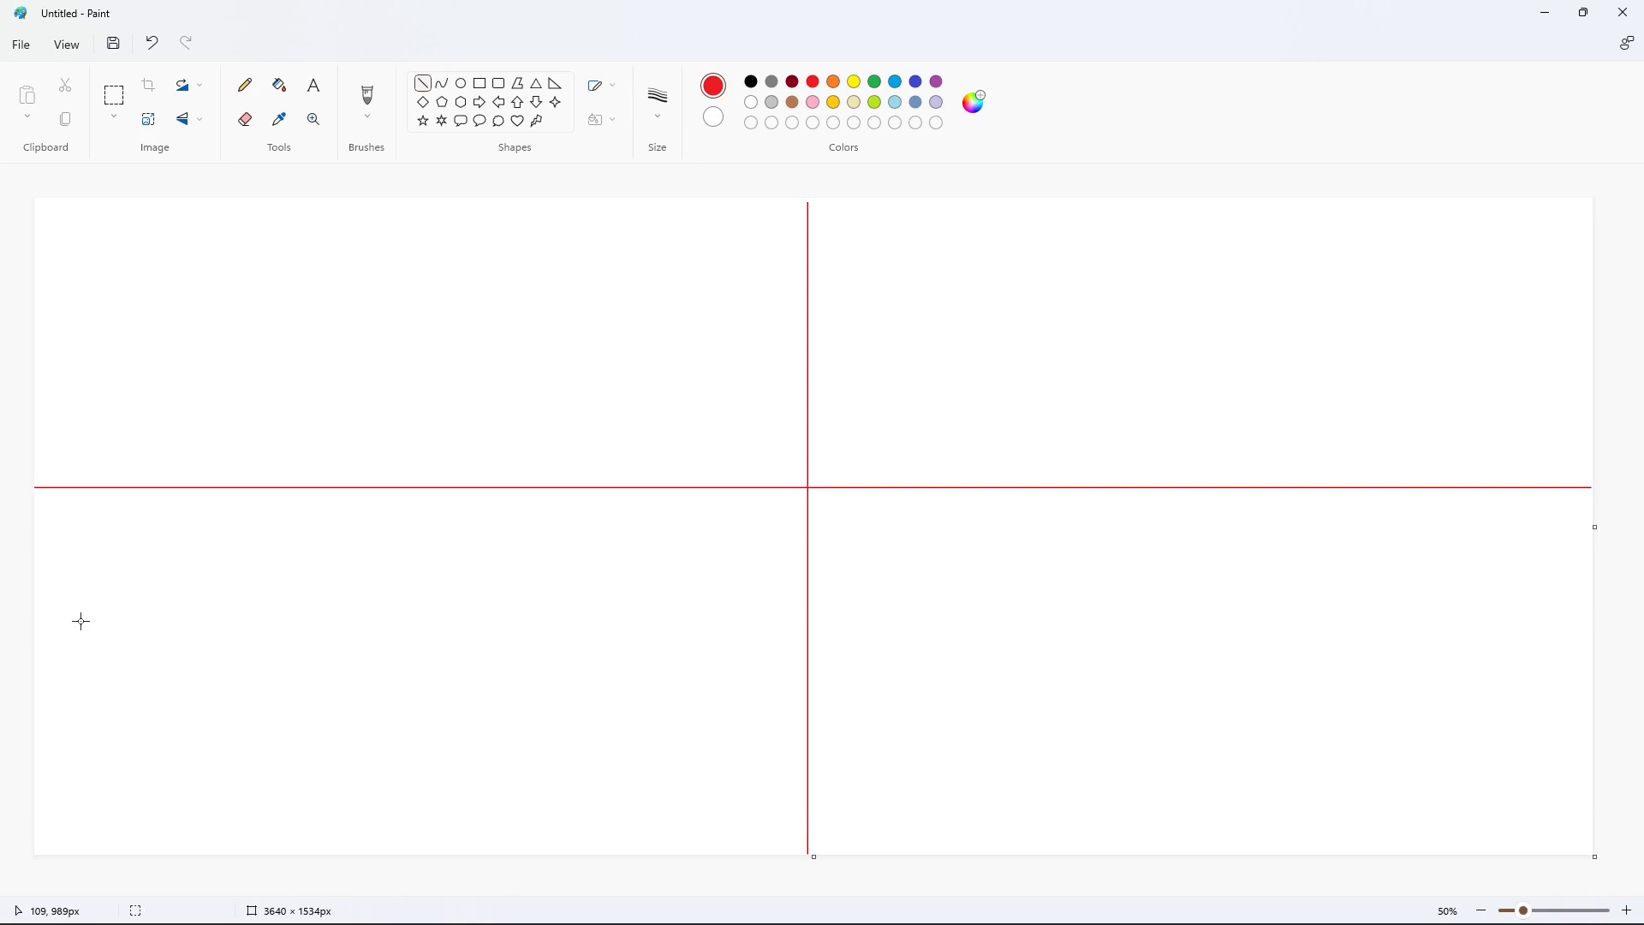
Draw two upward-arching red curves, one above the other, across the lower half of the vertical guide line
left_click(449, 85)
left_click_drag(469, 762, 1171, 762)
left_click_drag(690, 759, 755, 713)
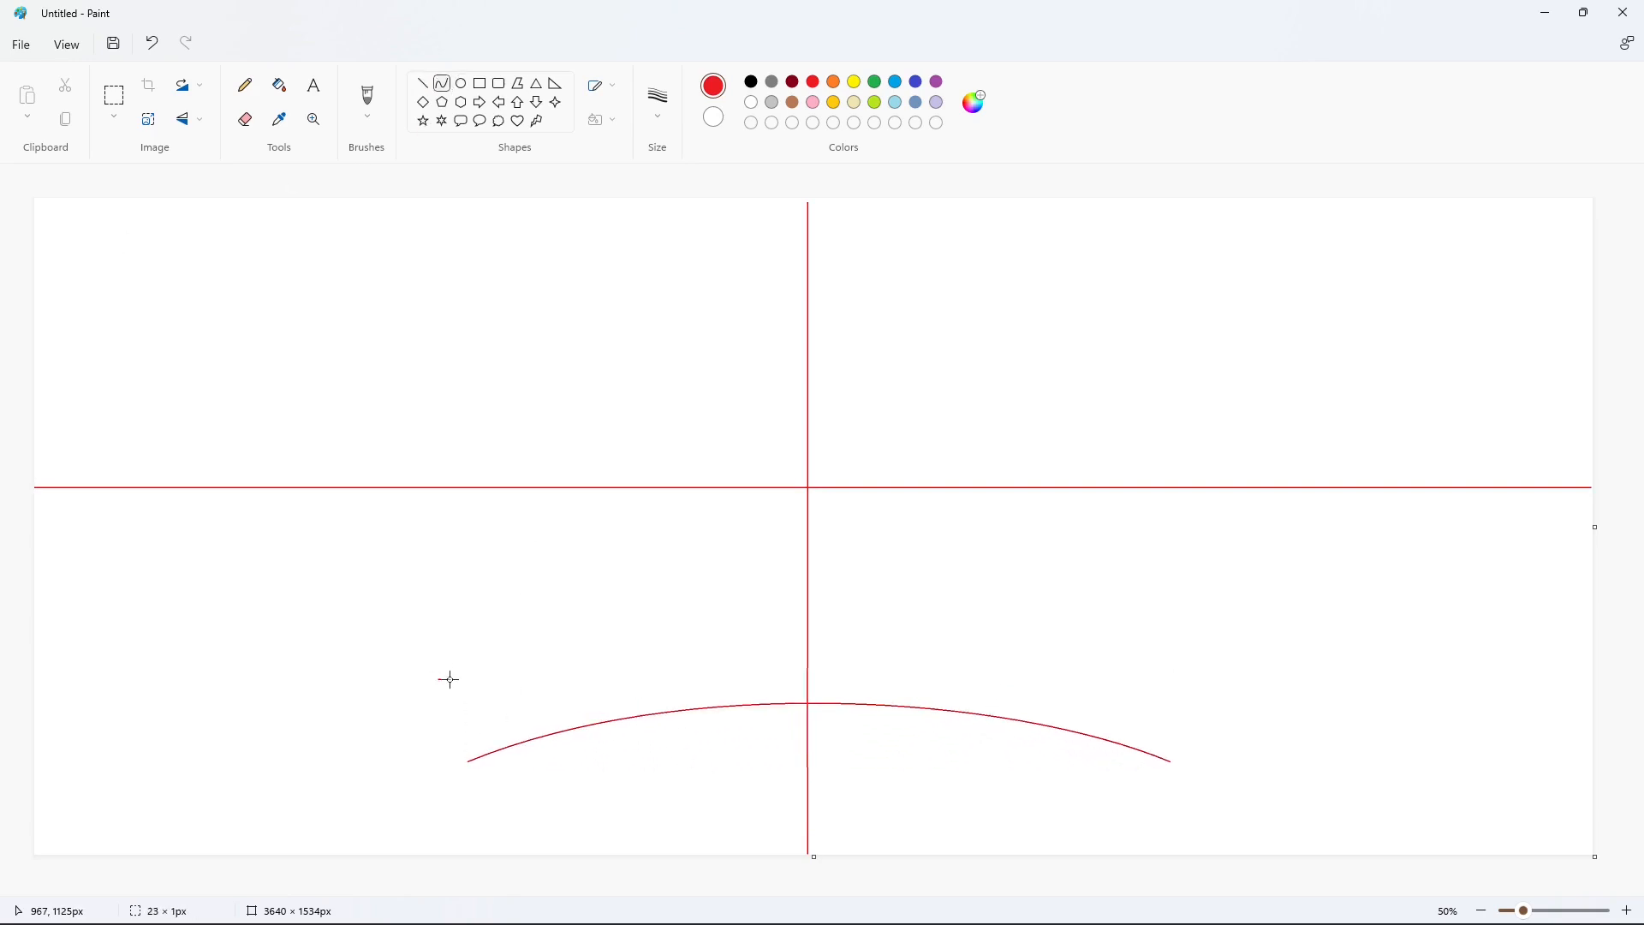
left_click_drag(449, 679, 1209, 679)
left_click(660, 584)
left_click_drag(903, 582, 945, 579)
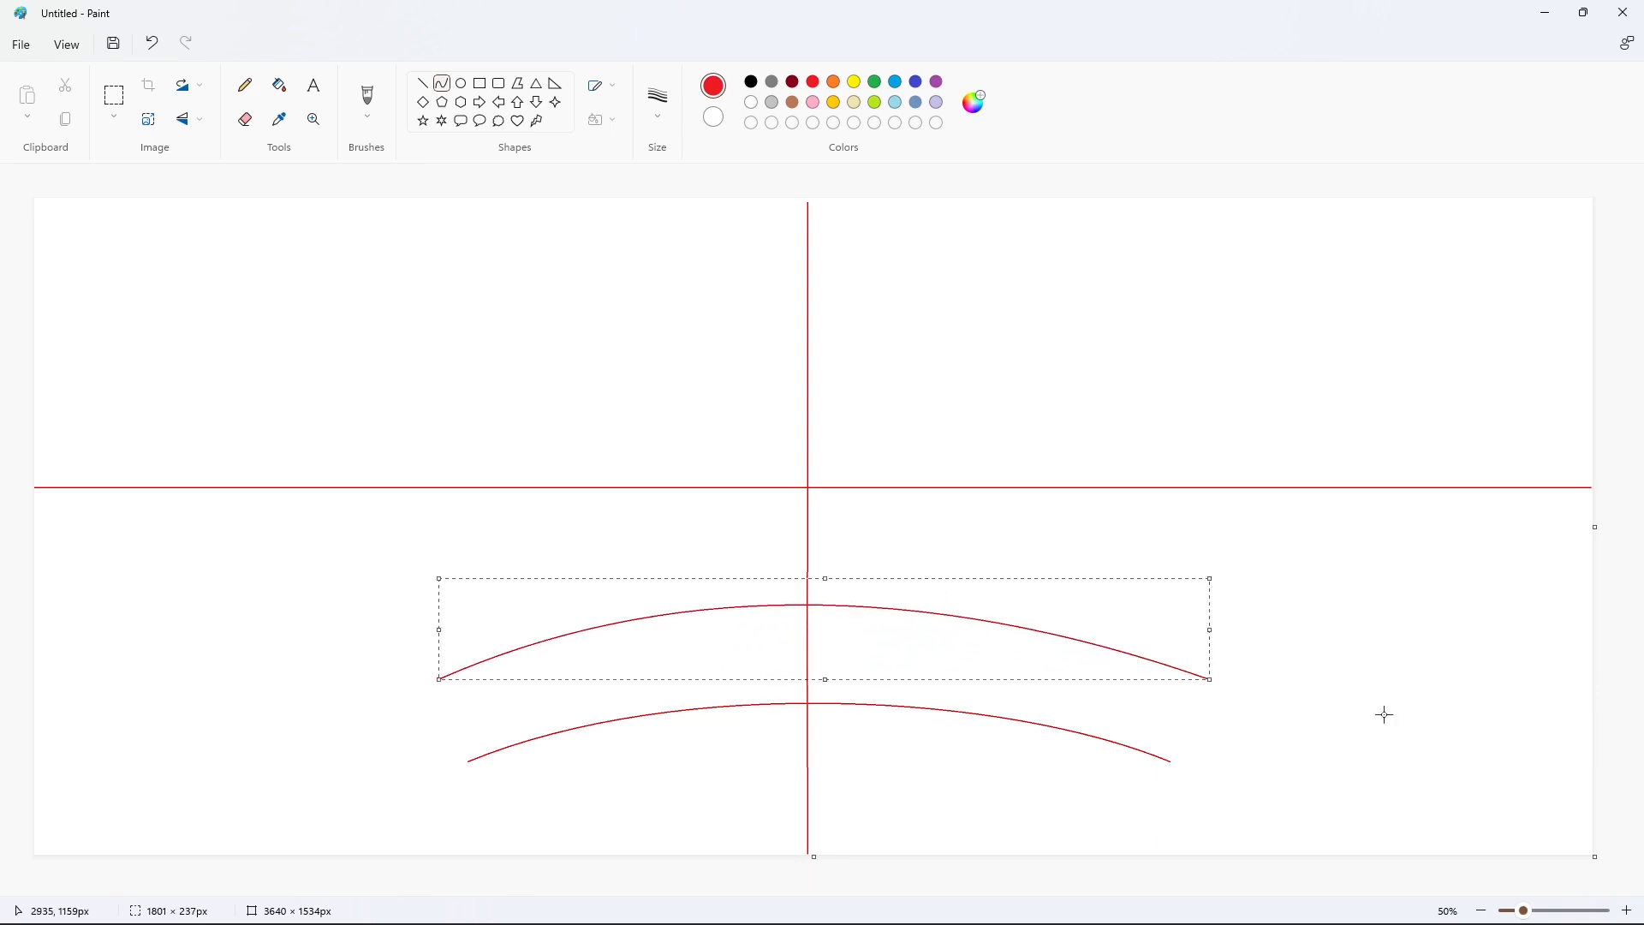
left_click(1385, 714)
Switch to purple with a thicker outline and draw a large circle about 1219 × 1215 px, centred on the vertical guide line
left_click(936, 81)
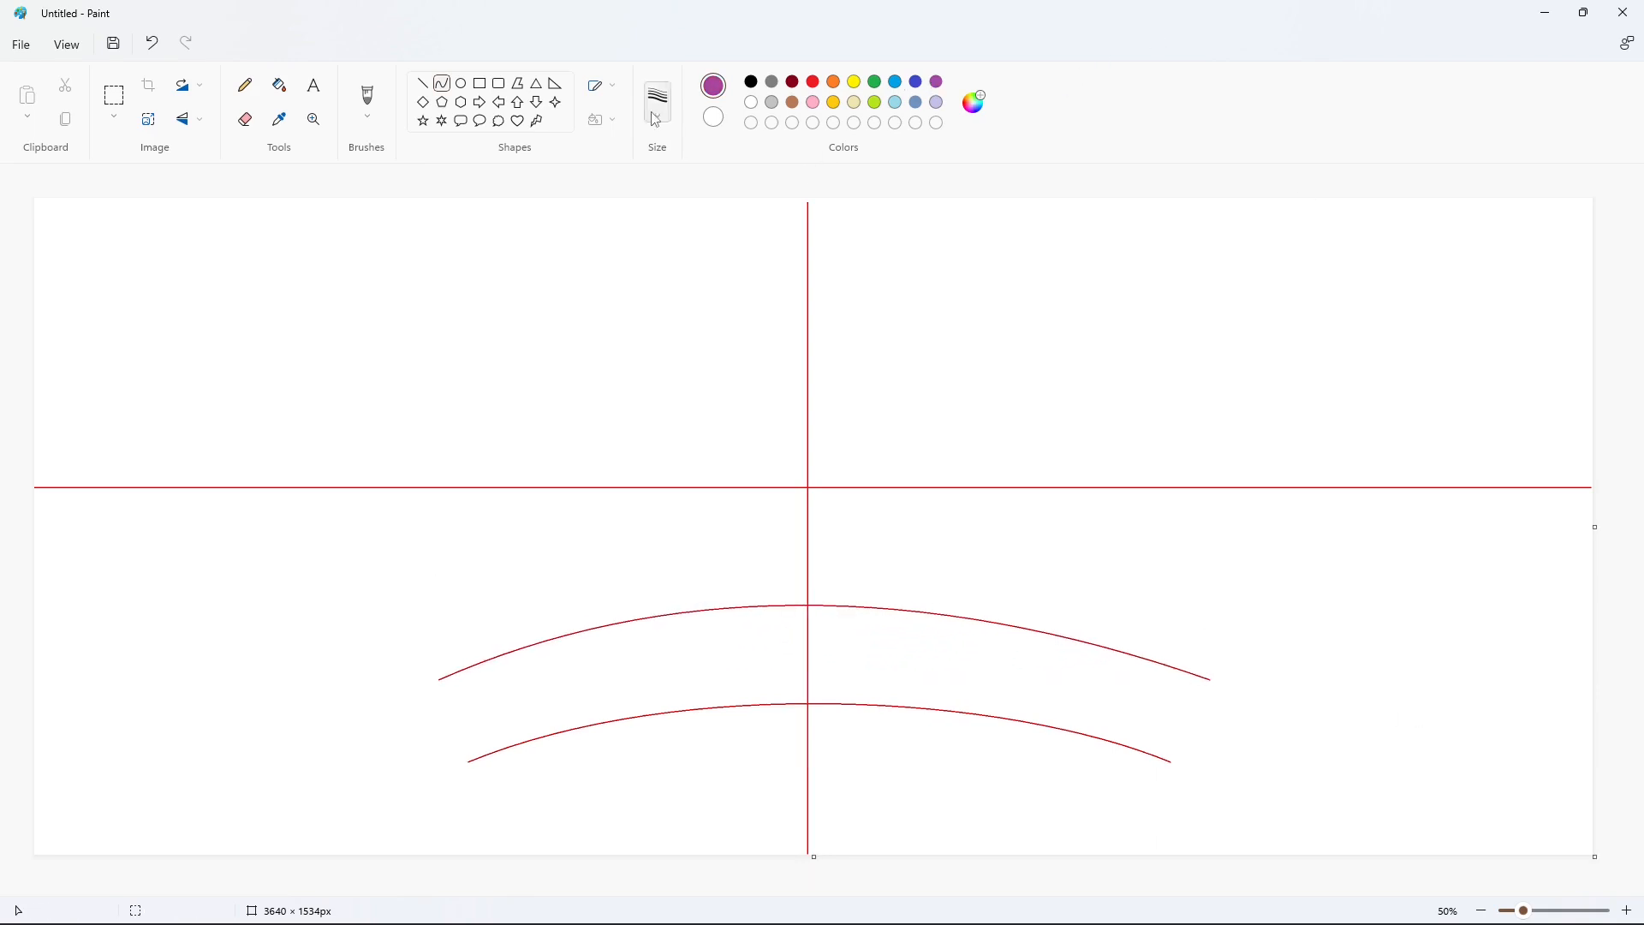
left_click(657, 101)
left_click(666, 224)
left_click(461, 83)
left_click_drag(567, 307, 1050, 777)
left_click_drag(817, 644, 816, 610)
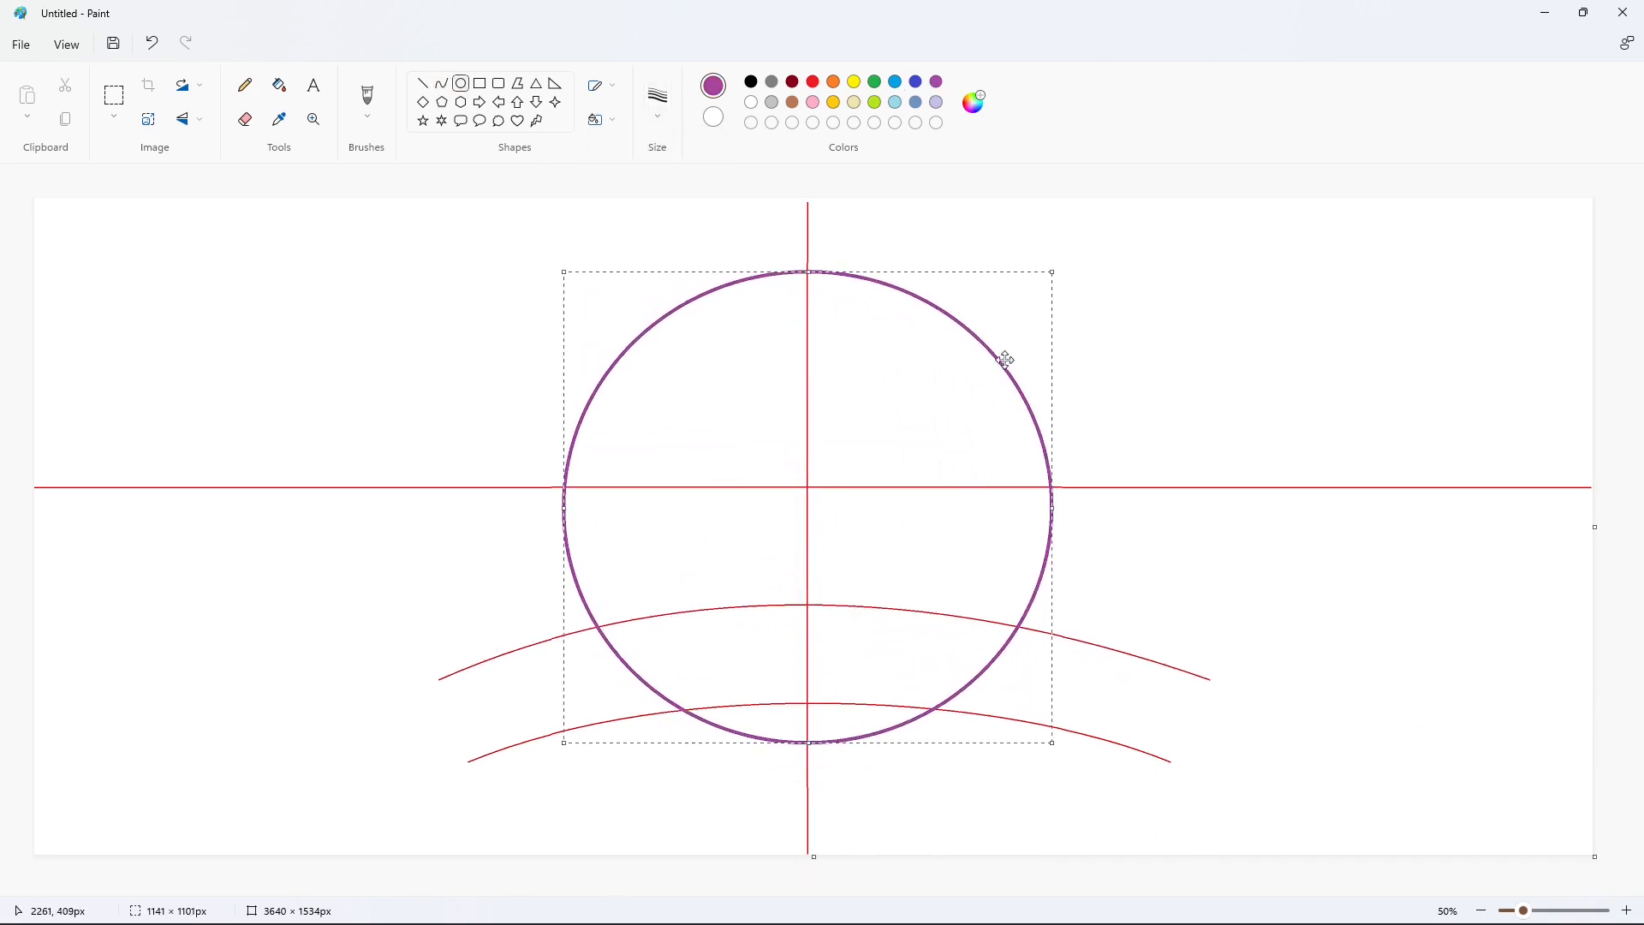
left_click_drag(1052, 271, 1071, 256)
left_click_drag(564, 500, 548, 501)
left_click_drag(812, 257, 813, 251)
left_click_drag(810, 741, 810, 771)
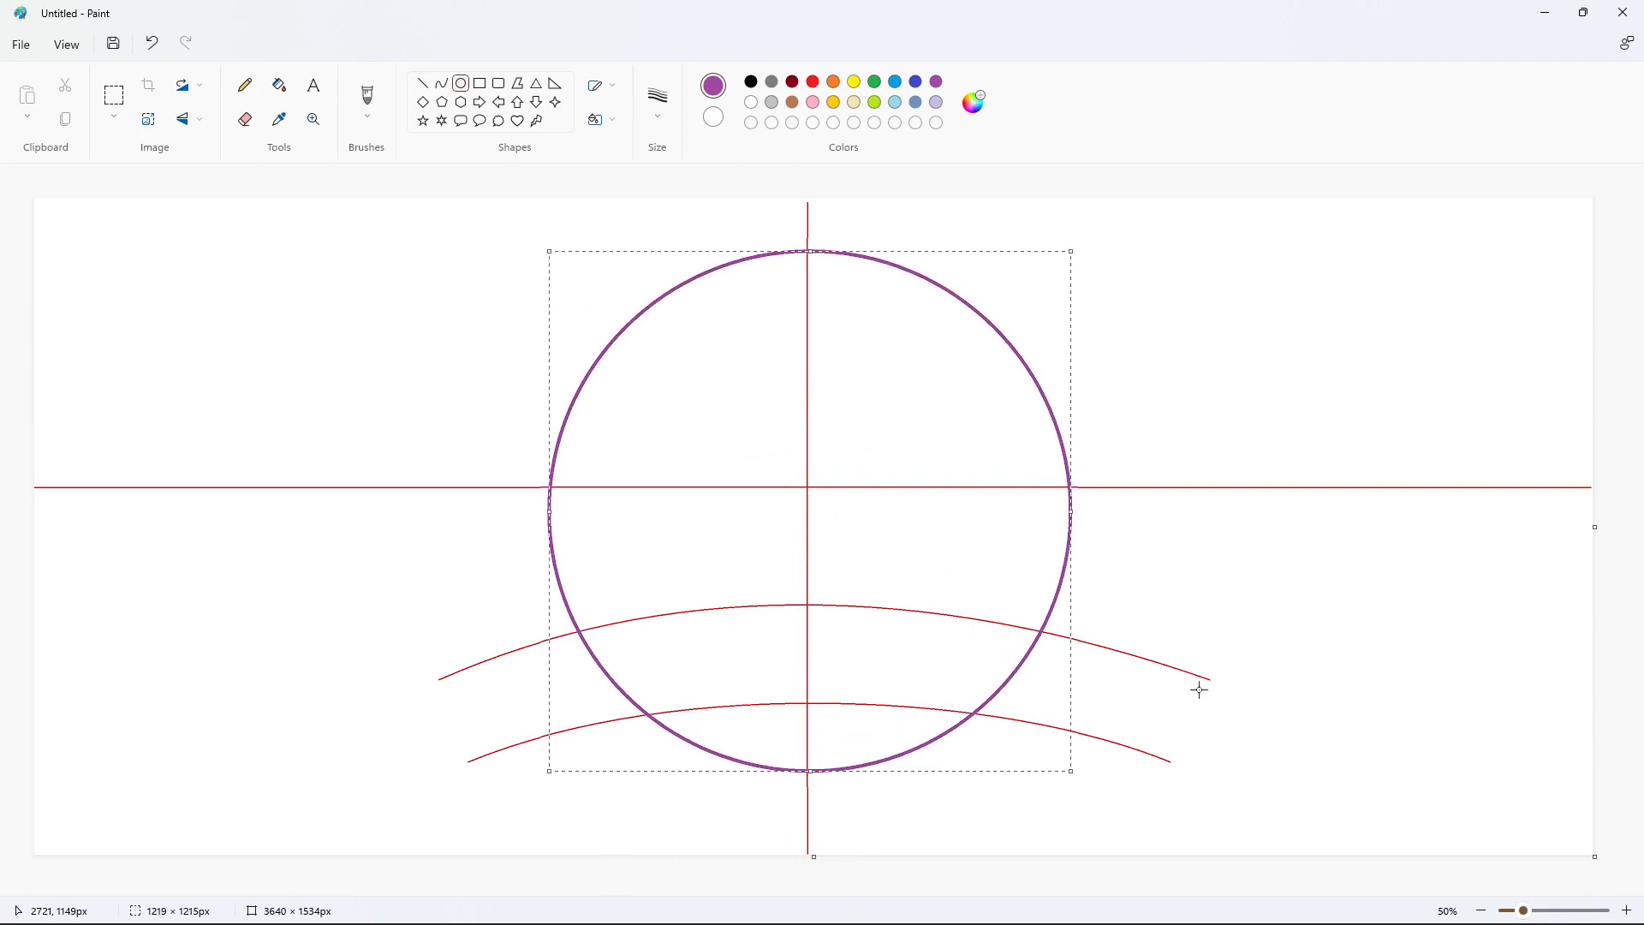
Draw a concentric purple circle about 837 px high inside the large circle and widen it until it is round
left_click_drag(653, 347, 993, 671)
left_click_drag(862, 538, 844, 525)
left_click_drag(808, 653, 810, 689)
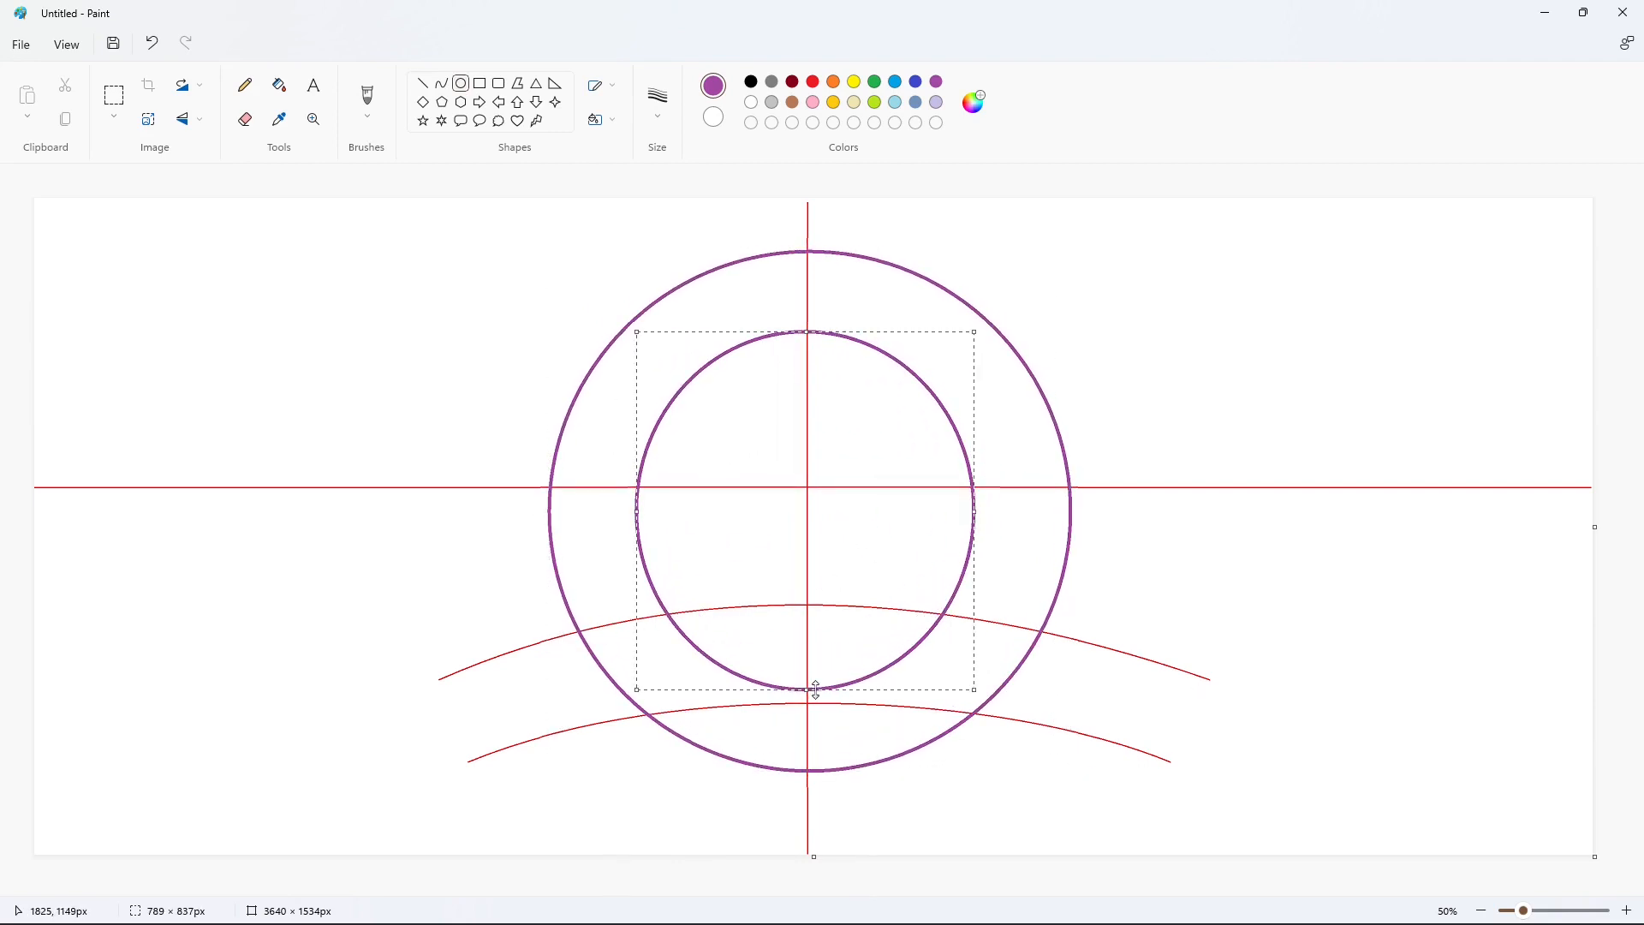
left_click_drag(974, 511, 989, 512)
left_click_drag(639, 514, 634, 514)
left_click(1080, 569)
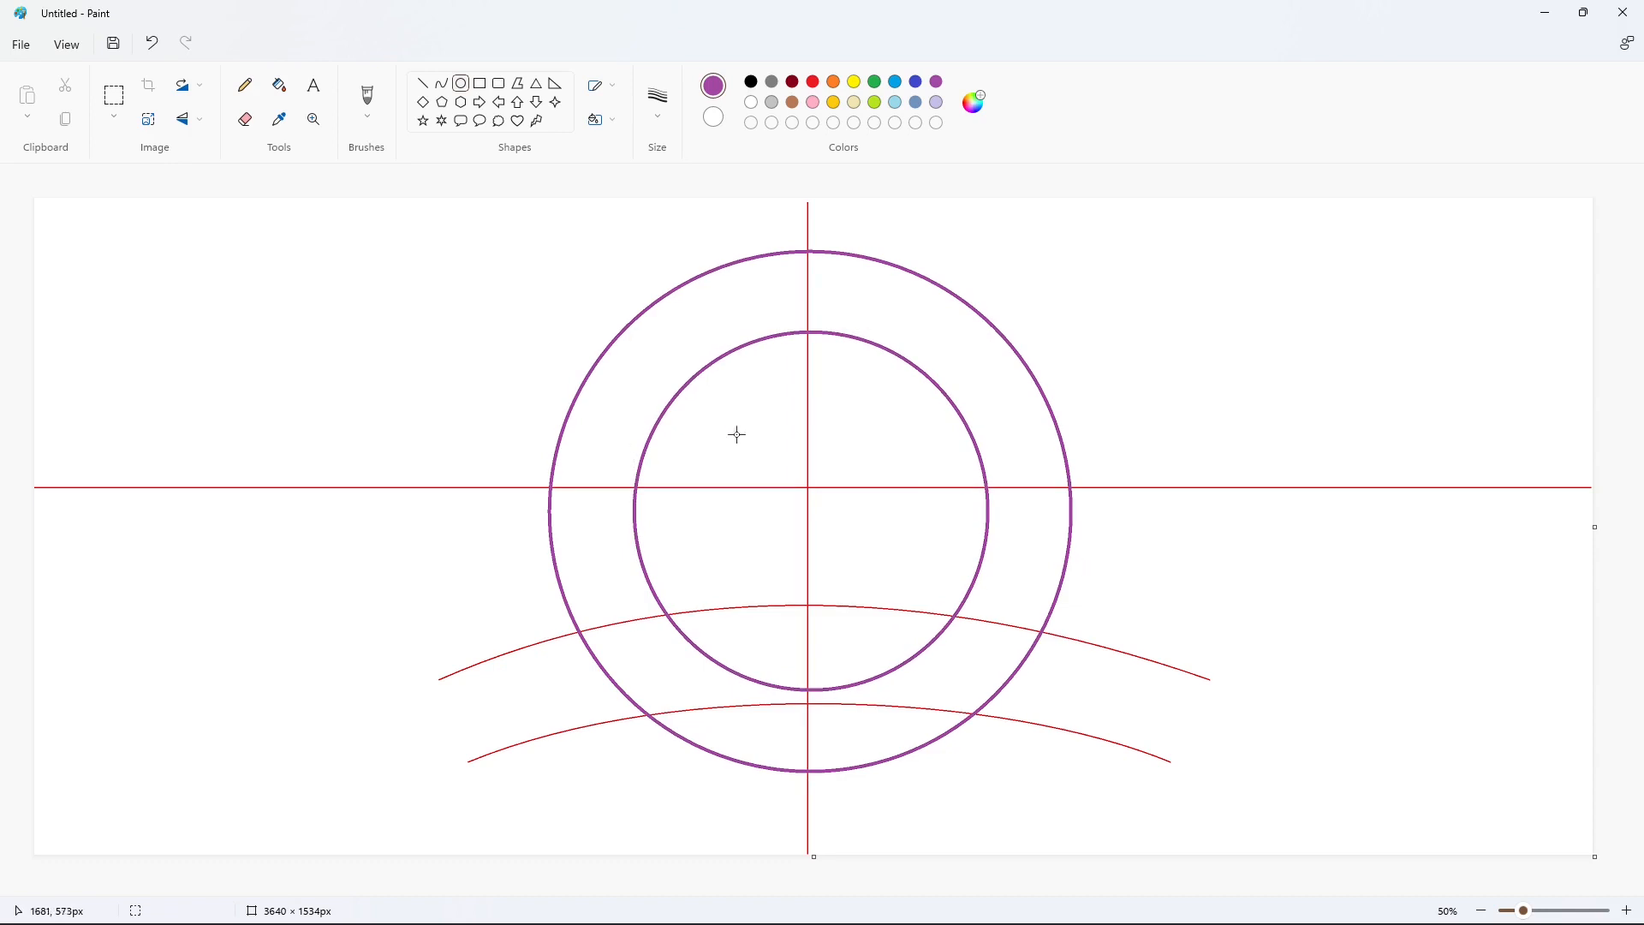
Draw a third, innermost purple circle about 530 px across, concentric with the other two
left_click_drag(709, 416, 923, 621)
left_click_drag(815, 415, 814, 402)
left_click_drag(708, 512, 696, 514)
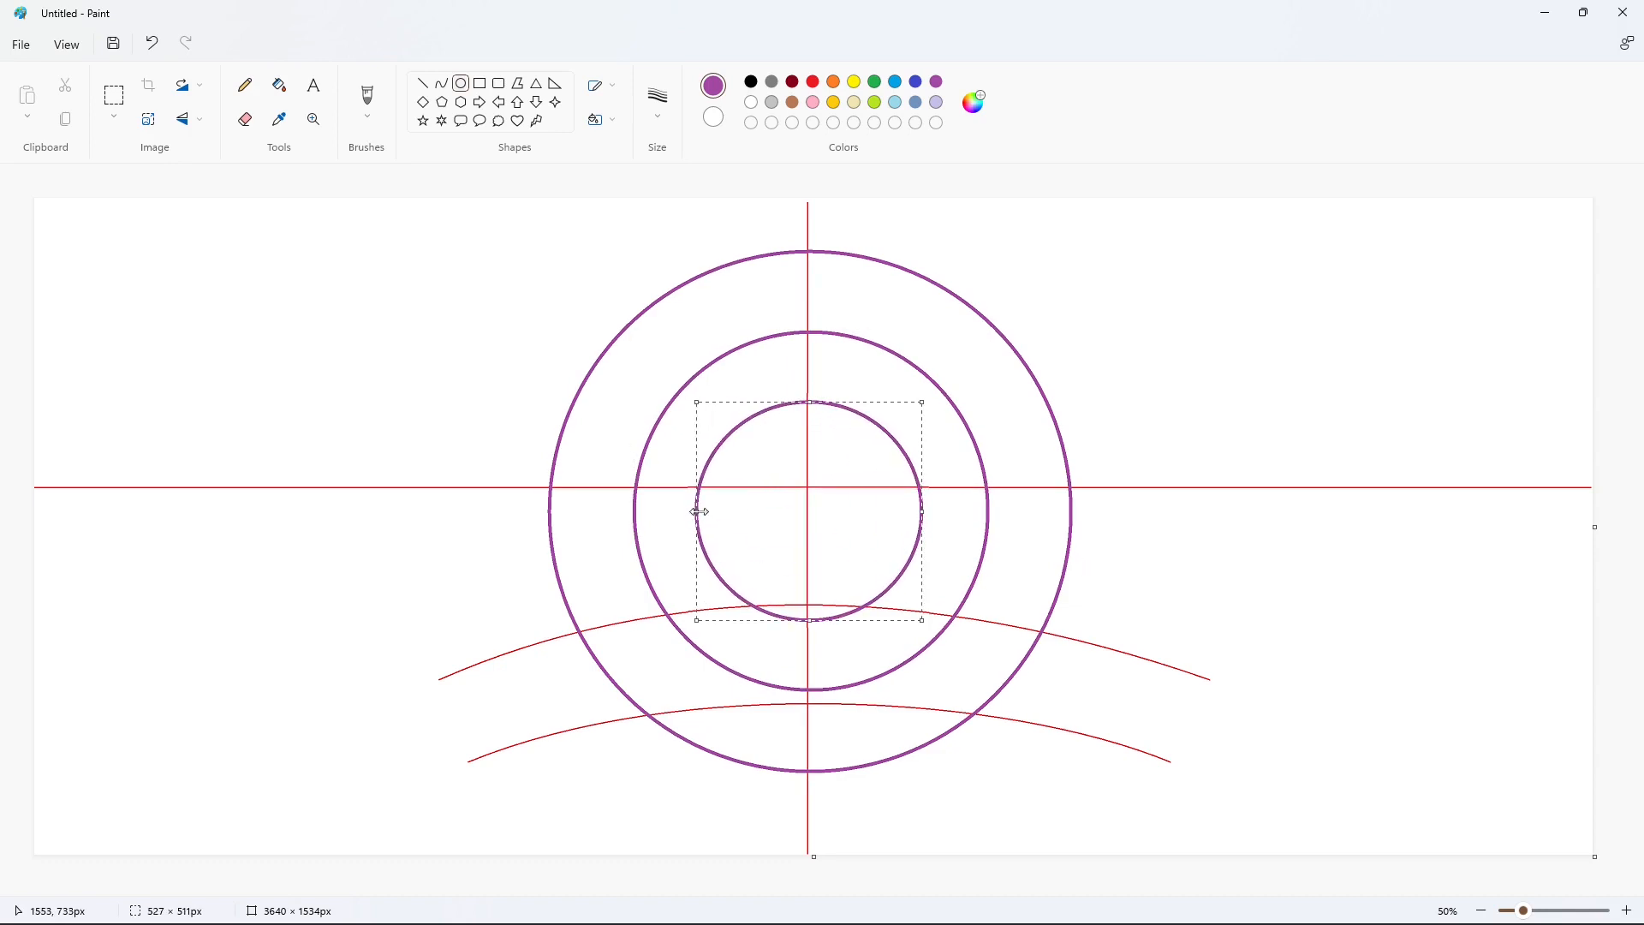
left_click_drag(923, 512, 926, 512)
left_click_drag(810, 402, 810, 400)
left_click_drag(811, 620, 812, 626)
left_click(1118, 623)
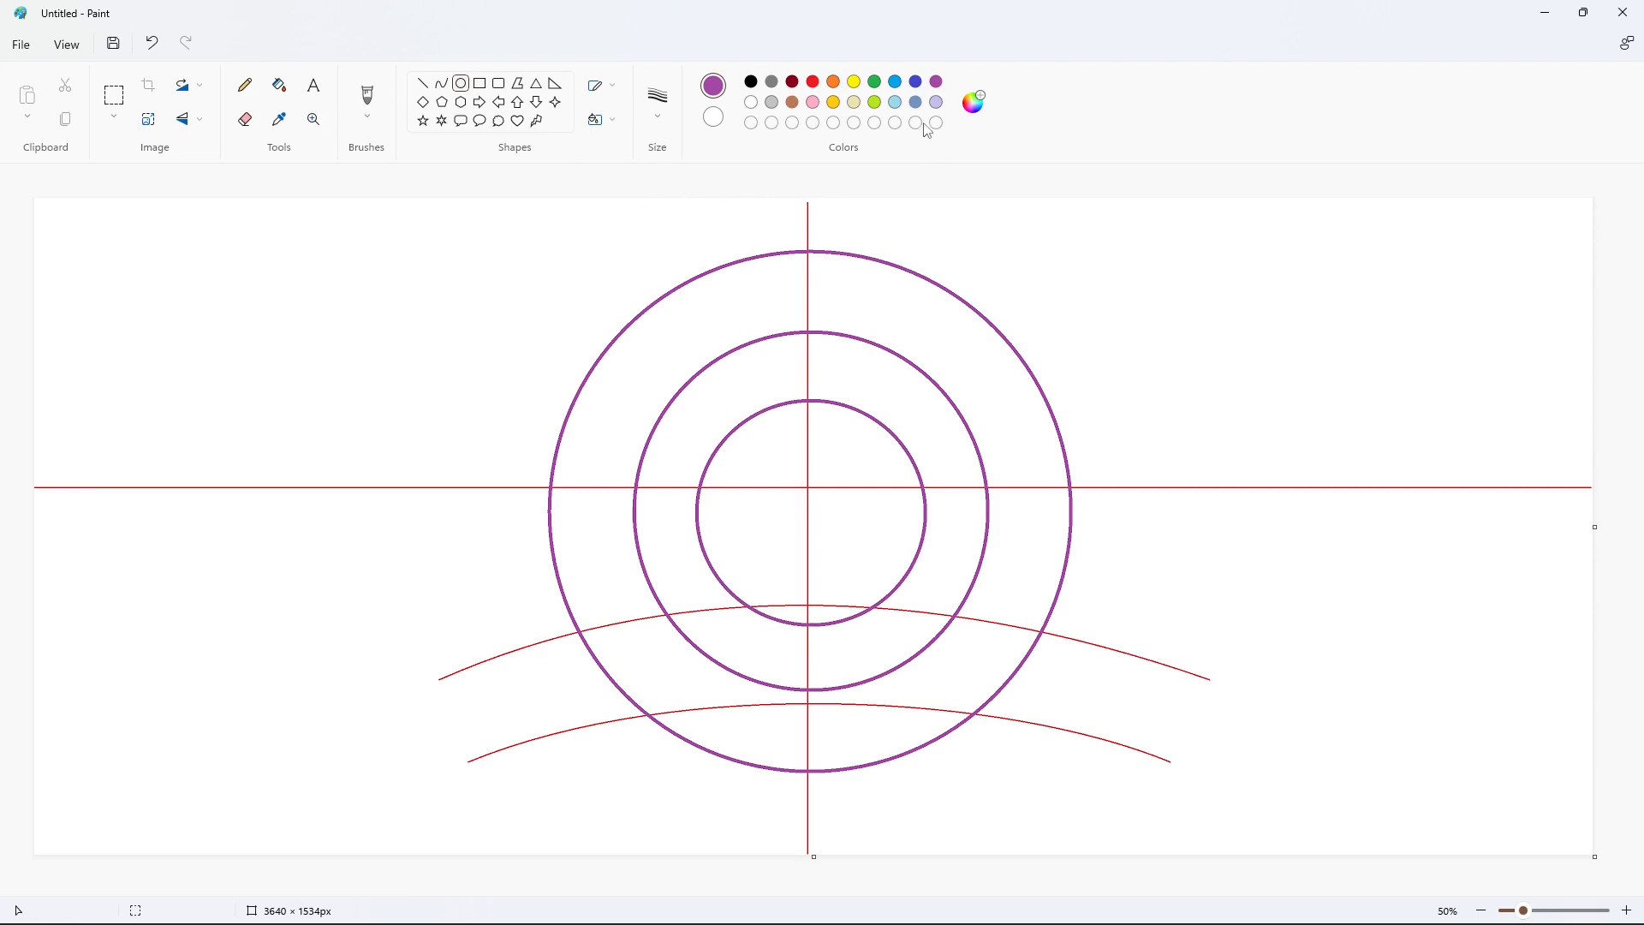
Switch to thinner black curves and draw the small oval nose with the upper cheek curves extending to both sides of it
left_click(751, 81)
left_click(658, 99)
left_click(673, 227)
left_click(965, 524)
left_click(442, 83)
mouse_move(832, 495)
left_mouse_down()
mouse_move(711, 509)
mouse_move(752, 448)
mouse_move(823, 493)
mouse_move(775, 502)
mouse_move(791, 499)
mouse_move(745, 447)
mouse_move(714, 505)
mouse_move(739, 454)
left_mouse_up()
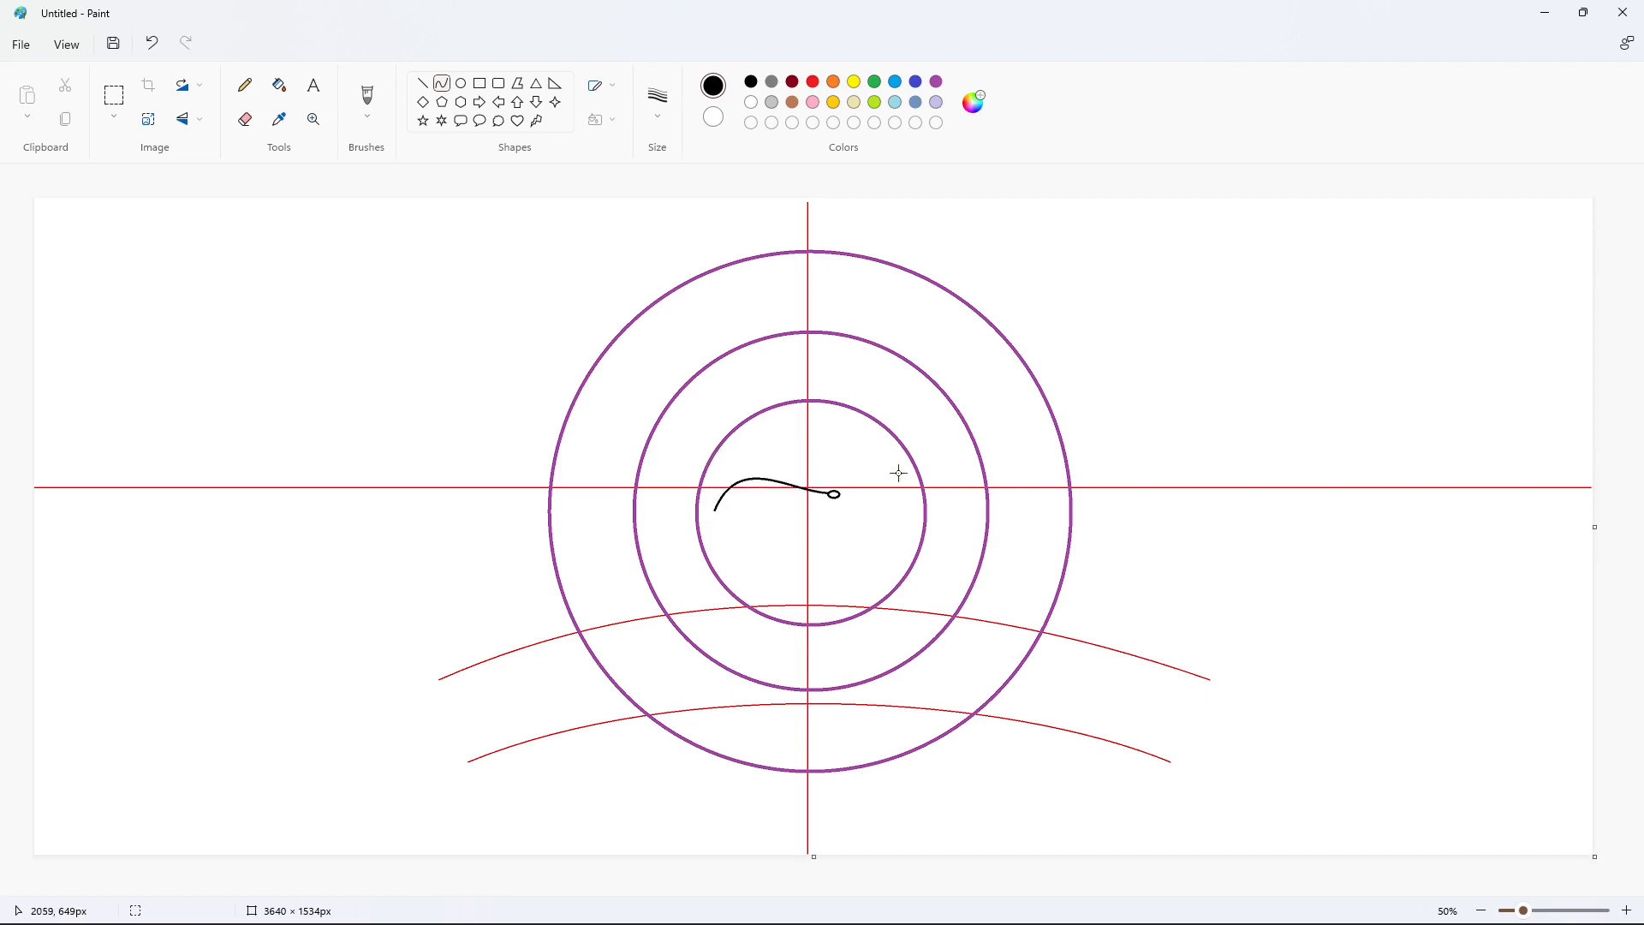
mouse_move(840, 493)
left_mouse_down()
mouse_move(938, 488)
mouse_move(897, 465)
mouse_move(899, 443)
left_mouse_up()
Add jagged fur tufts to the left cheek and curve its lower edge inward toward the chin
left_click(422, 85)
left_click(442, 83)
left_click_drag(713, 518, 717, 520)
left_click(423, 84)
left_click(442, 83)
mouse_move(719, 519)
left_mouse_down()
mouse_move(798, 563)
mouse_move(730, 551)
mouse_move(755, 552)
left_mouse_up()
left_click(899, 575)
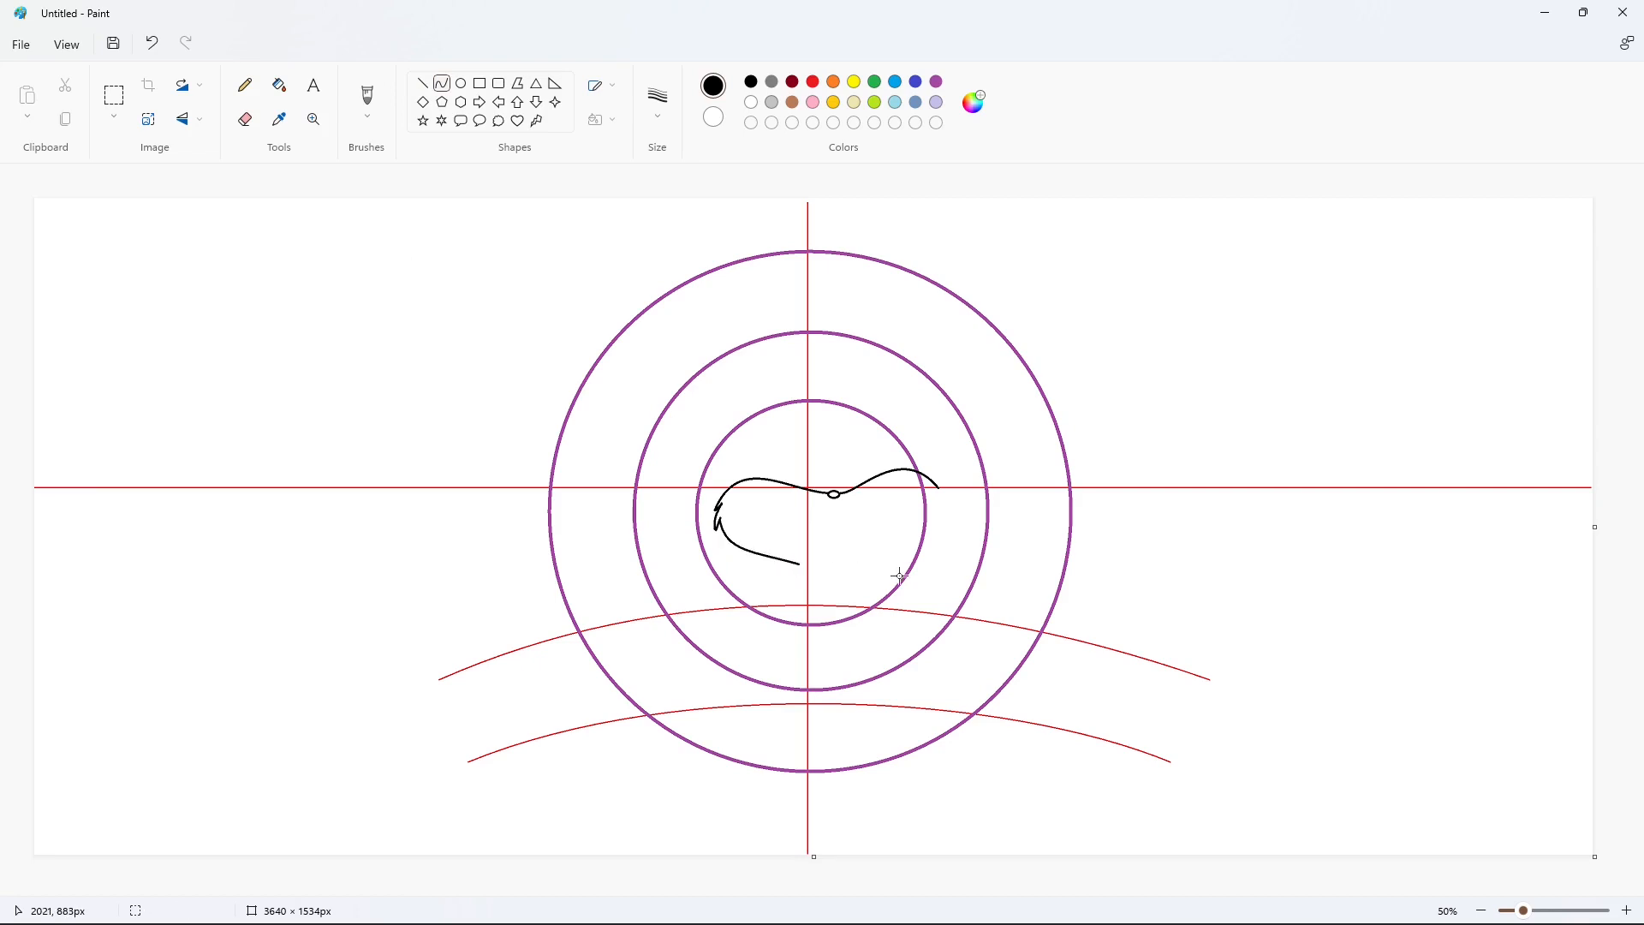
Draw jagged fur tufts at the outer edge of the right cheek
left_click(420, 85)
left_click(443, 85)
left_click_drag(931, 513, 933, 516)
left_click(939, 502)
left_click(940, 503)
left_click(426, 86)
left_click(444, 87)
Draw the right cheek's lower curve from the fur tufts down to below the chin, redoing the bend until it fits
mouse_move(929, 509)
left_mouse_down()
mouse_move(882, 555)
mouse_move(815, 576)
mouse_move(816, 595)
left_mouse_up()
left_click_drag(896, 558, 839, 548)
key("ctrl+z")
left_click_drag(931, 504, 815, 596)
left_click(919, 556)
key("ctrl+z")
left_click_drag(889, 547, 923, 557)
mouse_move(848, 551)
left_mouse_down()
mouse_move(859, 522)
mouse_move(873, 529)
mouse_move(814, 595)
left_mouse_up()
key("ctrl+z")
mouse_move(879, 551)
left_mouse_down()
mouse_move(904, 563)
mouse_move(845, 531)
mouse_move(843, 579)
mouse_move(817, 596)
mouse_move(925, 551)
left_mouse_up()
key("ctrl+z")
left_click_drag(848, 553, 838, 539)
Draw the tall oval outline of the left eye above the muzzle, redoing the strokes that do not fit
left_click_drag(776, 480, 810, 490)
mouse_move(762, 420)
left_mouse_down()
mouse_move(737, 381)
mouse_move(835, 399)
left_mouse_up()
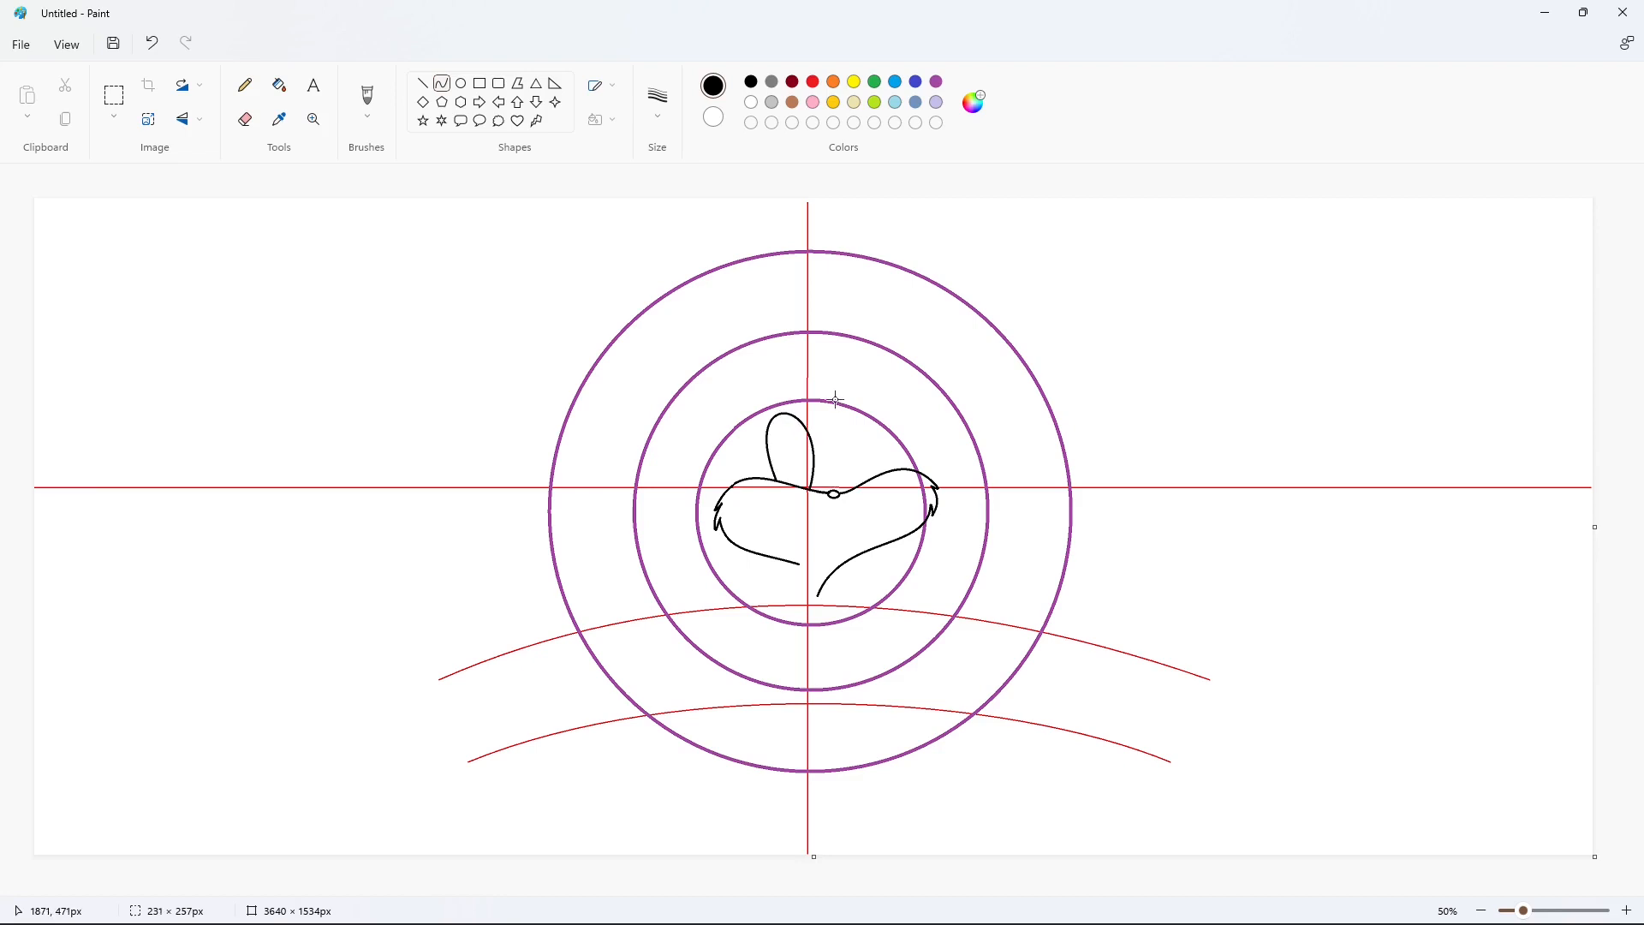
key("ctrl+z")
mouse_move(777, 479)
left_mouse_down()
mouse_move(785, 411)
mouse_move(760, 455)
left_mouse_up()
mouse_move(762, 426)
left_mouse_down()
mouse_move(768, 413)
mouse_move(810, 490)
mouse_move(798, 412)
left_mouse_up()
mouse_move(812, 443)
left_mouse_down()
mouse_move(810, 489)
mouse_move(799, 413)
mouse_move(820, 452)
mouse_move(861, 406)
left_mouse_up()
left_click(959, 558)
key("ctrl+z")
Draw the tall oval outline of the right eye standing on the right cheek curve
left_click(902, 449)
left_click_drag(851, 456, 841, 455)
mouse_move(843, 428)
left_mouse_down()
mouse_move(839, 414)
mouse_move(877, 475)
left_mouse_up()
left_click(872, 422)
mouse_move(869, 430)
left_mouse_down()
mouse_move(873, 409)
mouse_move(888, 454)
left_mouse_up()
left_click(1017, 485)
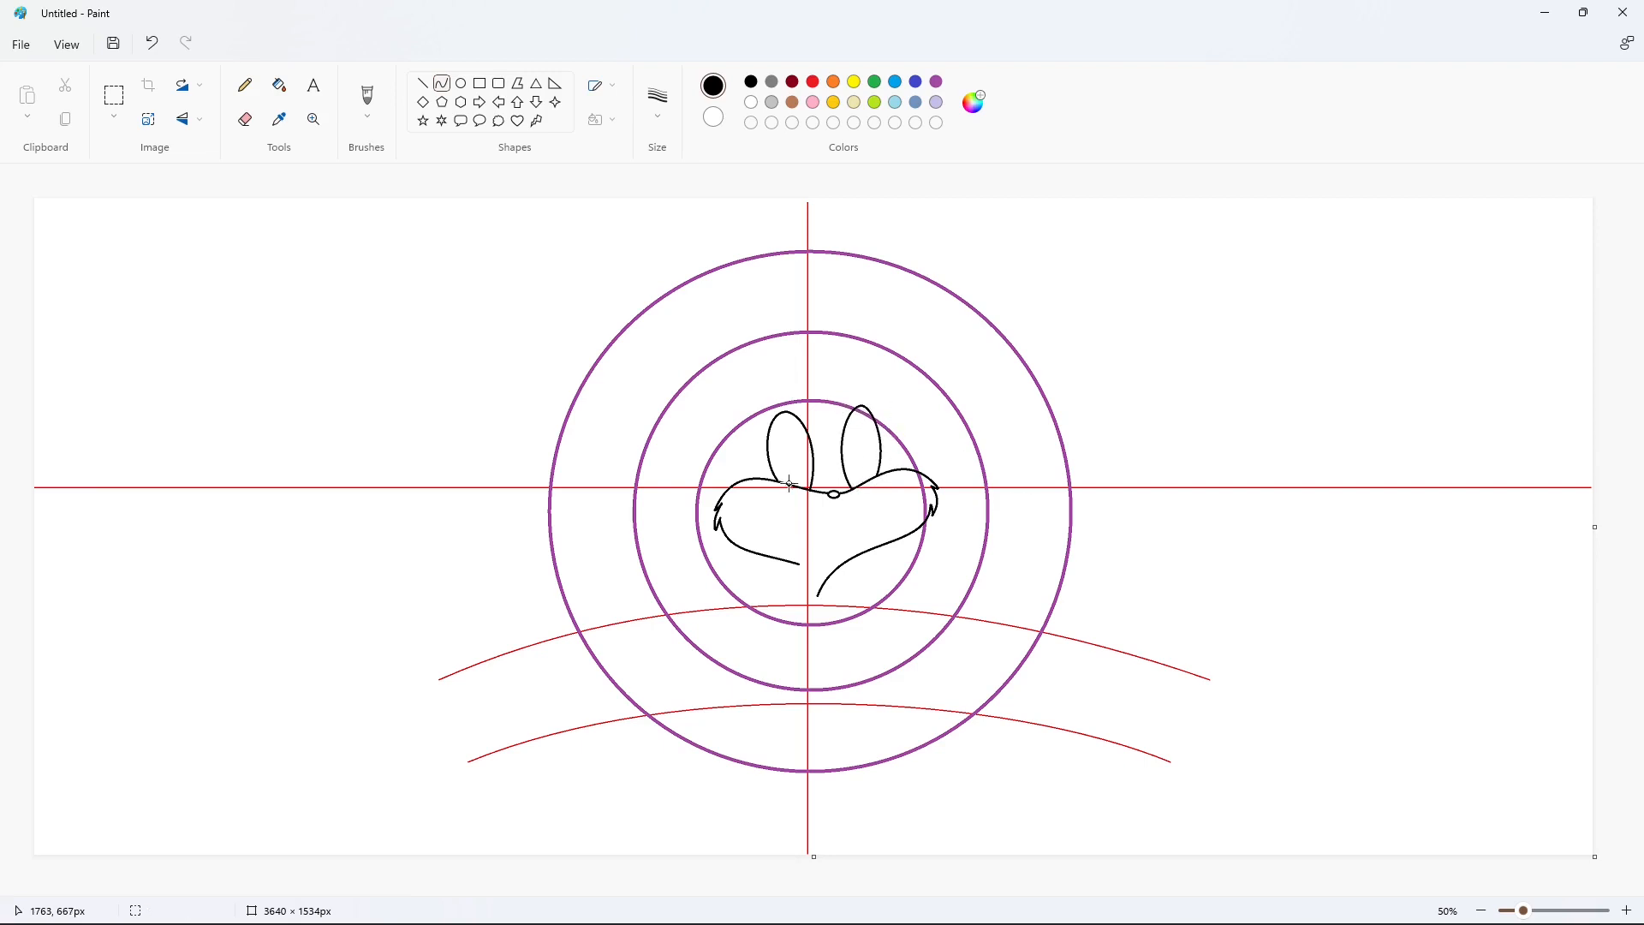
Draw a narrow oval pupil with a small inner highlight at the base of each eye
left_click_drag(789, 484, 802, 487)
mouse_move(790, 471)
left_mouse_down()
mouse_move(783, 454)
mouse_move(806, 445)
mouse_move(866, 480)
left_mouse_up()
left_click(907, 480)
left_click_drag(856, 476, 848, 458)
left_click_drag(860, 458, 869, 430)
left_click(989, 477)
left_click(866, 505)
key("ctrl+z")
left_click_drag(853, 465, 860, 471)
left_click_drag(855, 466, 858, 455)
left_click(923, 484)
left_click(966, 517)
Draw the left side of the head up from the cheek and a swept, pointed hair tuft on top
left_click_drag(741, 479, 784, 387)
left_click_drag(757, 453, 750, 409)
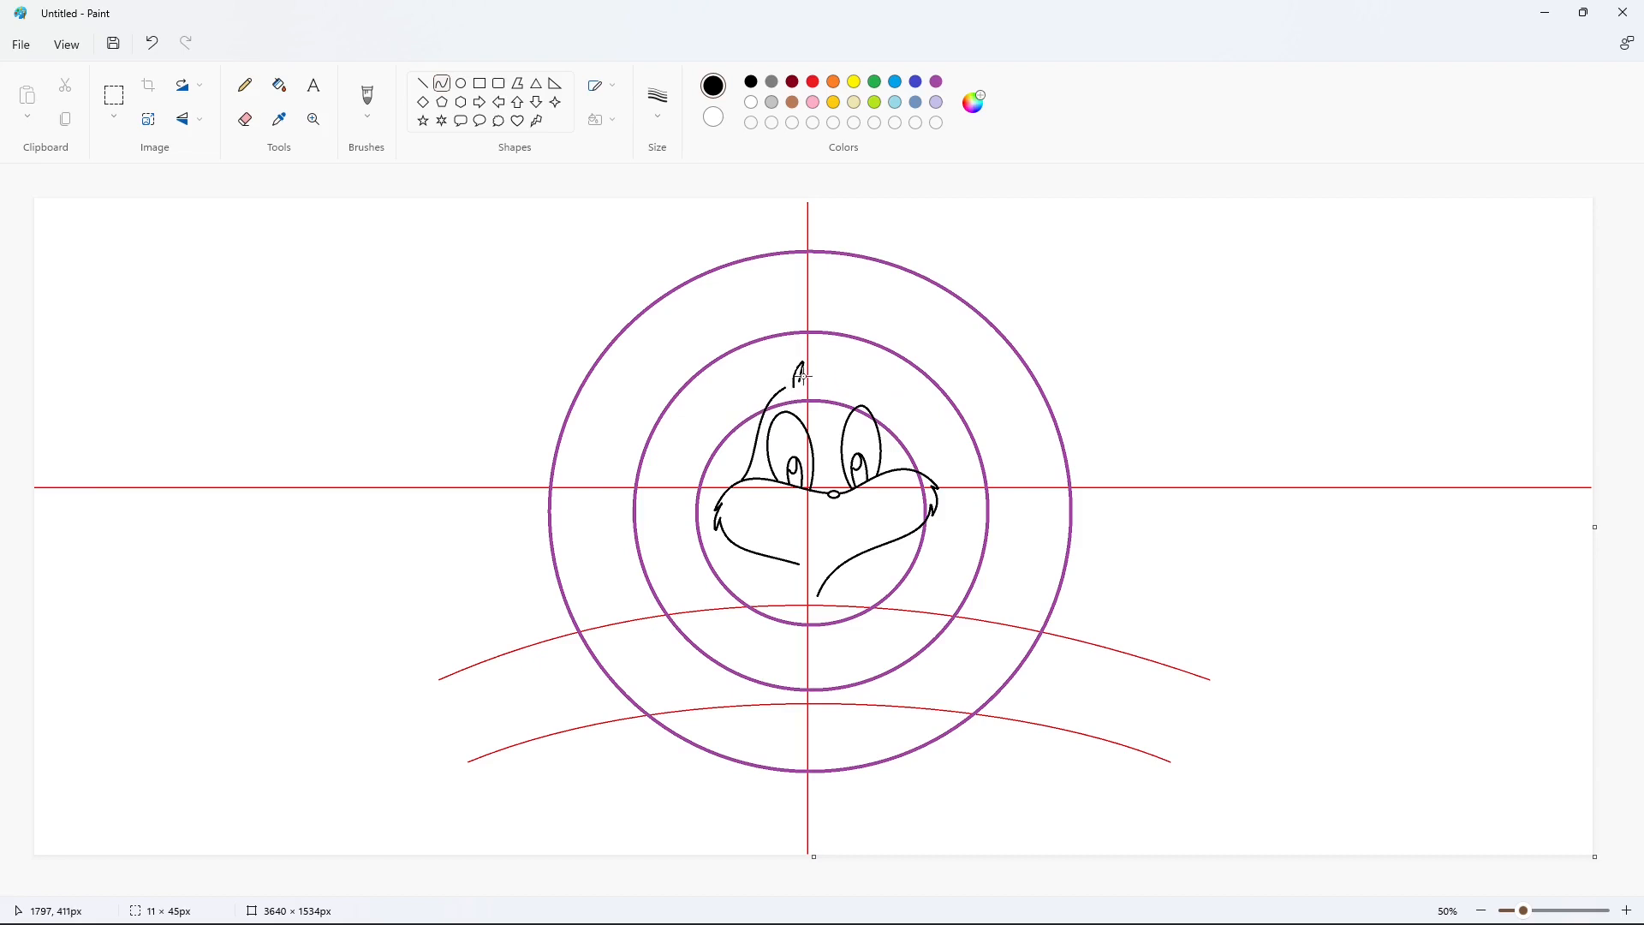
left_click(820, 382)
left_click_drag(799, 381, 870, 358)
mouse_move(820, 370)
left_mouse_down()
mouse_move(819, 334)
mouse_move(848, 375)
mouse_move(871, 358)
mouse_move(843, 395)
left_mouse_up()
left_click_drag(860, 375, 865, 379)
Draw the right side of the head as a curve from the hair tuft down to the right cheek
left_click_drag(866, 400, 965, 447)
key("ctrl+z")
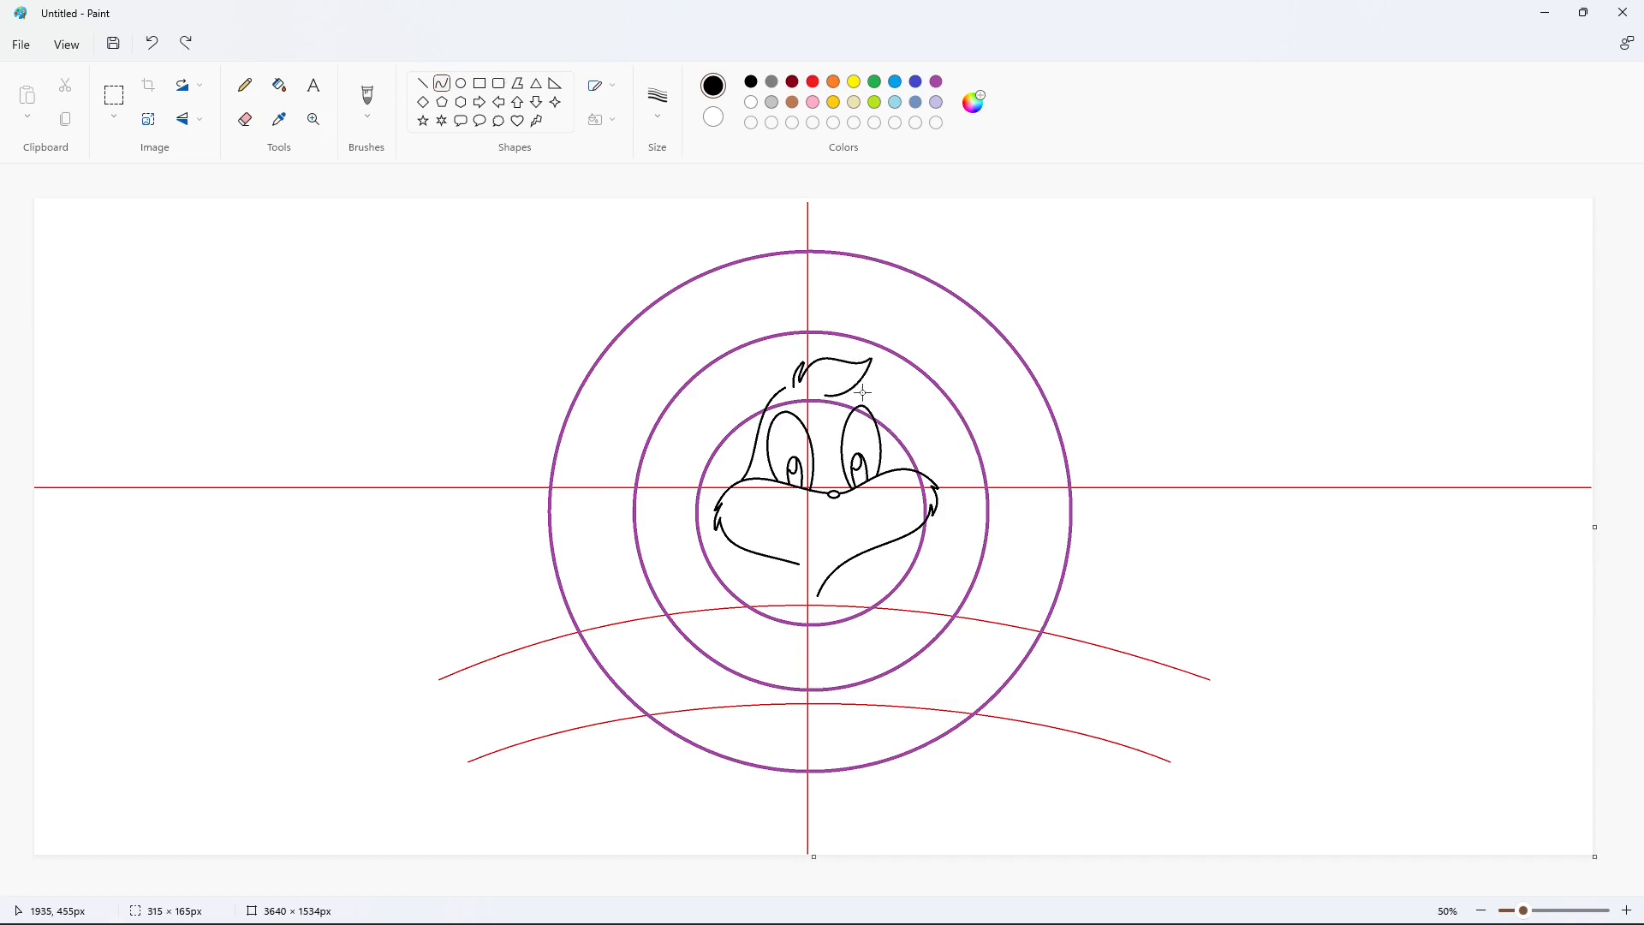
left_click_drag(857, 384, 881, 442)
left_click(1033, 480)
Add arched brows above both eyes, short hair strokes under the tuft, and a small line above the nose
left_click(829, 404)
left_click_drag(846, 406, 870, 395)
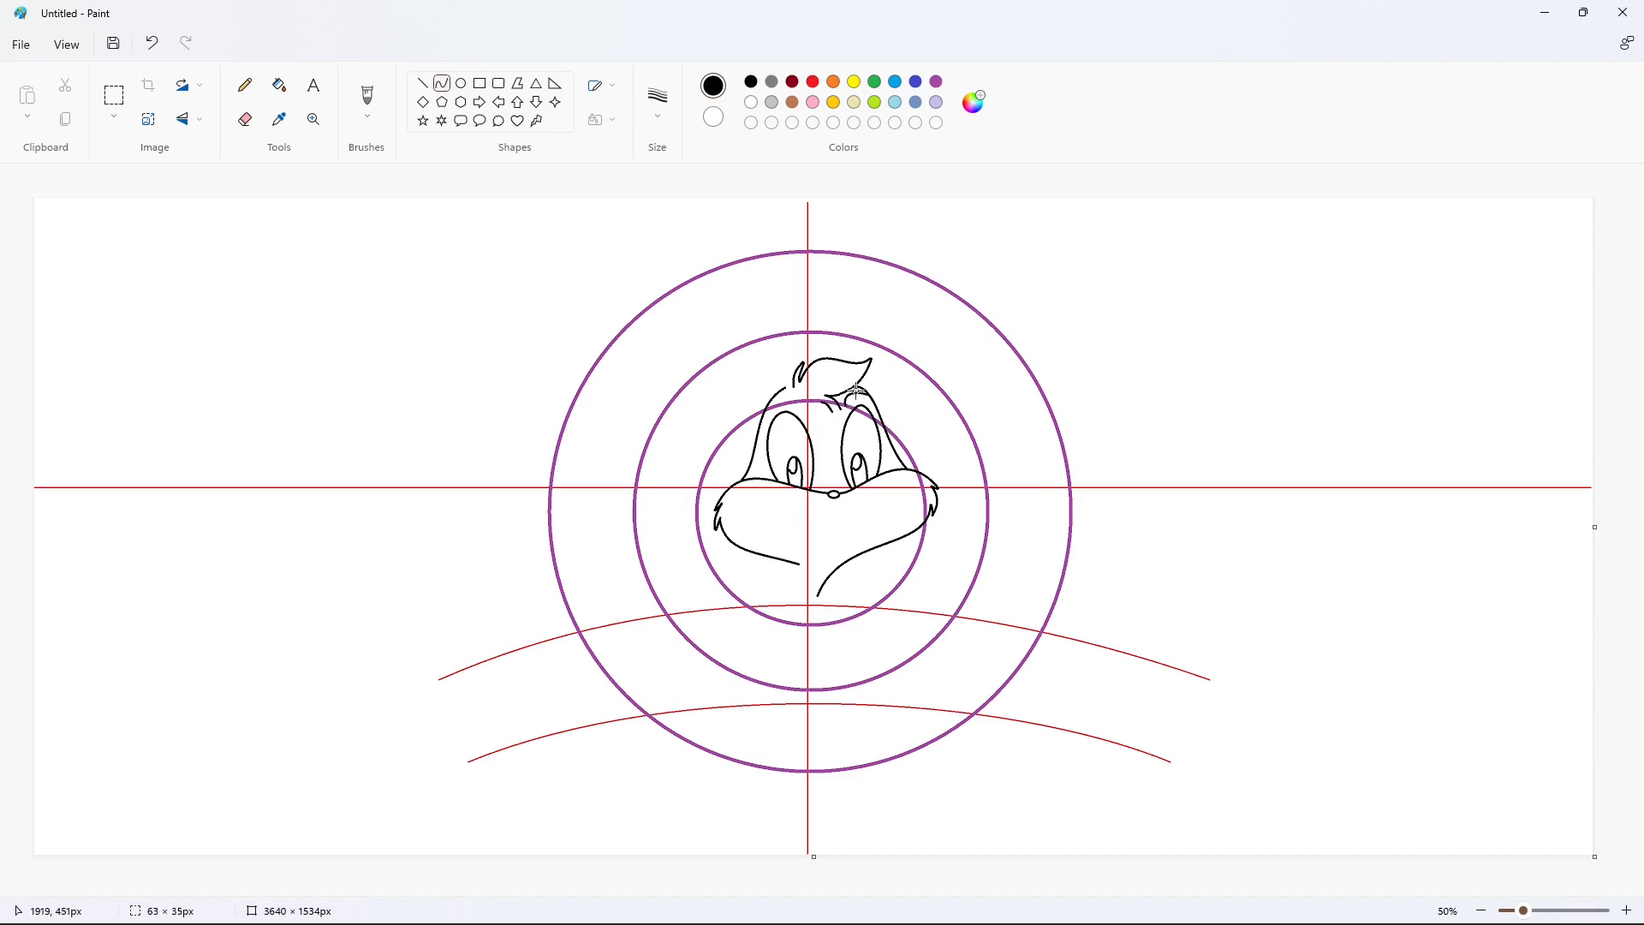
left_click(856, 390)
left_click_drag(771, 406, 808, 411)
left_click(788, 394)
left_click(794, 391)
left_click_drag(772, 399, 765, 233)
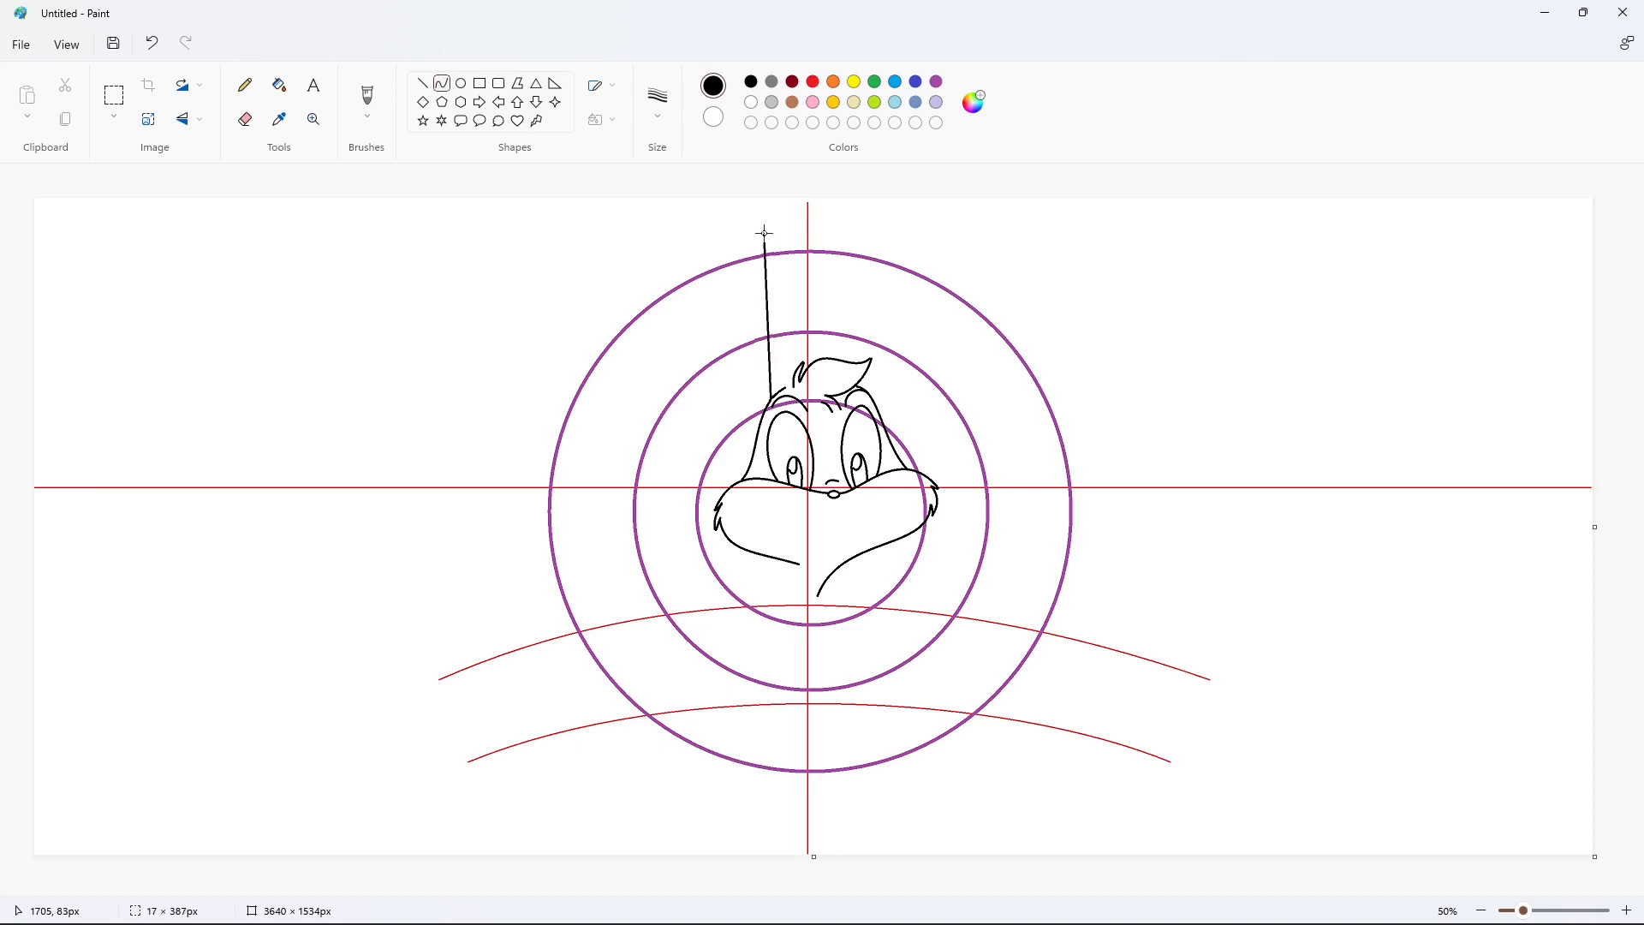
left_click_drag(765, 364, 719, 334)
left_click(718, 334)
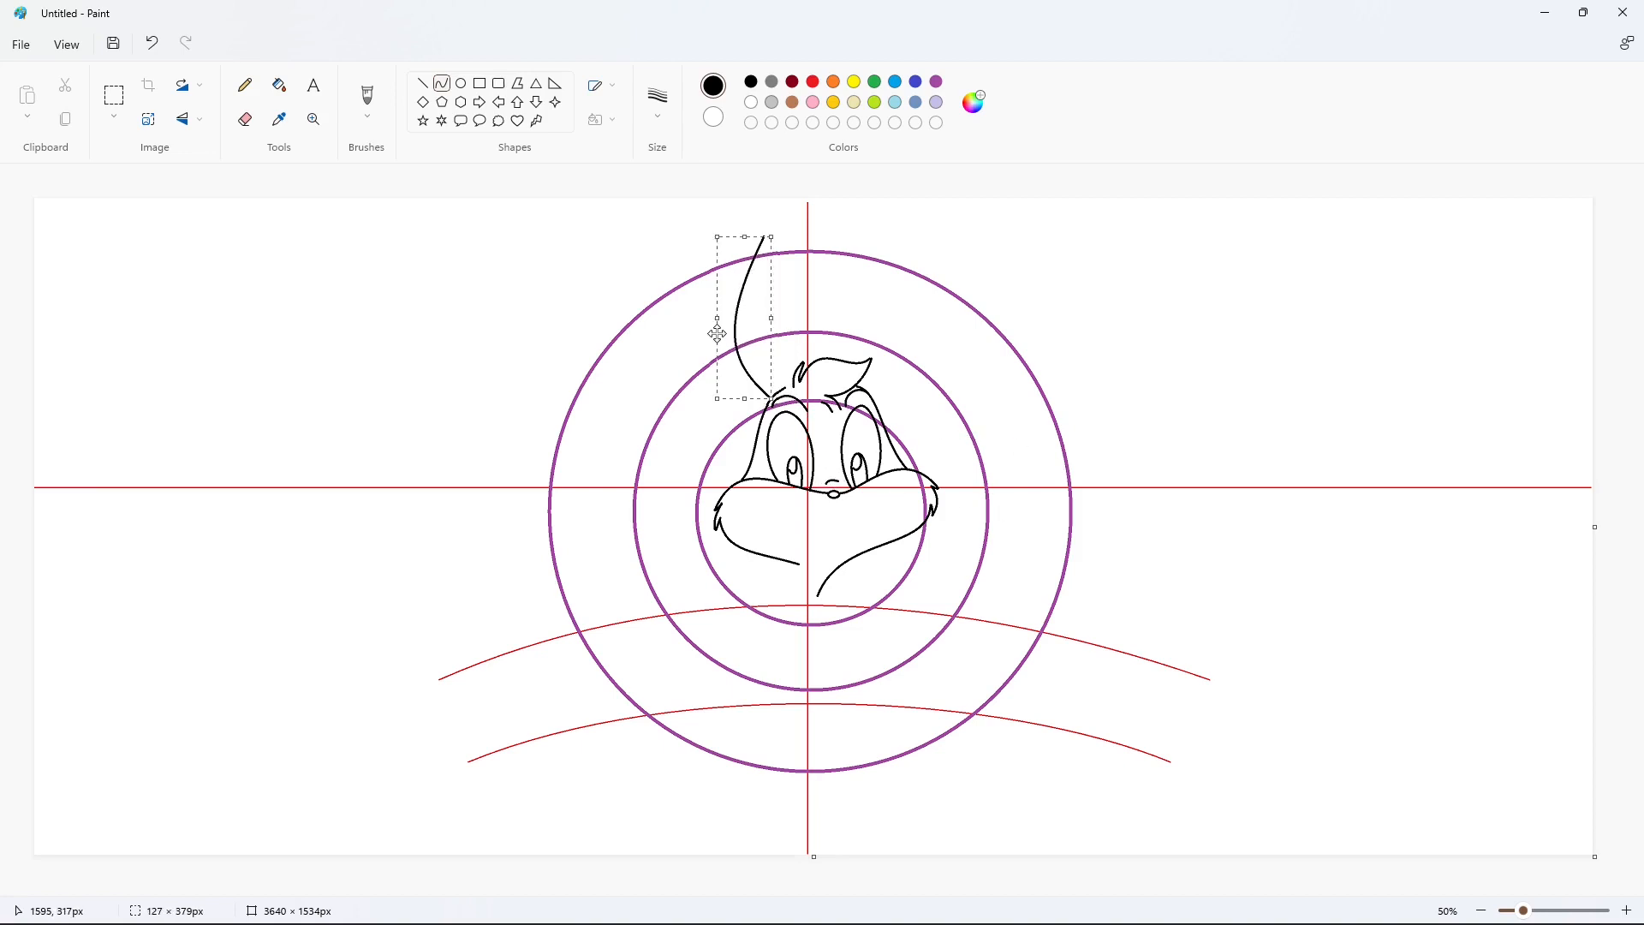
key("ctrl+z")
Draw the long pointed outline of the left ear rising from the head to above the outer circle
left_click_drag(771, 398, 740, 299)
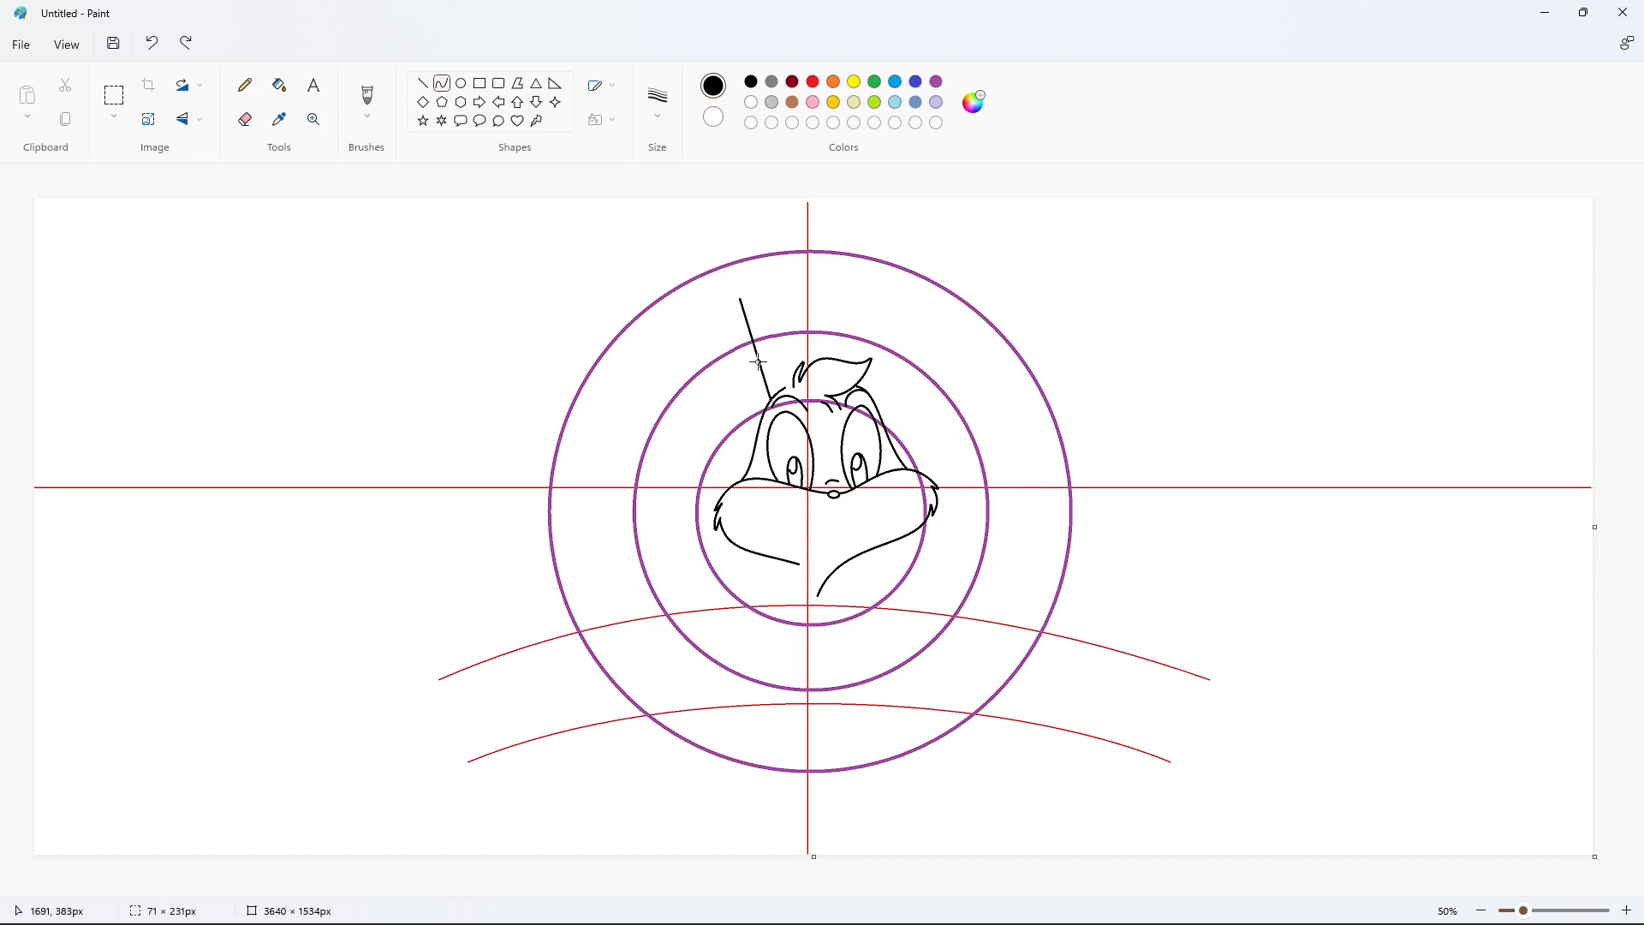
mouse_move(762, 377)
left_mouse_down()
mouse_move(708, 367)
mouse_move(774, 236)
mouse_move(758, 227)
mouse_move(786, 278)
mouse_move(793, 386)
left_mouse_up()
left_click(927, 353)
mouse_move(795, 317)
left_mouse_down()
mouse_move(791, 289)
mouse_move(805, 291)
mouse_move(781, 344)
mouse_move(773, 251)
mouse_move(748, 329)
mouse_move(764, 289)
left_mouse_up()
left_click(984, 385)
Draw the two inner-ear curves meeting in a point inside the left ear
left_click(745, 321)
left_click_drag(783, 388, 773, 259)
left_click_drag(781, 329, 795, 299)
left_click(1035, 418)
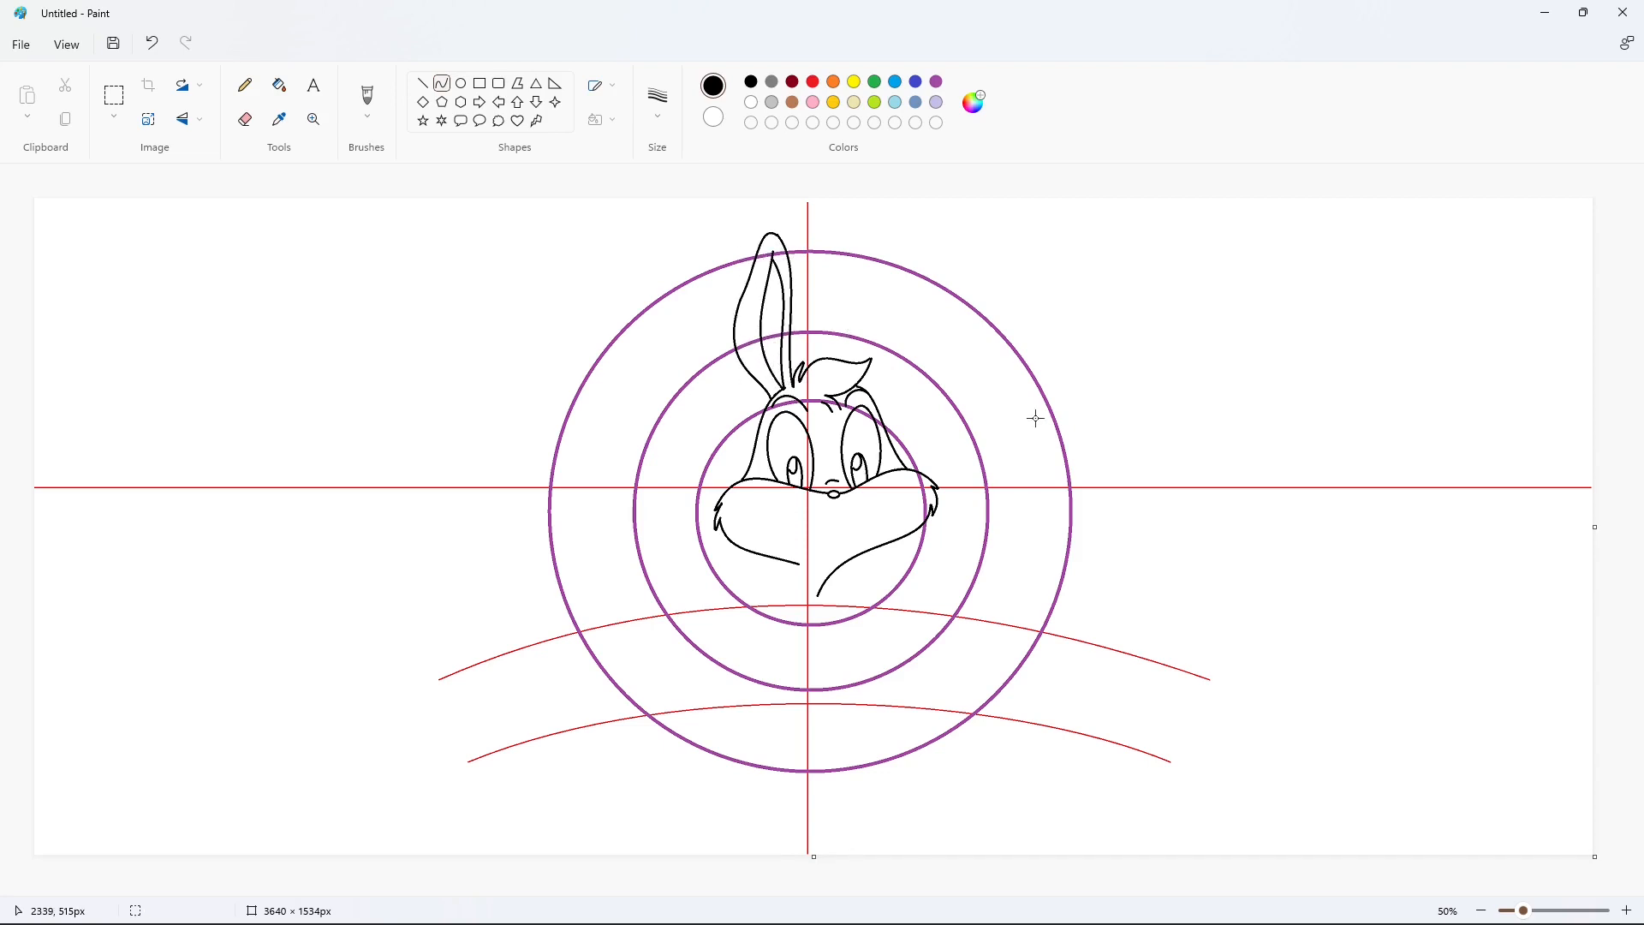
Draw the outline of the right ear slanting outward from the hair tuft to the outer circle
mouse_move(812, 364)
left_mouse_down()
mouse_move(840, 286)
mouse_move(811, 343)
mouse_move(808, 310)
mouse_move(900, 248)
left_mouse_up()
left_click(927, 360)
key("ctrl+z")
mouse_move(863, 272)
left_mouse_down()
mouse_move(884, 238)
mouse_move(854, 361)
left_mouse_up()
left_click(985, 332)
Draw the inner-ear curves inside the right ear, redoing the bends until they follow the outline
mouse_move(893, 281)
left_mouse_down()
mouse_move(891, 320)
mouse_move(869, 291)
mouse_move(891, 267)
left_mouse_up()
left_click(1028, 374)
mouse_move(842, 335)
left_mouse_down()
mouse_move(814, 322)
mouse_move(891, 267)
left_mouse_up()
key("ctrl+z")
mouse_move(861, 312)
left_mouse_down()
mouse_move(824, 315)
mouse_move(890, 268)
mouse_move(827, 323)
mouse_move(885, 272)
mouse_move(886, 298)
left_mouse_up()
key("ctrl+z")
left_click(851, 317)
left_click(887, 296)
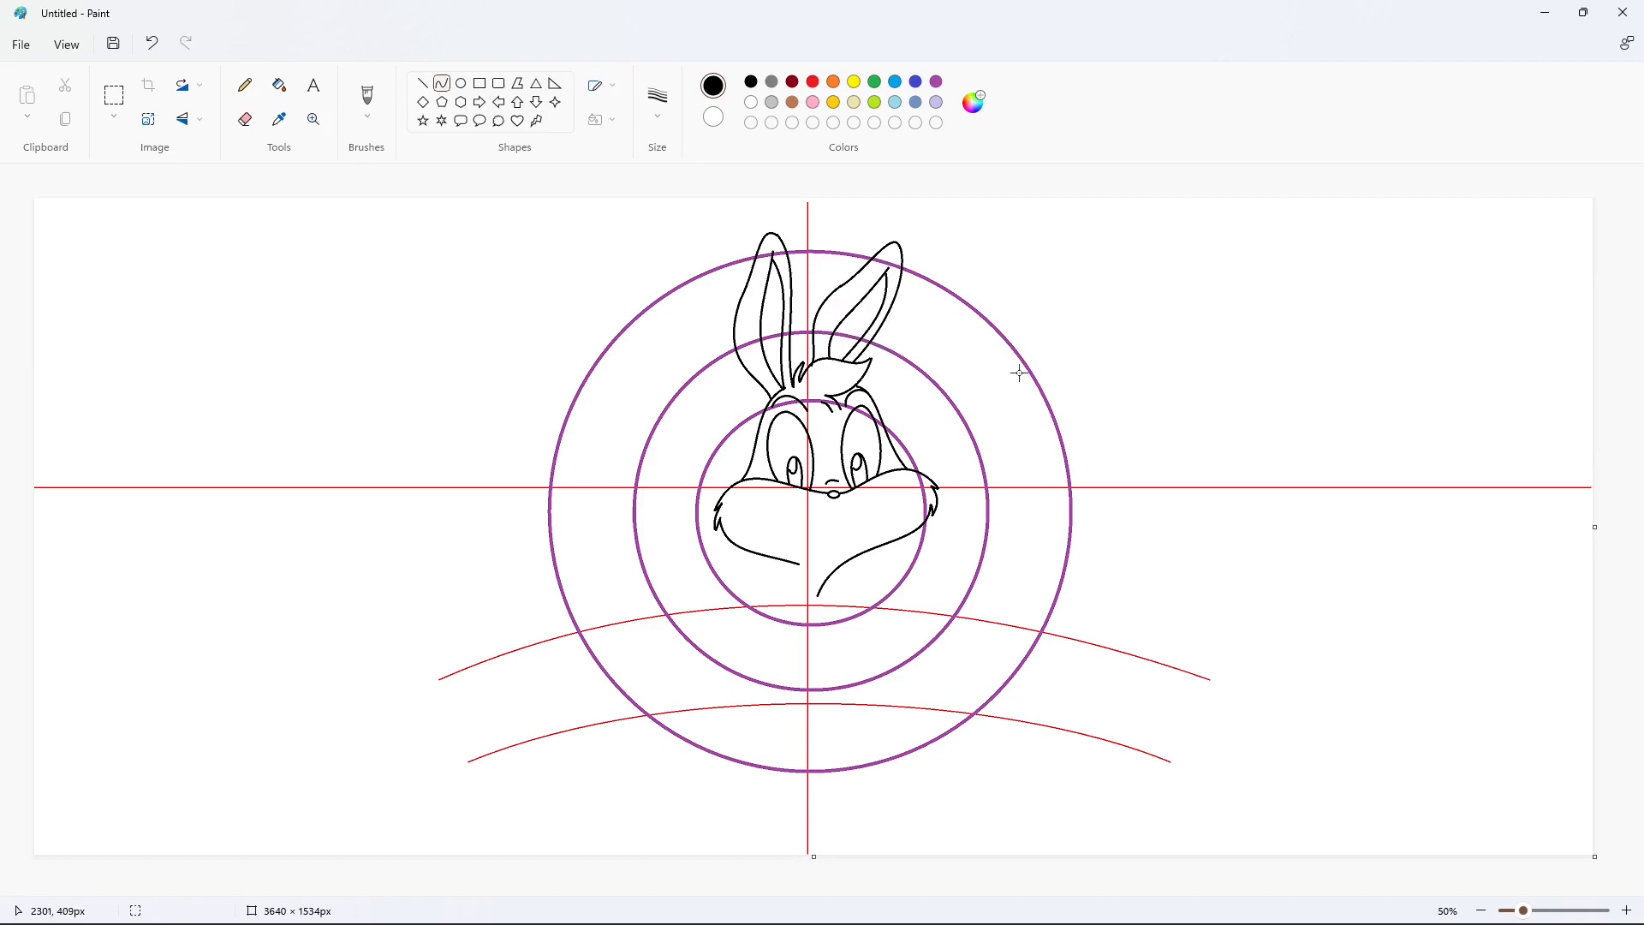
Draw the open smiling mouth below the nose, with the front teeth and tongue
left_click(822, 513)
mouse_move(851, 508)
left_mouse_down()
mouse_move(782, 508)
mouse_move(861, 502)
mouse_move(827, 550)
mouse_move(847, 553)
mouse_move(805, 524)
mouse_move(811, 552)
mouse_move(832, 549)
mouse_move(827, 527)
mouse_move(848, 551)
left_mouse_up()
left_click(936, 546)
left_click(940, 578)
left_click(1005, 592)
Draw the chin curve under the mouth and the rounded outer curve of the arm beneath the right cheek
mouse_move(826, 556)
left_mouse_down()
mouse_move(822, 575)
mouse_move(859, 575)
mouse_move(853, 616)
mouse_move(864, 564)
mouse_move(871, 579)
mouse_move(851, 622)
mouse_move(864, 572)
mouse_move(874, 593)
mouse_move(860, 553)
left_mouse_up()
left_click(934, 609)
key("ctrl+z")
left_click(948, 614)
Draw the arm's lower edge, the inner fold, and the rounded start of the hand below the chin
left_click(423, 83)
left_click(442, 83)
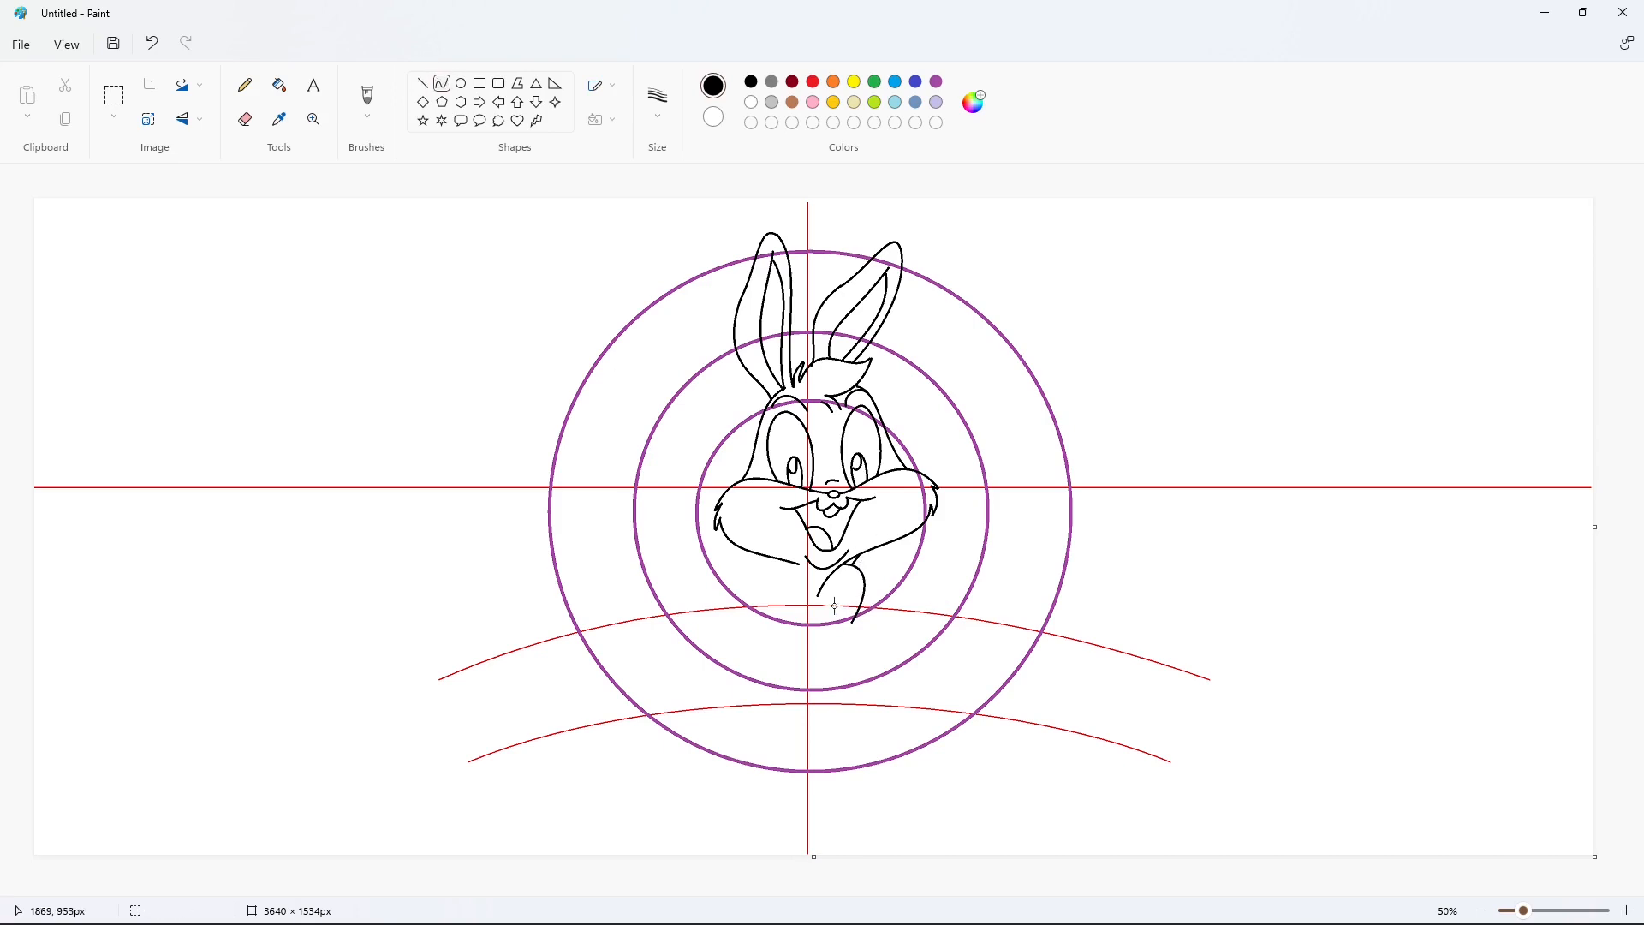
mouse_move(851, 621)
left_mouse_down()
mouse_move(788, 611)
mouse_move(834, 580)
mouse_move(781, 615)
mouse_move(783, 593)
left_mouse_up()
left_click(984, 646)
left_click(837, 600)
left_click(823, 590)
left_click(898, 603)
left_click(944, 631)
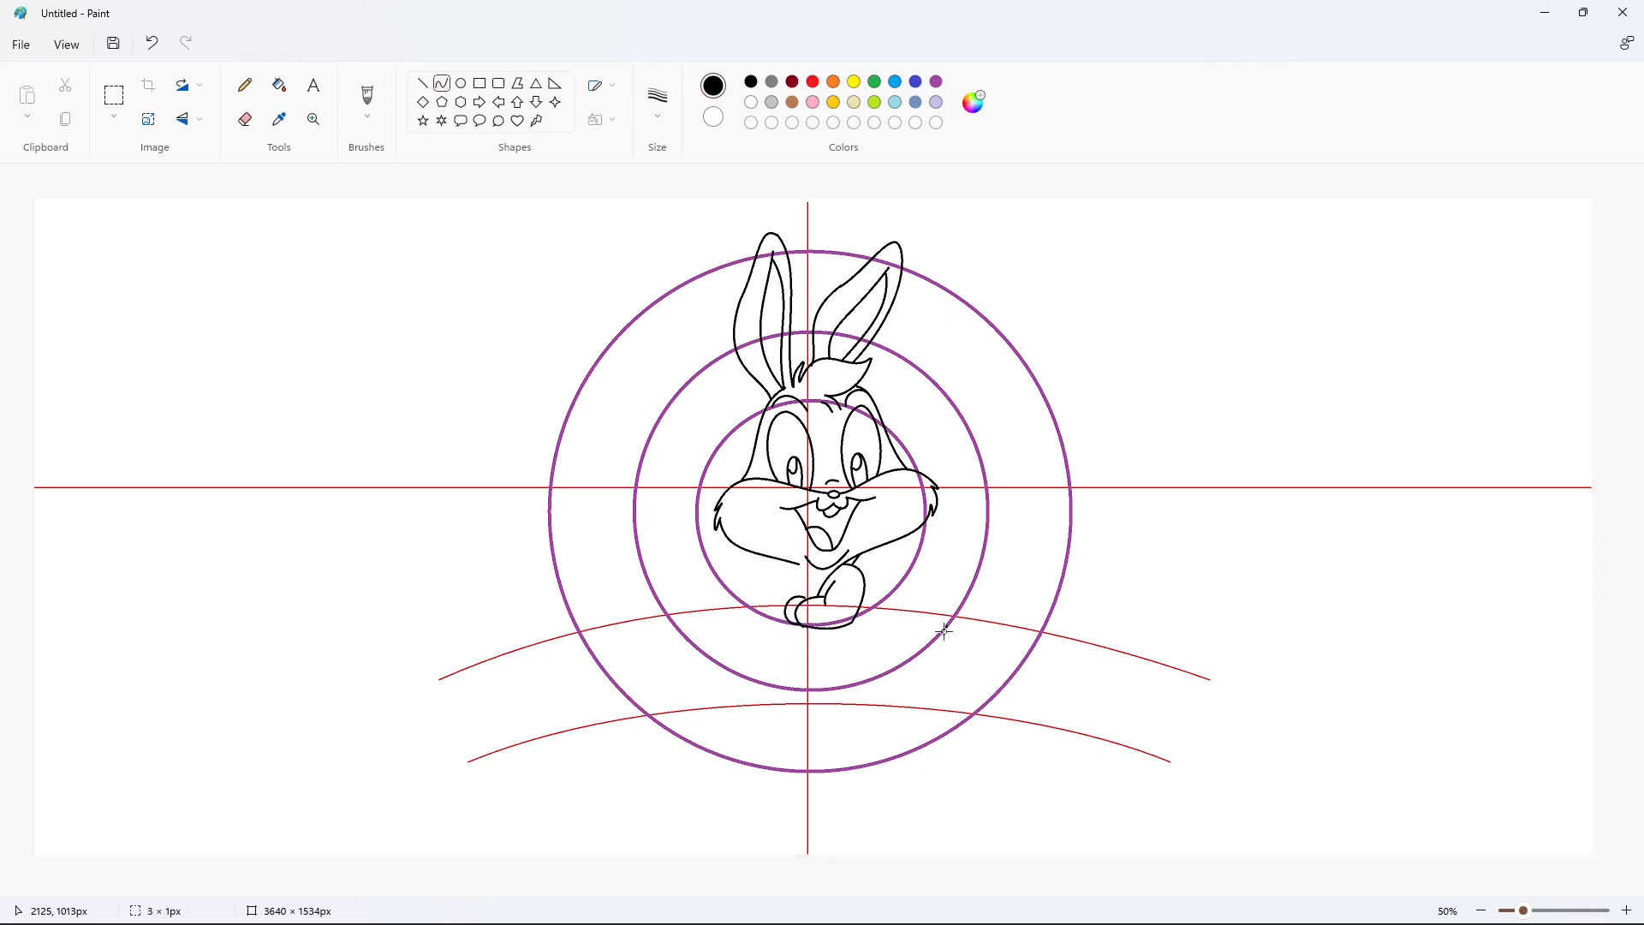
key("ctrl+z")
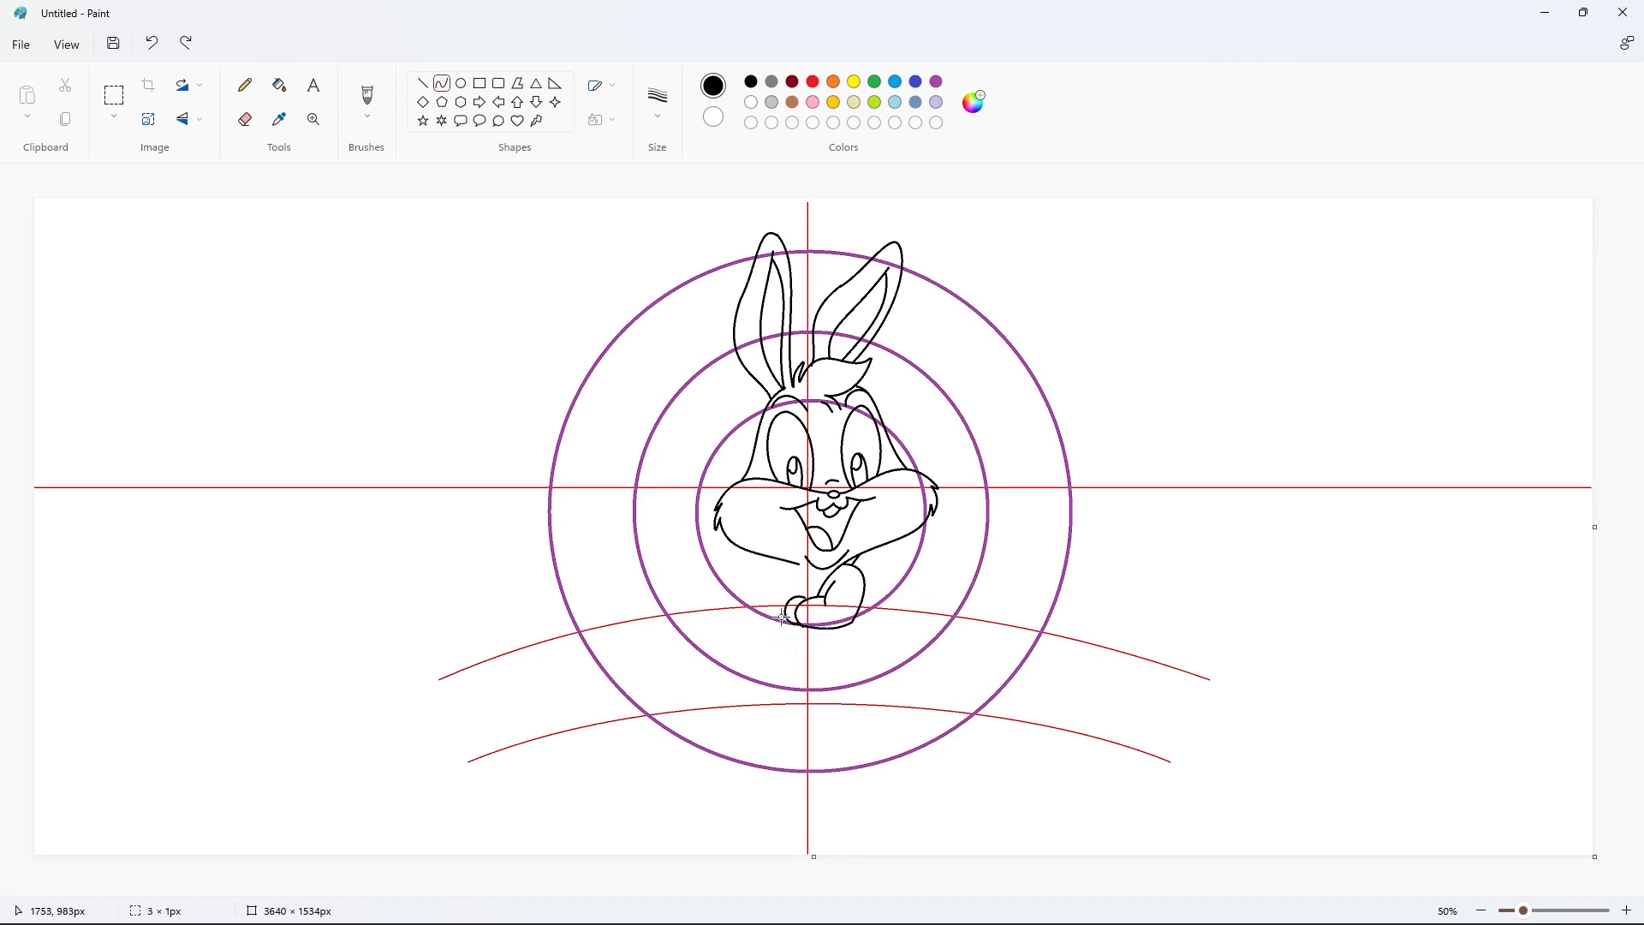
Draw the small rounded fingers at the left end of the hand below the chin
left_click(967, 661)
left_click_drag(760, 611, 754, 618)
left_click_drag(751, 598, 757, 591)
left_click(982, 648)
left_click(421, 85)
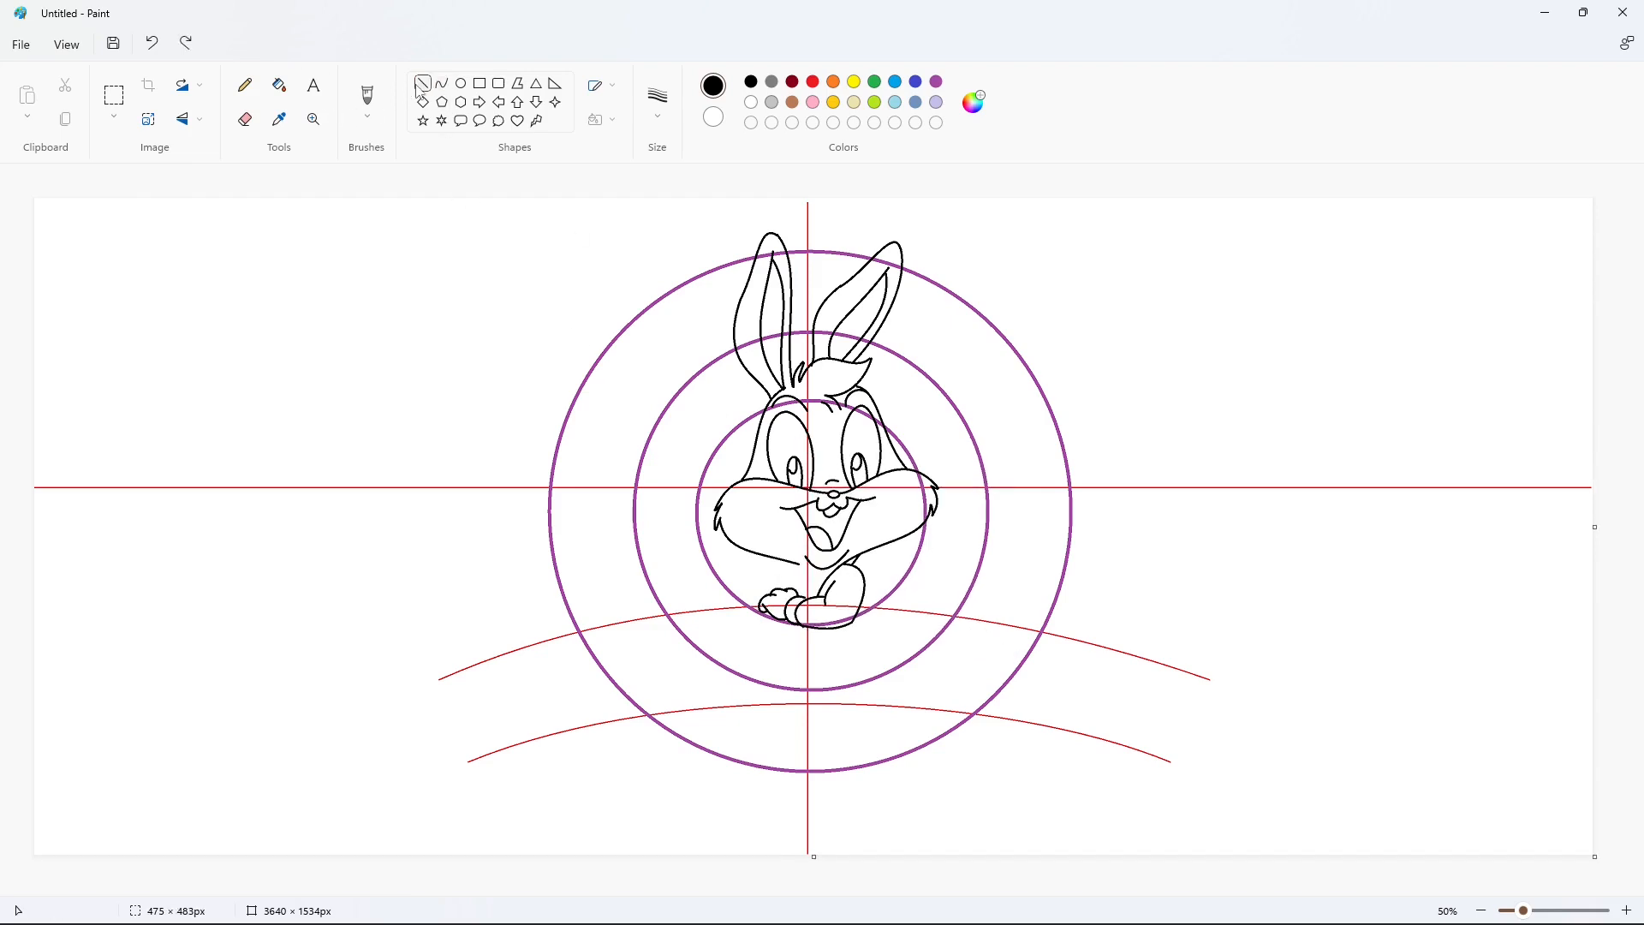
left_click(782, 600)
left_click(442, 83)
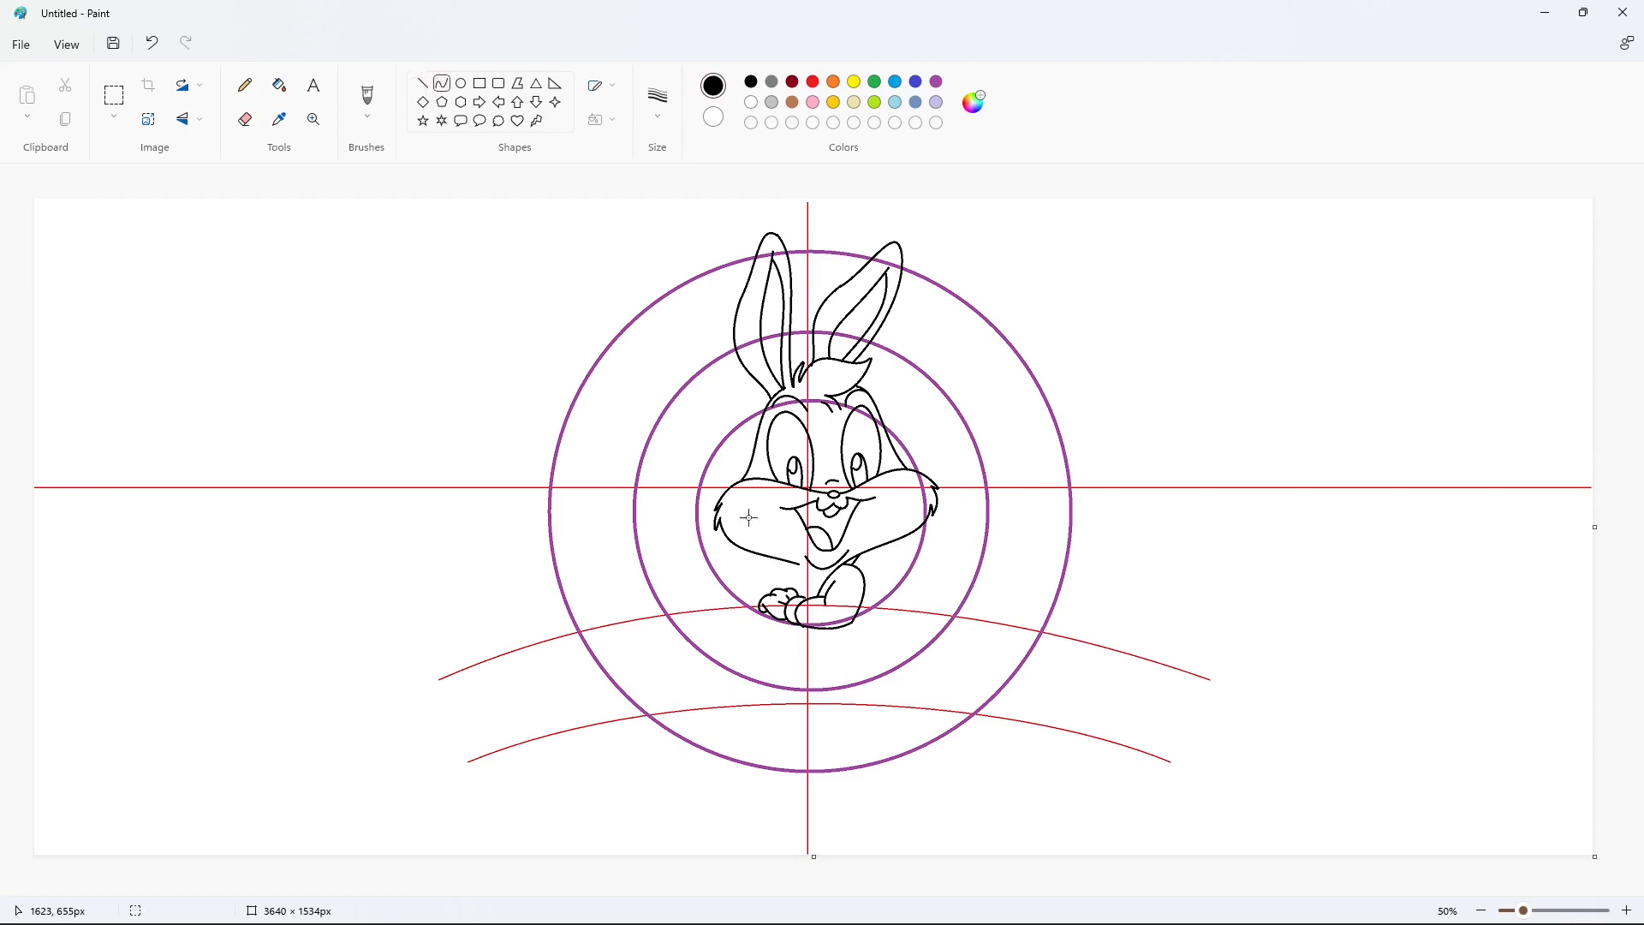
Draw the short neck and chest fur lines between the chin and the small hand
left_click_drag(788, 562, 875, 593)
left_click(791, 568)
left_click(802, 583)
left_click(772, 582)
left_click(776, 574)
left_click(796, 579)
left_click(796, 578)
Draw the upper edge of the left arm below the cheek and the curved top of its hand, undoing stray strokes
left_click_drag(735, 585, 785, 561)
left_click(763, 566)
left_click(758, 568)
left_click_drag(885, 615, 723, 587)
key("ctrl+z")
key("ctrl+z")
key("ctrl+z")
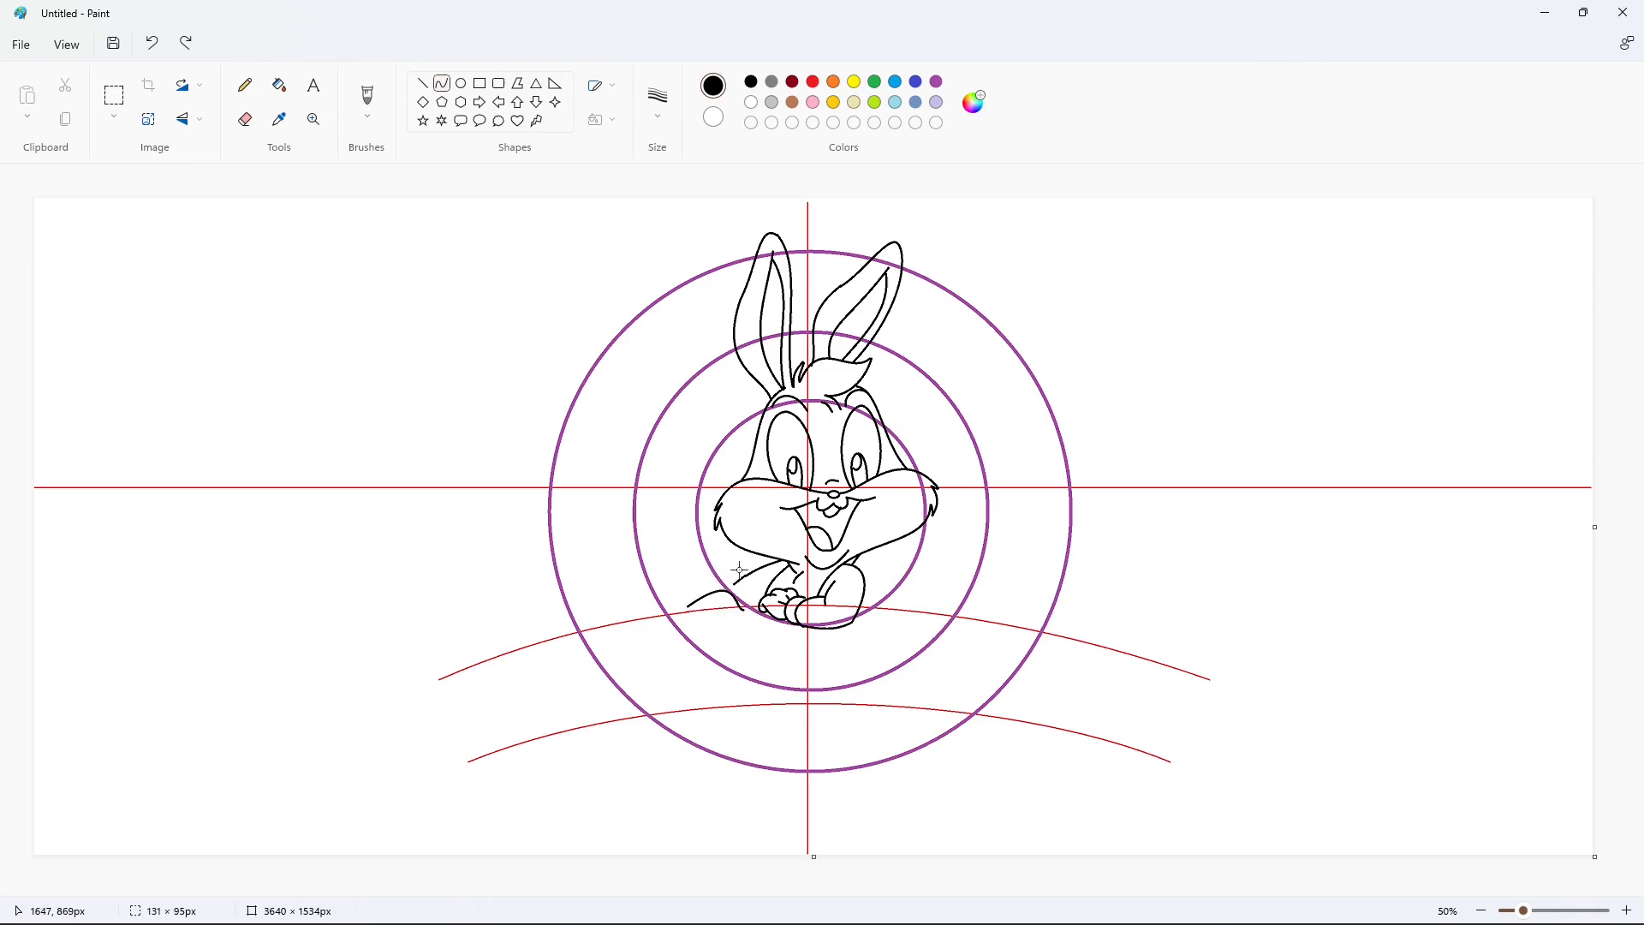
Draw the wrist of the left hand and the rounded fingertips nearest the chest
left_click(739, 570)
mouse_move(736, 598)
left_mouse_down()
mouse_move(742, 622)
mouse_move(705, 627)
mouse_move(704, 602)
mouse_move(687, 608)
left_mouse_up()
left_click(735, 577)
left_click(759, 601)
left_click(749, 620)
left_click(731, 629)
left_click(864, 662)
Draw the remaining rounded fingers at the outer end of the left hand
left_click(776, 631)
left_click(702, 629)
left_click(690, 610)
left_click(741, 640)
left_click(682, 615)
left_click(677, 620)
left_click(761, 677)
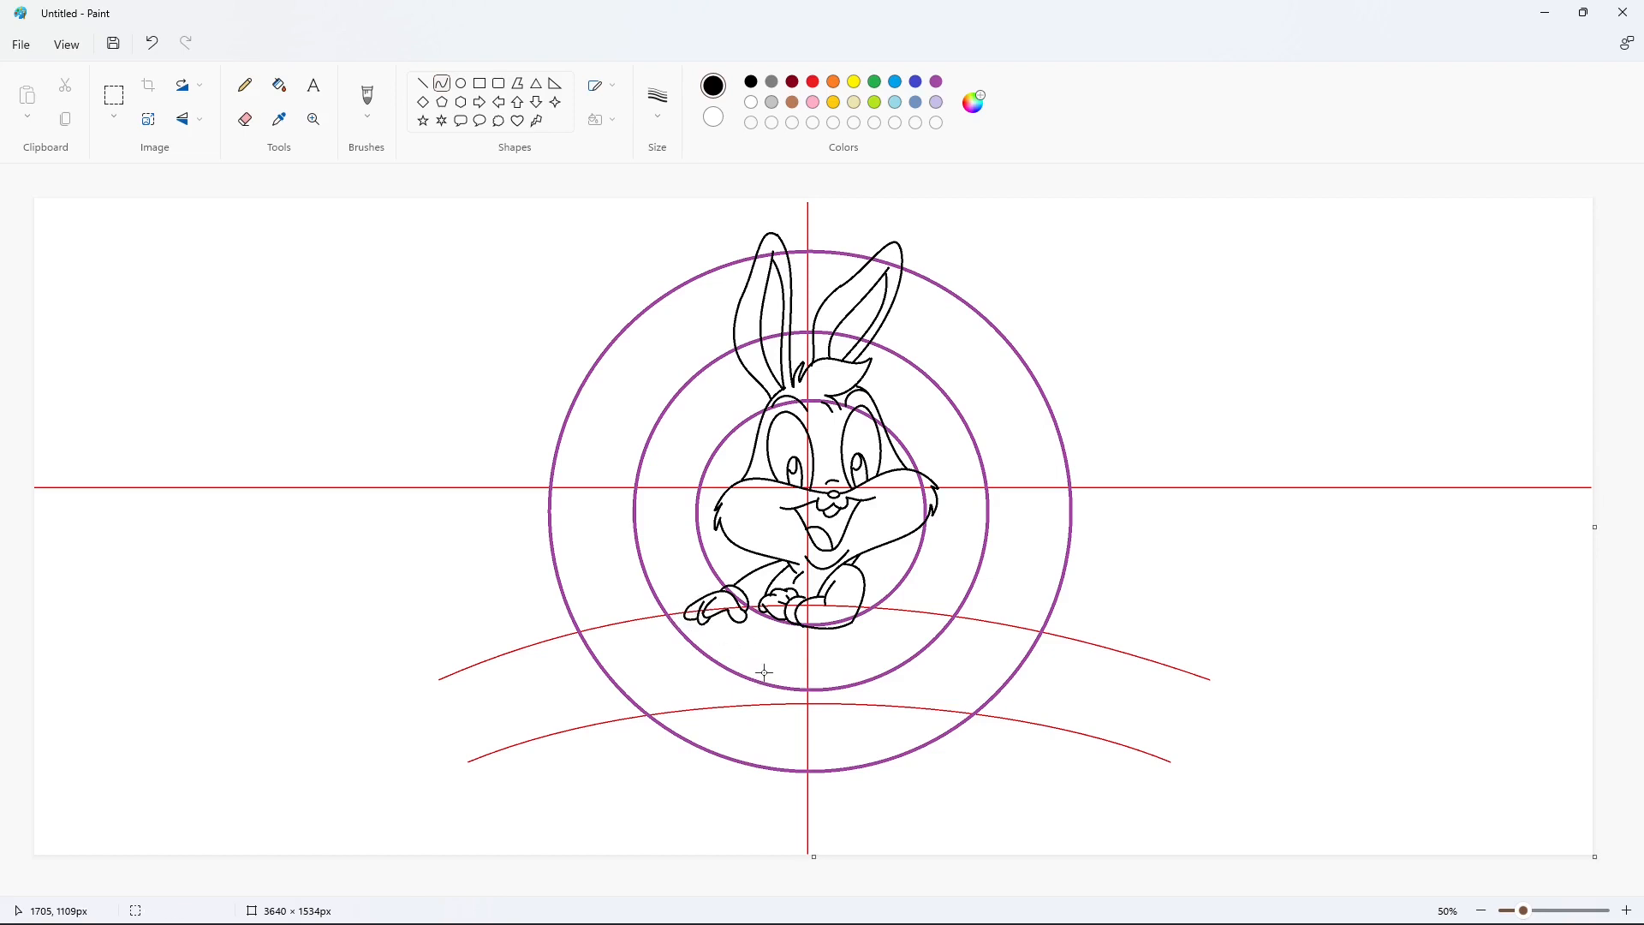
Outline a tilted block letter L in blue straight lines at the left end of the two red arcs
left_click(422, 83)
double_click(916, 81)
left_click(1066, 218)
left_click_drag(451, 683, 477, 753)
key("ctrl+z")
mouse_move(451, 676)
left_mouse_down()
mouse_move(485, 751)
mouse_move(533, 731)
mouse_move(482, 664)
mouse_move(579, 734)
mouse_move(542, 678)
mouse_move(582, 679)
mouse_move(531, 689)
mouse_move(642, 720)
mouse_move(608, 667)
mouse_move(614, 709)
left_mouse_up()
left_click(526, 684)
left_click(529, 662)
Draw two block letters O beside the L, each a large blue circle with a small circle inside
left_click(460, 83)
left_click(645, 691)
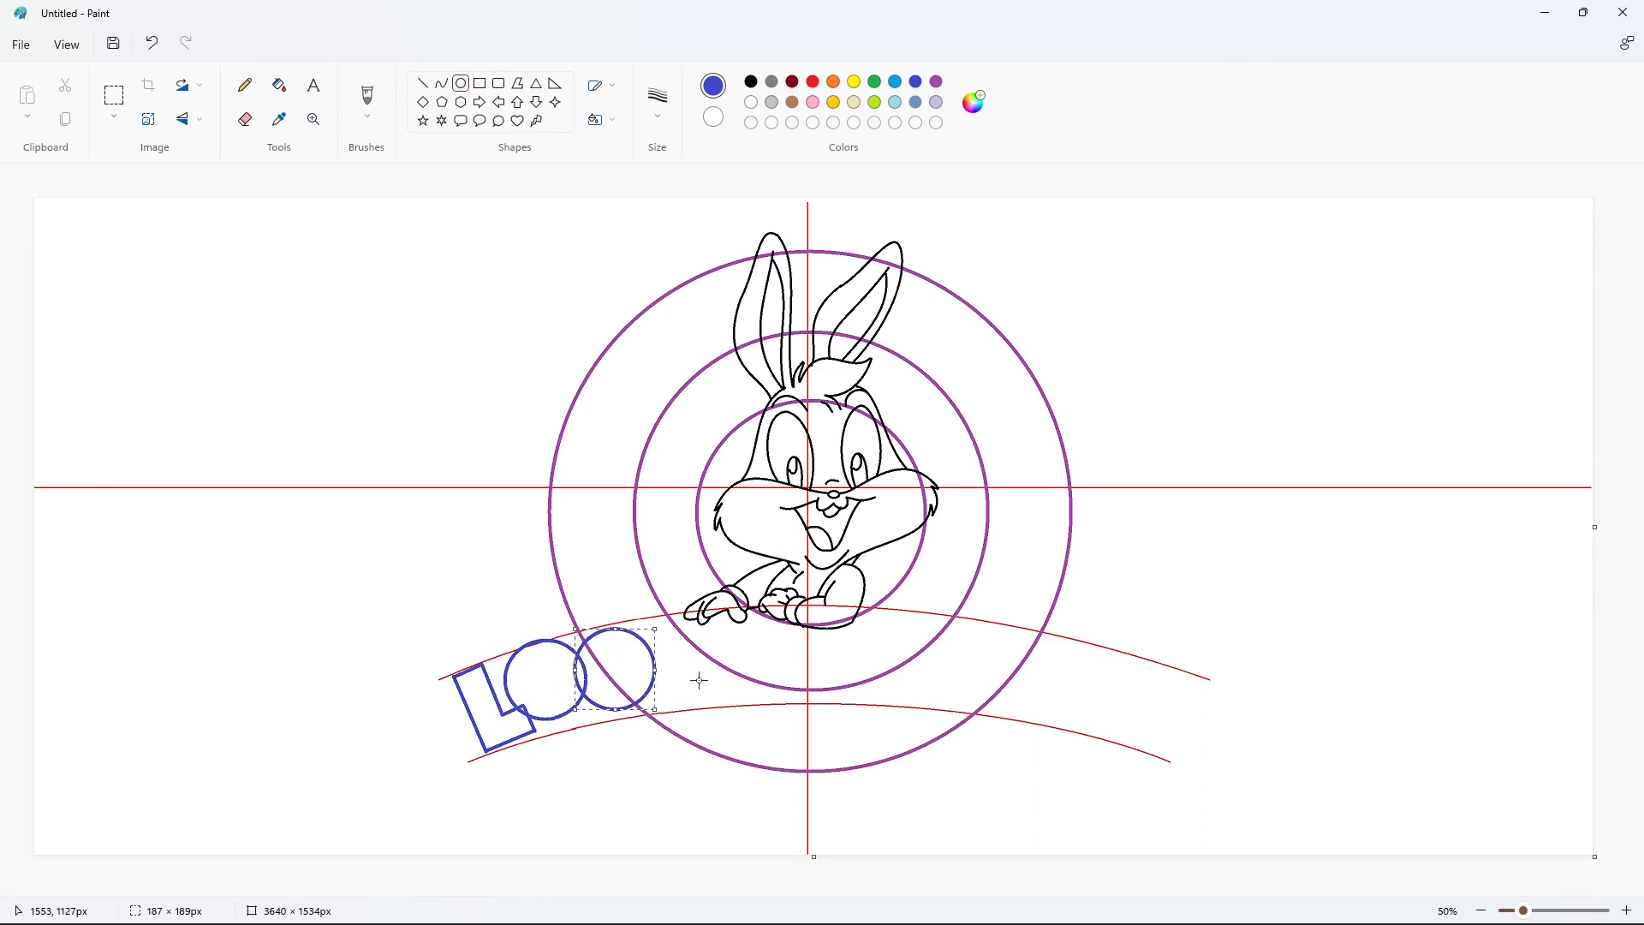
left_click(697, 679)
mouse_move(529, 665)
left_mouse_down()
mouse_move(559, 695)
mouse_move(609, 669)
mouse_move(632, 685)
left_mouse_up()
left_click(604, 666)
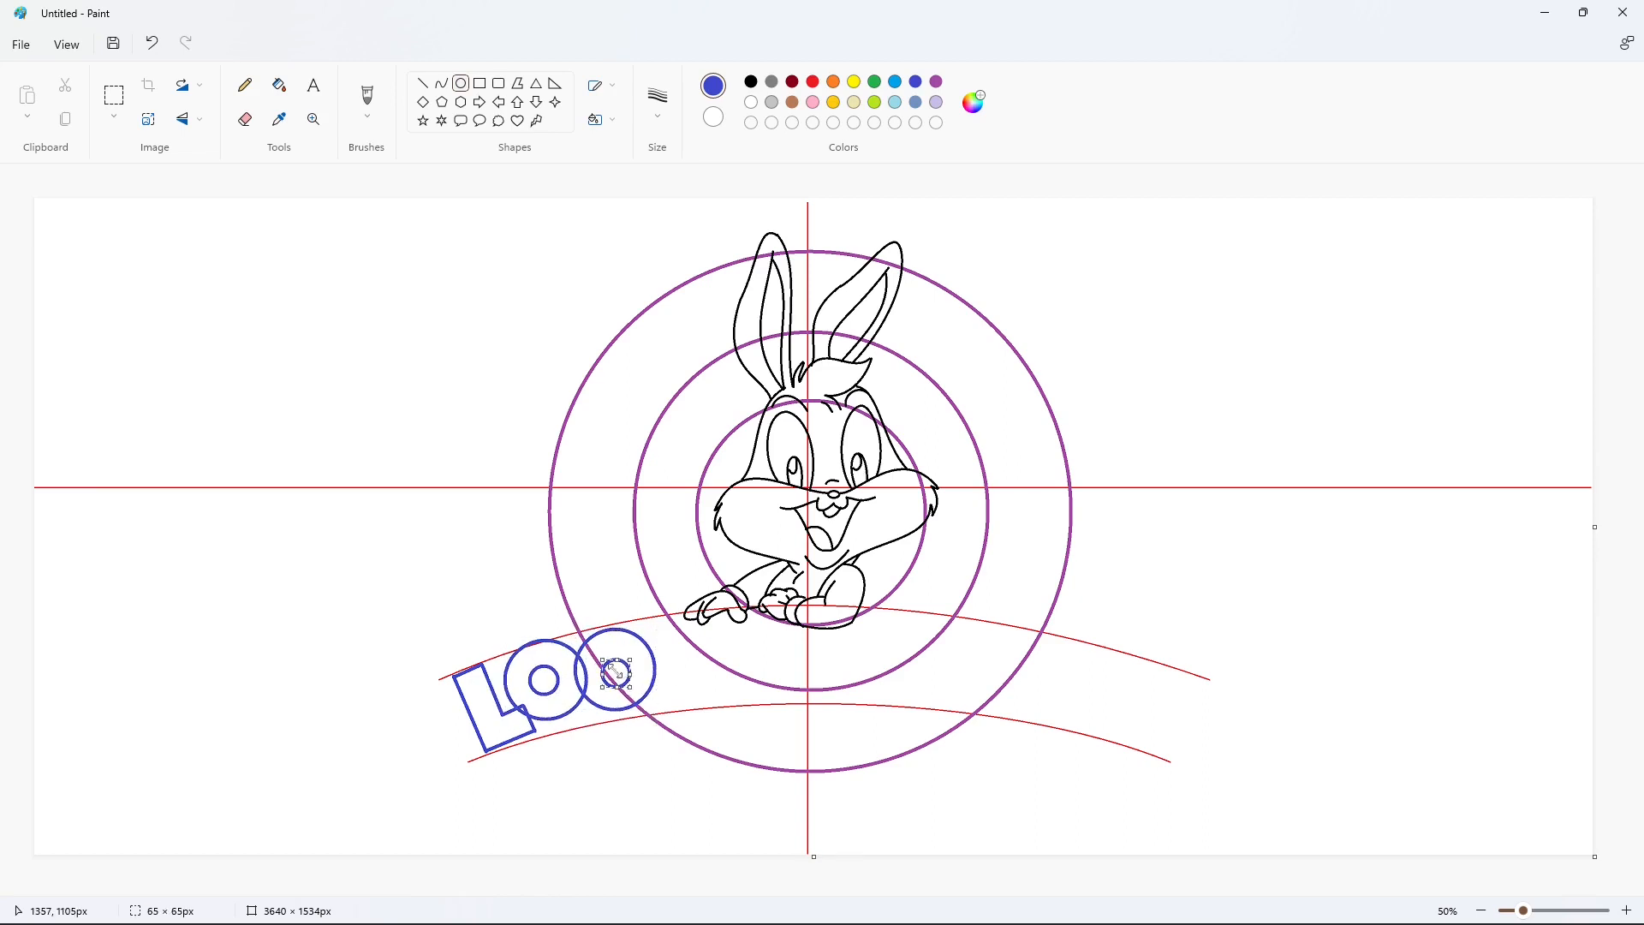
left_click(721, 690)
Outline a blue block letter N with straight lines after the second O, beneath the left hand
left_click(422, 83)
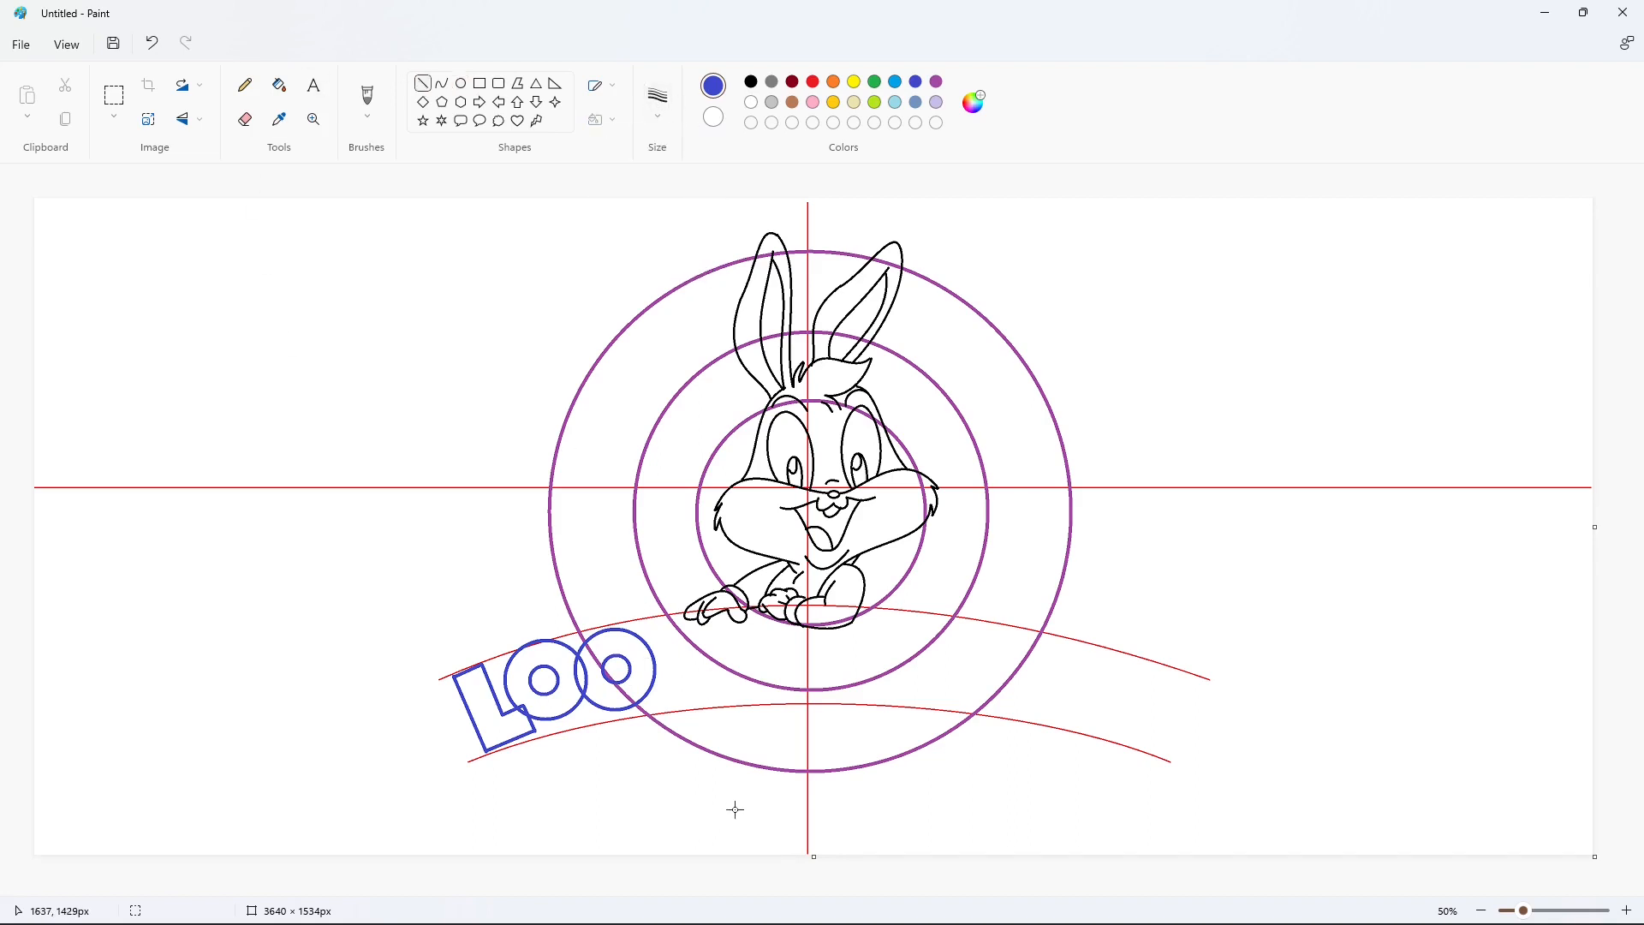
left_click_drag(672, 695, 674, 696)
left_click(740, 719)
key("ctrl+z")
left_click(689, 701)
mouse_move(672, 694)
left_mouse_down()
mouse_move(671, 661)
mouse_move(693, 698)
mouse_move(717, 697)
mouse_move(719, 619)
mouse_move(692, 624)
left_mouse_up()
left_click(738, 677)
left_click(780, 697)
left_click(716, 691)
left_click(775, 661)
left_click(788, 635)
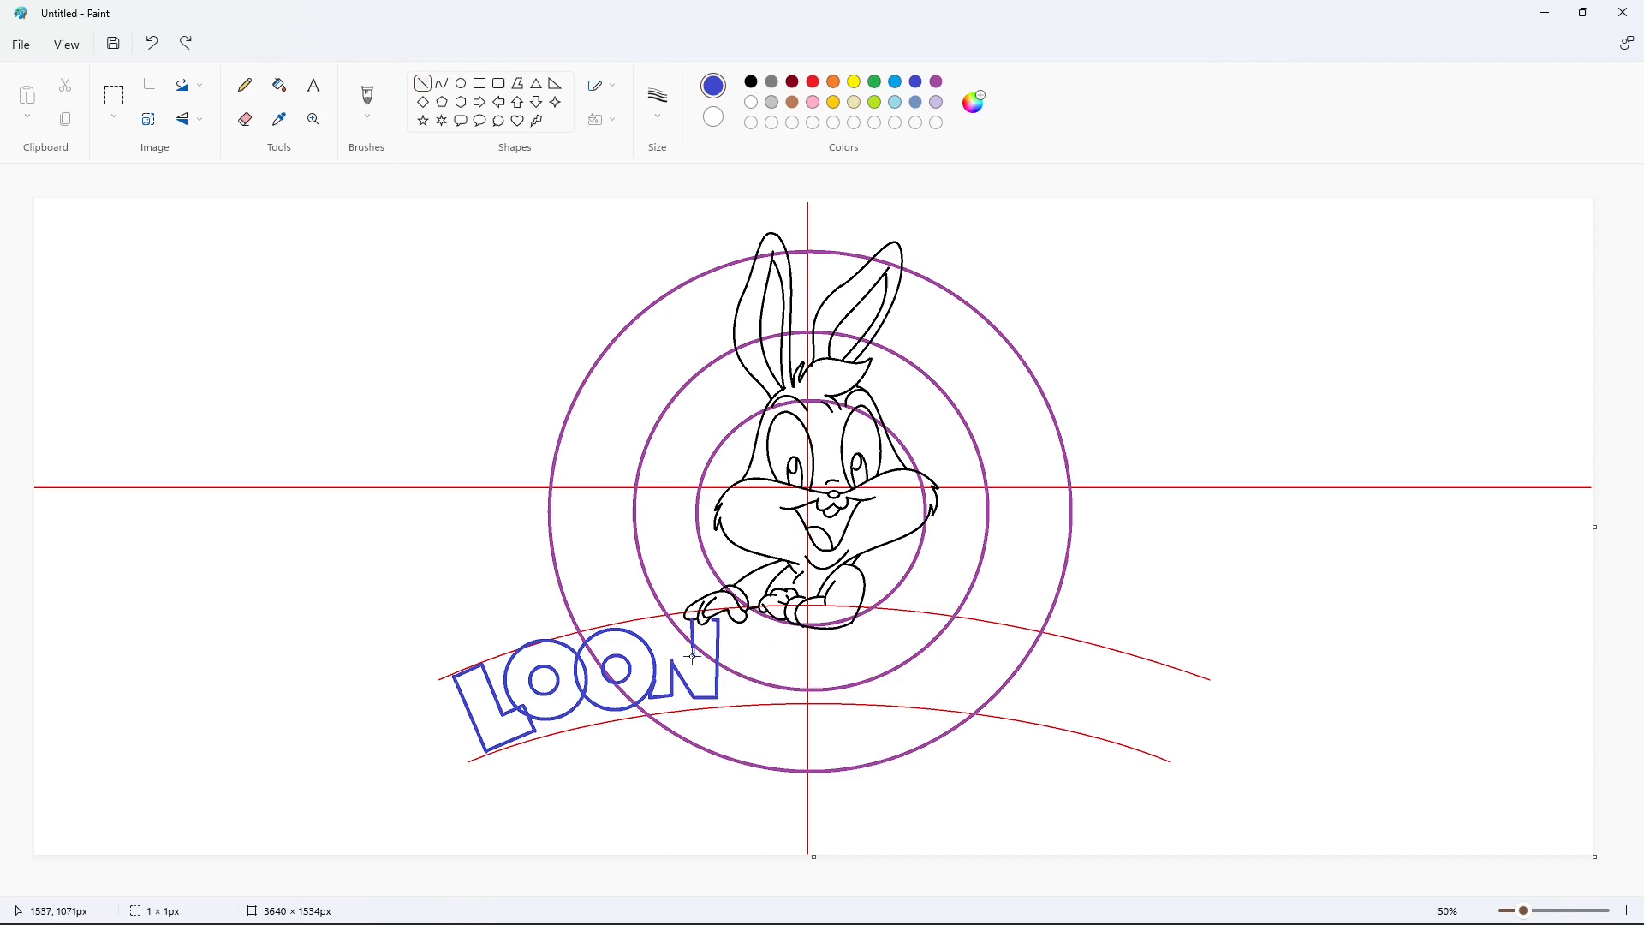
mouse_move(693, 624)
left_mouse_down()
mouse_move(709, 659)
mouse_move(644, 618)
left_mouse_up()
Outline a blue block letter E with straight lines, including its short inner bars, beside the N
mouse_move(724, 688)
left_mouse_down()
mouse_move(719, 657)
mouse_move(728, 689)
mouse_move(773, 682)
mouse_move(741, 618)
left_mouse_up()
left_click(914, 710)
left_click(809, 672)
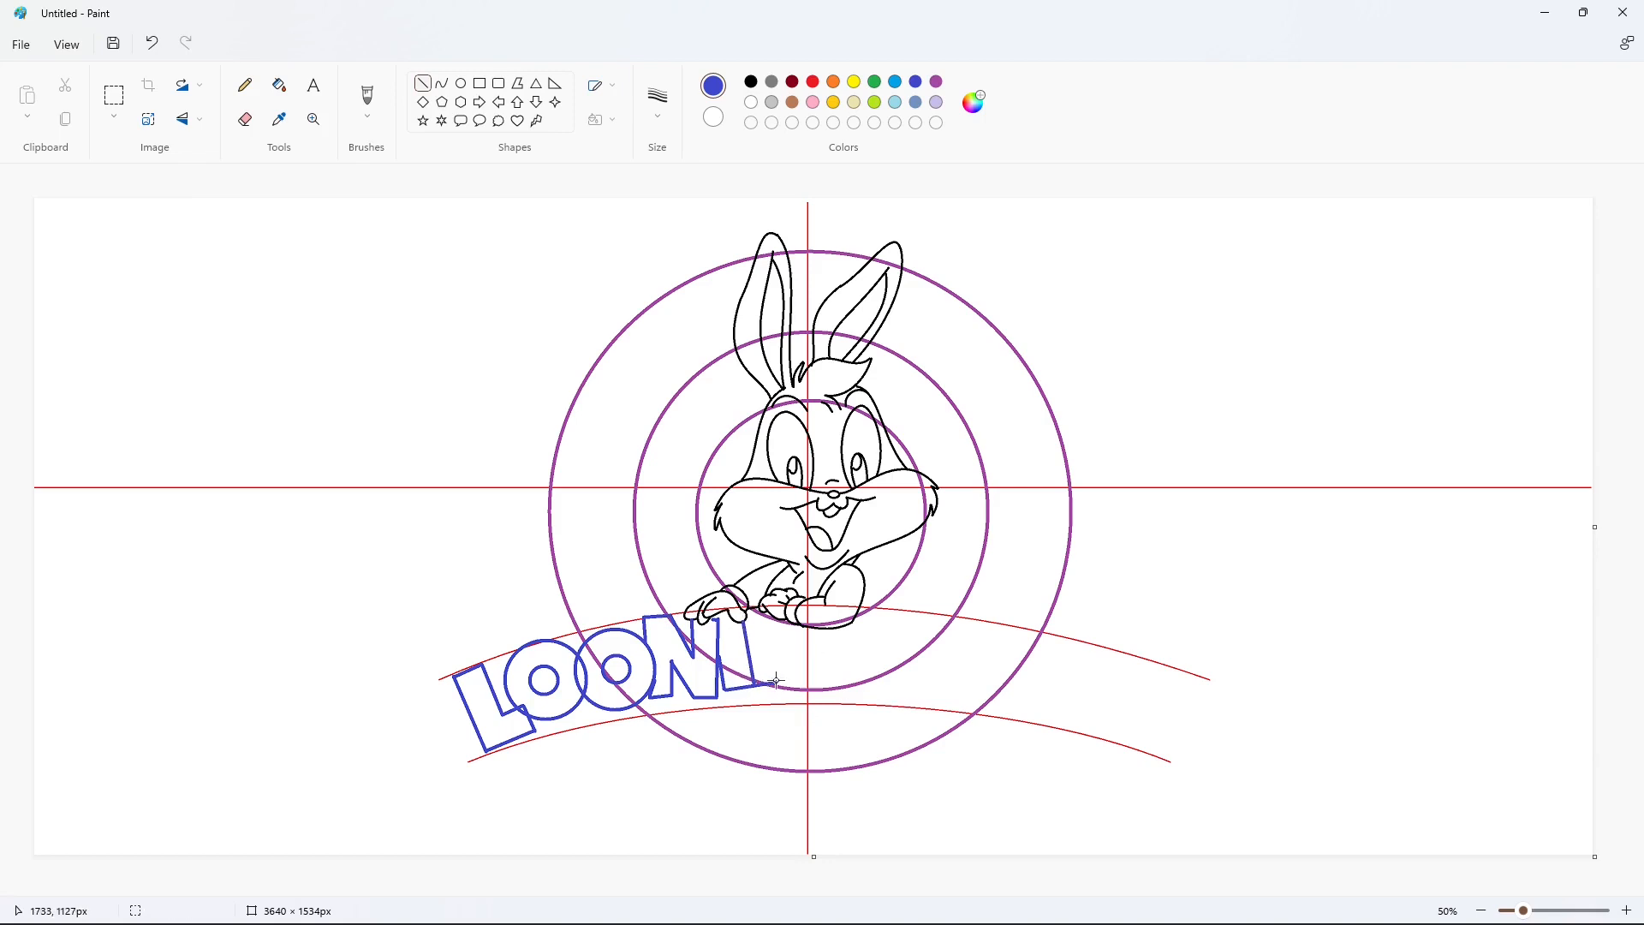
mouse_move(775, 680)
left_mouse_down()
mouse_move(768, 616)
mouse_move(780, 686)
mouse_move(810, 691)
mouse_move(811, 656)
left_mouse_up()
left_click(836, 706)
left_click(807, 647)
left_click(820, 666)
Outline a blue block letter Y with straight lines to complete the word LOONEY
left_click(861, 694)
left_click(823, 665)
left_click(841, 695)
left_click(842, 702)
left_click(853, 689)
mouse_move(811, 657)
left_mouse_down()
mouse_move(836, 629)
mouse_move(793, 622)
left_mouse_up()
left_click(811, 649)
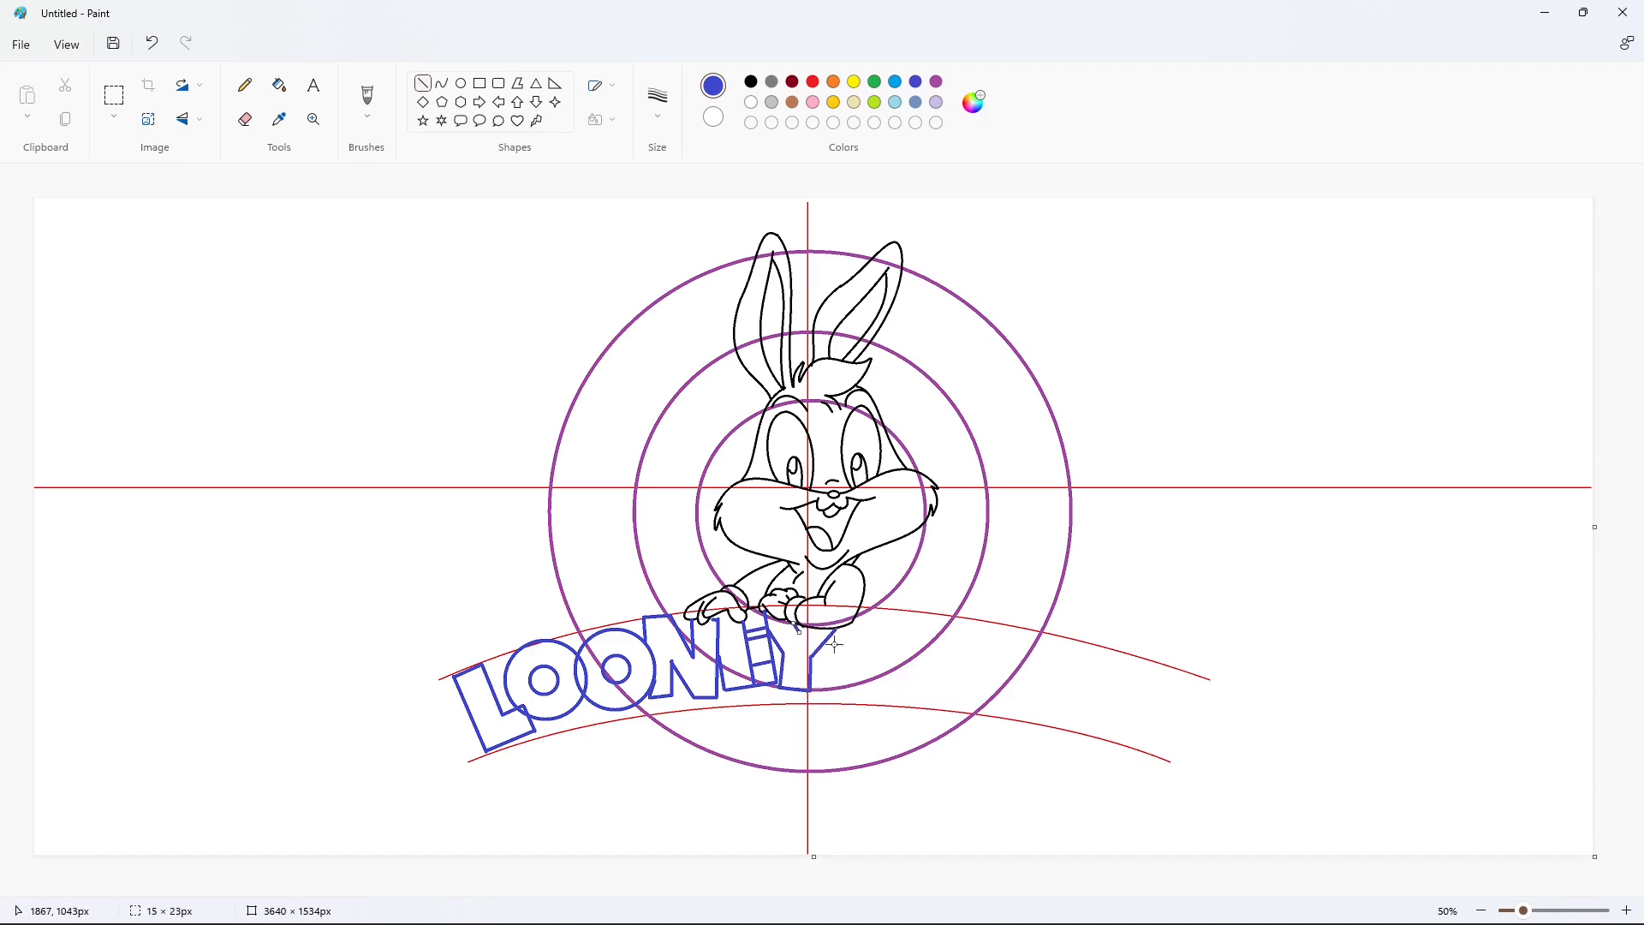
left_click(931, 723)
left_click(858, 651)
Outline a blue block letter T with a rectangular top bar and a narrower stem after a gap following LOONEY
mouse_move(852, 643)
left_mouse_down()
mouse_move(852, 623)
mouse_move(912, 640)
mouse_move(856, 615)
left_mouse_up()
left_click(910, 665)
left_click(959, 649)
left_click(985, 695)
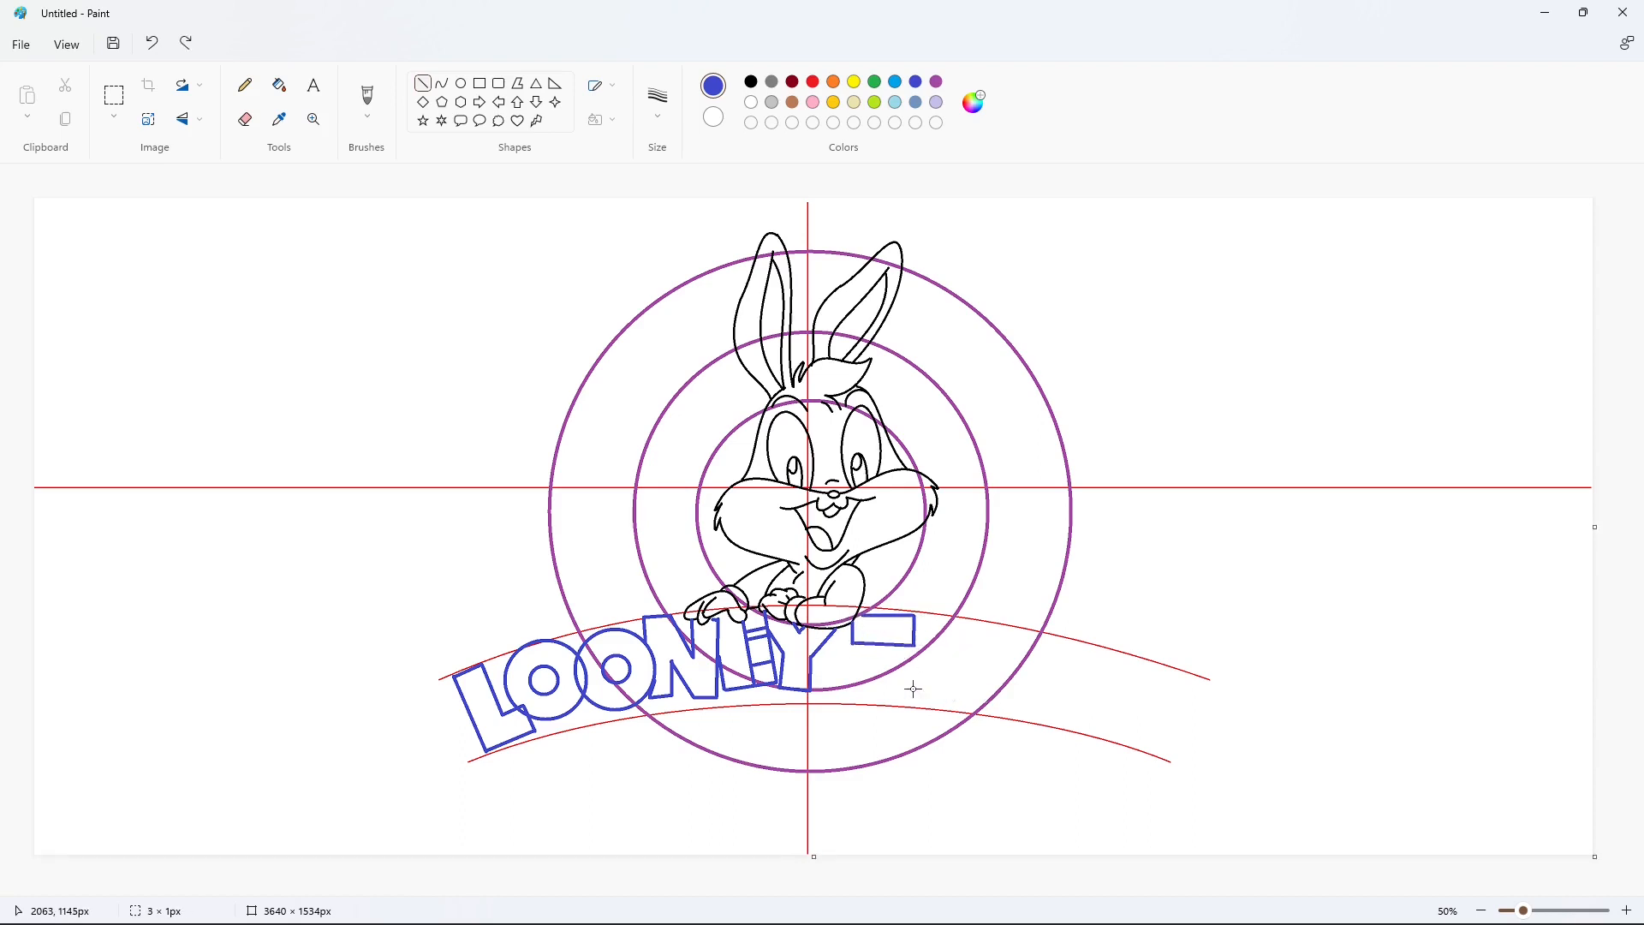
mouse_move(867, 694)
left_mouse_down()
mouse_move(870, 646)
mouse_move(898, 695)
mouse_move(898, 647)
left_mouse_up()
left_click(943, 678)
left_click(918, 697)
left_click(970, 679)
key("ctrl+z")
Draw a blue block letter U beside the T with curved outer and inner edges and straight tops
left_click(442, 83)
left_click_drag(909, 668, 983, 626)
left_click(1026, 714)
left_click(423, 84)
key("ctrl+z")
left_click(1080, 678)
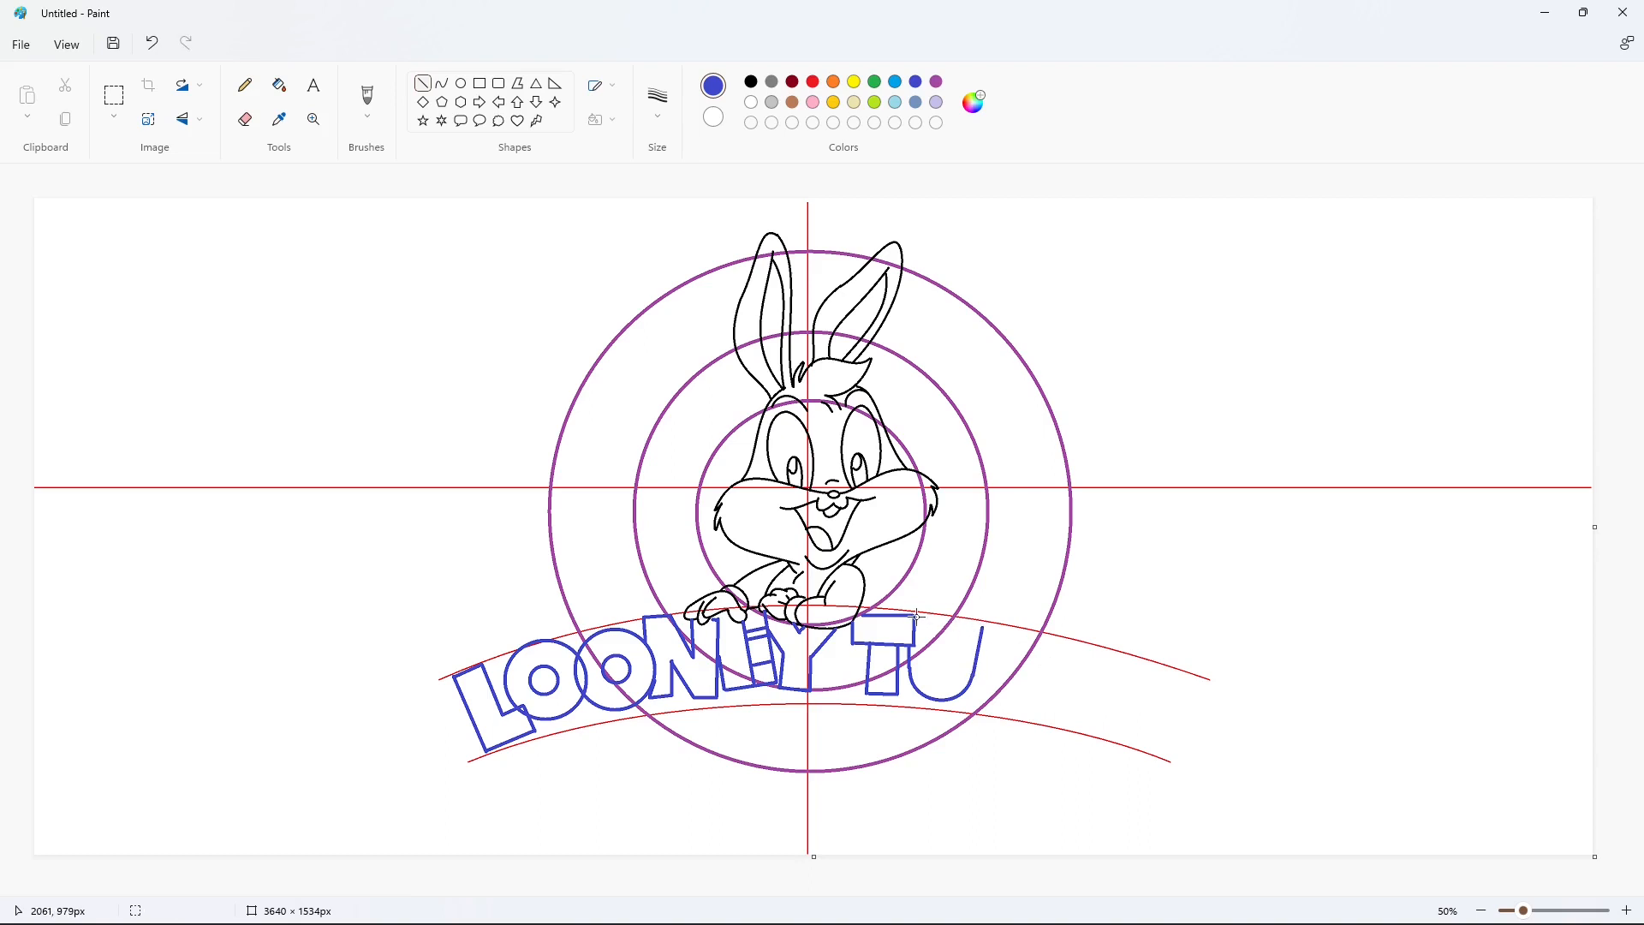
mouse_move(989, 626)
left_mouse_down()
mouse_move(912, 615)
mouse_move(943, 623)
mouse_move(937, 660)
mouse_move(952, 619)
left_mouse_up()
left_click(1000, 628)
left_click(1005, 668)
left_click(1008, 629)
left_click(442, 83)
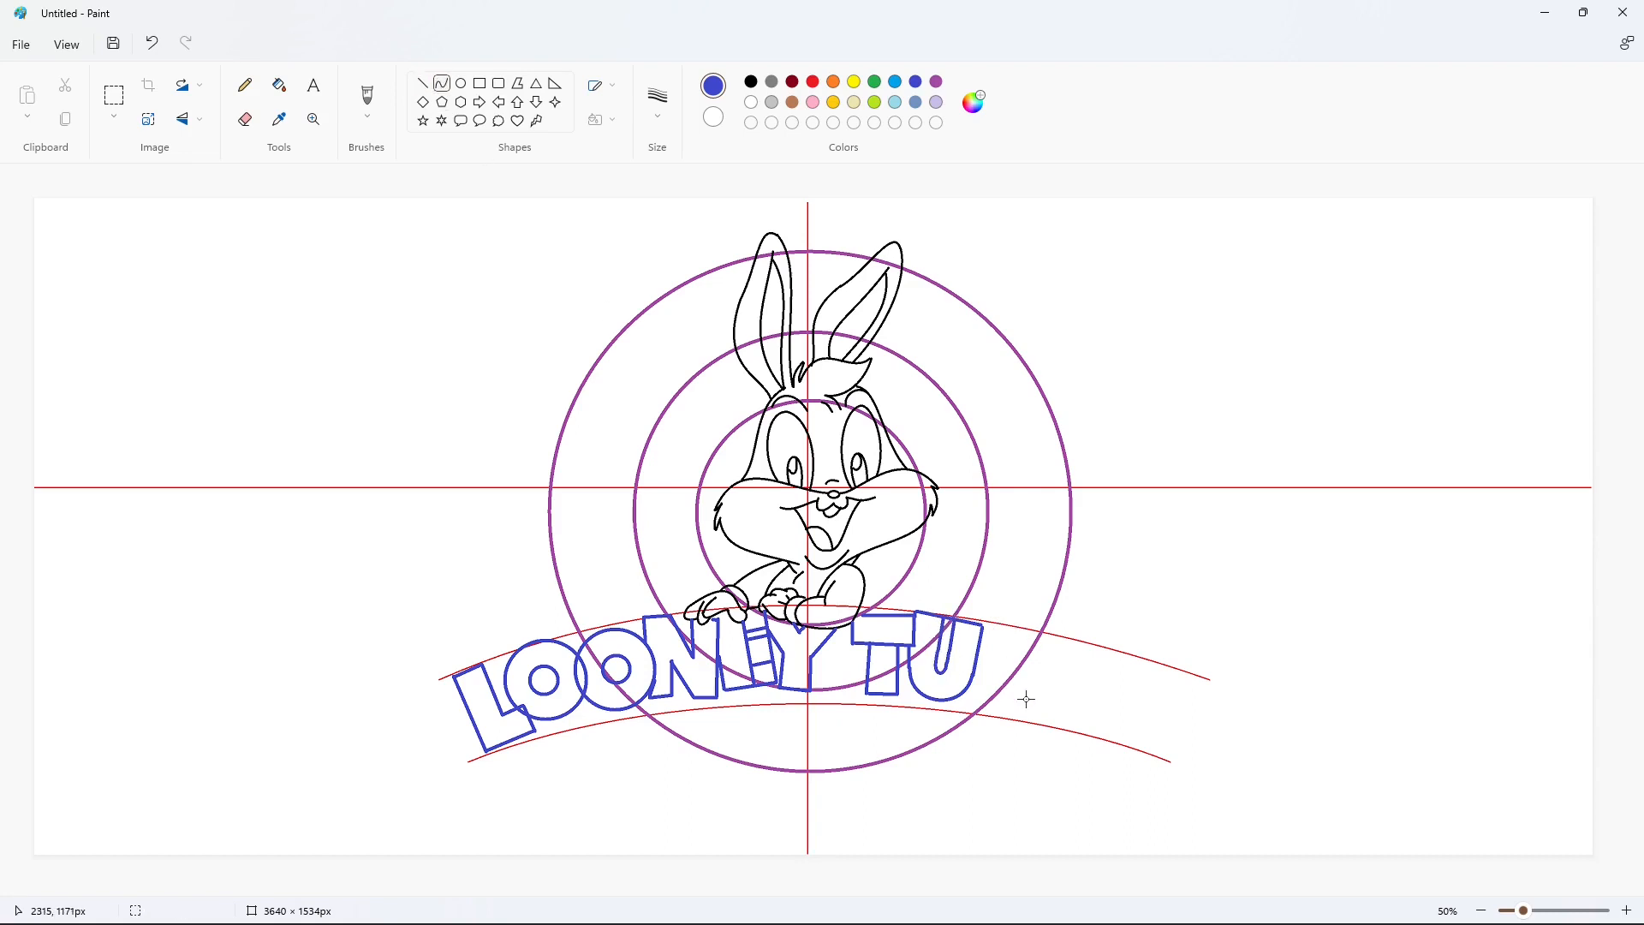
Outline a tilted blue block letter N with straight lines beside the U
left_click(423, 83)
left_click(1033, 701)
mouse_move(970, 686)
left_mouse_down()
mouse_move(995, 674)
mouse_move(1015, 713)
mouse_move(1039, 717)
mouse_move(1051, 636)
mouse_move(1025, 631)
mouse_move(1020, 671)
mouse_move(1002, 627)
left_mouse_up()
left_click(1034, 704)
left_click(1045, 689)
left_click(1049, 719)
left_click(1090, 733)
left_click(1134, 691)
left_click(1140, 645)
left_click(1094, 679)
left_click(1190, 675)
left_click(1141, 697)
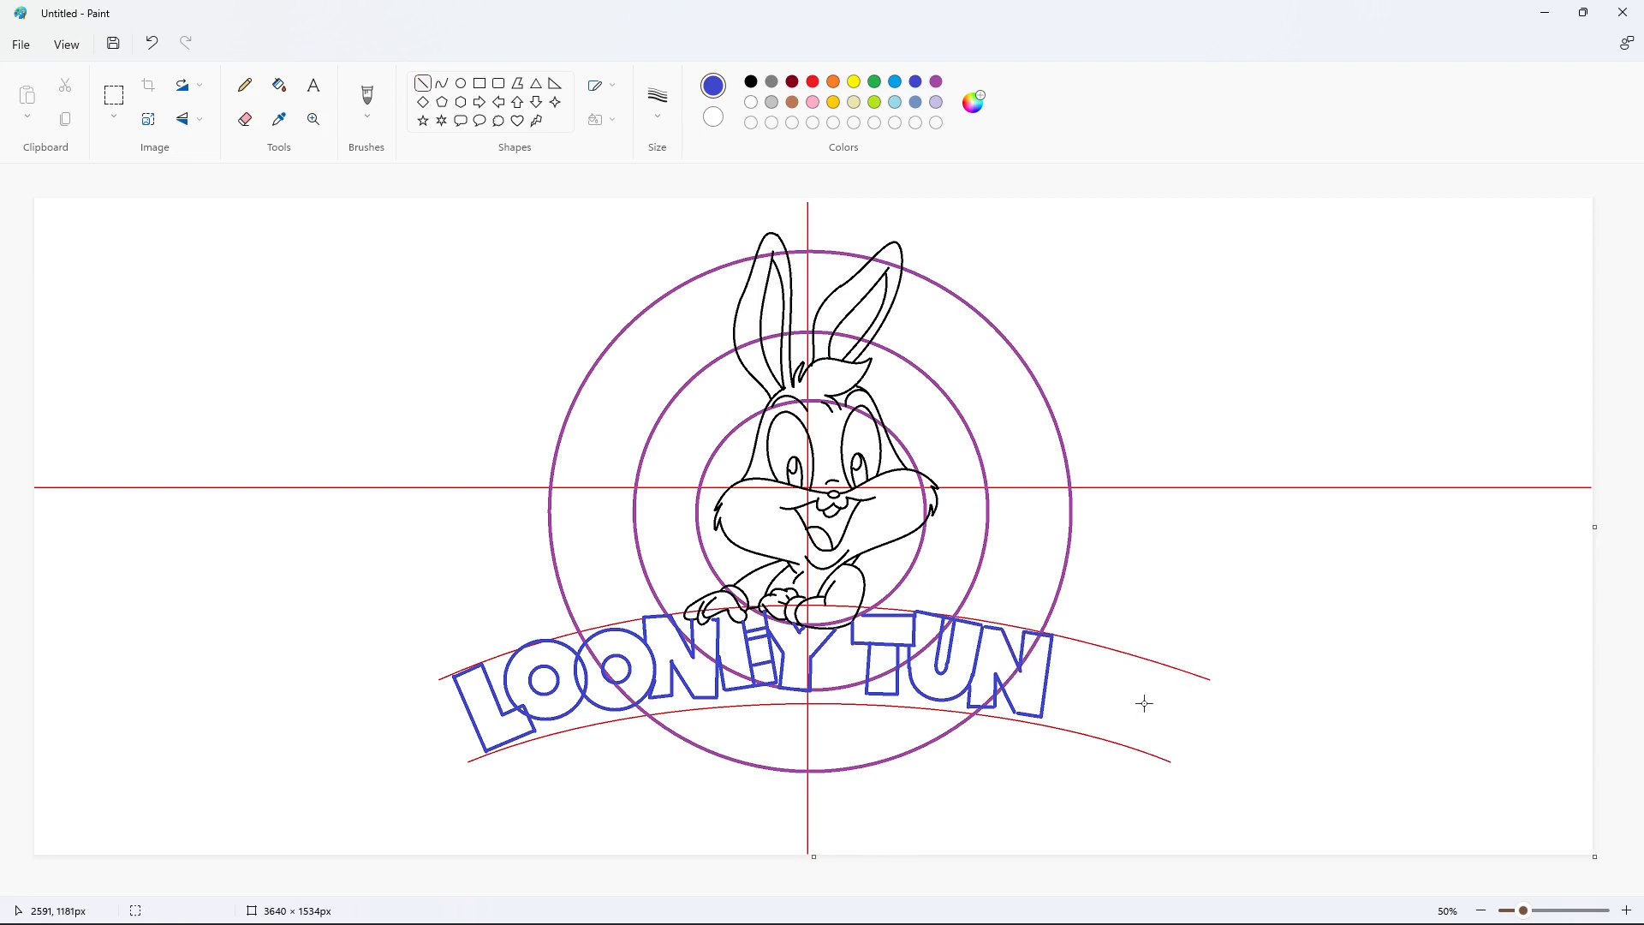
Outline a tilted blue block letter E with its short inner bars beside the second N
left_click_drag(1041, 717, 1086, 728)
left_click(1205, 727)
left_click_drag(1051, 636, 1104, 655)
left_click(1153, 703)
left_click_drag(1066, 725, 1083, 651)
left_click(1196, 698)
mouse_move(1086, 729)
left_mouse_down()
mouse_move(1103, 653)
mouse_move(1089, 711)
mouse_move(1121, 690)
mouse_move(1102, 692)
mouse_move(1100, 659)
mouse_move(1094, 712)
mouse_move(1113, 721)
left_mouse_up()
left_click(1212, 722)
left_click(1096, 693)
left_click(1147, 699)
left_click(1065, 702)
left_click(1142, 724)
key("ctrl+z")
Draw a blue block letter S with curves and short end lines to complete the word TUNES
left_click(442, 83)
left_click(1130, 642)
left_click(1239, 705)
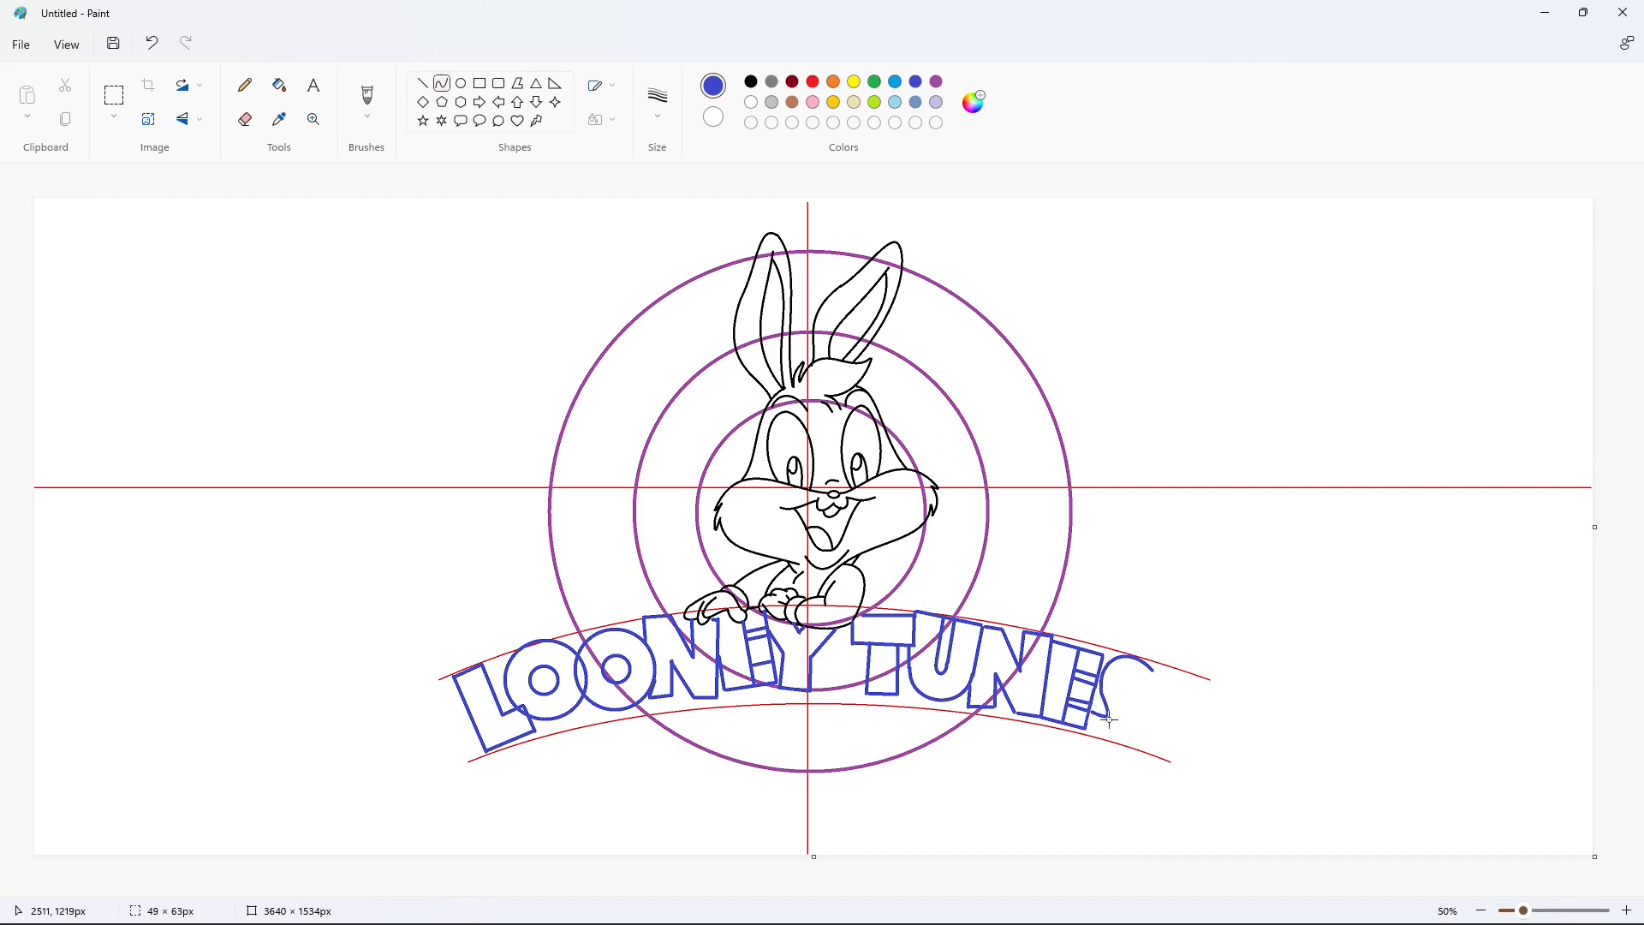
left_click(422, 84)
left_click(442, 83)
mouse_move(1092, 727)
left_mouse_down()
mouse_move(1137, 704)
mouse_move(1130, 744)
mouse_move(1145, 741)
mouse_move(1127, 671)
left_mouse_up()
left_click(1241, 773)
left_click(1231, 735)
left_click(422, 83)
left_click(1223, 685)
Set a thinner line size and draw the offset shadow outline beneath the L and both O letters of LOONEY
left_click(658, 98)
left_click(659, 224)
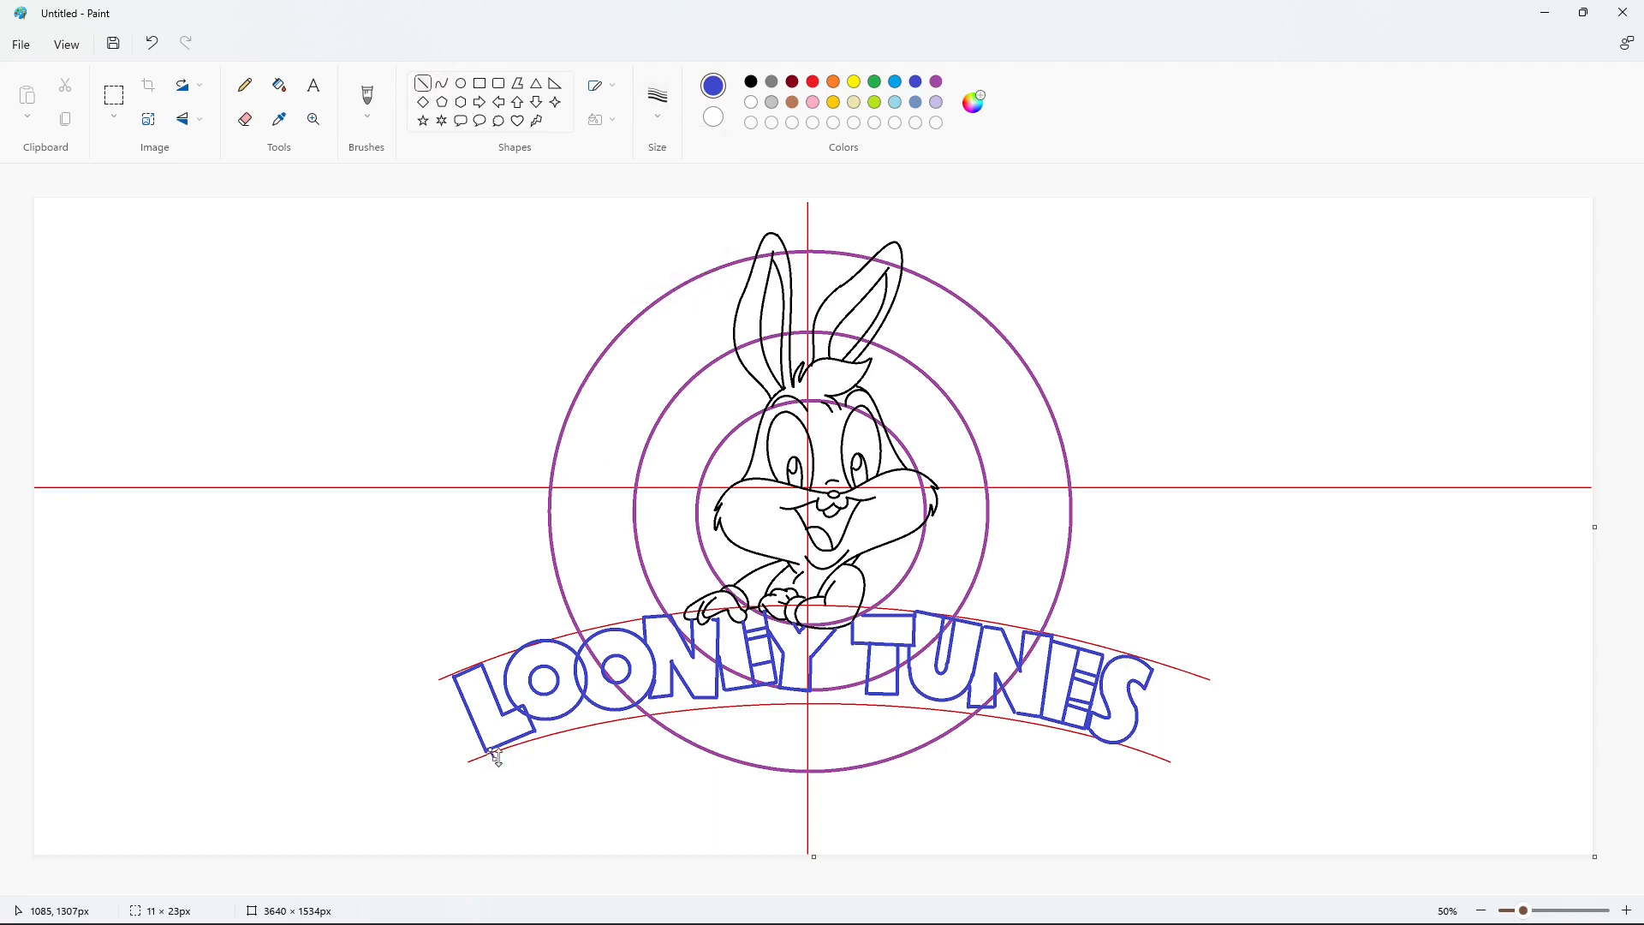
left_click(521, 776)
mouse_move(494, 760)
left_mouse_down()
mouse_move(587, 712)
mouse_move(568, 729)
mouse_move(649, 707)
mouse_move(611, 729)
left_mouse_up()
left_click(555, 750)
left_click(576, 794)
left_click(442, 83)
left_click(601, 763)
left_click(628, 762)
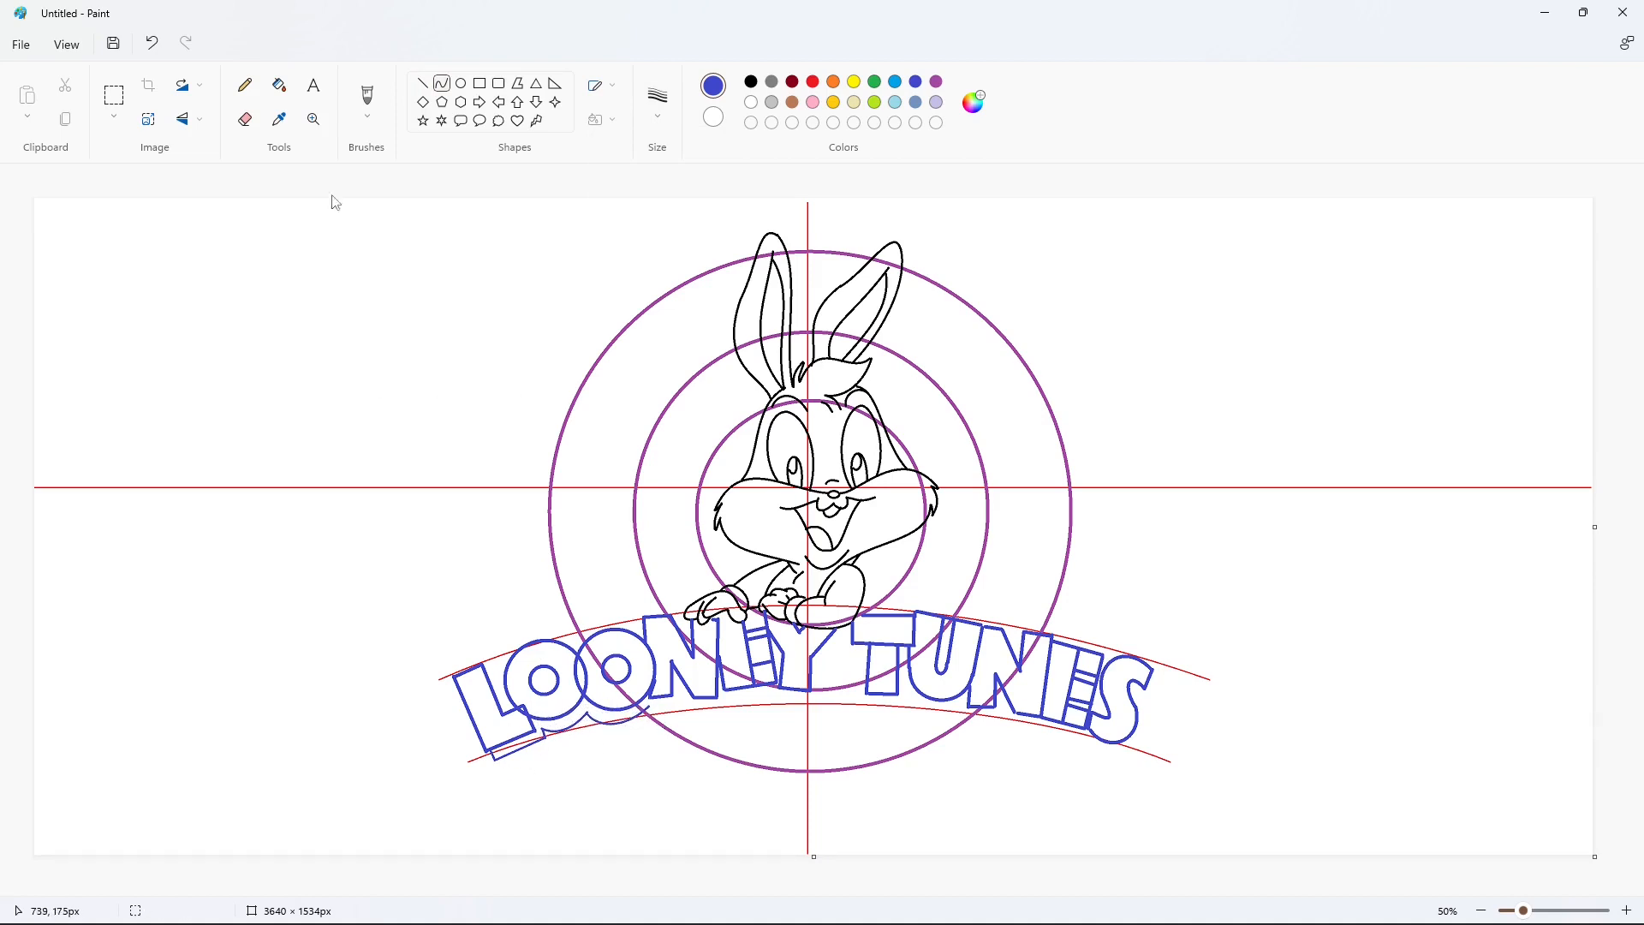
Draw the thin straight shadow outline beneath the N of LOONEY
left_click(422, 83)
key("ctrl+z")
left_click(662, 771)
left_click_drag(681, 681, 683, 682)
left_click(727, 702)
left_click(706, 713)
left_click(729, 706)
Draw the thin straight shadow outline beneath the E and along the lower right side of the Y
mouse_move(730, 706)
left_mouse_down()
mouse_move(799, 698)
mouse_move(852, 625)
left_mouse_up()
left_click(764, 720)
left_click(811, 725)
left_click(834, 722)
left_click(848, 701)
left_click(863, 765)
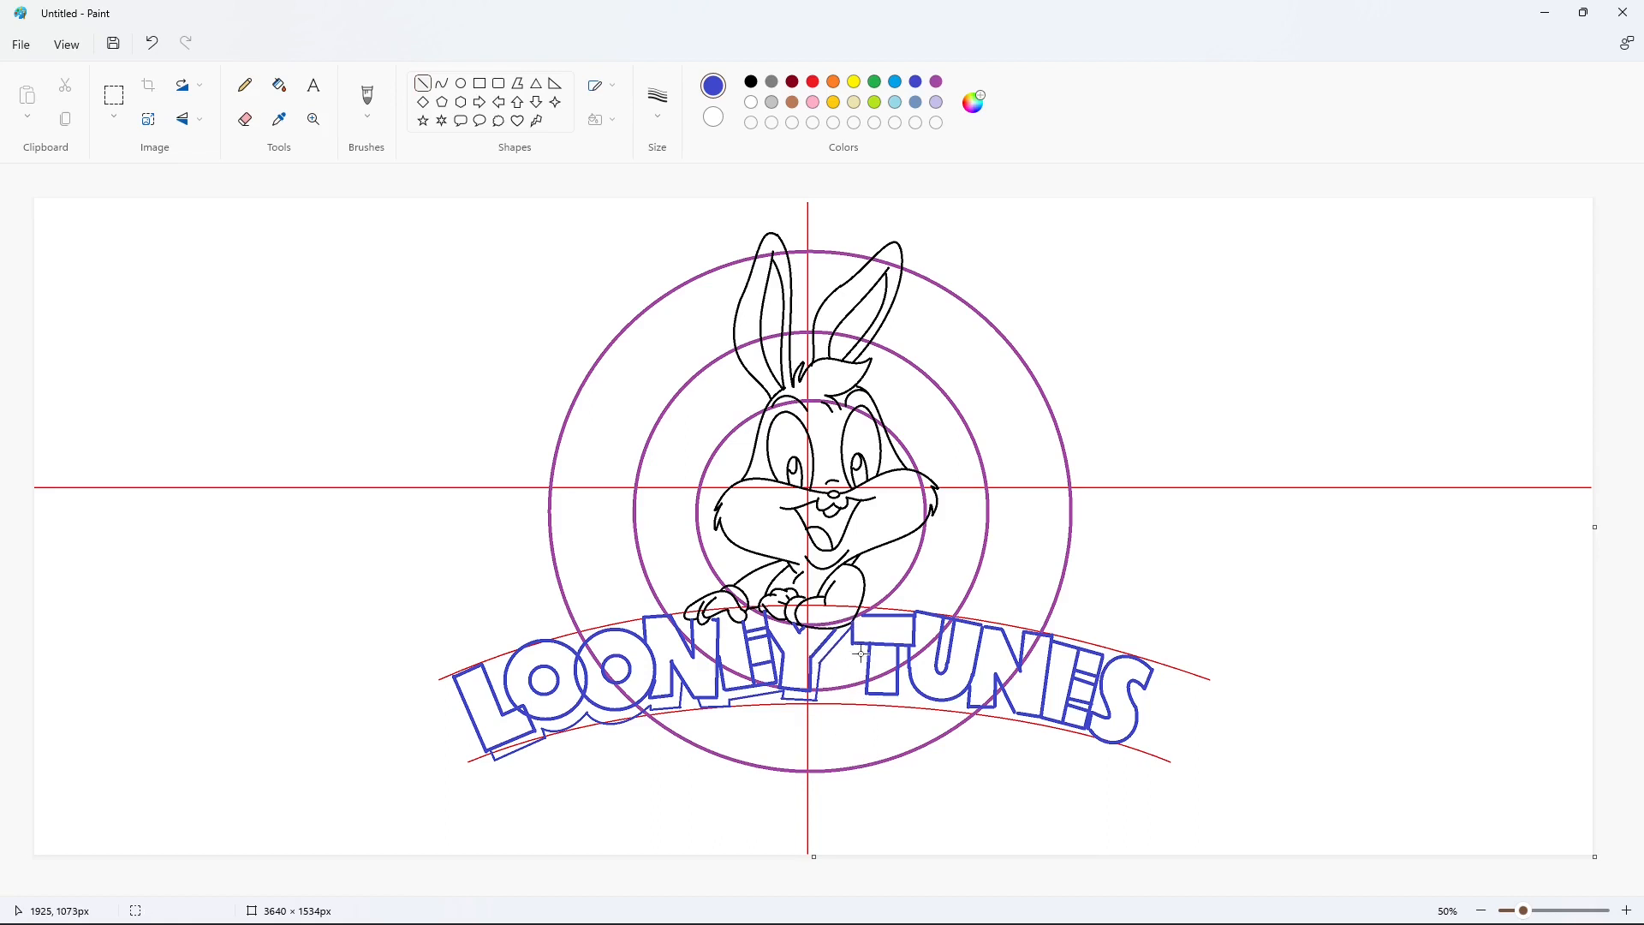
Draw the thin offset shadow outline beneath the T and U of TUNES with straight lines and curves
left_click(480, 84)
left_click(423, 83)
left_click_drag(875, 703, 875, 704)
left_click_drag(875, 705, 1026, 728)
left_click(914, 729)
key("ctrl+z")
left_click(942, 732)
left_click(442, 83)
left_click(929, 707)
left_click(982, 723)
Draw the thin straight shadow outline beneath the N and E of TUNES
left_click(423, 83)
left_click(1001, 734)
left_click(1015, 743)
left_click(1020, 714)
key("ctrl+z")
mouse_move(1033, 728)
left_mouse_down()
mouse_move(1086, 738)
mouse_move(1146, 722)
mouse_move(1141, 705)
left_mouse_up()
Draw the thin curved shadow outline around the bottom and right side of the S, closing it with short lines
left_click(442, 83)
left_click_drag(1104, 735, 1102, 750)
left_click_drag(1143, 738, 1156, 749)
left_click_drag(1256, 807, 1259, 807)
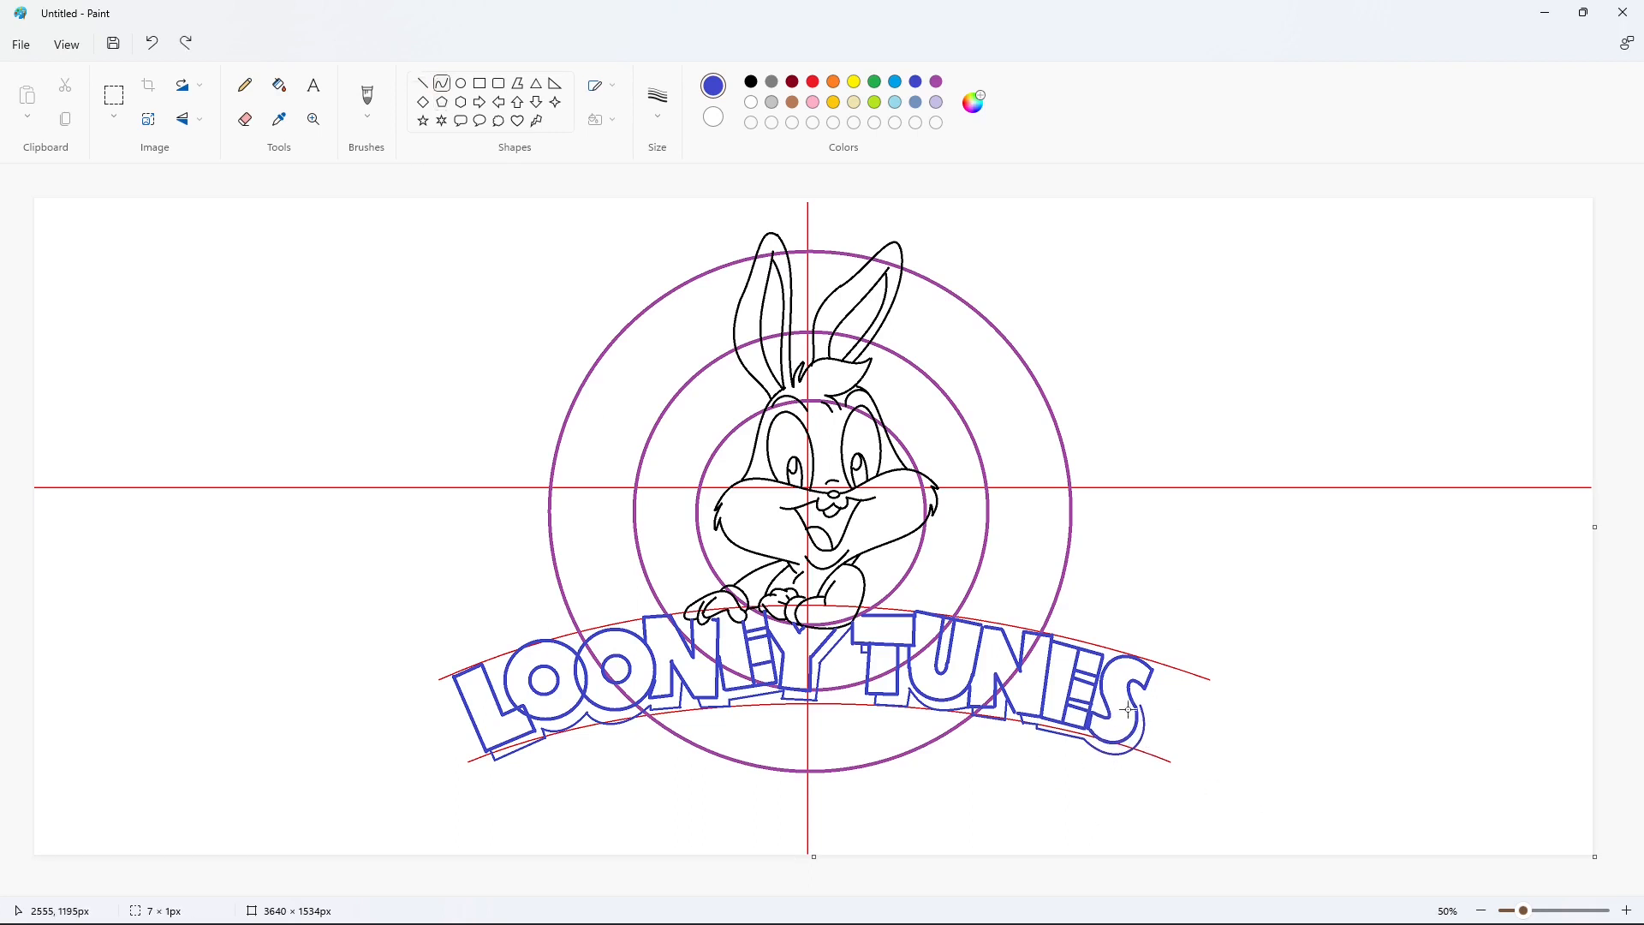
left_click_drag(1145, 704, 1131, 691)
left_click_drag(1134, 692, 1153, 670)
left_click(1220, 741)
left_click(423, 83)
left_click(1222, 720)
left_click(1287, 805)
Add the small inner shadow lines and curves within the letters N, E and S of TUNES
left_click(442, 83)
left_click(1099, 708)
left_click(1167, 727)
left_click_drag(1104, 702, 1106, 665)
left_click(423, 84)
left_click(1220, 757)
left_click_drag(1008, 639, 1021, 648)
left_click(1097, 642)
left_click(1149, 770)
Add the inner shadow line on the N of LOONEY and shadow curves inside both O letters
left_click_drag(675, 626, 692, 637)
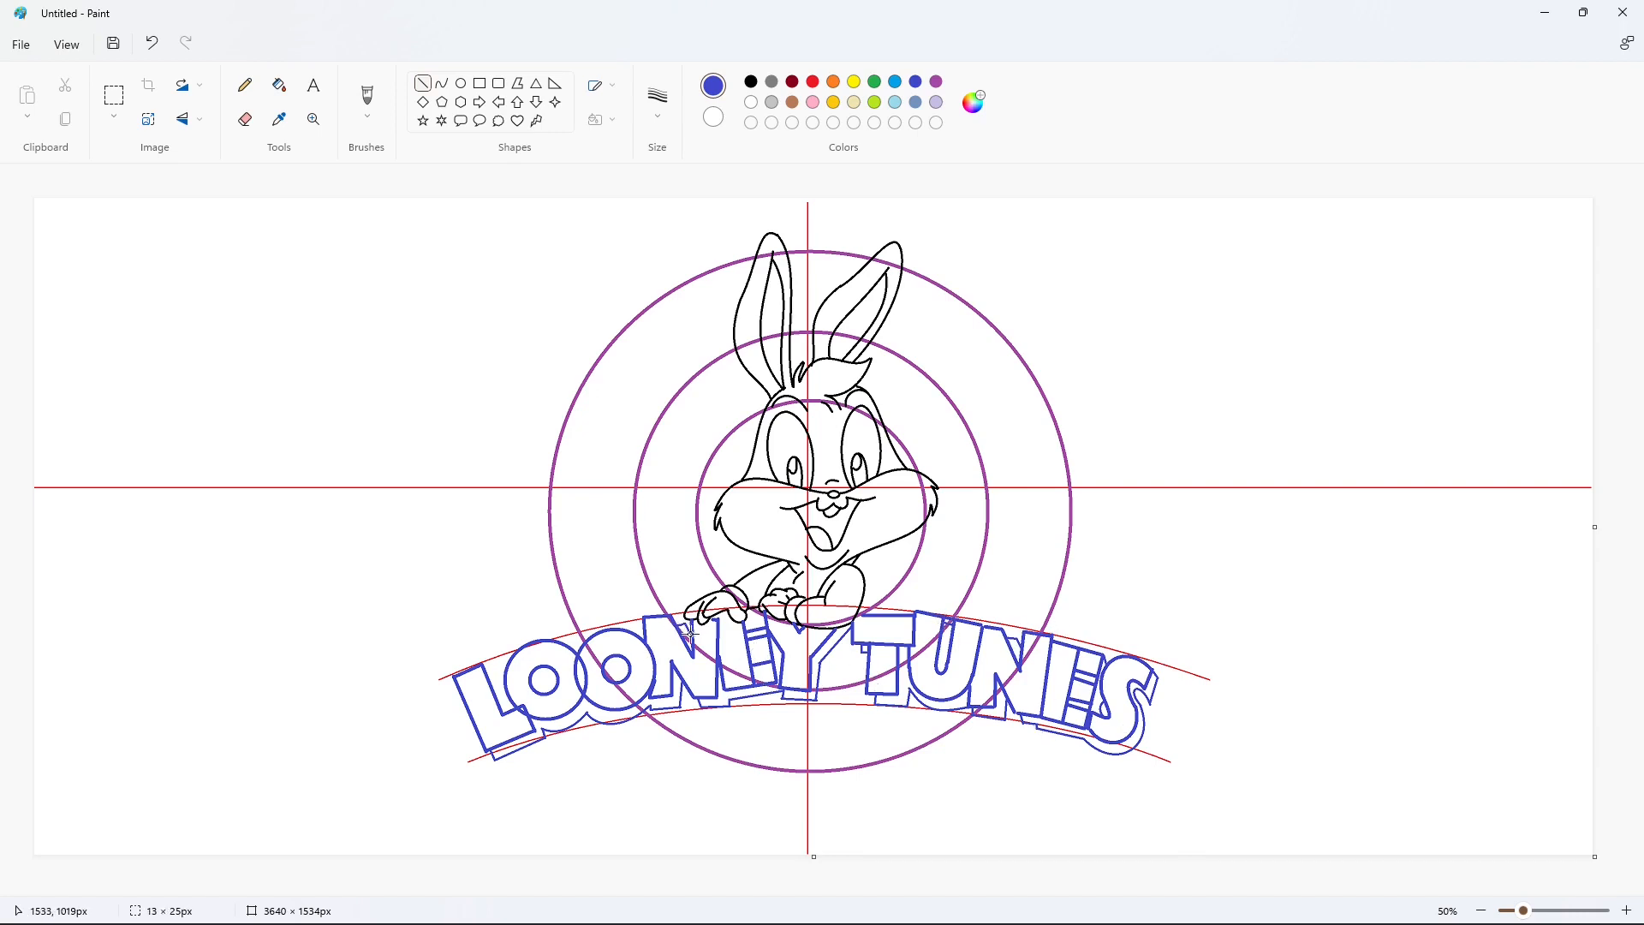
left_click(775, 748)
mouse_move(607, 677)
left_mouse_down()
mouse_move(629, 674)
mouse_move(489, 674)
mouse_move(504, 685)
left_mouse_up()
key("ctrl+z")
left_click(442, 84)
left_click(691, 721)
left_click(423, 84)
key("ctrl+z")
left_click(441, 83)
left_click_drag(486, 641, 456, 583)
key("ctrl+z")
Draw the slanted stem with a rounded top for a thin blue letter b above the L of LOONEY
left_click(423, 83)
mouse_move(490, 651)
left_mouse_down()
mouse_move(456, 584)
mouse_move(488, 609)
left_mouse_up()
left_click(550, 602)
left_click(442, 83)
left_click_drag(457, 577, 443, 561)
left_click(475, 560)
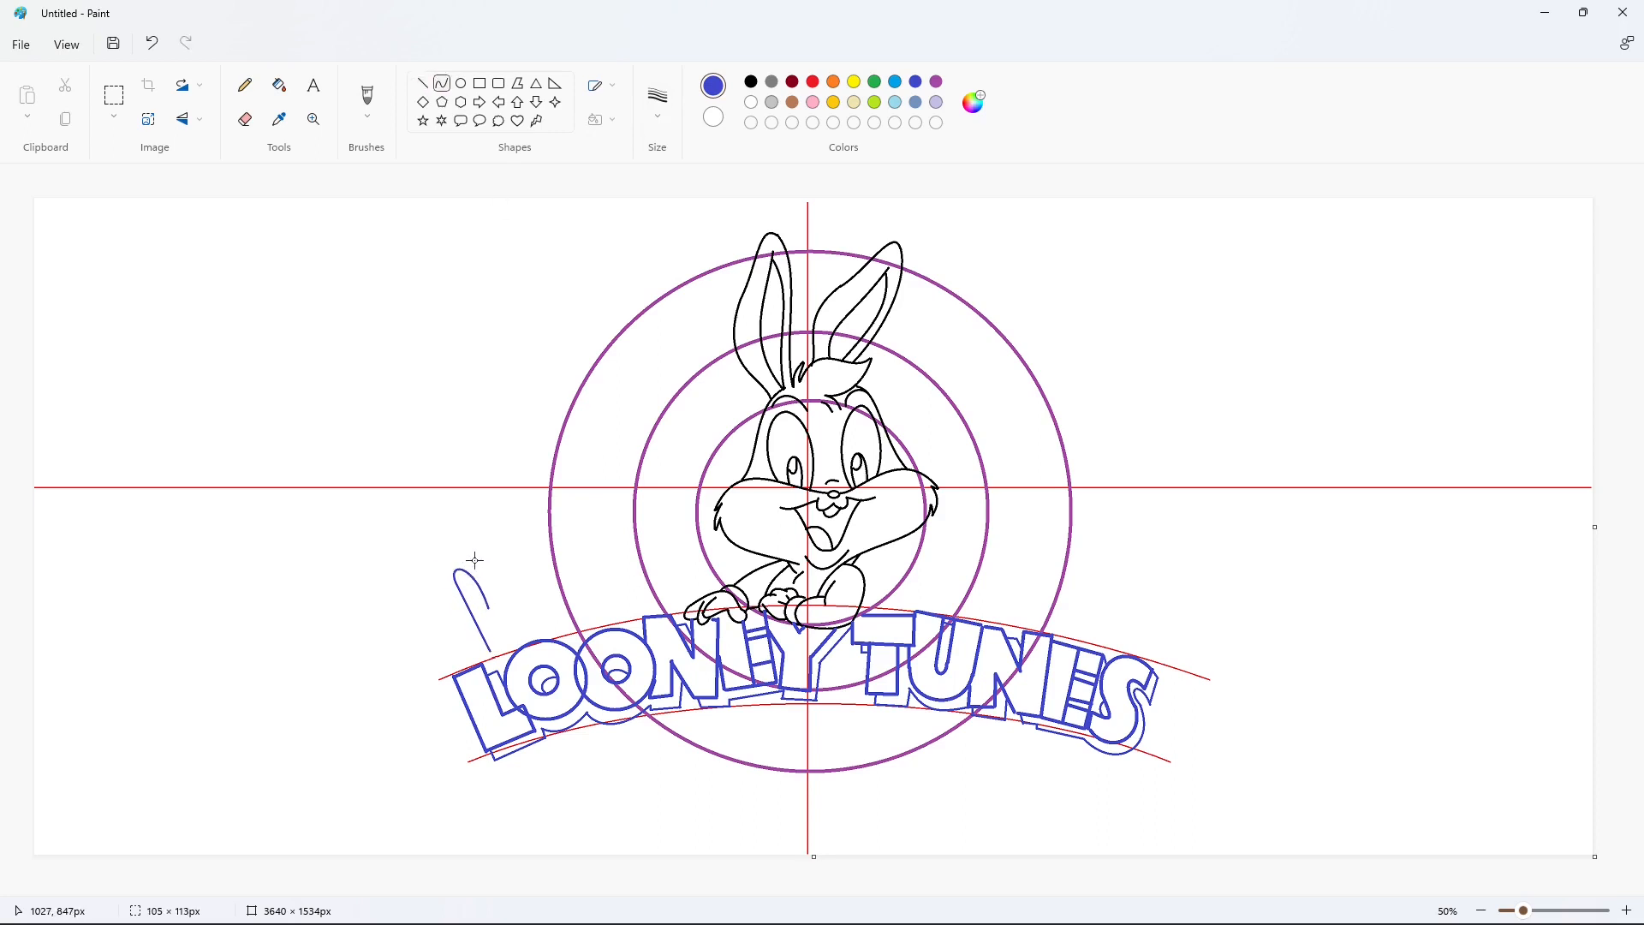
left_click(564, 580)
Draw the curved bowl and inner opening of the letter b above the L
mouse_move(491, 651)
left_mouse_down()
mouse_move(509, 652)
mouse_move(489, 609)
mouse_move(558, 648)
mouse_move(510, 559)
mouse_move(512, 642)
mouse_move(490, 618)
mouse_move(496, 646)
mouse_move(509, 618)
mouse_move(517, 631)
mouse_move(499, 613)
mouse_move(505, 632)
left_mouse_up()
left_click(507, 663)
left_click(639, 727)
left_click(638, 657)
left_click(591, 679)
left_click(603, 651)
Draw the curved outer outline of a letter a beside the b, above the first O
left_click_drag(505, 625, 560, 620)
left_click(577, 647)
left_click_drag(543, 589, 507, 555)
left_click_drag(540, 660, 531, 679)
key("ctrl+z")
mouse_move(552, 579)
left_mouse_down()
mouse_move(562, 623)
mouse_move(499, 557)
left_mouse_up()
left_click_drag(529, 637, 535, 682)
left_click(564, 698)
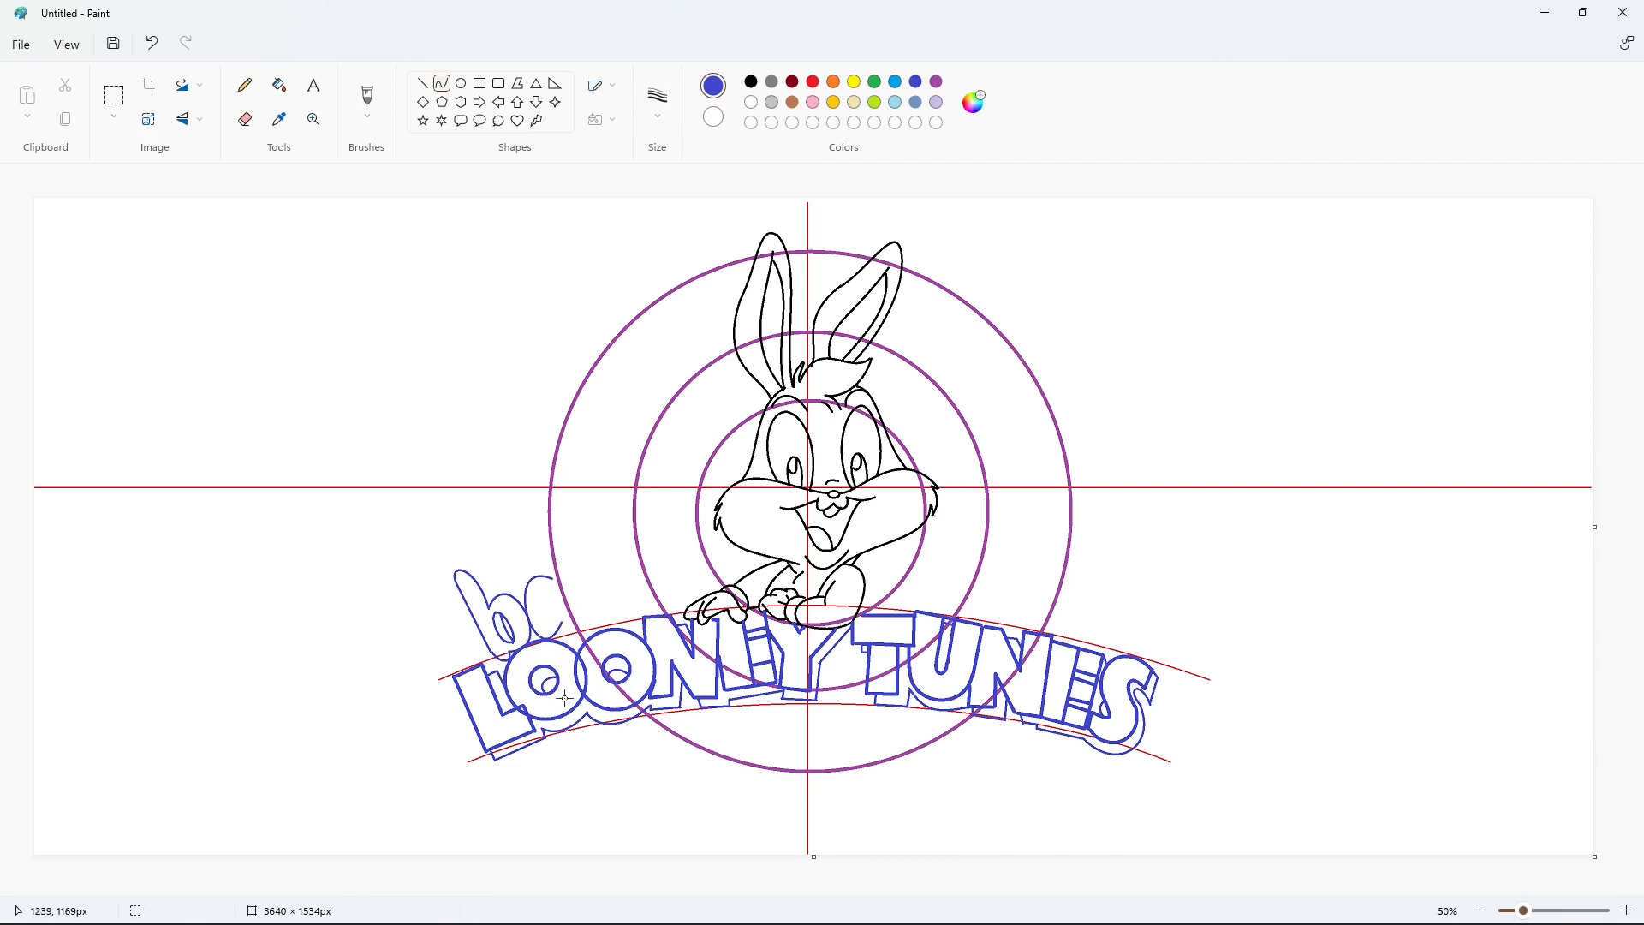
key("ctrl+z")
Draw the tall rounded stem of a second b and join its lower end to the letter a
mouse_move(578, 613)
left_mouse_down()
mouse_move(584, 527)
mouse_move(560, 534)
mouse_move(551, 507)
left_mouse_up()
left_click(655, 540)
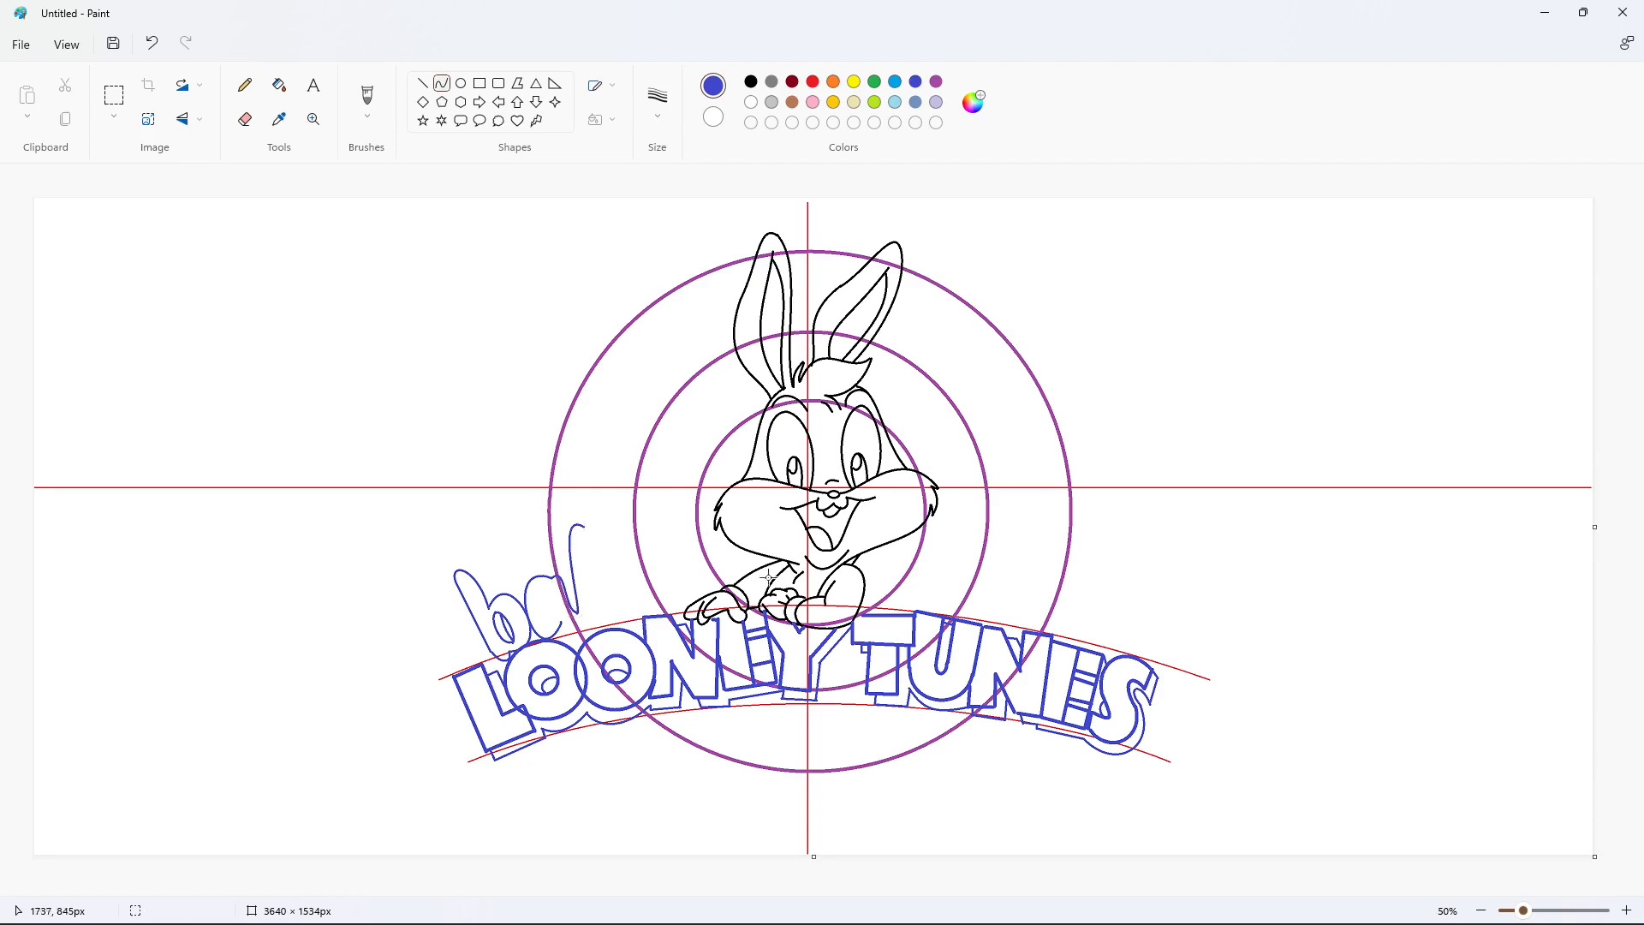
left_click_drag(562, 622, 586, 620)
left_click_drag(578, 622, 576, 628)
left_click(655, 659)
left_click(422, 83)
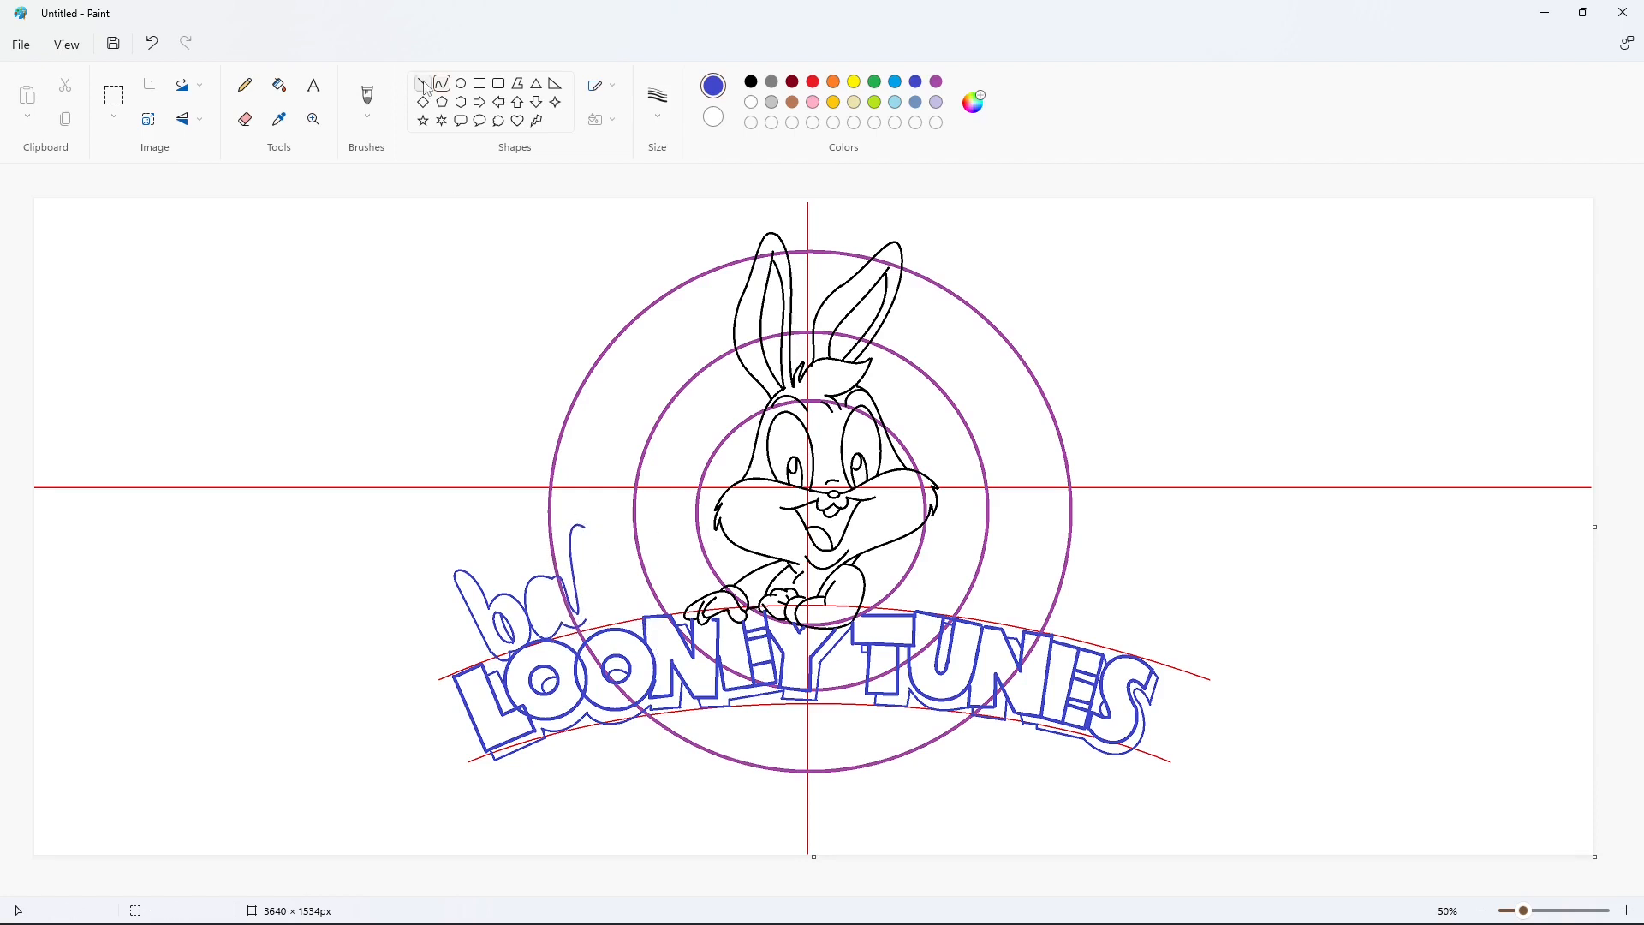
mouse_move(582, 525)
left_mouse_down()
mouse_move(594, 628)
mouse_move(548, 601)
left_mouse_up()
left_click(441, 83)
left_click(596, 549)
left_click(543, 625)
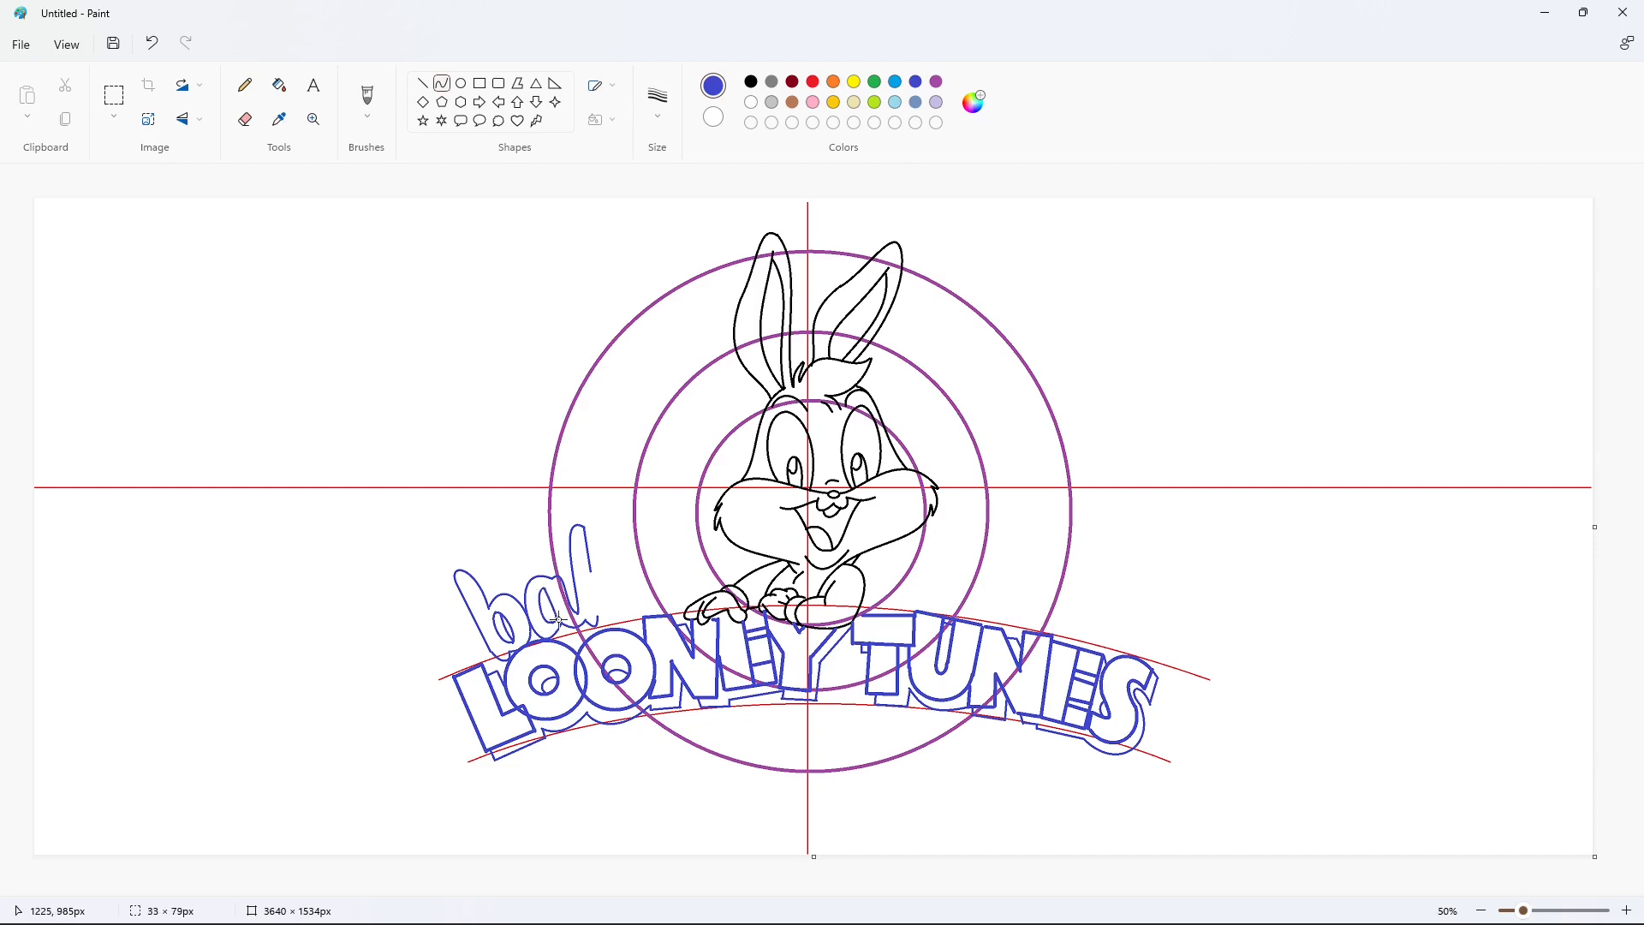
Undo the last stroke and draw the curved inner opening of the letter a
key("ctrl+z")
left_click_drag(547, 587, 546, 588)
left_click(556, 613)
left_click(560, 590)
Draw the curved bowl of the second b and an oval for its inner opening
mouse_move(611, 577)
left_mouse_down()
mouse_move(595, 617)
mouse_move(621, 535)
left_mouse_up()
key("ctrl+z")
left_click_drag(610, 604, 641, 646)
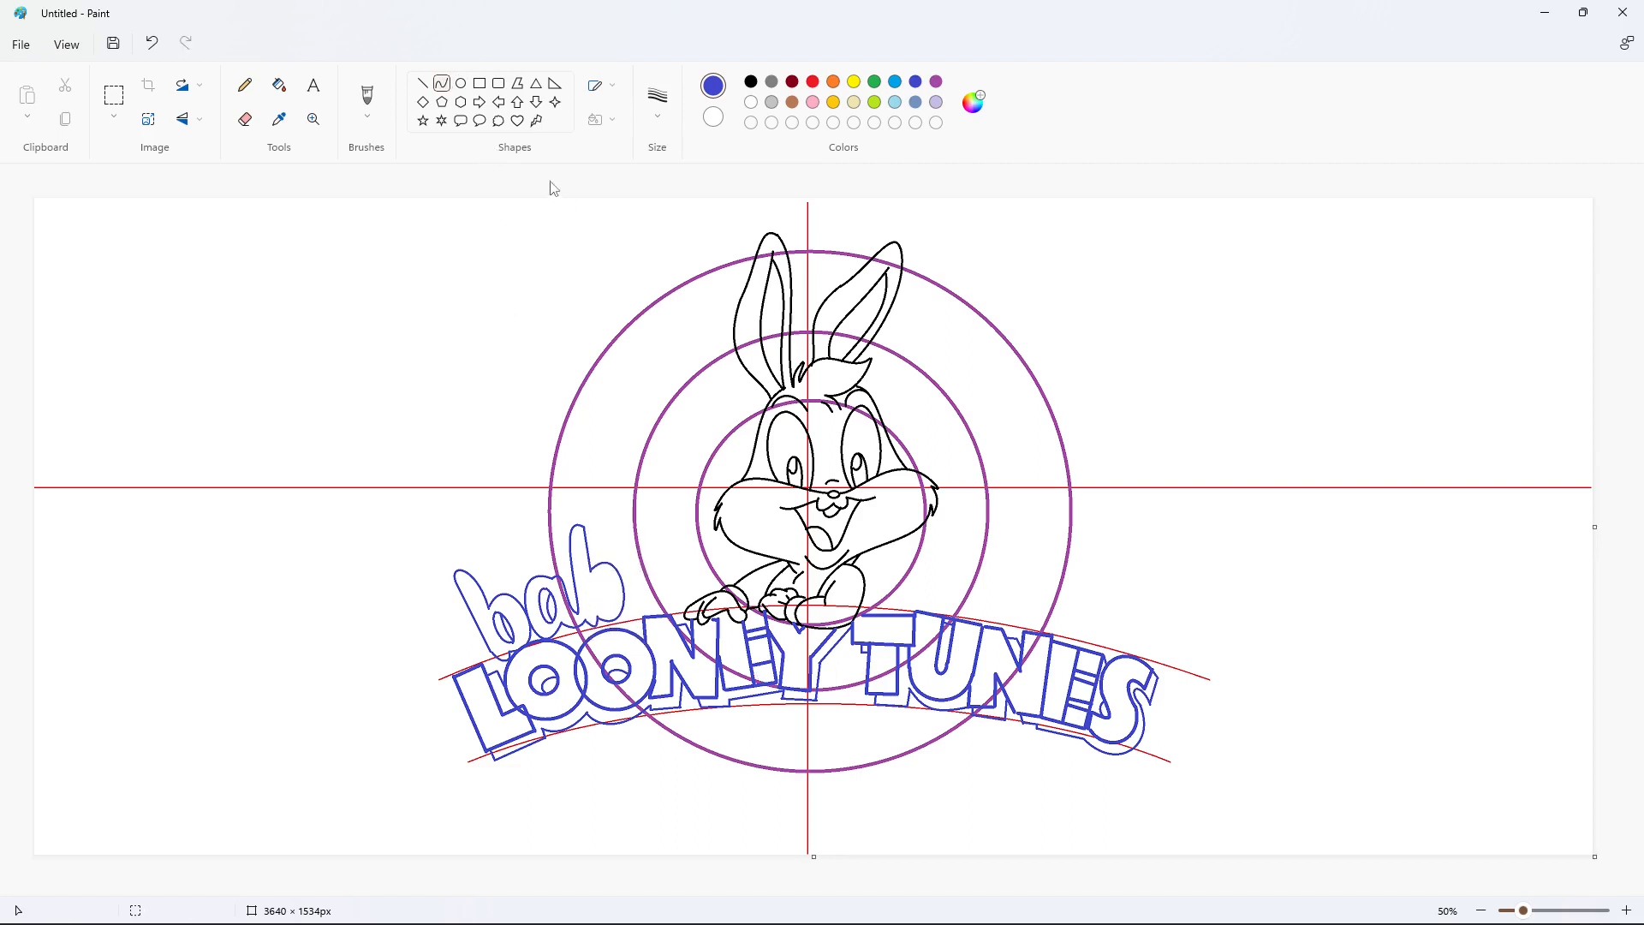
left_click(460, 83)
left_click_drag(595, 574, 608, 610)
left_click(742, 634)
left_click(442, 83)
Draw the curved strokes joining the second b to the start of the letter y above LOONEY
left_click(699, 648)
mouse_move(655, 605)
left_mouse_down()
mouse_move(627, 586)
mouse_move(647, 632)
left_mouse_up()
left_click(619, 615)
left_click(761, 676)
key("ctrl+z")
left_click(639, 610)
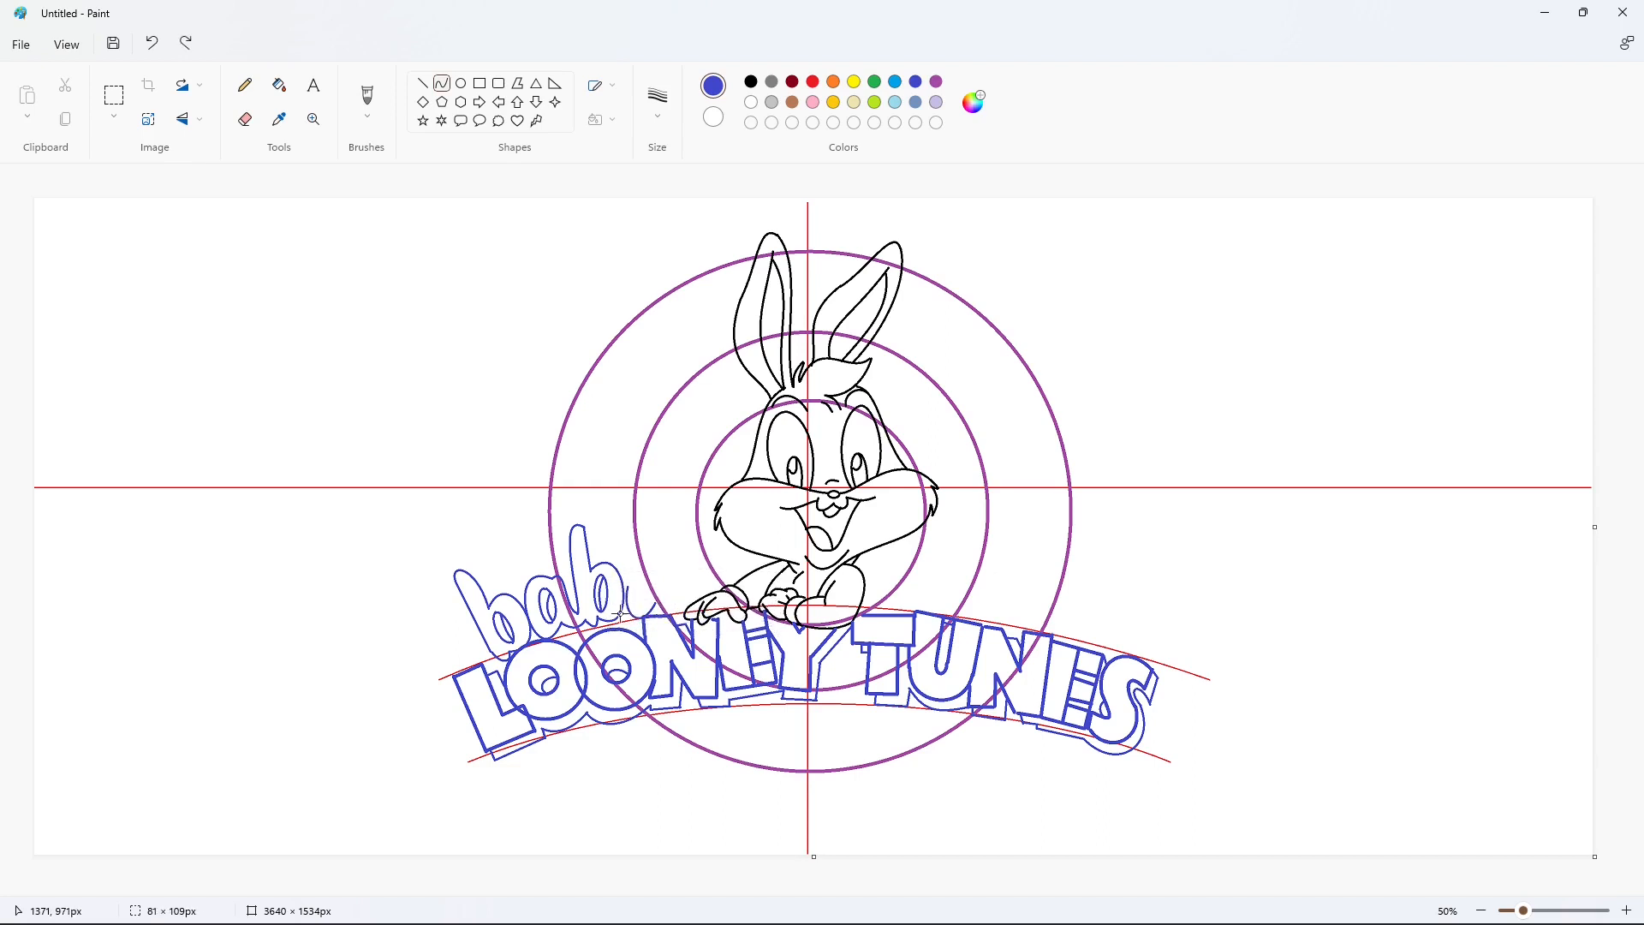
left_click(620, 615)
left_click(745, 702)
Draw the rounded upper arms and curved body of the letter y
mouse_move(642, 597)
left_mouse_down()
mouse_move(646, 531)
mouse_move(664, 555)
mouse_move(634, 551)
mouse_move(658, 569)
left_mouse_up()
left_click(691, 627)
key("ctrl+z")
left_click(645, 555)
left_click(777, 629)
left_click_drag(651, 582, 680, 562)
left_click(642, 609)
left_click(713, 631)
left_click(689, 606)
left_click(672, 613)
left_click(765, 630)
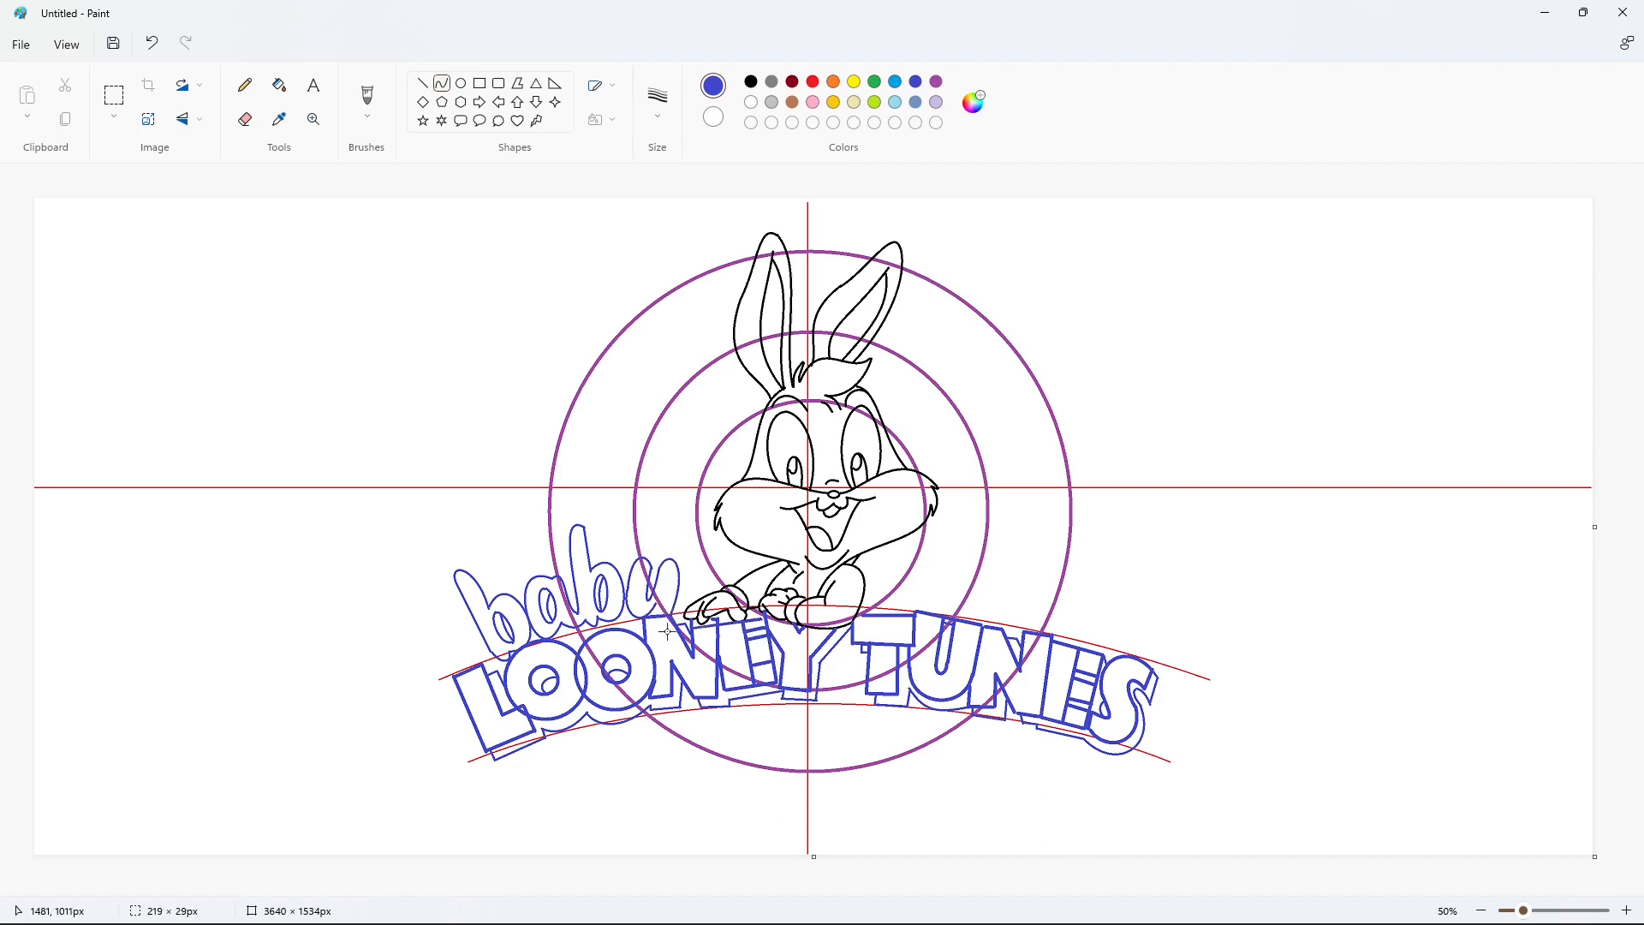
Redo the lower curve of the y as a tail to complete the word baby
key("ctrl+z")
left_click_drag(671, 621, 656, 658)
left_click(724, 710)
left_click(761, 713)
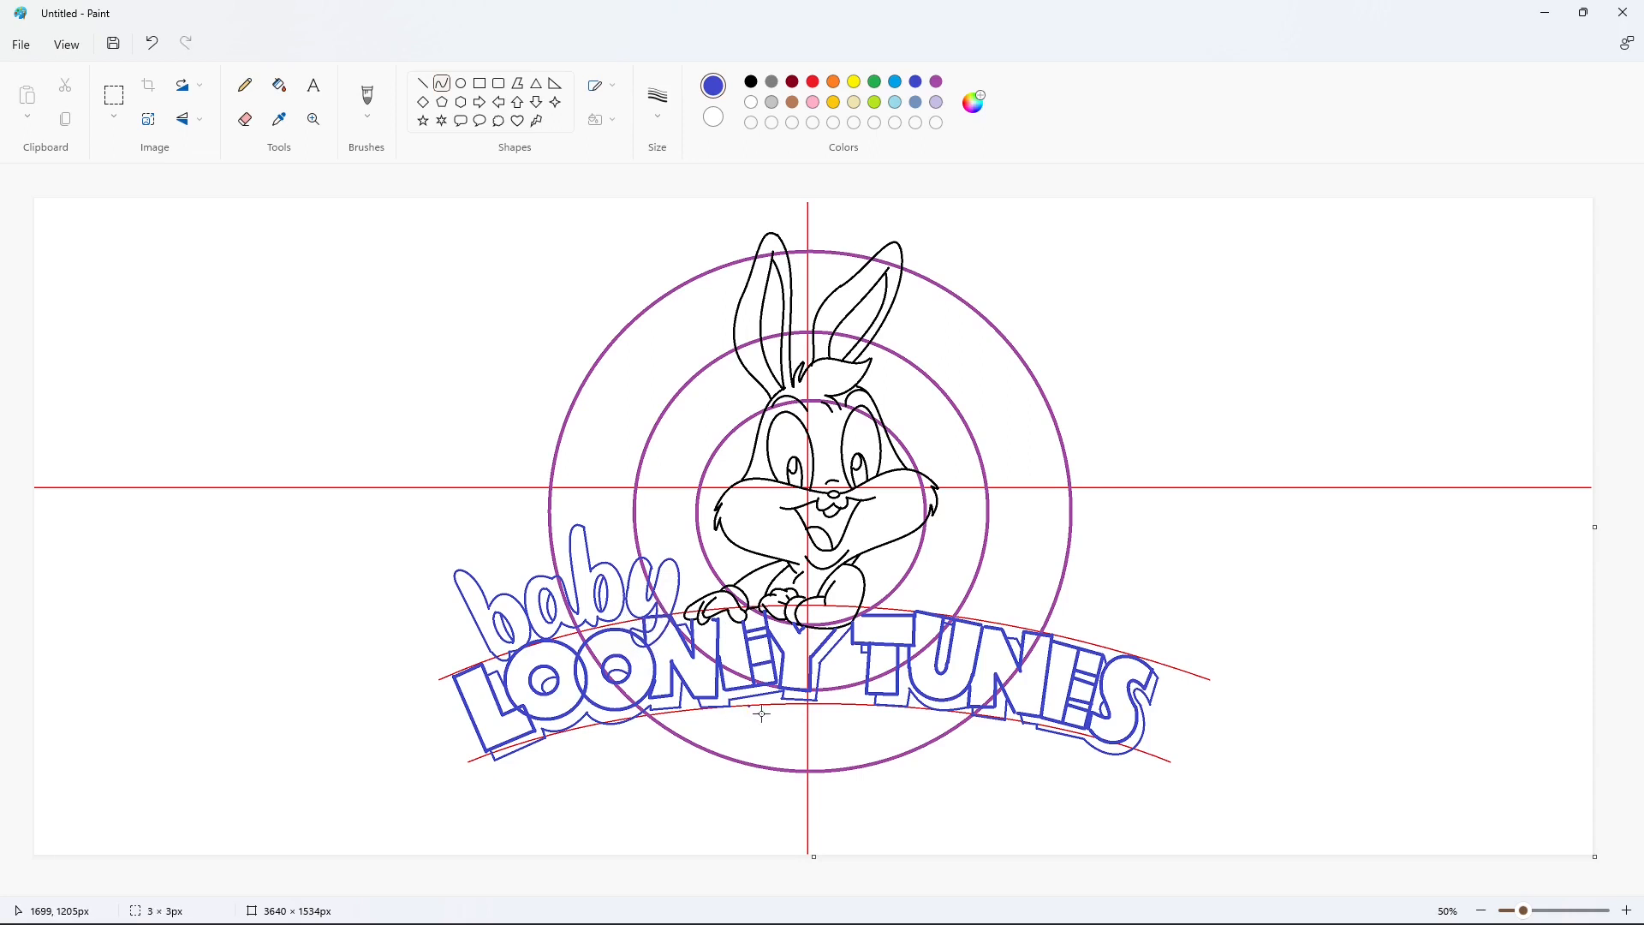
Draw the curved offset shadow outline along the first b of baby
mouse_move(470, 569)
left_mouse_down()
mouse_move(492, 601)
mouse_move(479, 573)
mouse_move(525, 602)
left_mouse_up()
key("ctrl+z")
left_click(511, 593)
left_click_drag(518, 599, 518, 596)
left_click(601, 674)
left_click(525, 658)
Draw the curved offset shadow outlines along the a and the second b of baby
mouse_move(513, 657)
left_mouse_down()
mouse_move(564, 628)
mouse_move(546, 572)
mouse_move(572, 589)
mouse_move(563, 573)
mouse_move(601, 563)
mouse_move(592, 529)
mouse_move(628, 577)
mouse_move(624, 564)
left_mouse_up()
left_click(573, 670)
left_click(605, 692)
left_click(535, 596)
left_click(623, 624)
left_click(674, 629)
left_click(699, 655)
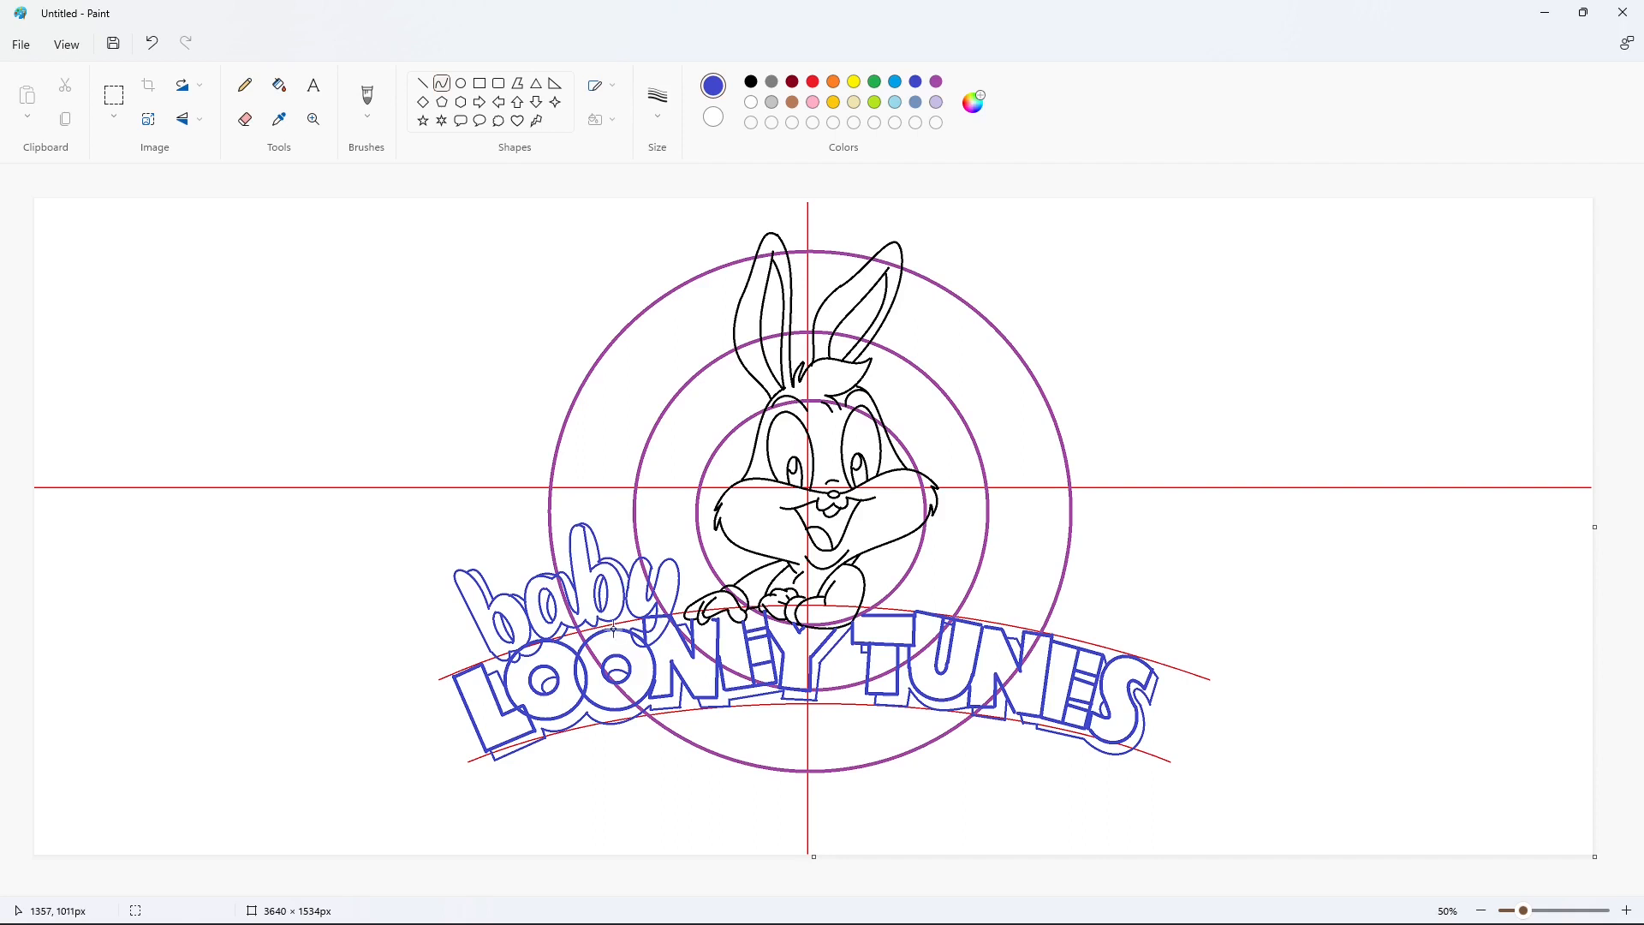
Draw the curved offset shadow outlines along the arms and tail of the y in baby
left_click_drag(599, 618, 630, 614)
left_click_drag(615, 620, 620, 632)
left_click(698, 672)
left_click_drag(648, 560, 657, 569)
mouse_move(653, 565)
left_mouse_down()
mouse_move(642, 648)
mouse_move(699, 568)
left_mouse_up()
left_click(725, 670)
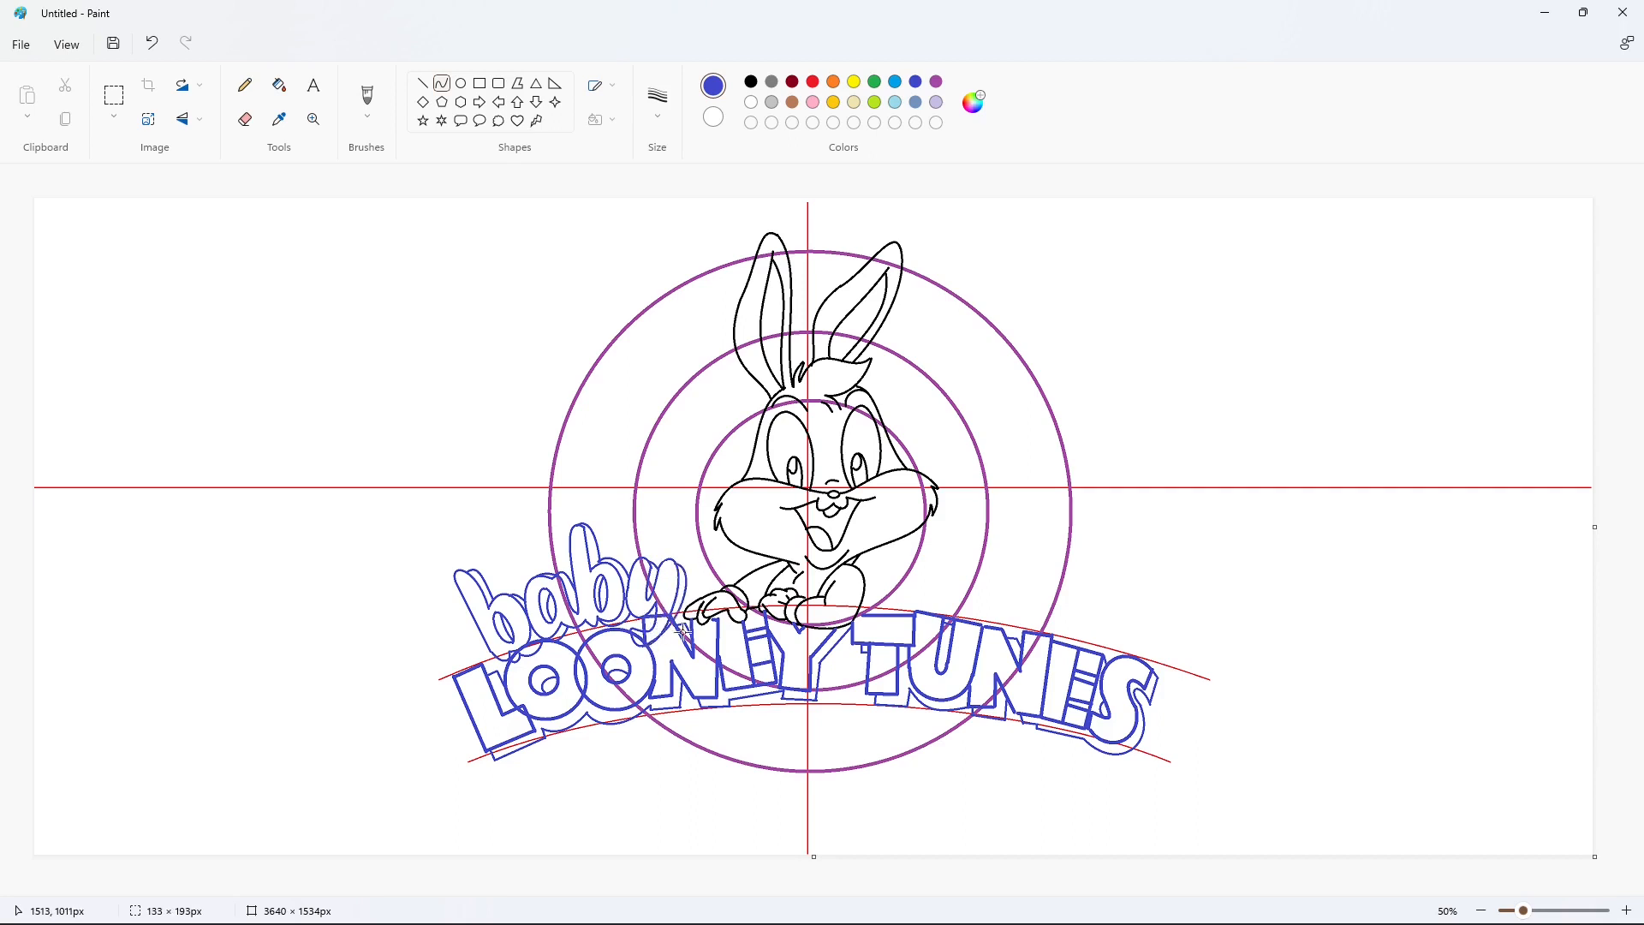
left_click_drag(683, 632, 677, 664)
left_click(772, 697)
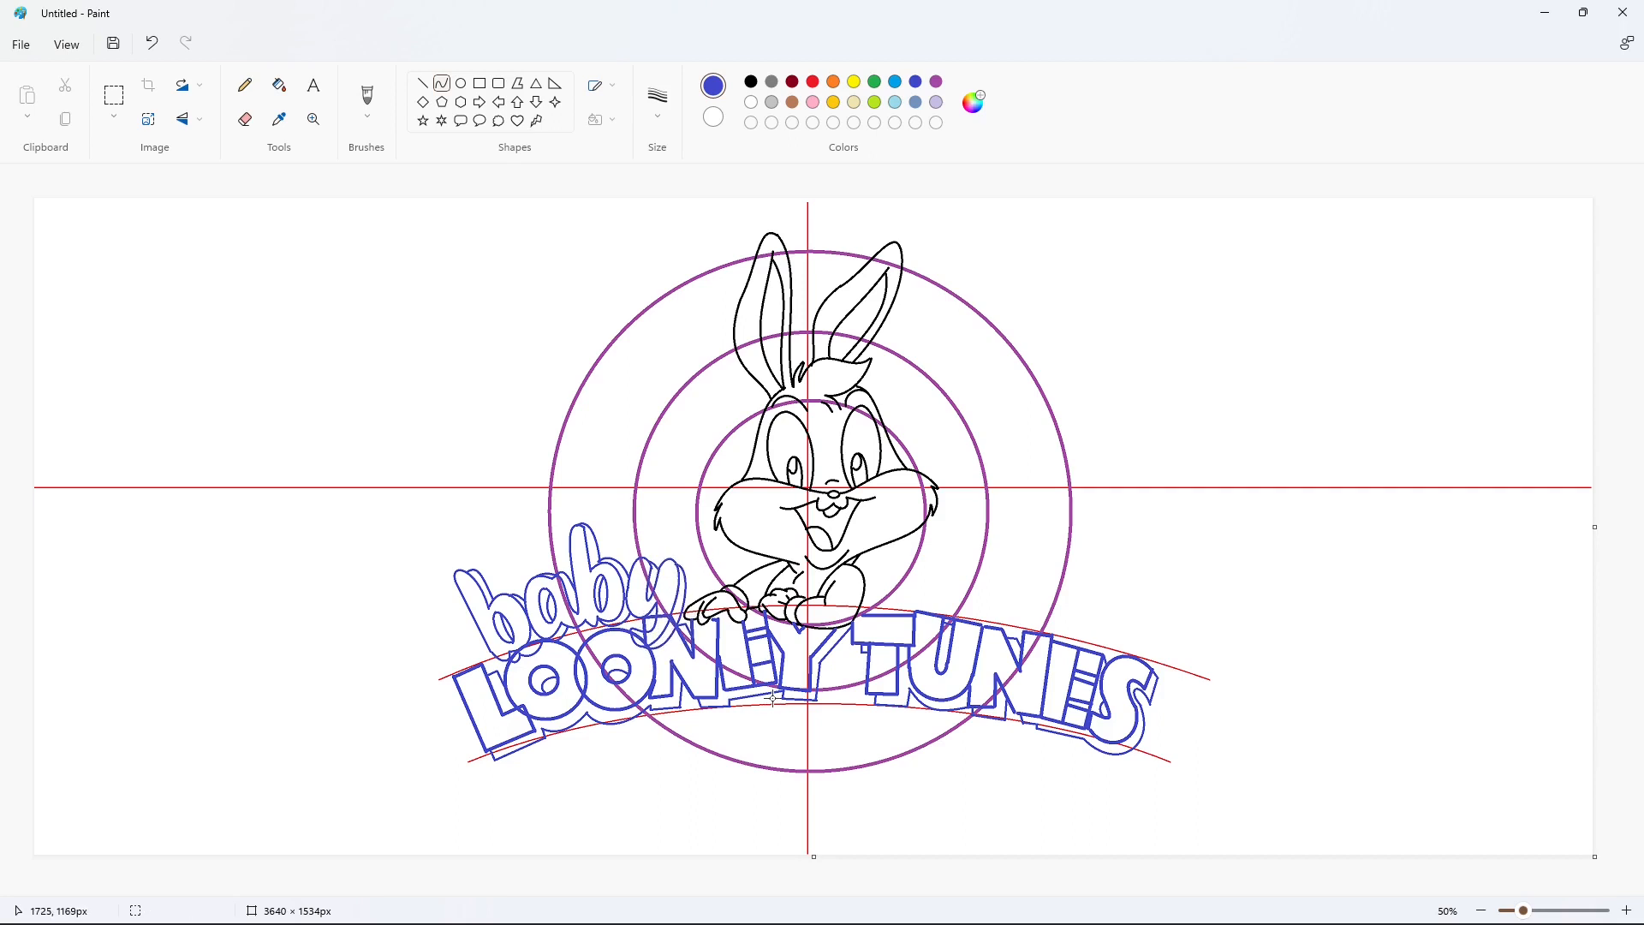
left_click(422, 83)
mouse_move(807, 716)
left_mouse_down()
mouse_move(785, 720)
mouse_move(831, 720)
left_mouse_up()
left_click(922, 790)
mouse_move(829, 724)
left_mouse_down()
mouse_move(760, 738)
mouse_move(807, 831)
left_mouse_up()
key("ctrl+z")
key("ctrl+z")
key("ctrl+z")
key("ctrl+z")
Draw the left half of a shield below the lettering, with a stepped top edge and a curved side meeting the vertical guide
left_click(879, 758)
left_click(806, 759)
left_click(882, 771)
key("ctrl+z")
left_click(442, 83)
mouse_move(762, 738)
left_mouse_down()
mouse_move(808, 831)
mouse_move(769, 800)
left_mouse_up()
left_click(877, 843)
left_click(422, 83)
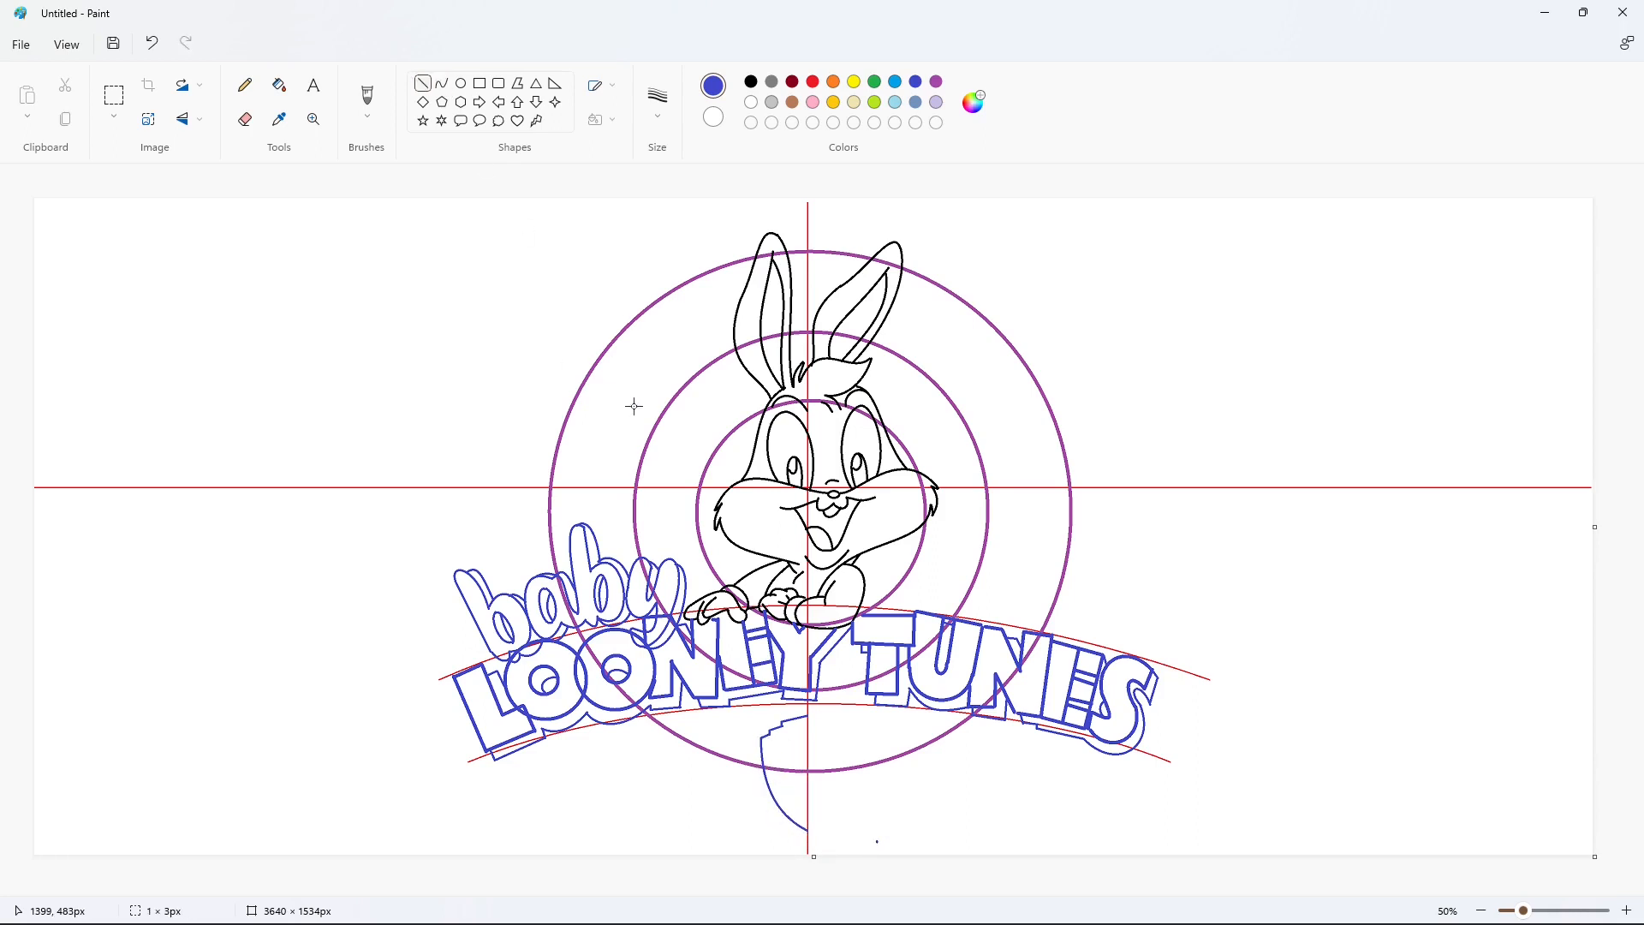
Draw the inner outline of the shield's left half, with a stepped top edge and a curved side
left_click(862, 752)
left_click_drag(777, 741, 777, 743)
left_click(835, 751)
left_click(1627, 911)
left_click_drag(813, 890, 1187, 892)
scroll(1028, 753, "down", 4)
left_click_drag(775, 614, 774, 621)
left_click(1246, 768)
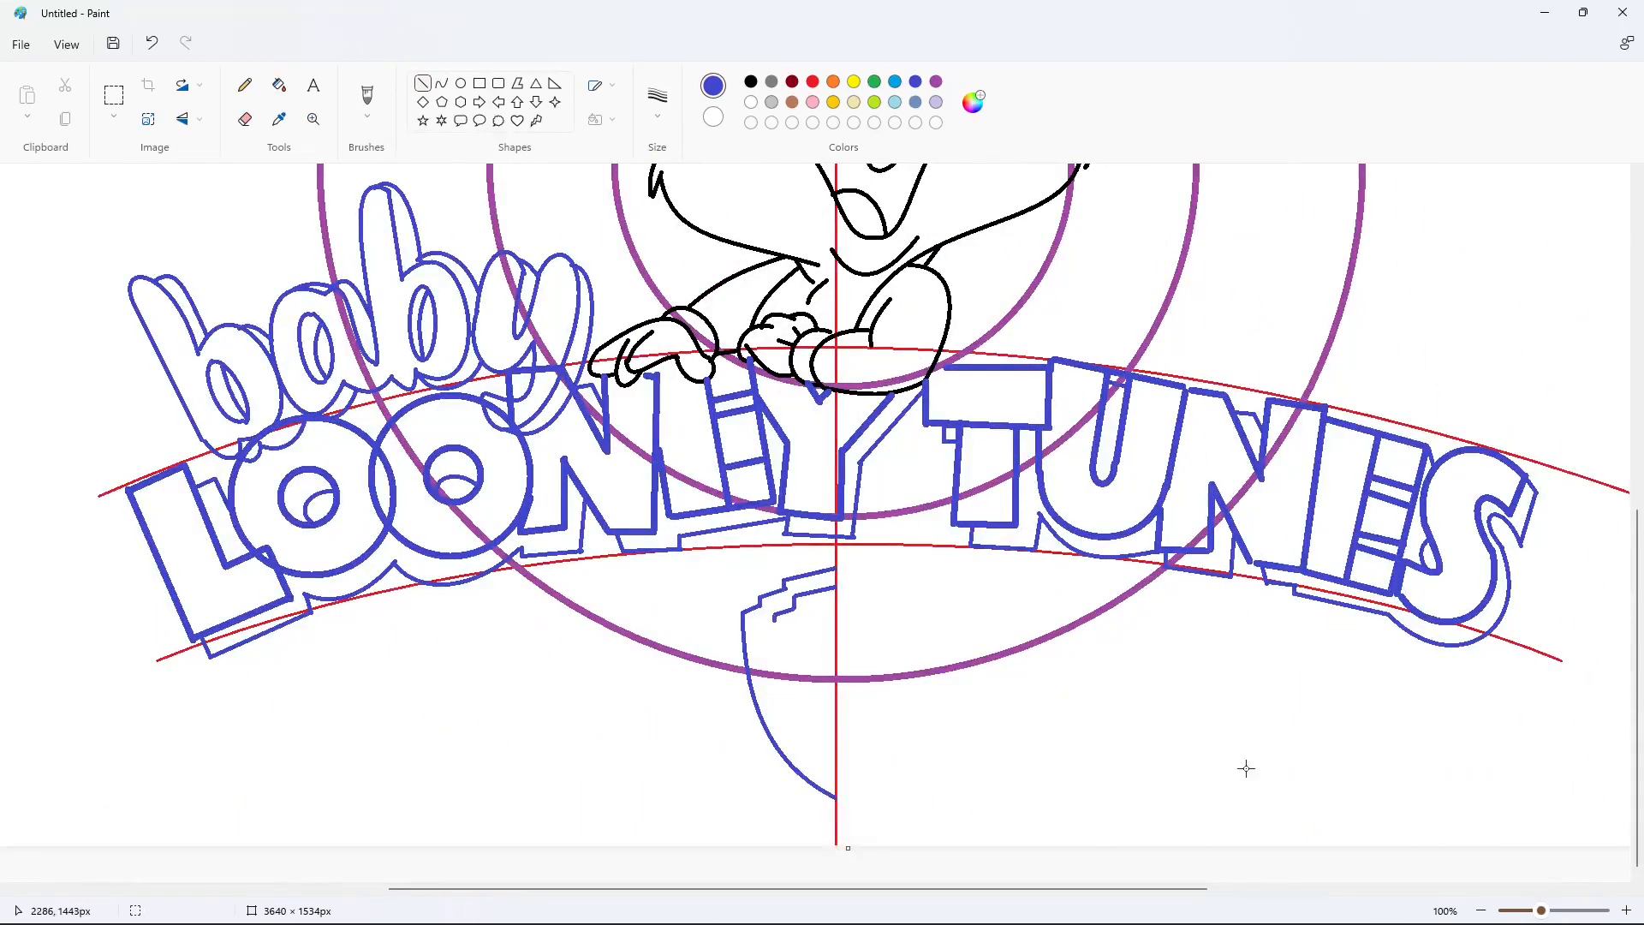
scroll(813, 734, "down", 1, "ctrl")
left_click(442, 83)
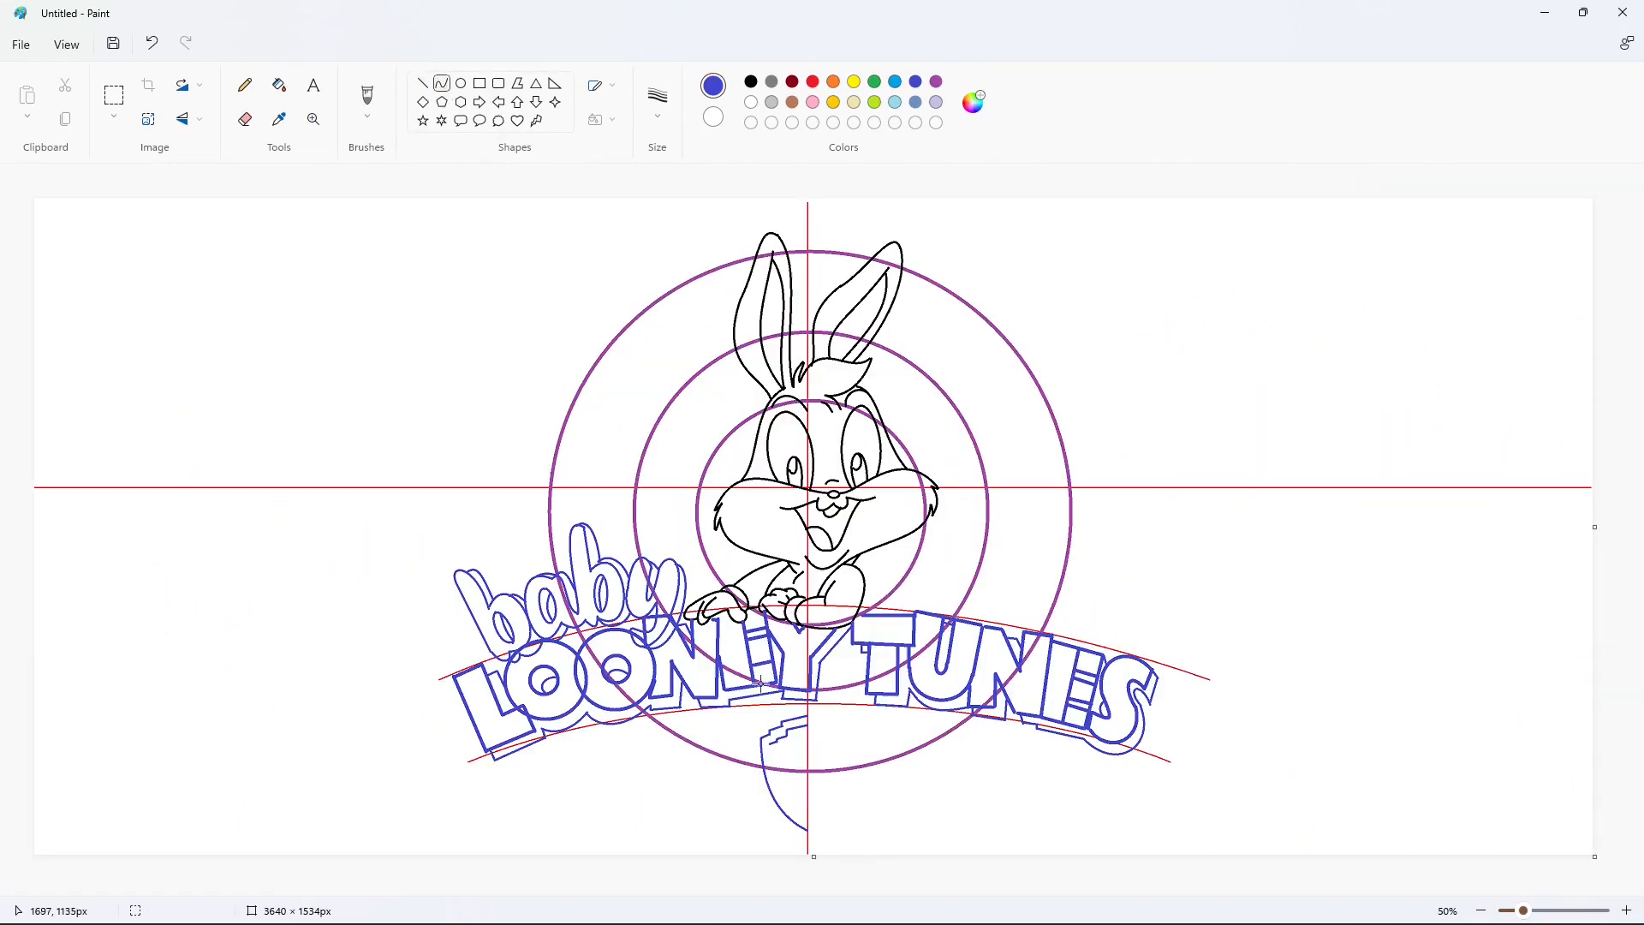
mouse_move(770, 744)
left_mouse_down()
mouse_move(808, 822)
mouse_move(768, 792)
mouse_move(774, 765)
mouse_move(861, 844)
left_mouse_up()
left_click(884, 837)
Paste a copy of the left half shield with a transparent selection and flip it horizontally
left_click(114, 95)
scroll(1057, 800, "up", 1, "ctrl")
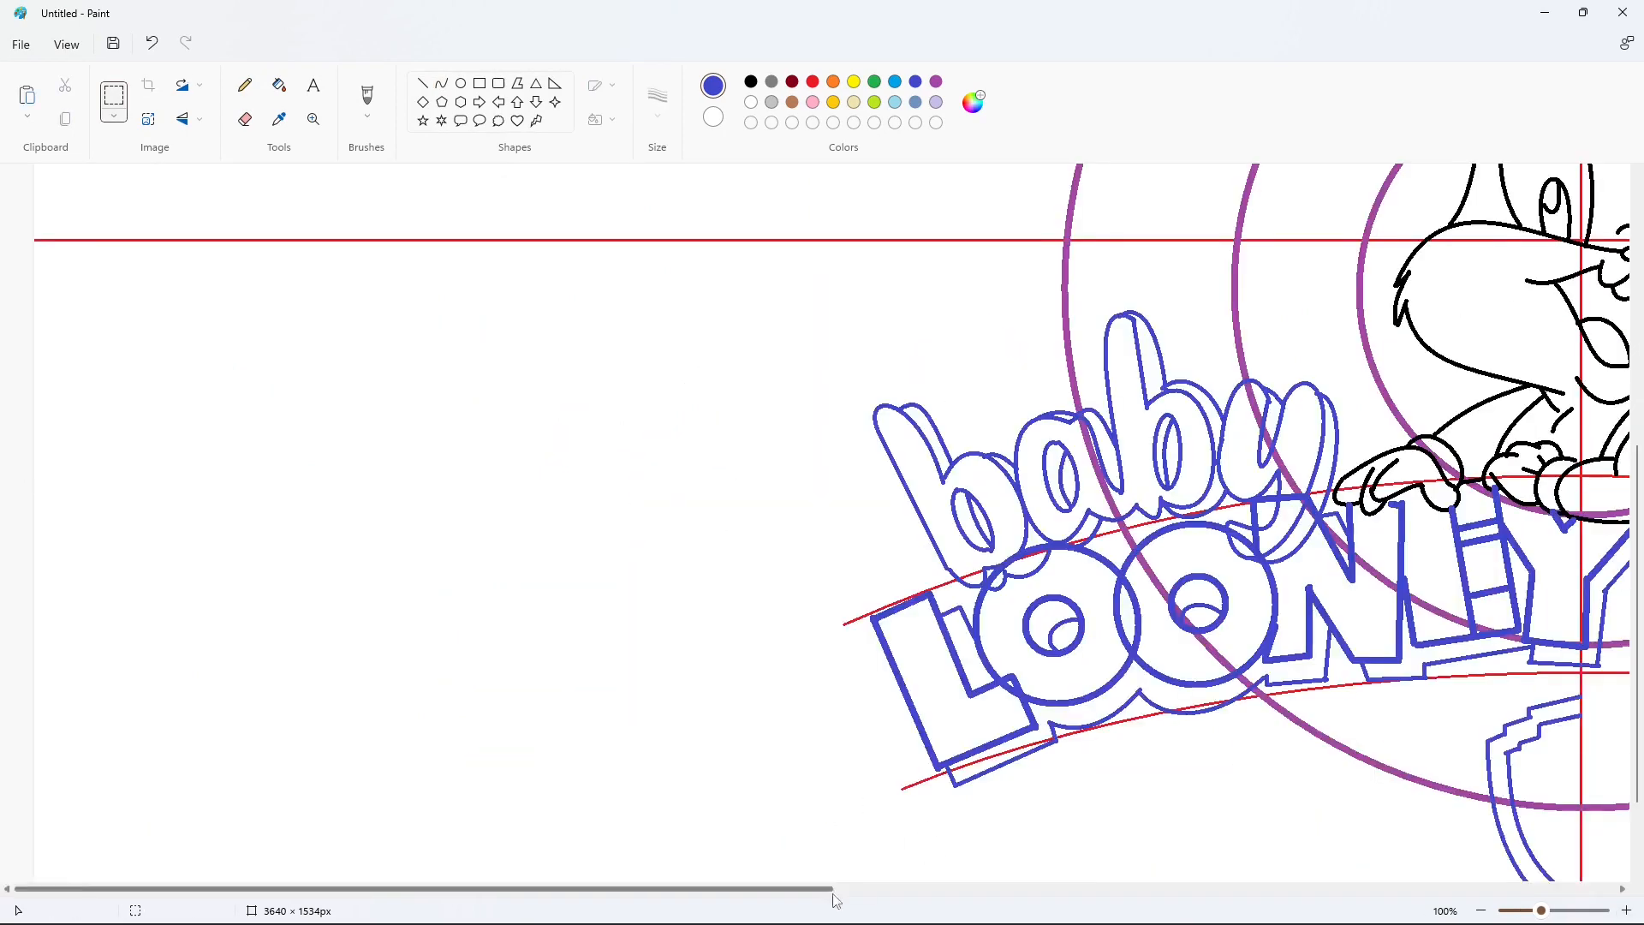
key("ctrl+v")
left_click(114, 118)
left_click(113, 286)
left_click(190, 119)
left_click(188, 182)
Move the mirrored half into place so it meets the left half at the vertical guide and completes the shield
left_click_drag(178, 278, 970, 634)
key("Left")
key("Left")
key("Left")
key("Down")
key("Down")
key("Down")
key("Down")
key("Down")
key("Down")
key("Down")
key("Down")
key("Down")
key("Down")
left_click(1264, 751)
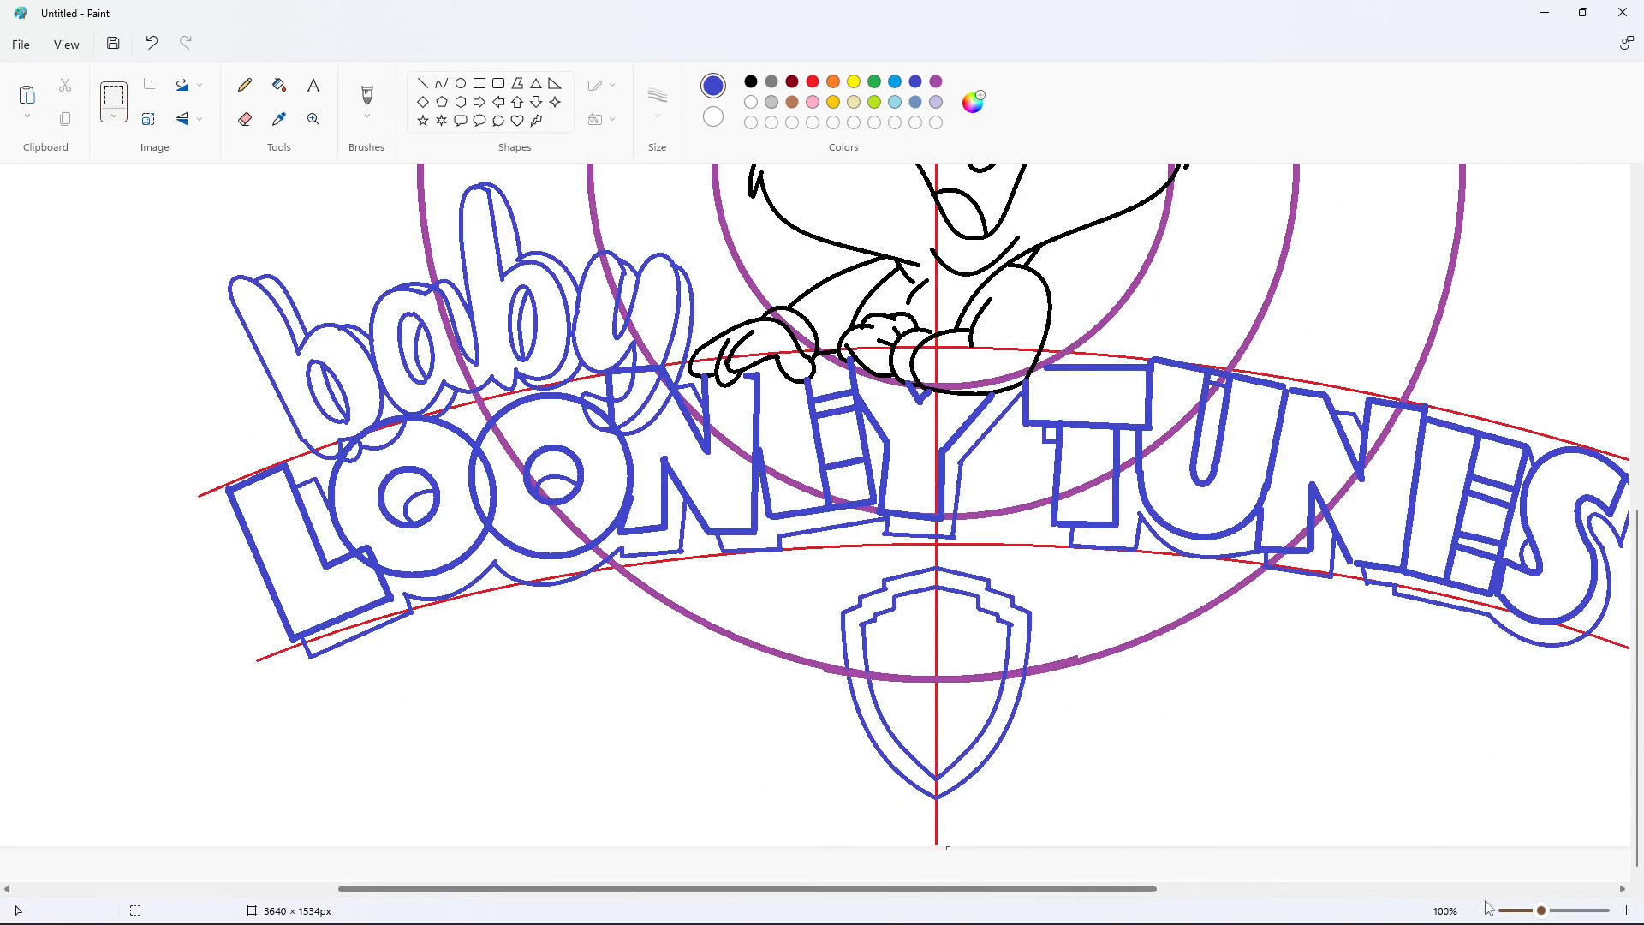
Draw the letter B with straight and curved lines inside the right half of the shield
left_click(1482, 910)
left_click(425, 85)
mouse_move(808, 734)
left_mouse_down()
mouse_move(808, 805)
mouse_move(877, 808)
mouse_move(829, 763)
left_mouse_up()
key("ctrl+z")
left_click(442, 85)
mouse_move(824, 745)
left_mouse_down()
mouse_move(842, 750)
mouse_move(808, 809)
mouse_move(840, 776)
left_mouse_up()
mouse_move(832, 788)
left_mouse_down()
mouse_move(817, 734)
mouse_move(818, 790)
left_mouse_up()
left_click(423, 84)
left_click(936, 746)
left_click(442, 84)
left_click(826, 753)
left_click(827, 776)
left_click(827, 776)
left_click(905, 792)
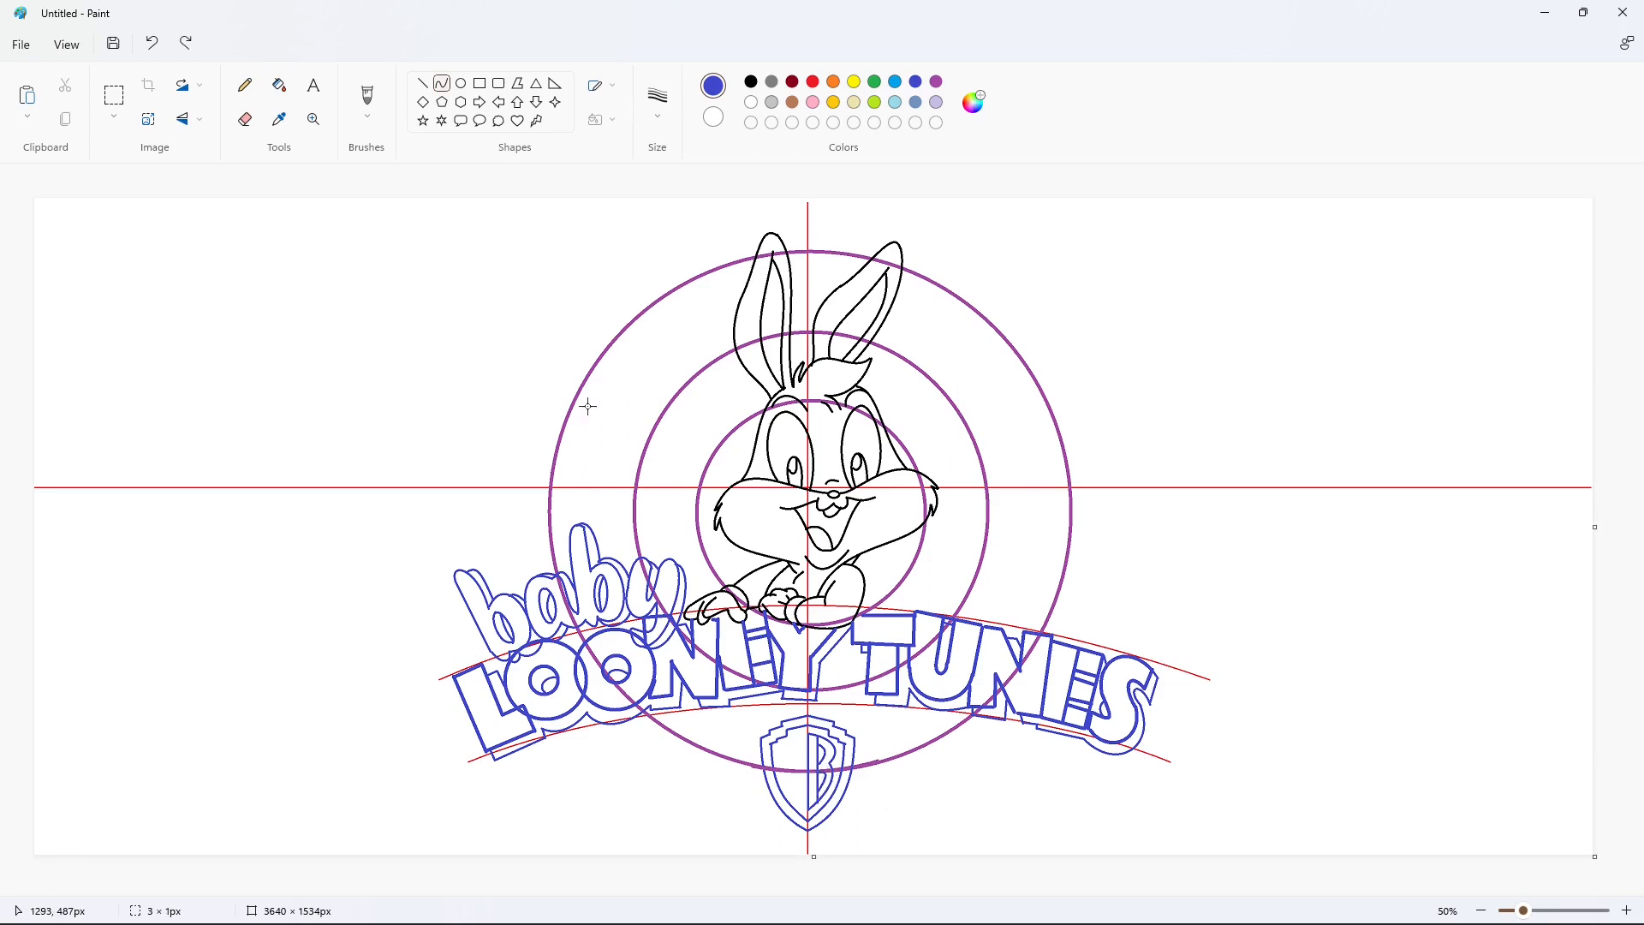
Draw the outer edge and main strokes of a W with straight and curved lines inside the shield's left half
left_click(423, 83)
left_click(442, 84)
mouse_move(807, 733)
left_mouse_down()
mouse_move(777, 745)
mouse_move(785, 788)
left_mouse_up()
double_click(785, 737)
left_click(881, 778)
double_click(777, 767)
left_click(853, 796)
mouse_move(788, 787)
left_mouse_down()
mouse_move(807, 810)
mouse_move(784, 739)
left_mouse_up()
double_click(796, 803)
left_click(899, 819)
double_click(794, 760)
left_click(906, 786)
double_click(785, 759)
left_click(864, 776)
Add the remaining curved inner strokes of the W and a short straight line closing its upper end
left_click(1626, 911)
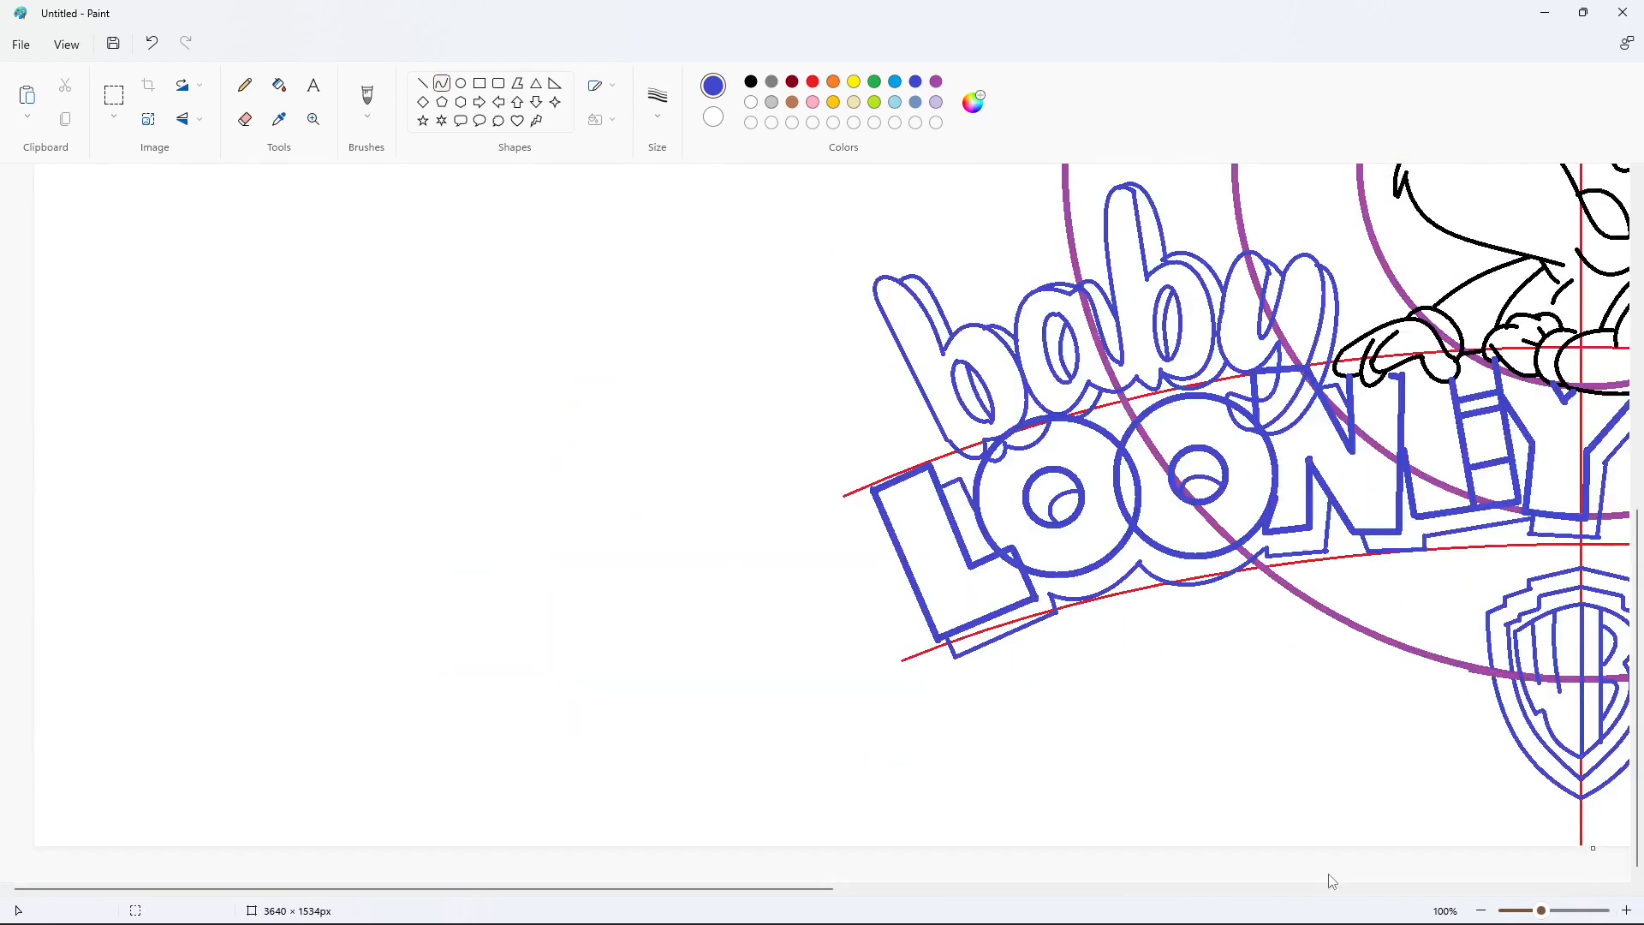
left_click_drag(877, 889, 1151, 888)
left_click_drag(898, 693, 887, 609)
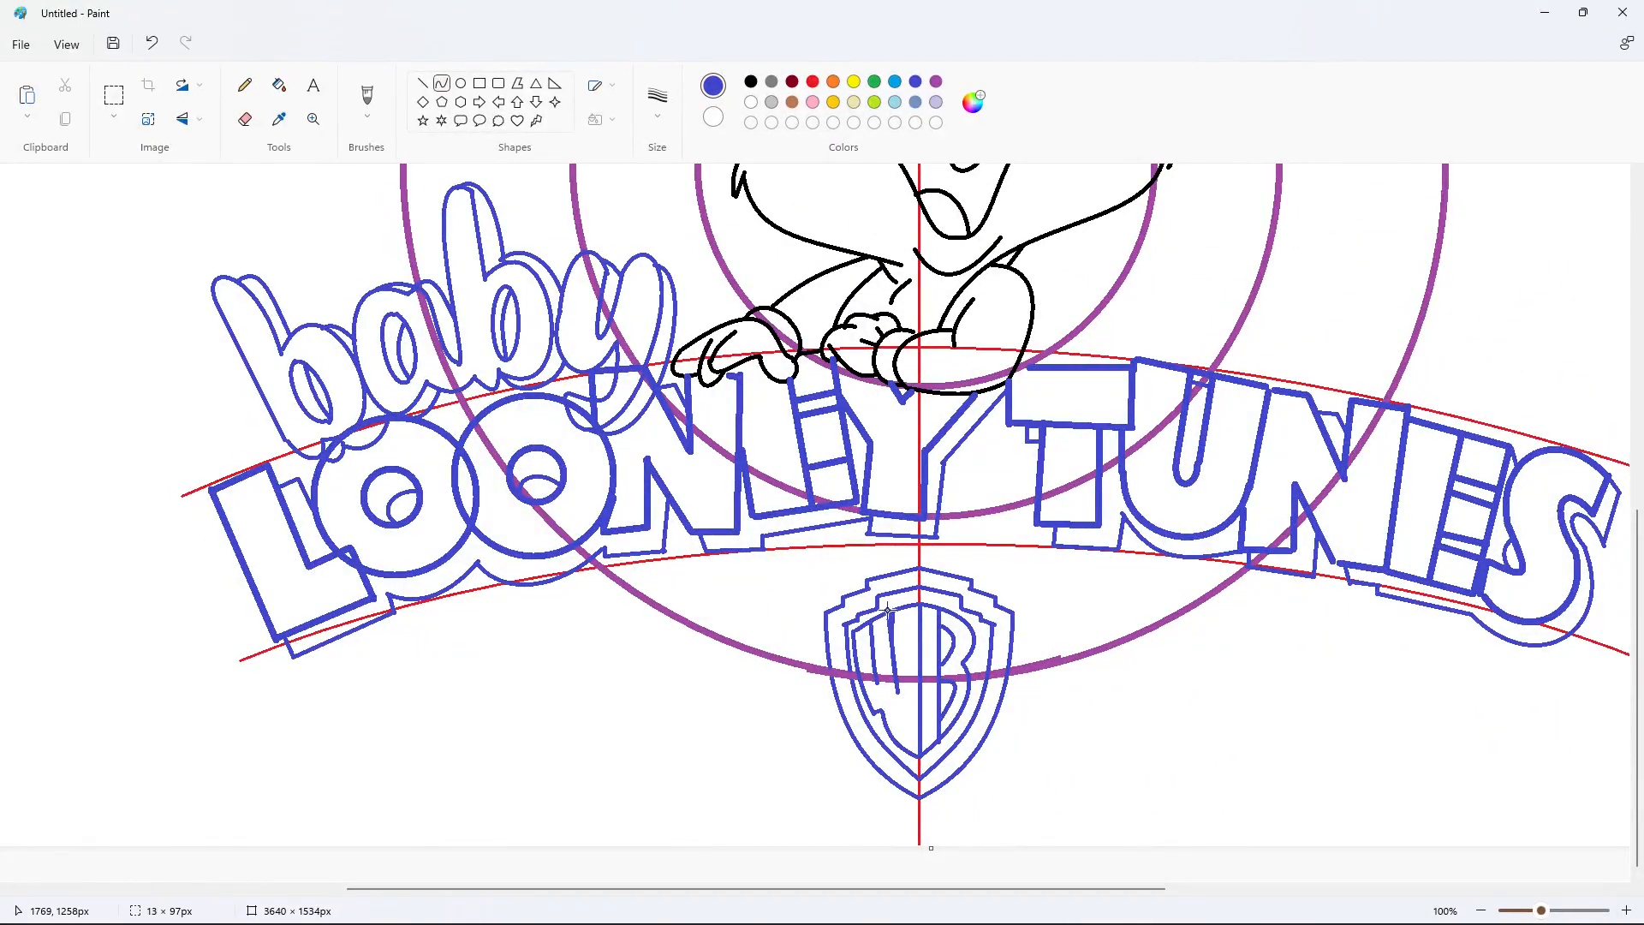
double_click(891, 658)
left_click(964, 655)
left_click_drag(877, 684, 866, 620)
double_click(870, 650)
left_click(980, 678)
left_click(423, 83)
mouse_move(876, 683)
left_mouse_down()
mouse_move(866, 621)
mouse_move(892, 609)
left_mouse_up()
left_click(938, 647)
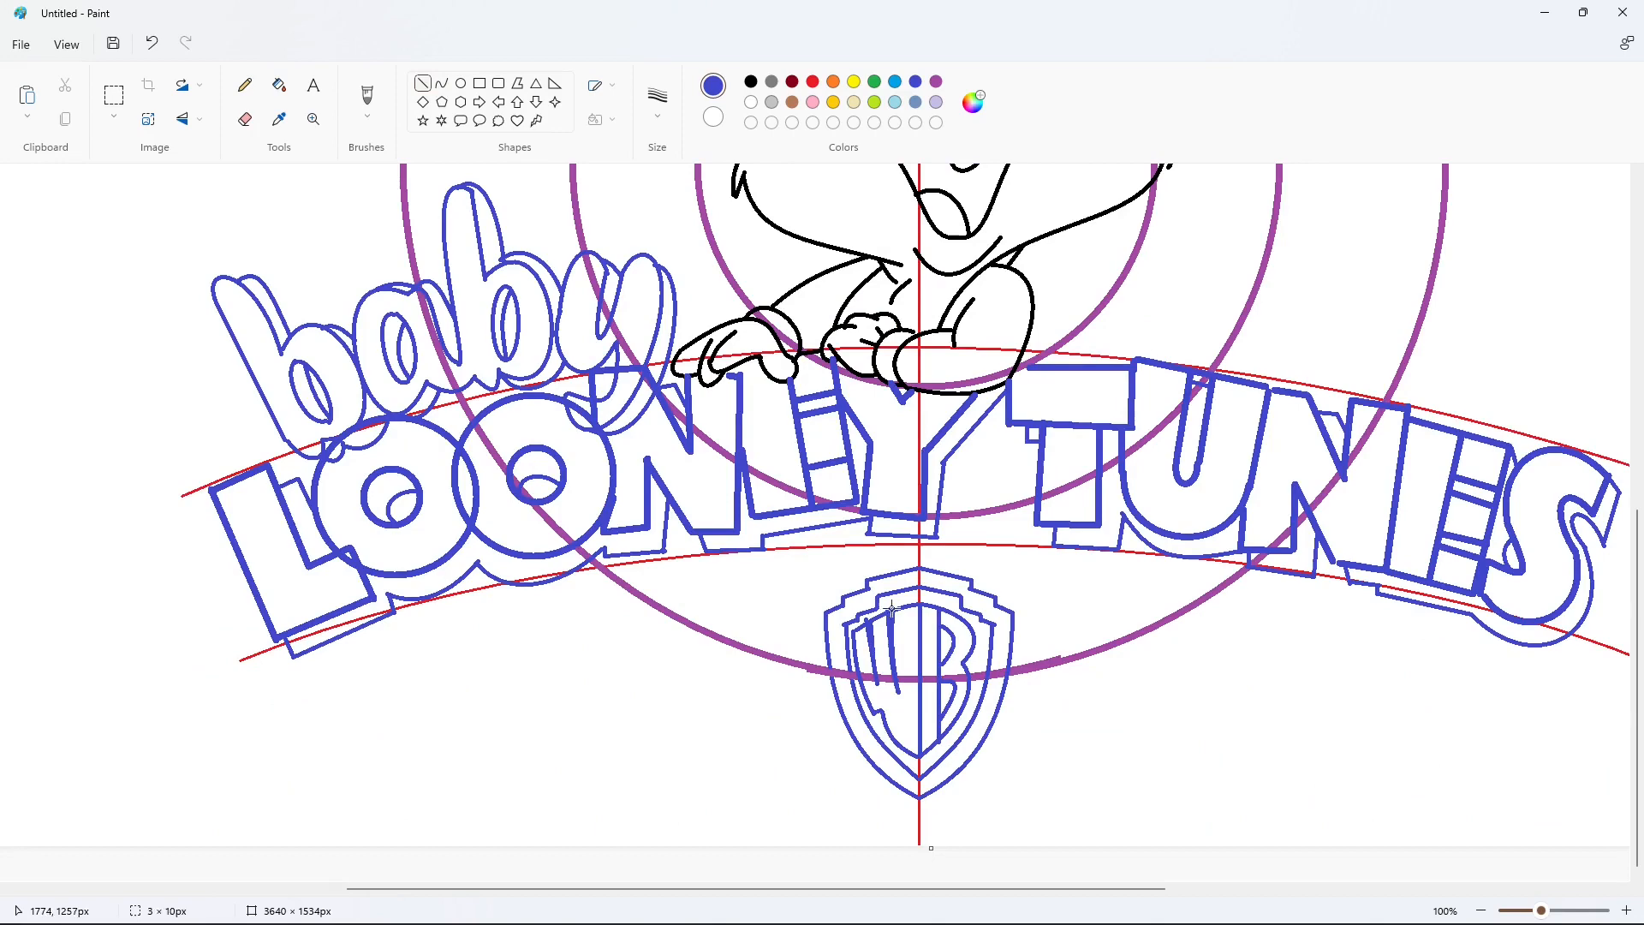
Fill the canvas background and the upper ring areas around the ears with red to absorb the red guide lines
left_click(1480, 910)
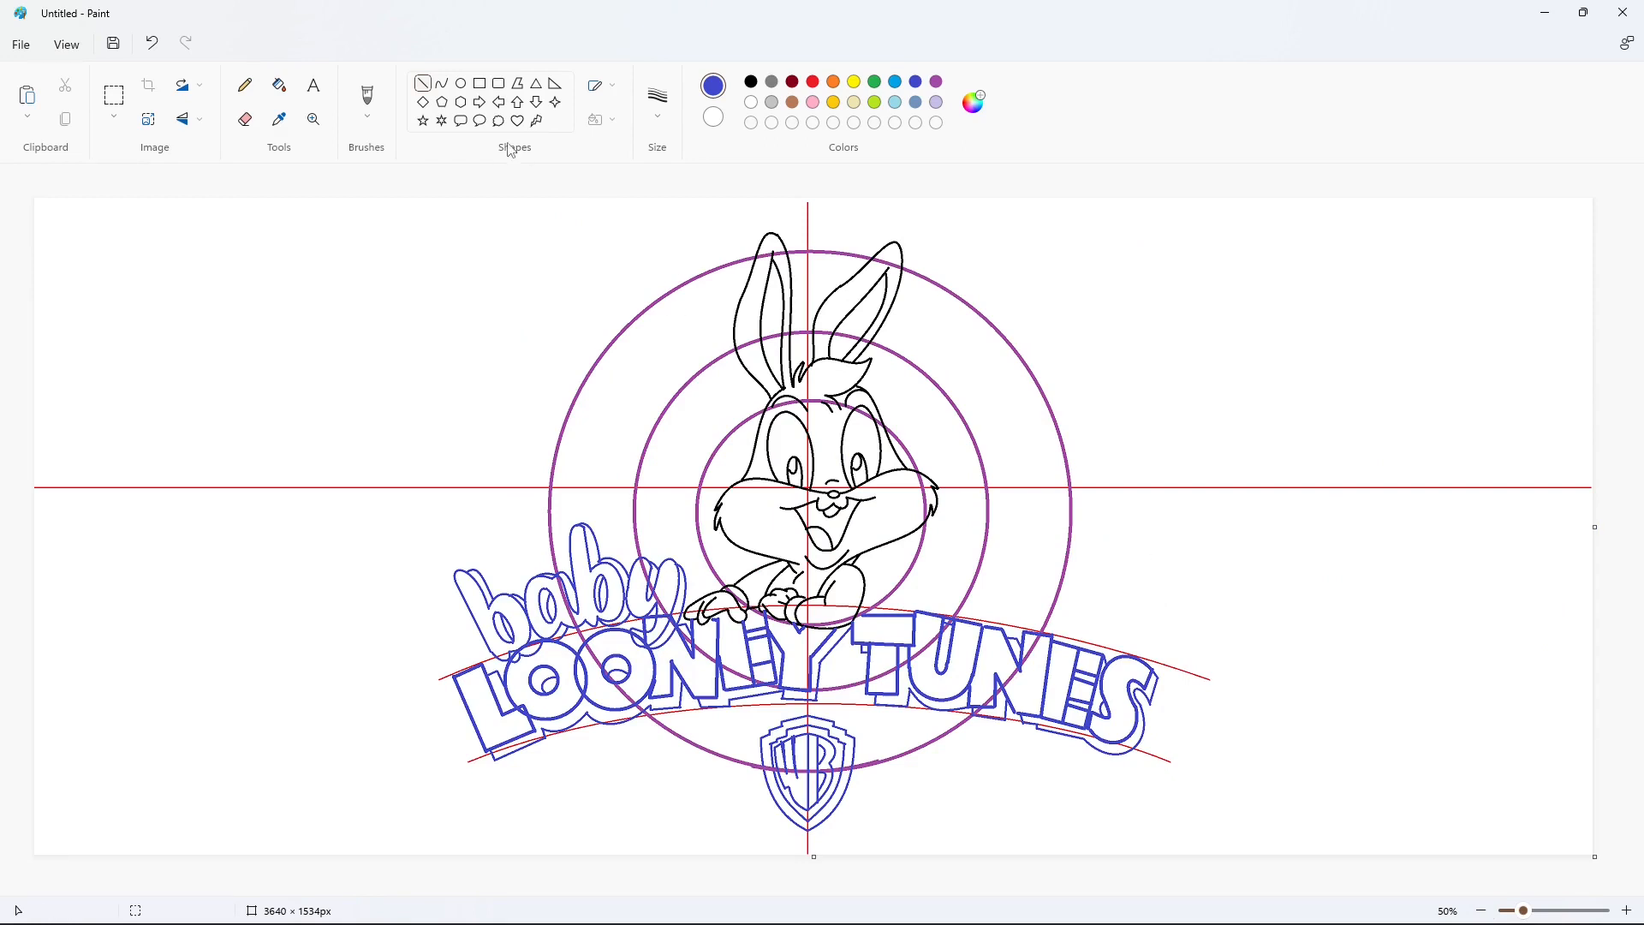
left_click(279, 85)
left_click(813, 81)
left_click(947, 463)
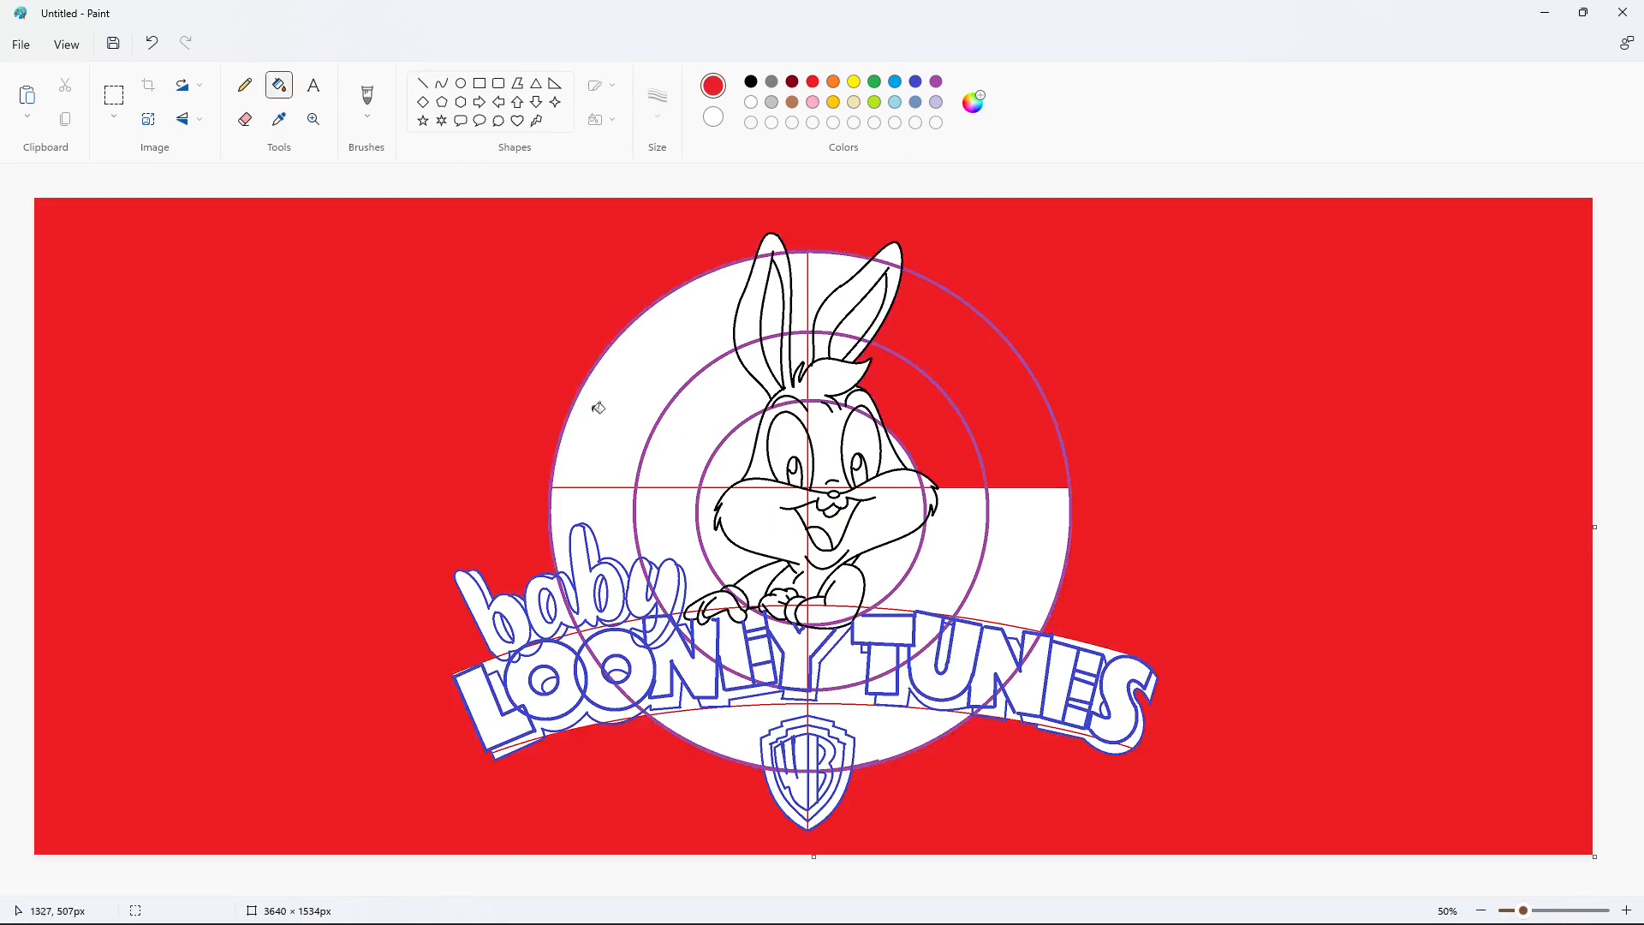
left_click(592, 412)
left_click(704, 418)
left_click(811, 284)
left_click(801, 348)
Fill the bunny's forehead, eye areas, cheeks and hair tuft with red where the guide lines cross them
left_click(831, 441)
left_click(786, 441)
left_click(754, 523)
left_click(895, 513)
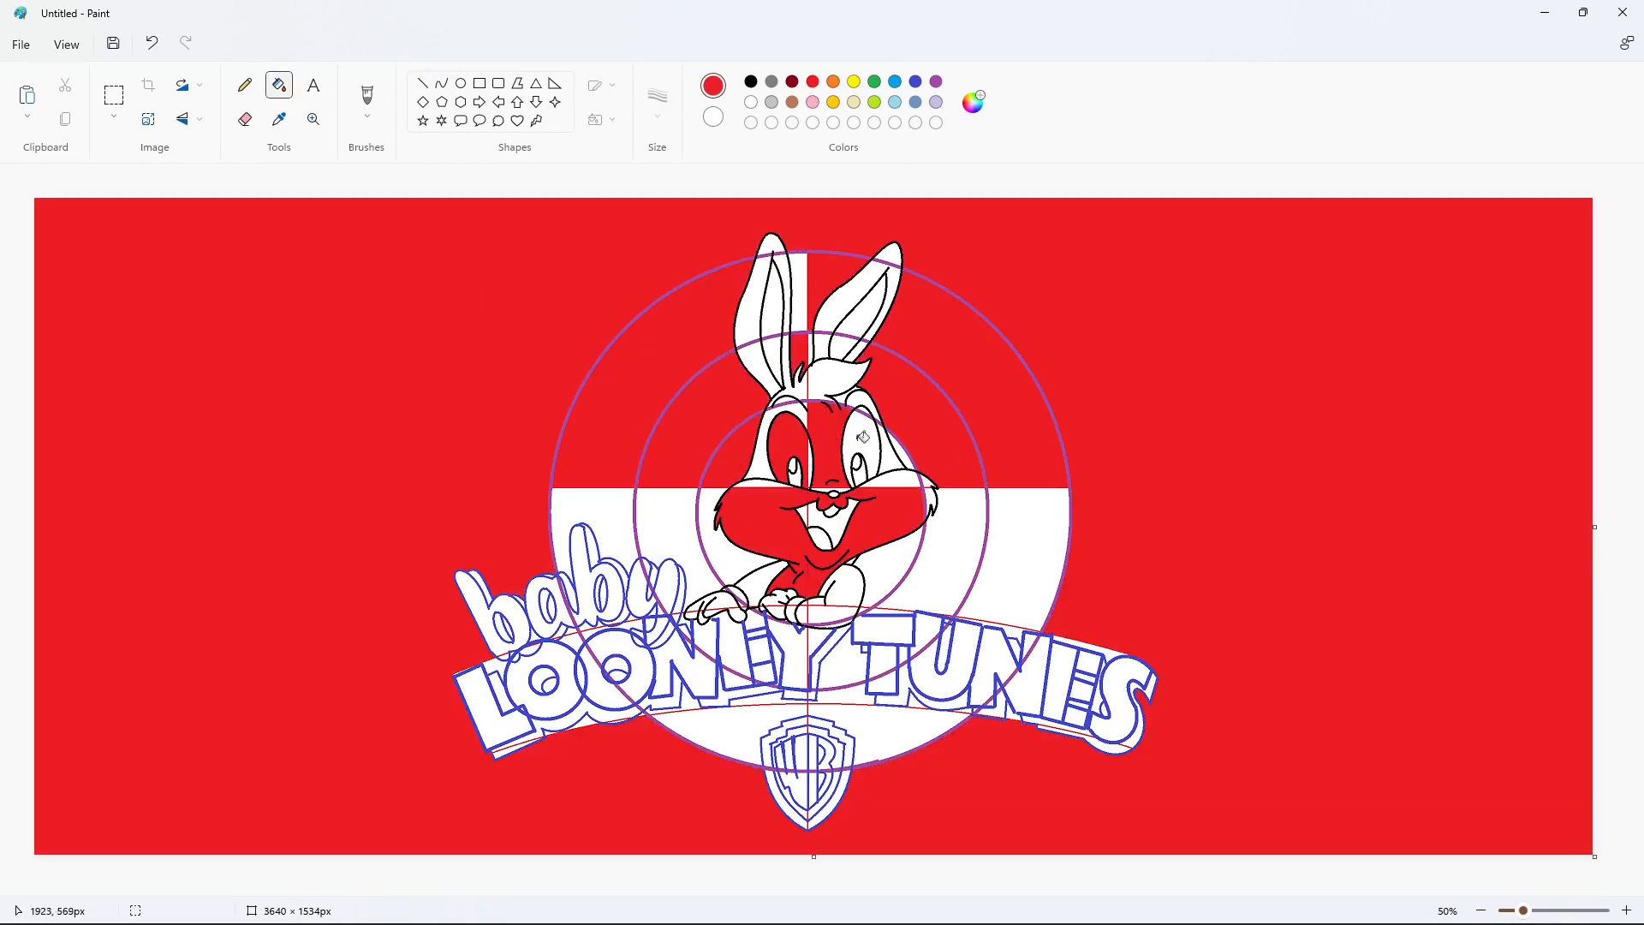
left_click(864, 436)
left_click(830, 374)
Fill the shield's crossed border areas, the gap beside the Y and the shadow areas of TUNES with red
left_click(839, 658)
left_click(881, 727)
left_click(800, 814)
left_click(1626, 910)
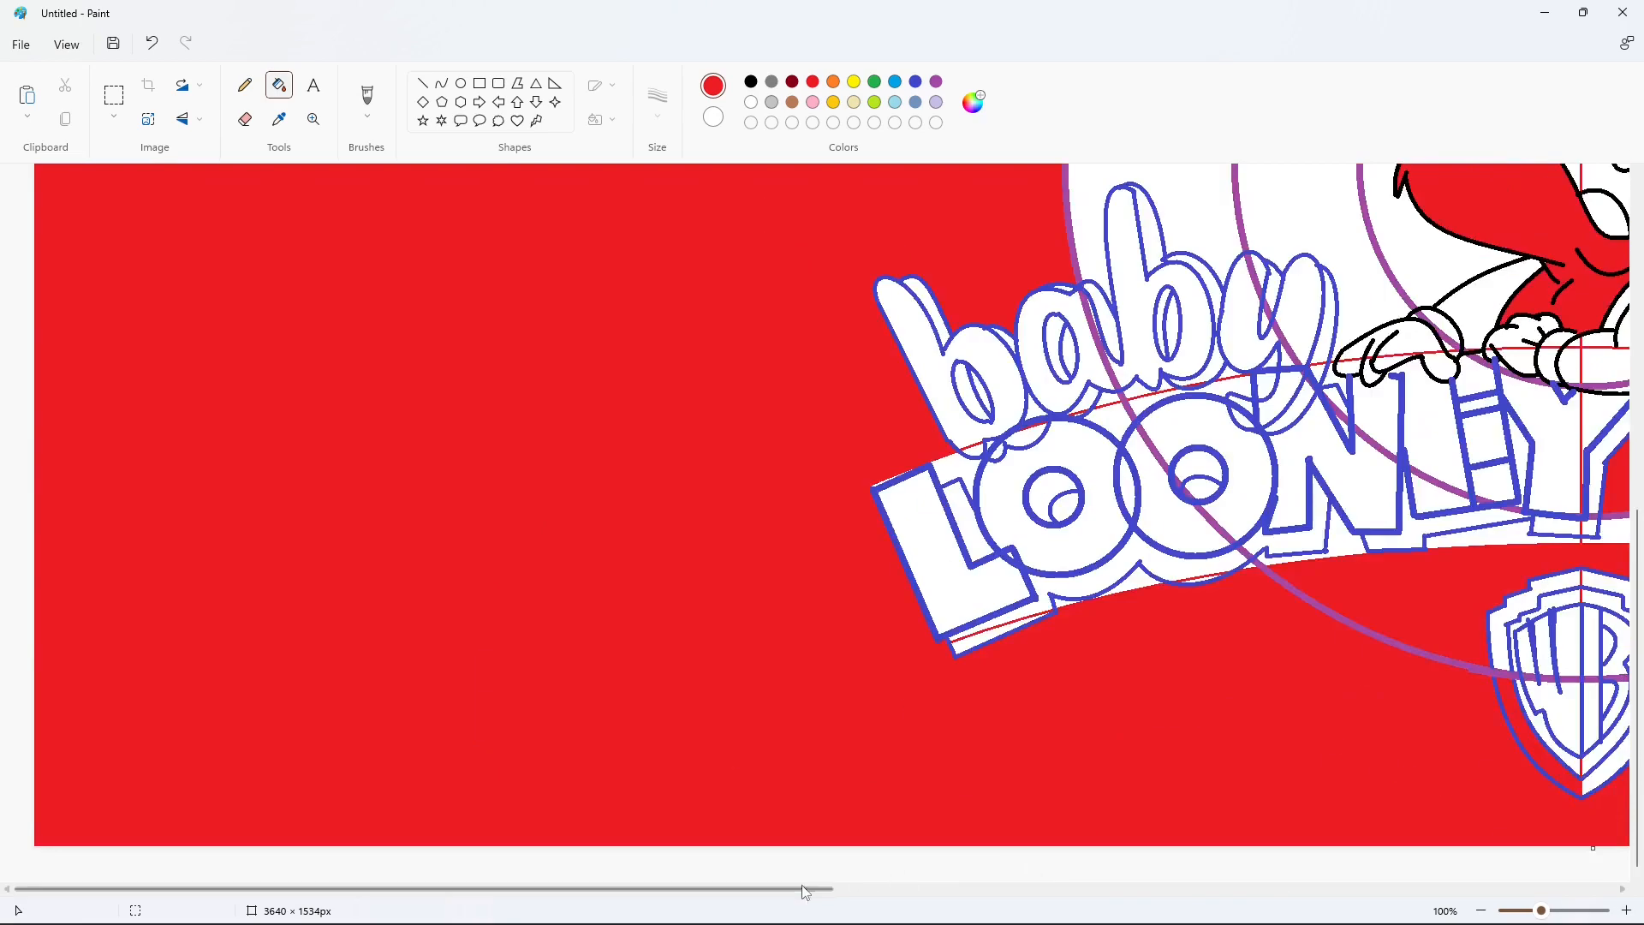
left_click_drag(804, 889, 1200, 890)
left_click(819, 745)
left_click(785, 579)
left_click(1405, 630)
left_click(1216, 407)
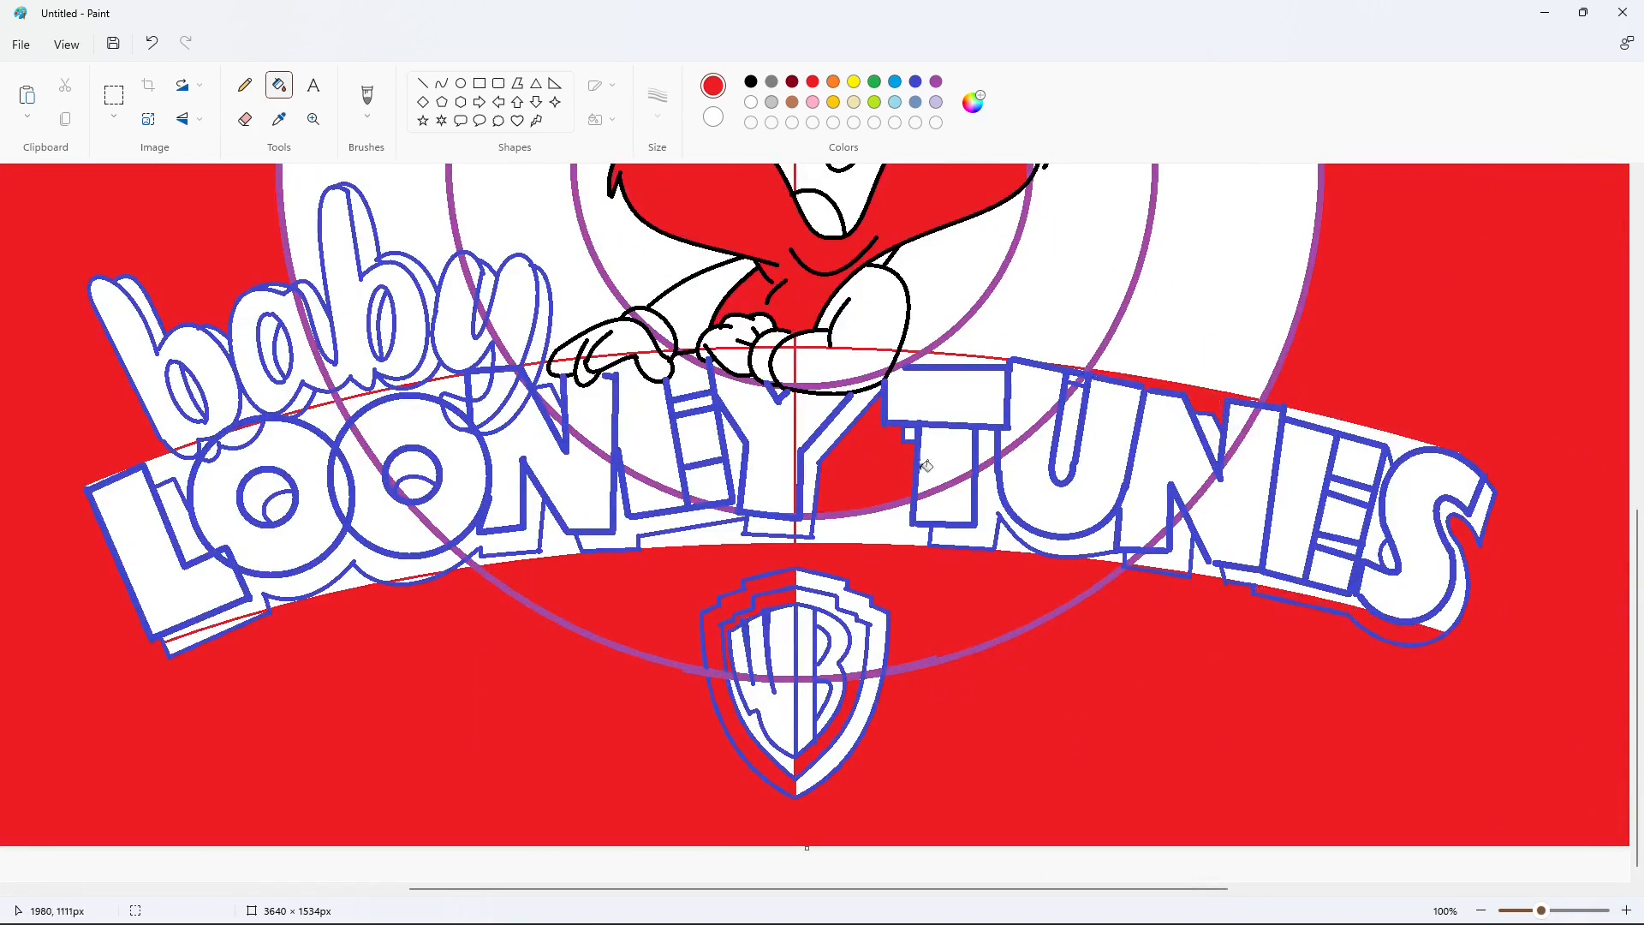
Fill the bunny's right-hand forearm, the strip above the T, and the Y and its shadow areas with red
left_click(843, 364)
left_click(942, 355)
left_click(813, 437)
left_click(779, 530)
left_click(707, 534)
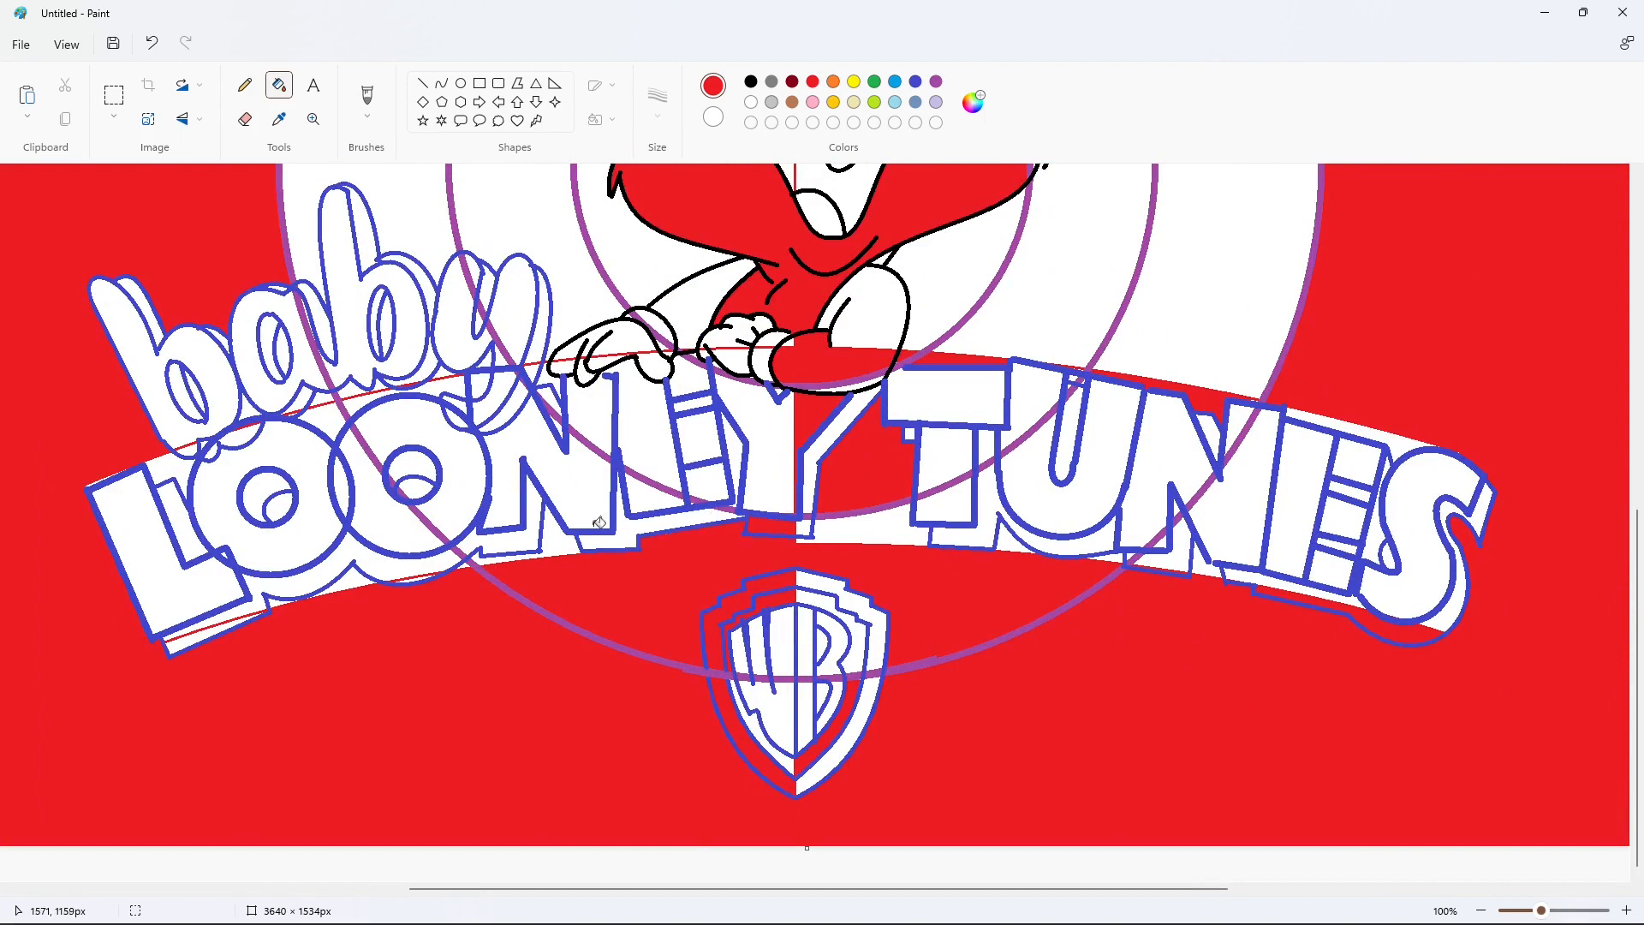
Fill the shadows below L and OO, the first b of baby and the gaps beneath it with red
left_click(247, 608)
left_click(190, 441)
left_click(189, 458)
left_click(289, 424)
left_click(252, 434)
left_click(301, 400)
left_click(354, 388)
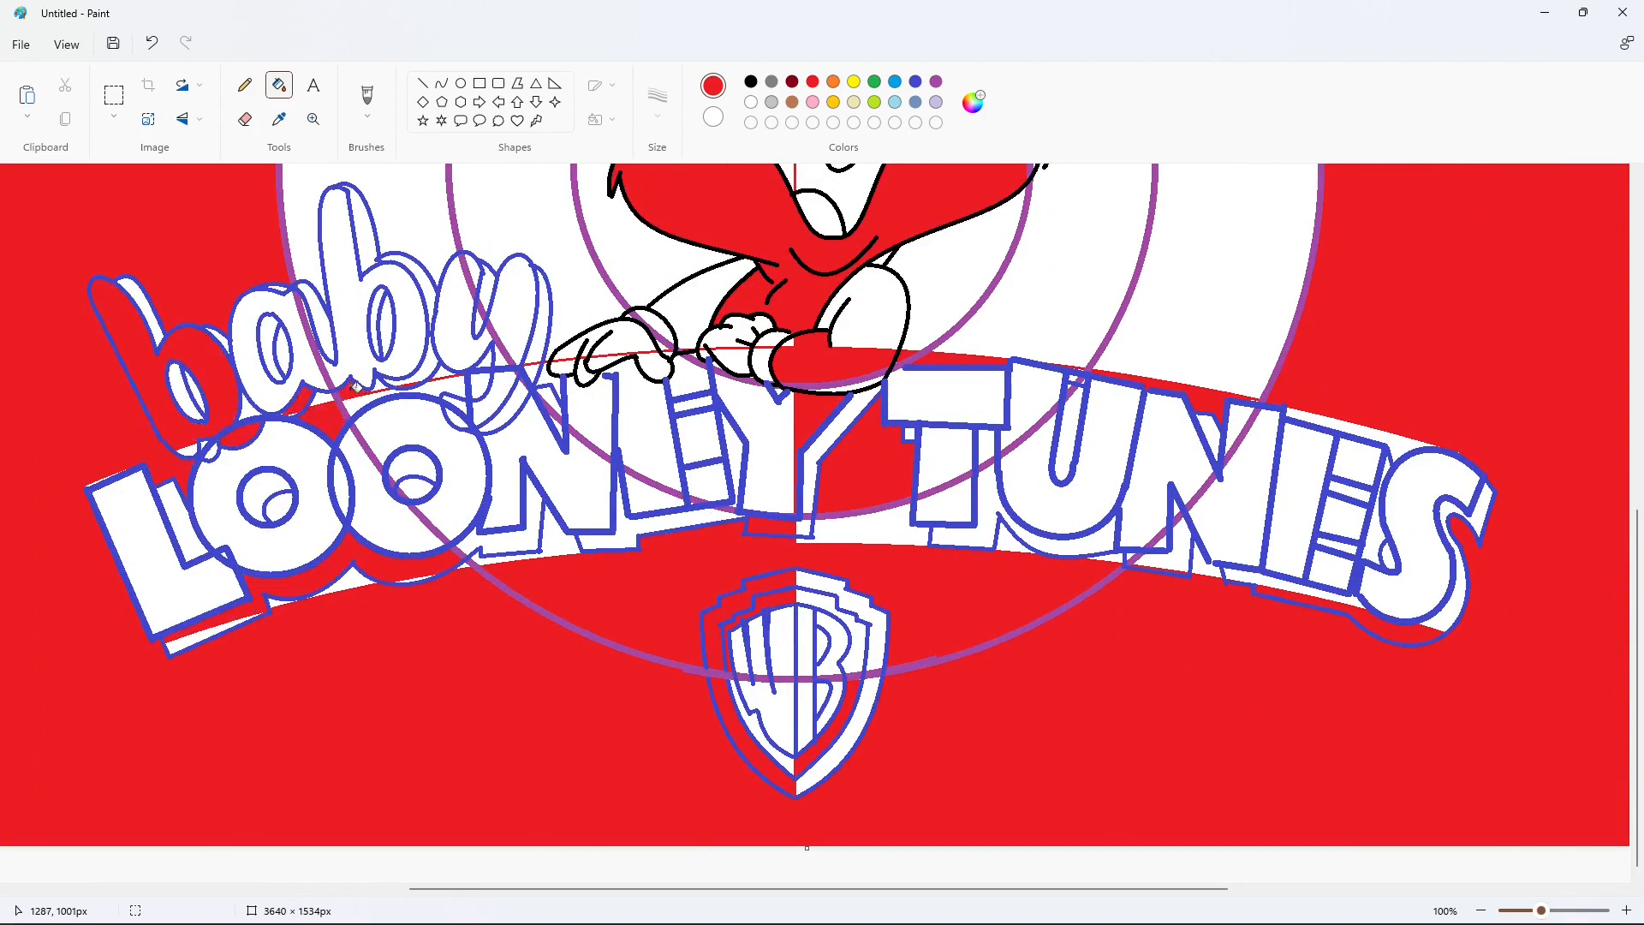
Fill the gaps around the y of baby, its shadow, and the bunny's hands and left-hand arm with red
left_click(425, 372)
left_click(447, 385)
left_click(625, 341)
left_click(538, 348)
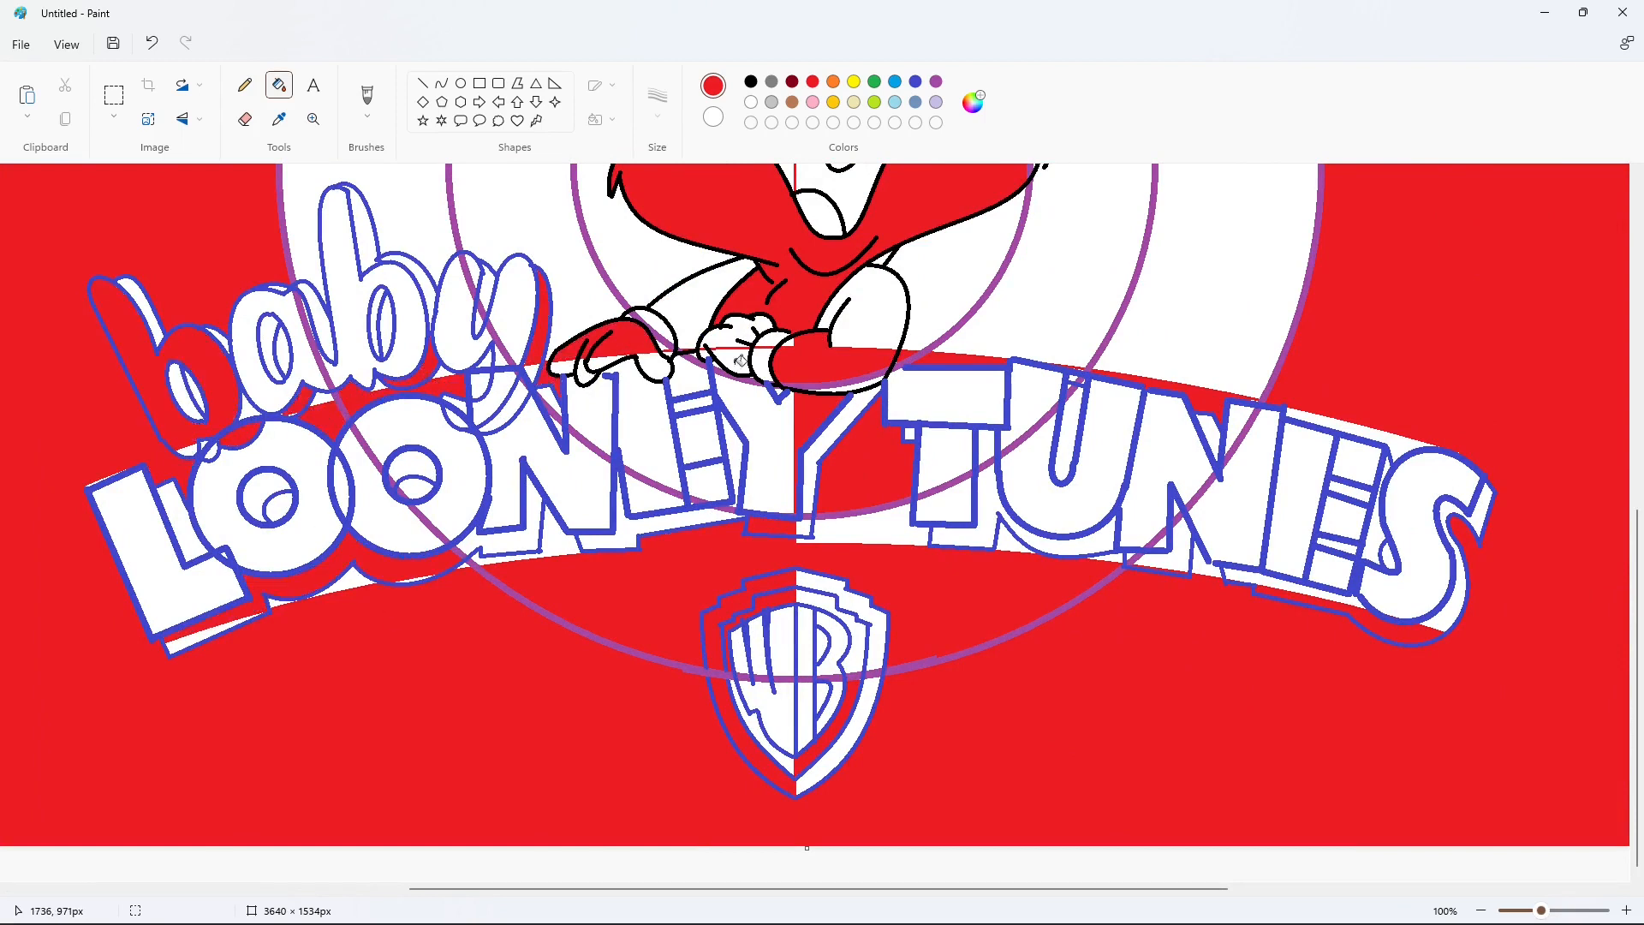
left_click(740, 360)
left_click(709, 291)
left_click(735, 336)
left_click(656, 329)
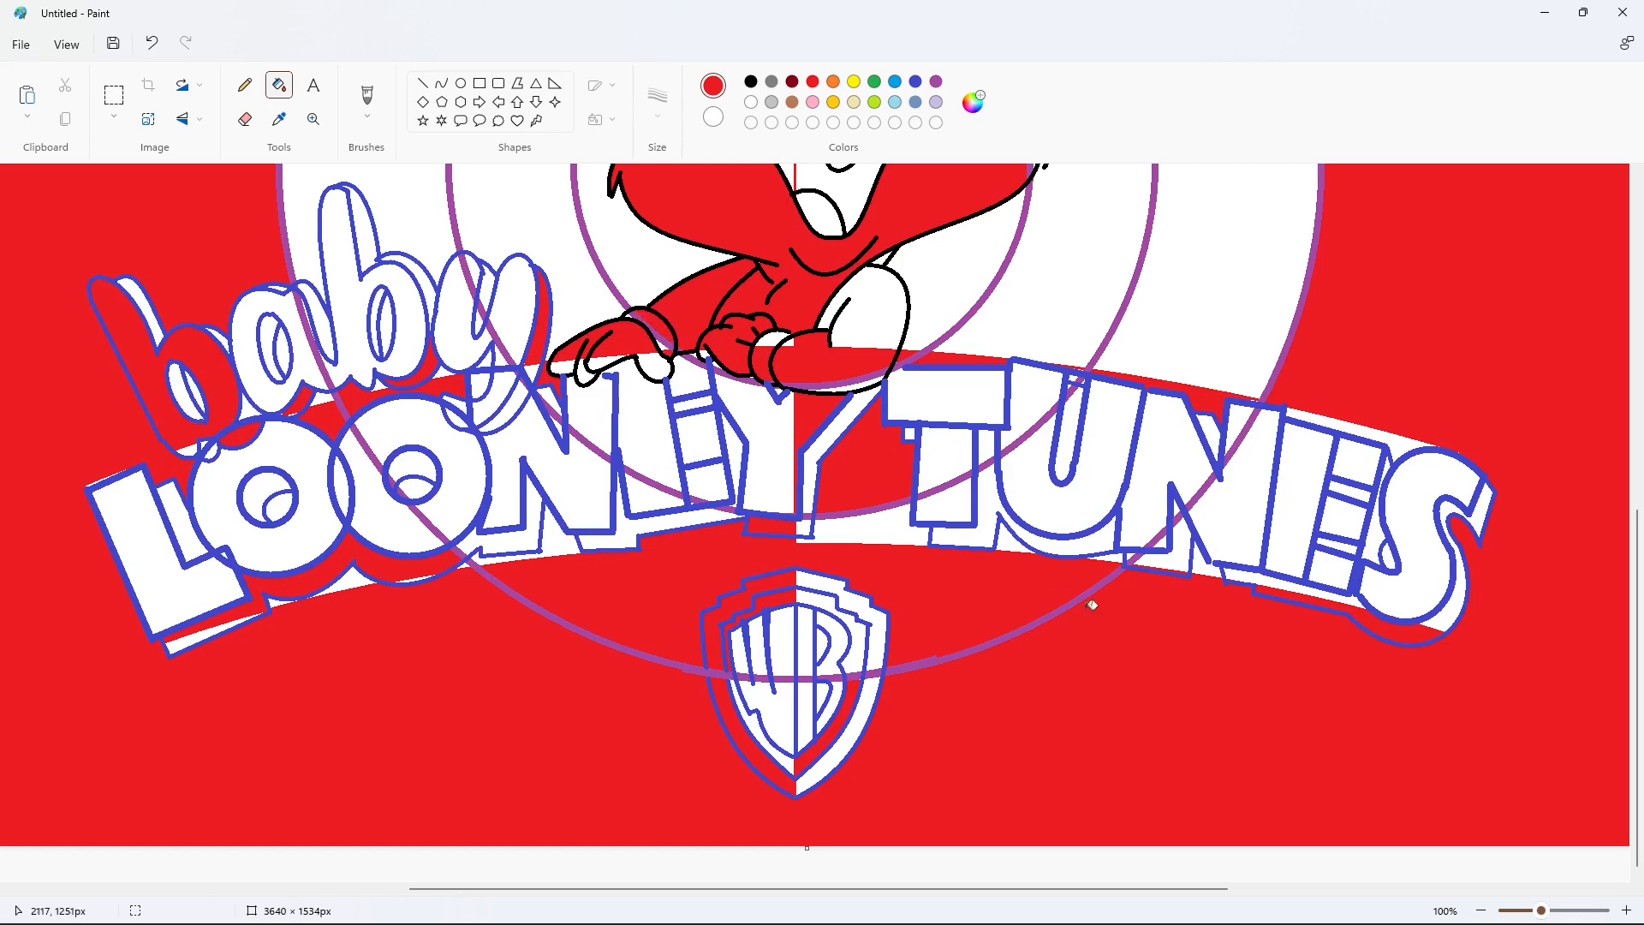
Fill the red background, outer ring areas and bunny's face with white to erase the guide lines there
scroll(1092, 605, "up", 6)
scroll(1092, 604, "down", 4)
scroll(1092, 605, "down", 2, "ctrl")
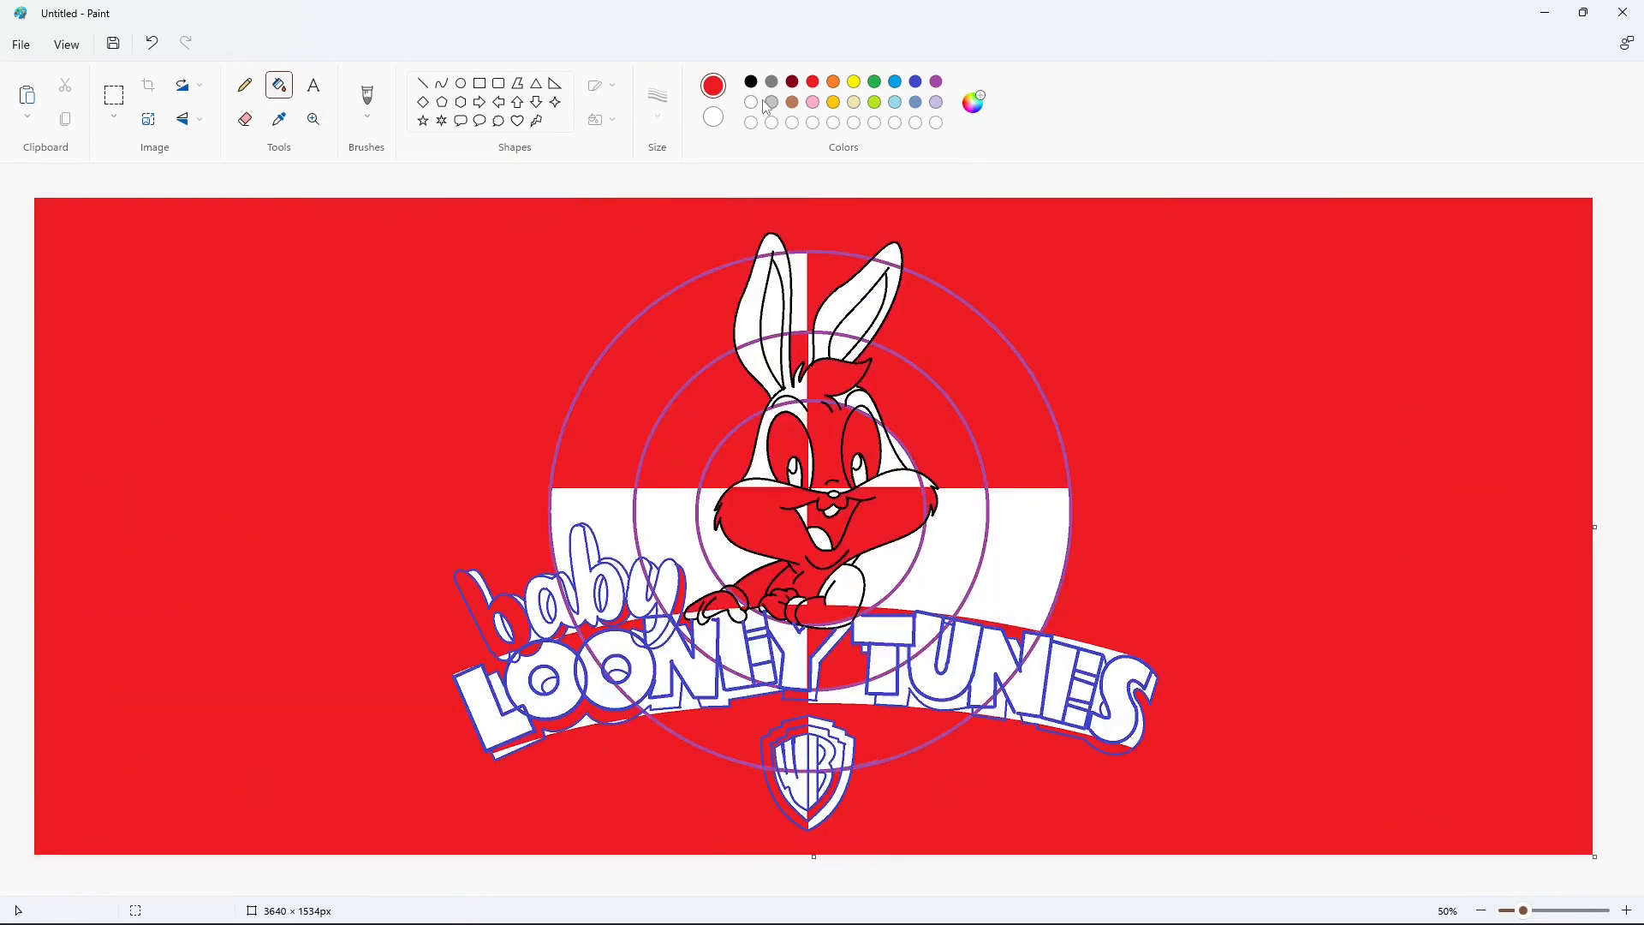
left_click(753, 102)
left_click(1246, 411)
left_click(1012, 411)
left_click(931, 420)
left_click(612, 420)
left_click(681, 429)
left_click(784, 441)
left_click(827, 439)
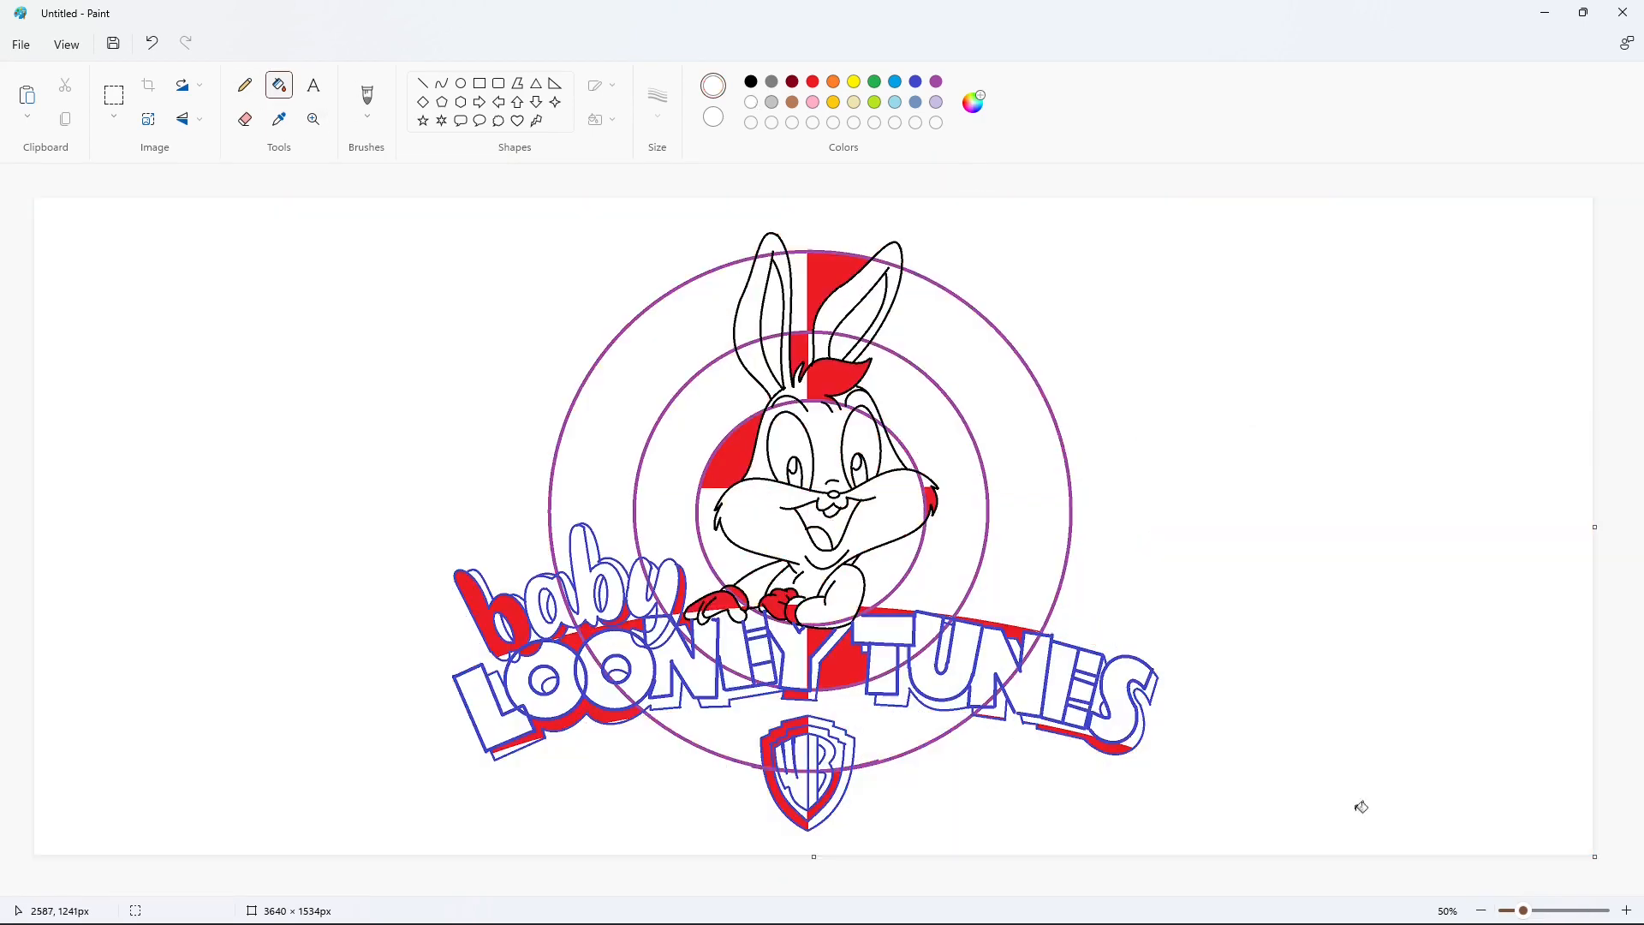
Fill the red shield borders and the red areas around the end of TUNES with white
left_click(1626, 910)
left_click_drag(690, 887, 1021, 887)
left_click(873, 735)
left_click(965, 728)
left_click(846, 642)
left_click(1391, 590)
left_click(1331, 400)
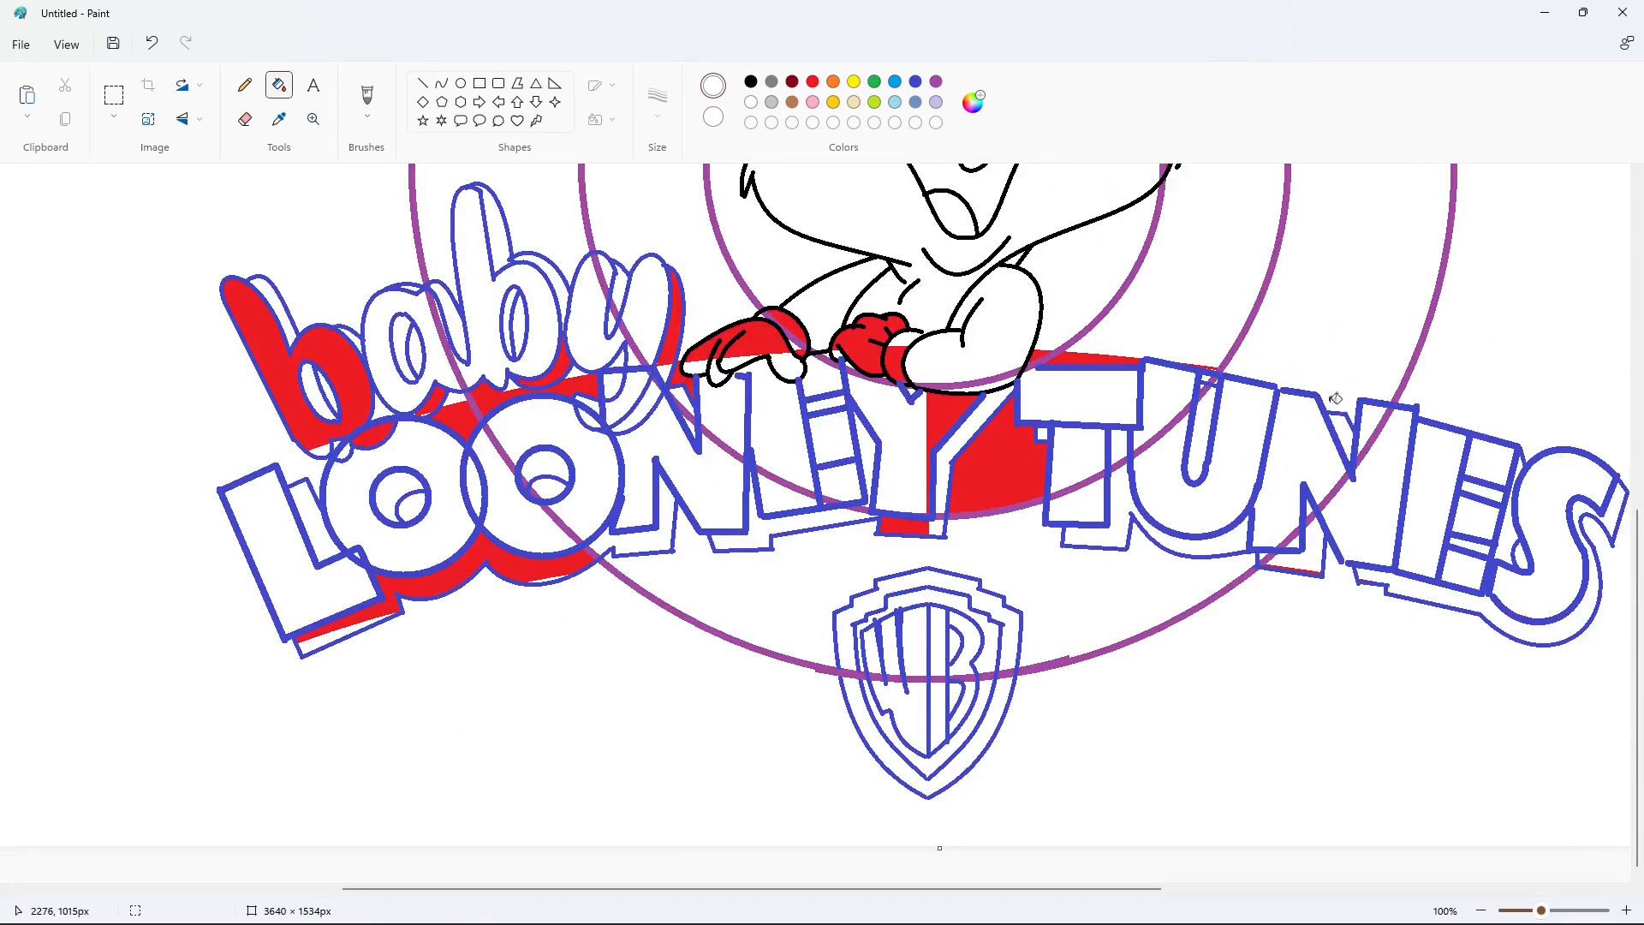
Refill the shadows beneath the N, E and S of TUNES with red and then white to erase the leftover guide line
left_click(813, 81)
left_click(1306, 559)
left_click(1409, 587)
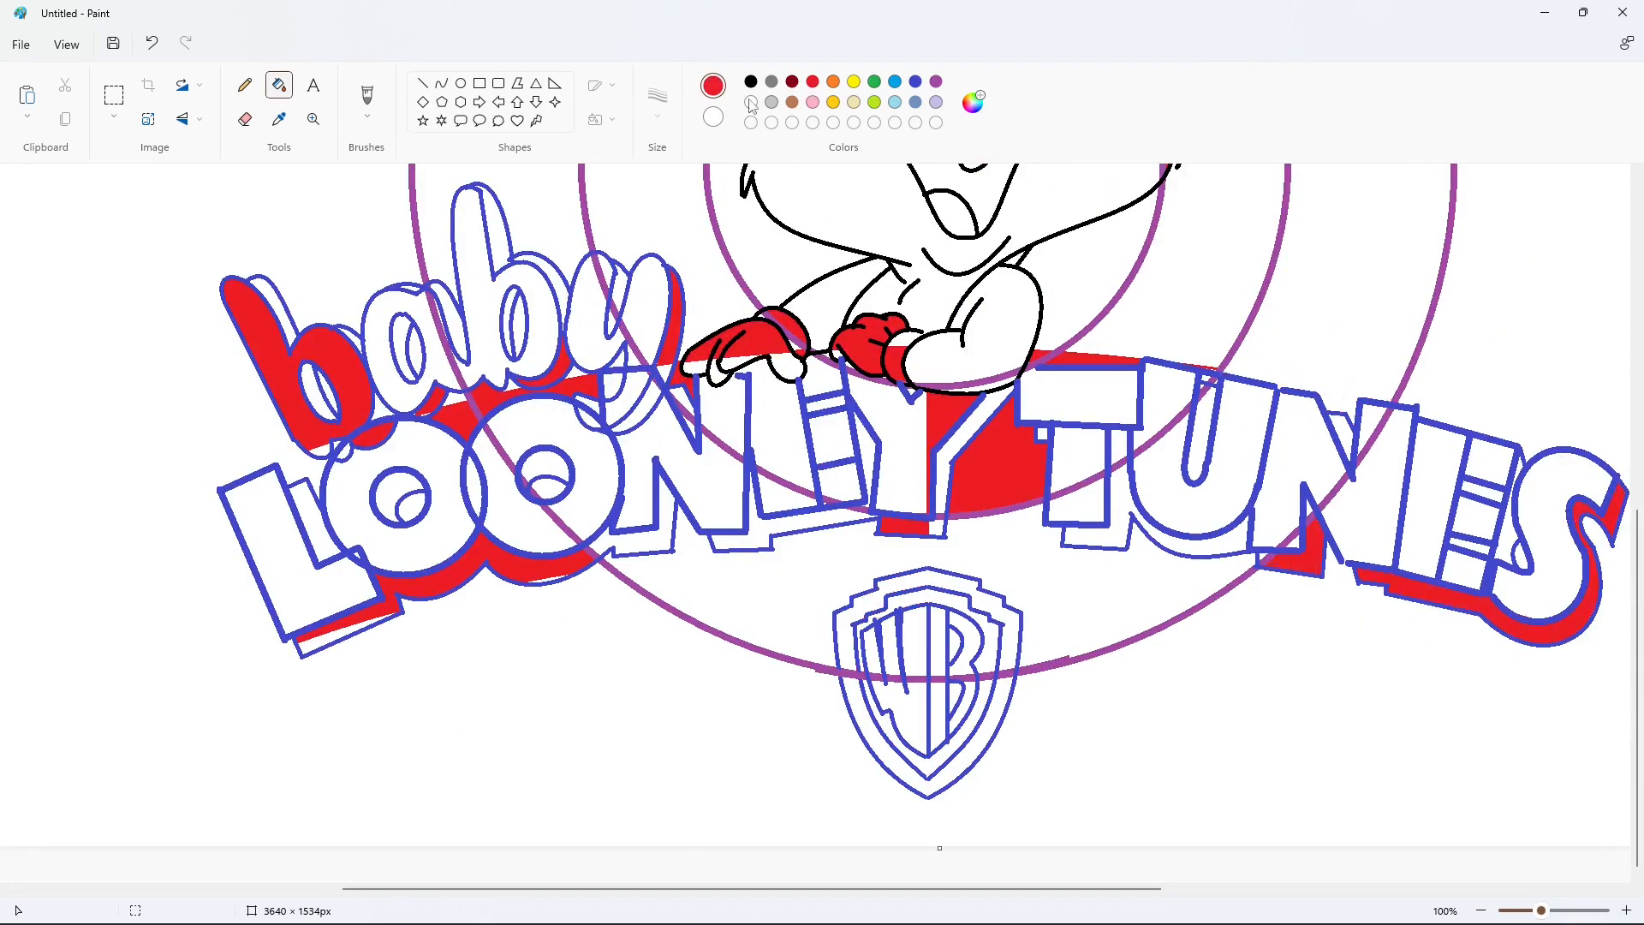
left_click(751, 102)
left_click(1417, 587)
left_click(1307, 559)
Fill the red areas above the T, between Y and T, and in the Y's shadow with white
left_click(1120, 360)
left_click(1007, 469)
left_click(947, 415)
left_click(1038, 357)
left_click(898, 524)
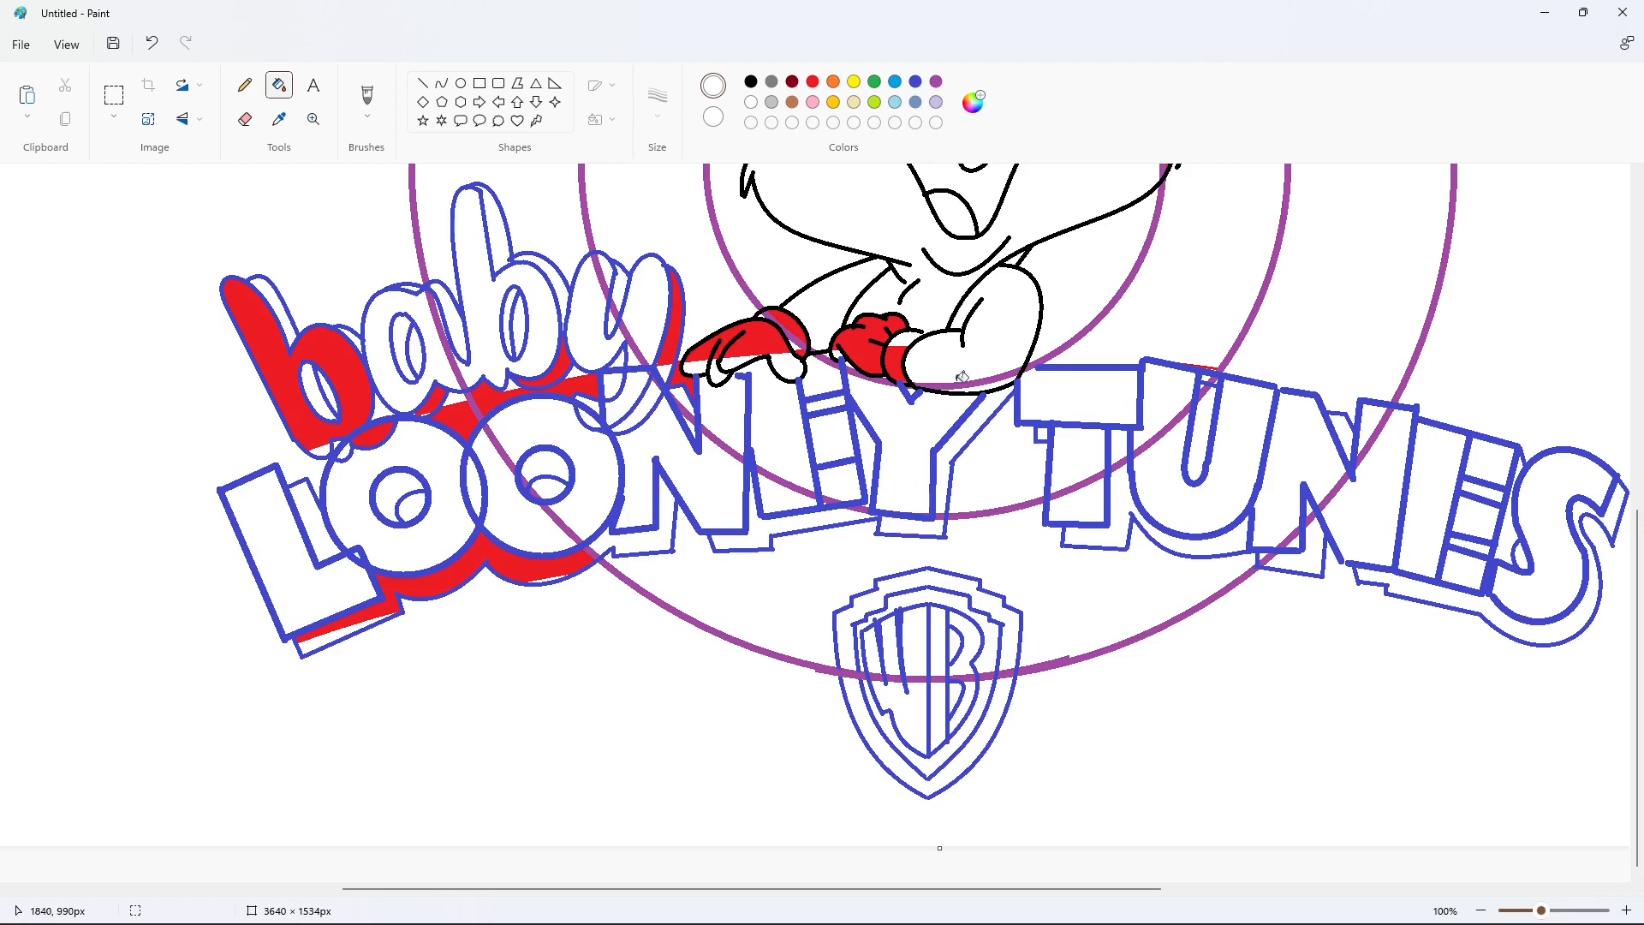
Fill the bunny's red hands, fingers and cuffs with white
left_click(959, 383)
left_click(893, 360)
left_click(858, 344)
left_click(760, 340)
left_click(794, 320)
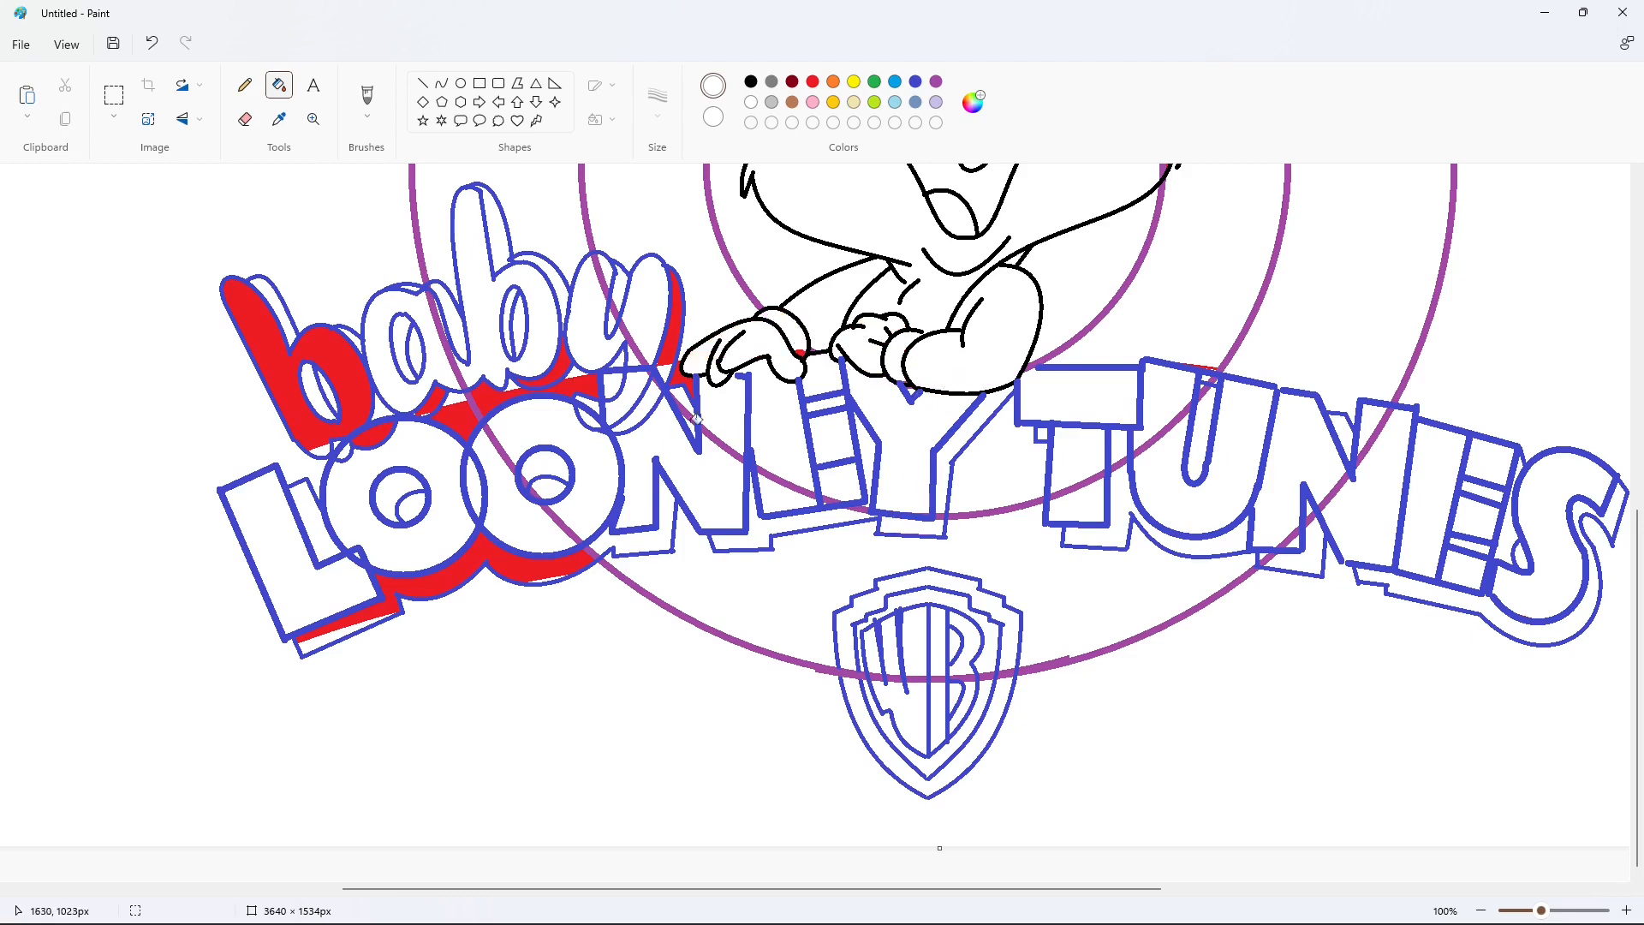
Fill the red shadows below L and OO and the red areas in and beneath baby with white
left_click(524, 569)
left_click(354, 388)
left_click(375, 435)
left_click(456, 420)
left_click(441, 398)
left_click(516, 393)
left_click(561, 368)
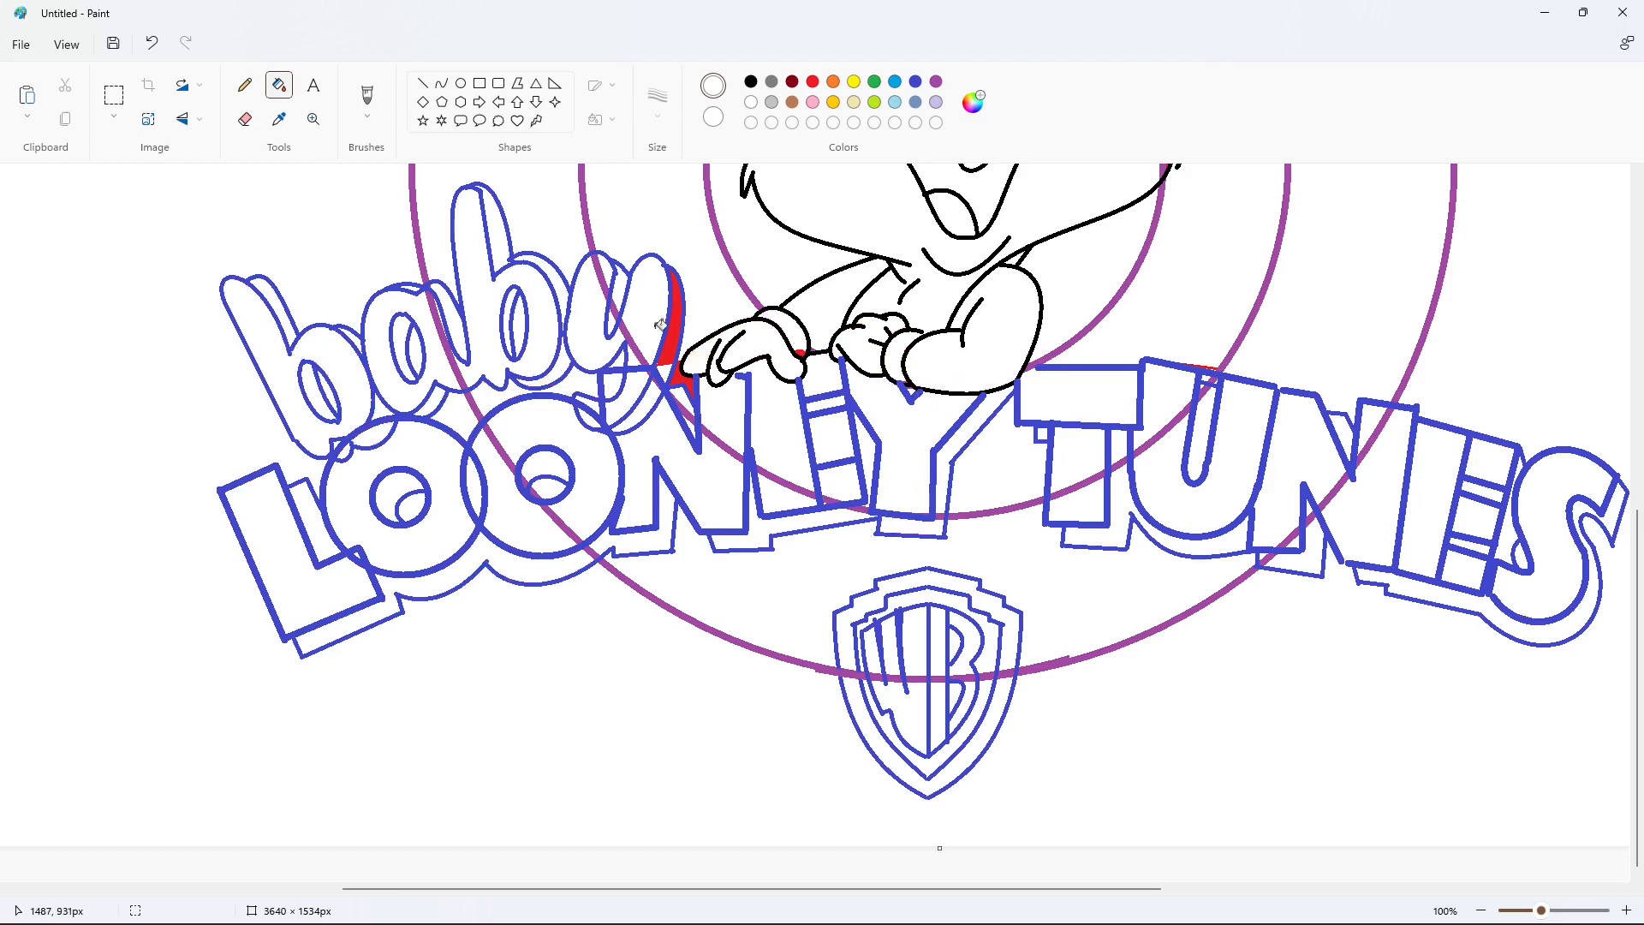
left_click(675, 324)
Refill the ring band above the T and U of TUNES and at the bunny's cheek tip with red and then white
left_click(813, 82)
left_click(1213, 292)
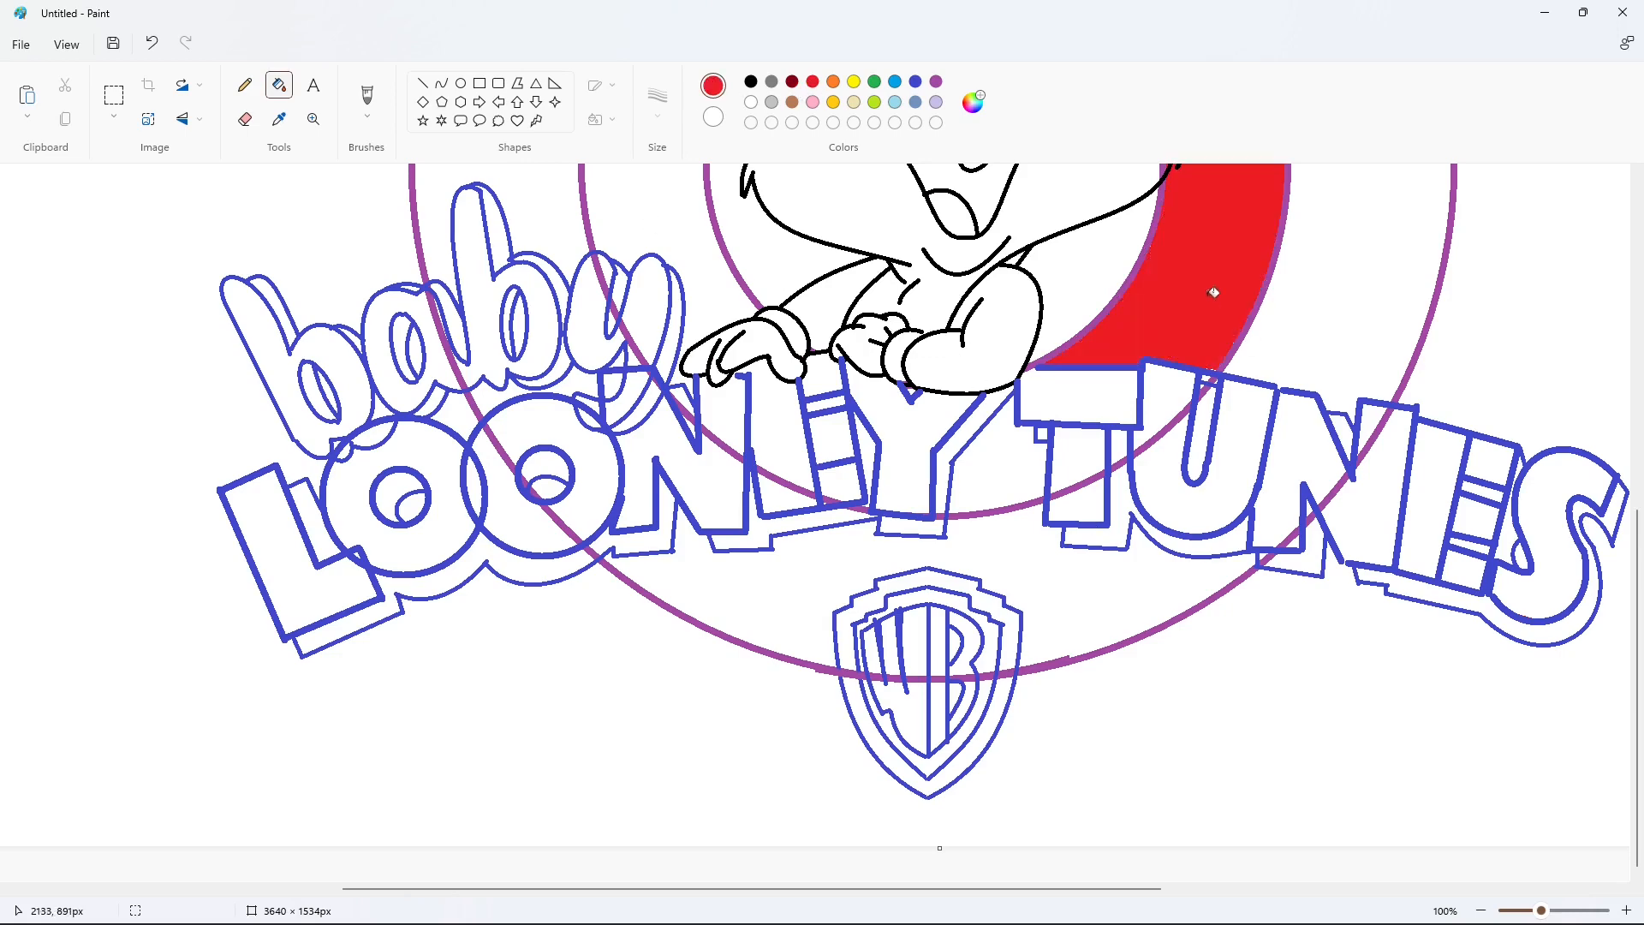
left_click(751, 102)
left_click(1179, 347)
scroll(962, 356, "up", 6)
scroll(1257, 584, "down", 6)
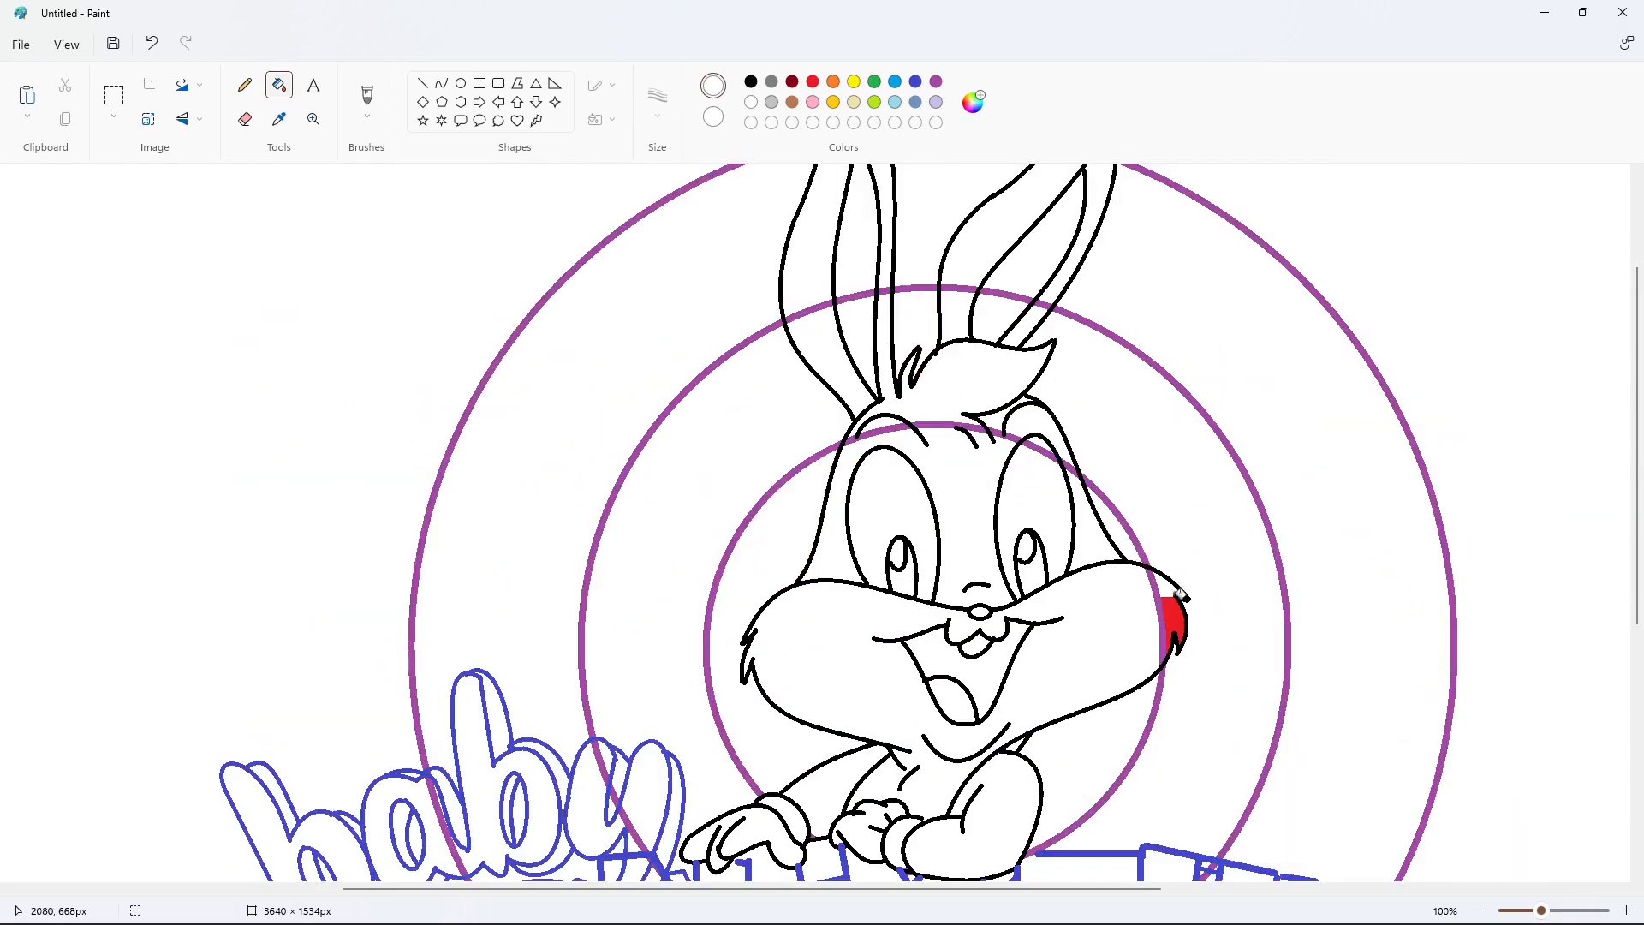
scroll(1256, 584, "down", 3)
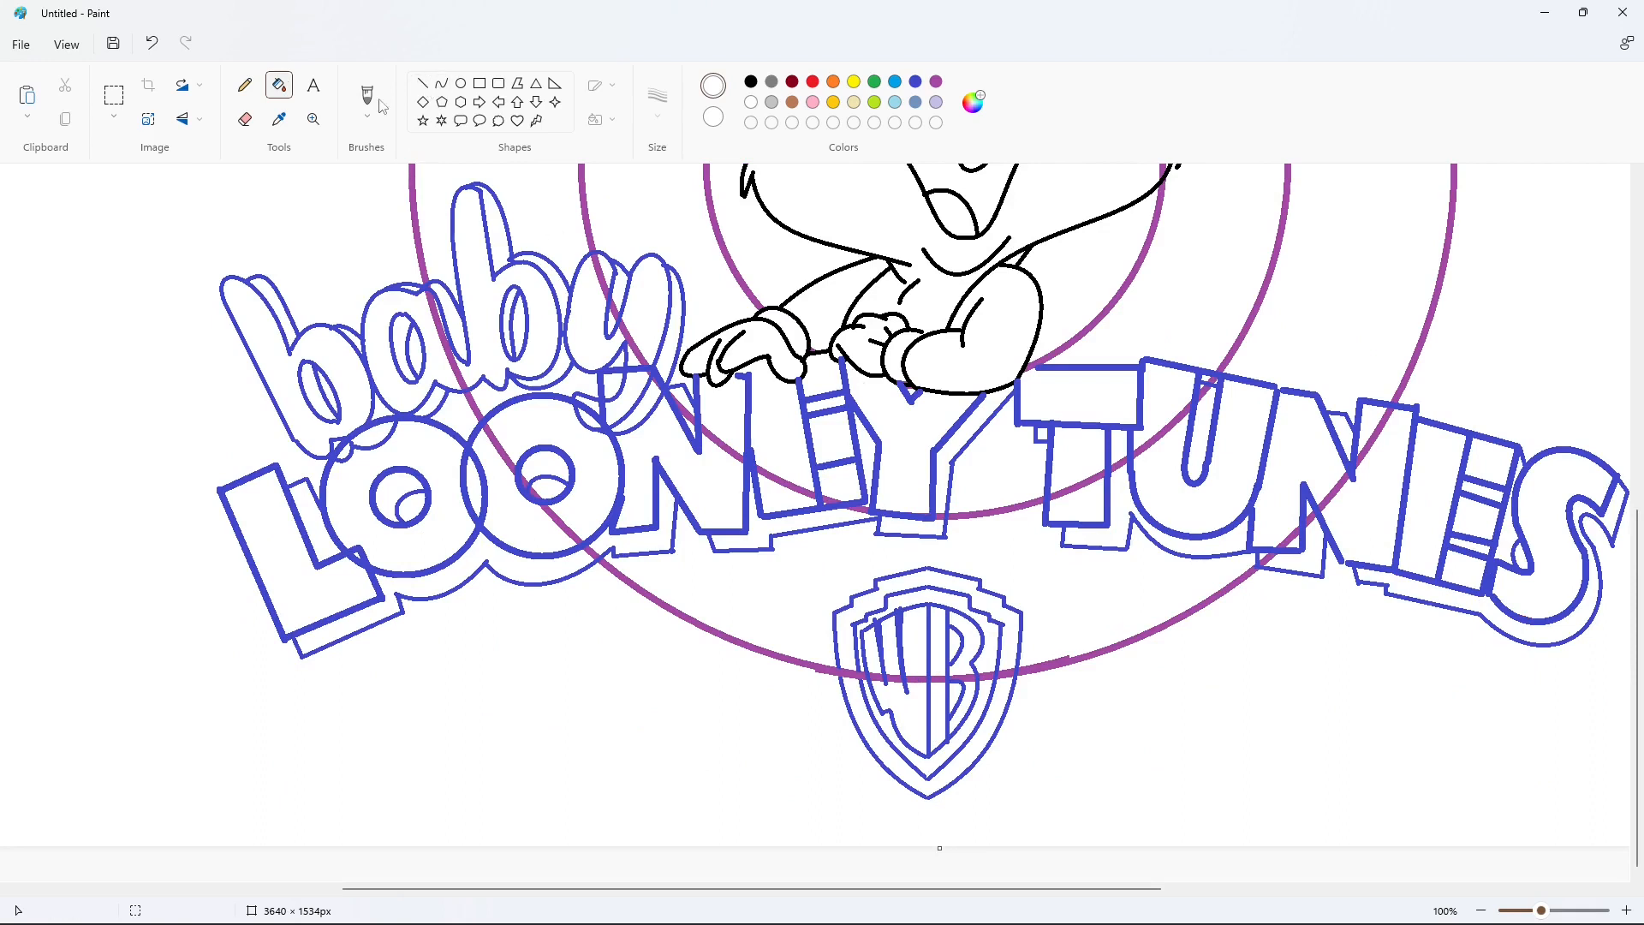
Fill the purple ring pieces crossing the area below baby, the second O and the WB shield with white, and undo the last fill
left_click(467, 386)
left_click(526, 468)
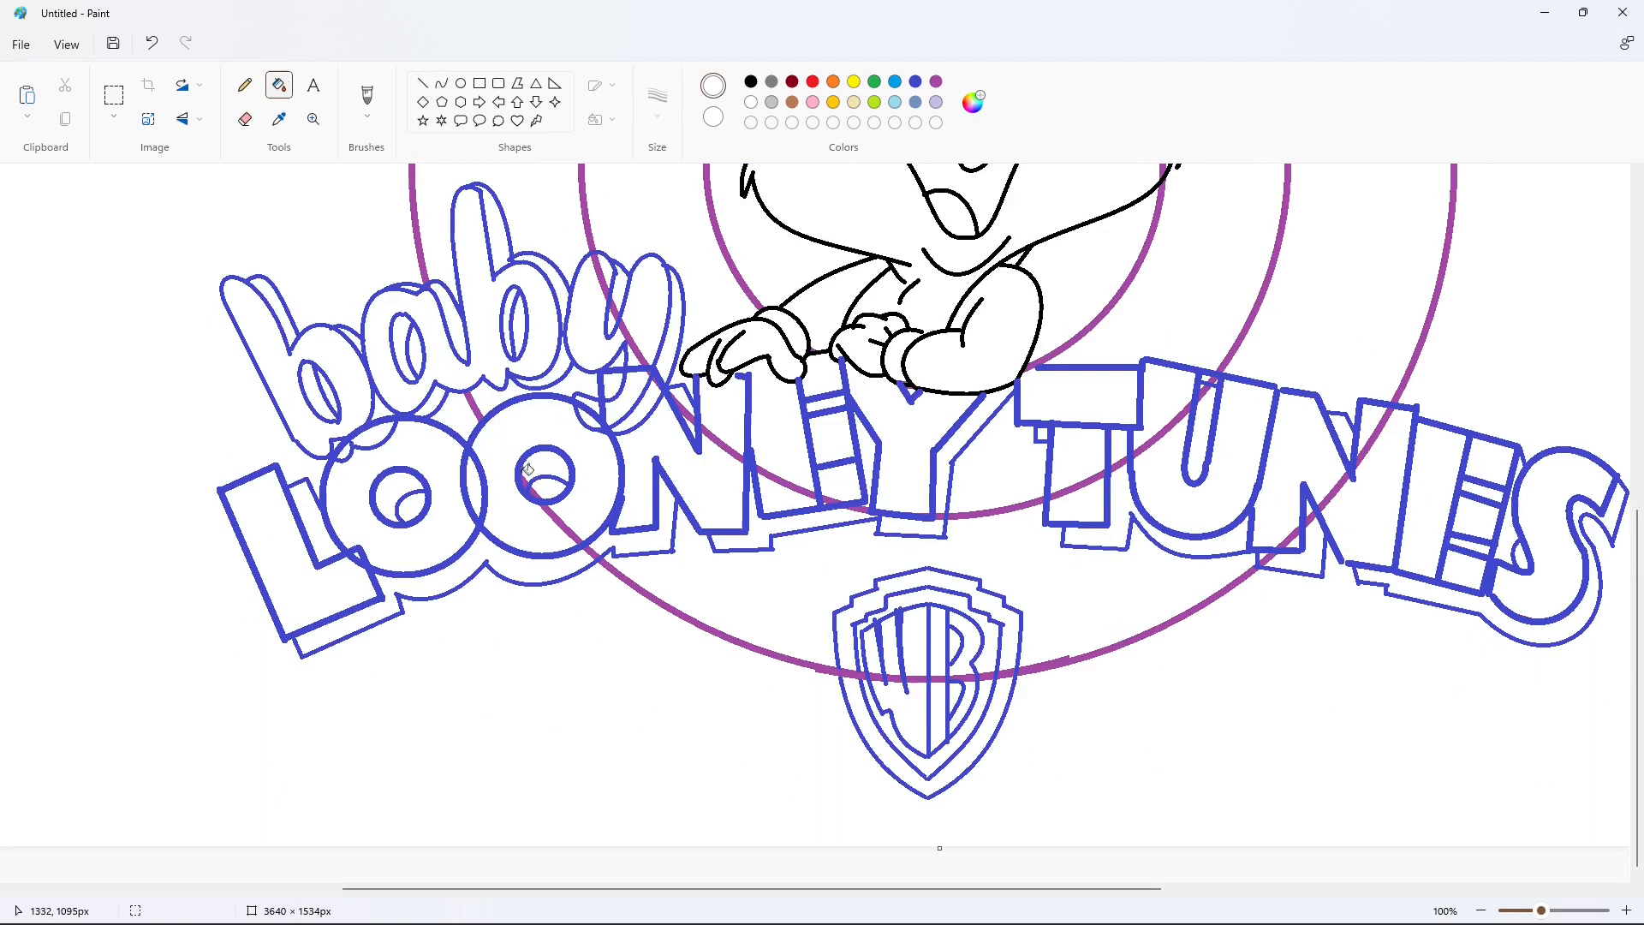
left_click(555, 514)
left_click(593, 553)
left_click(1007, 674)
left_click(987, 676)
left_click(963, 678)
left_click(911, 678)
left_click(874, 677)
left_click(863, 675)
key("ctrl+z")
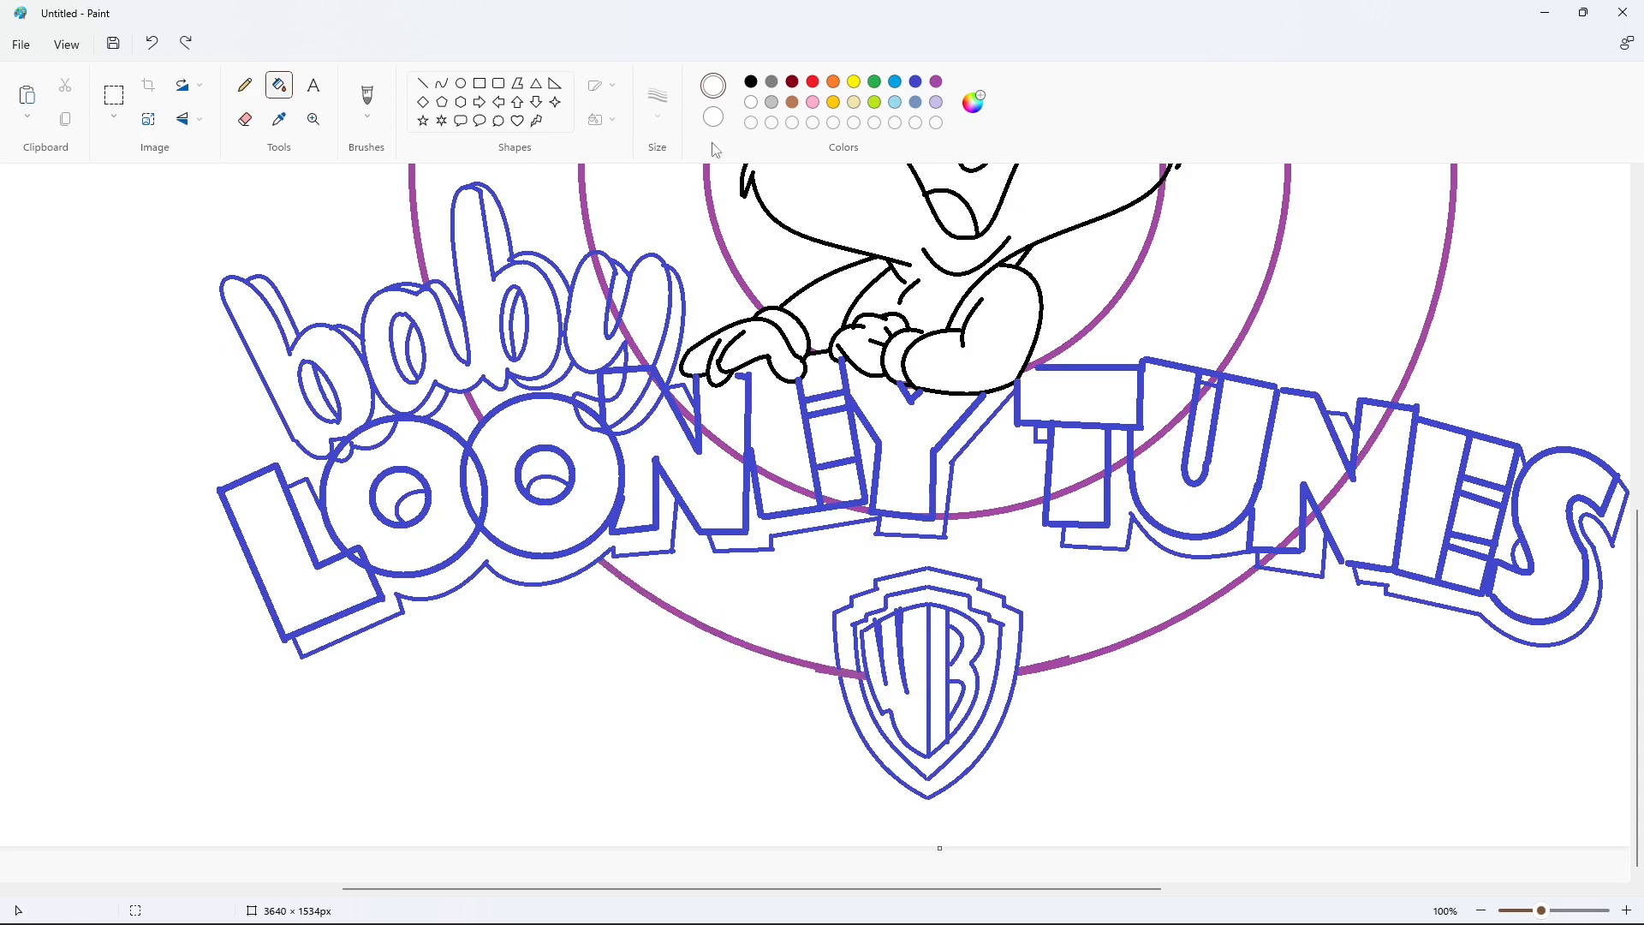
Touch up the WB shield's edge at the ring crossing in blue and fill the remaining purple ring piece inside it with white
left_click(423, 83)
left_click(915, 83)
left_click(658, 104)
left_click(672, 264)
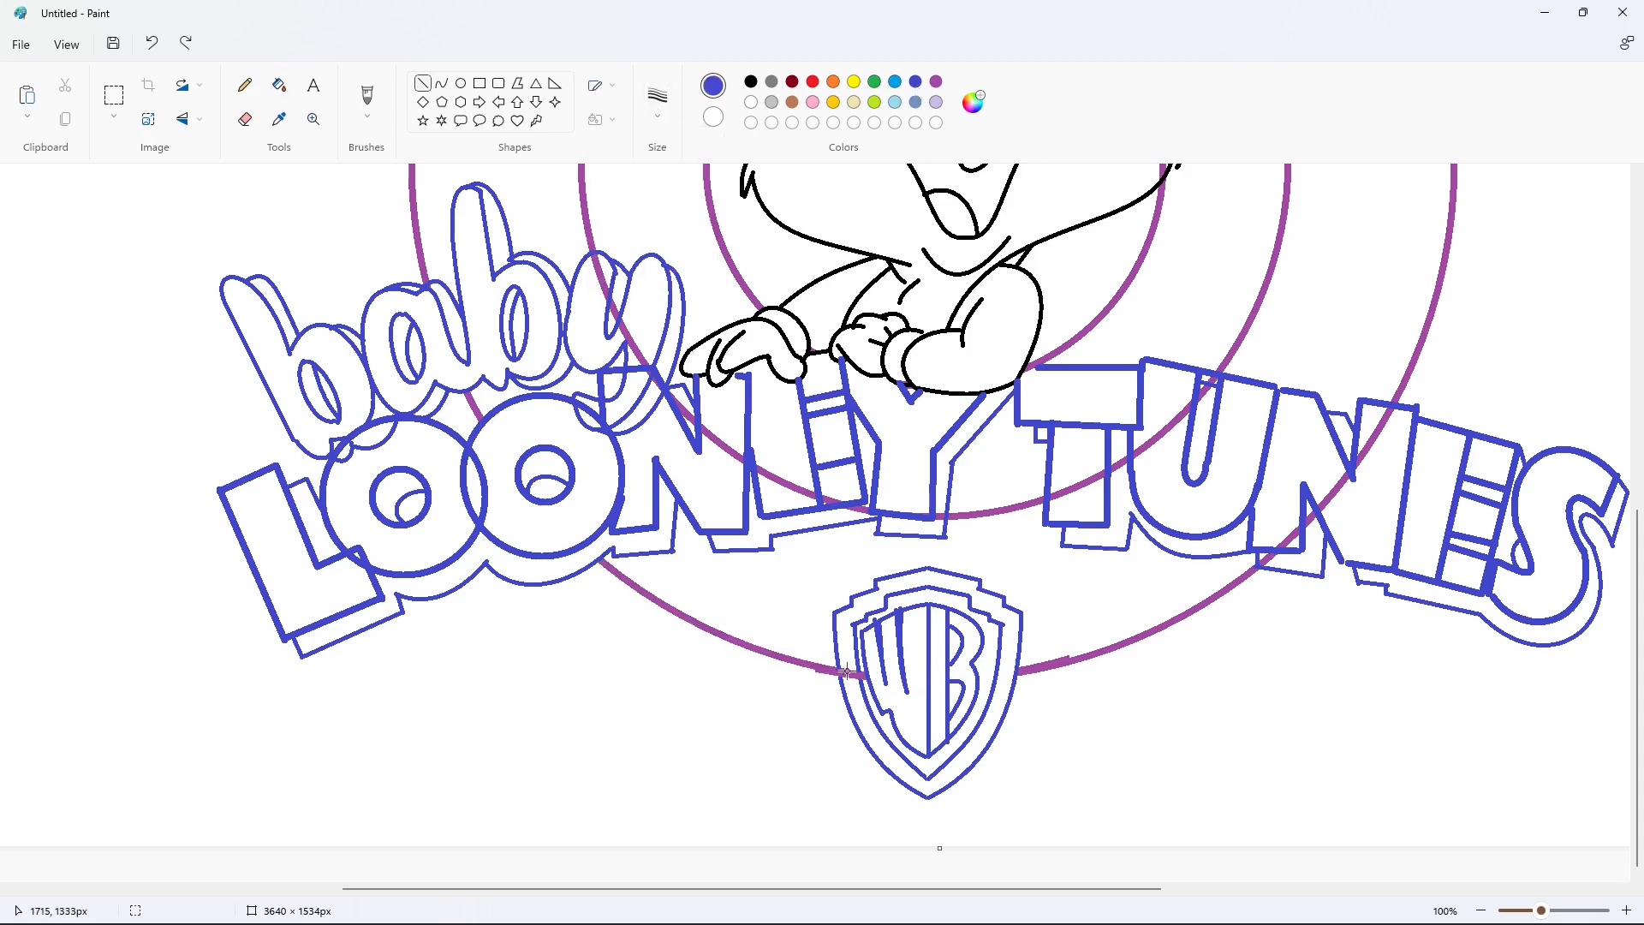
left_click(280, 85)
left_click(751, 102)
left_click(856, 673)
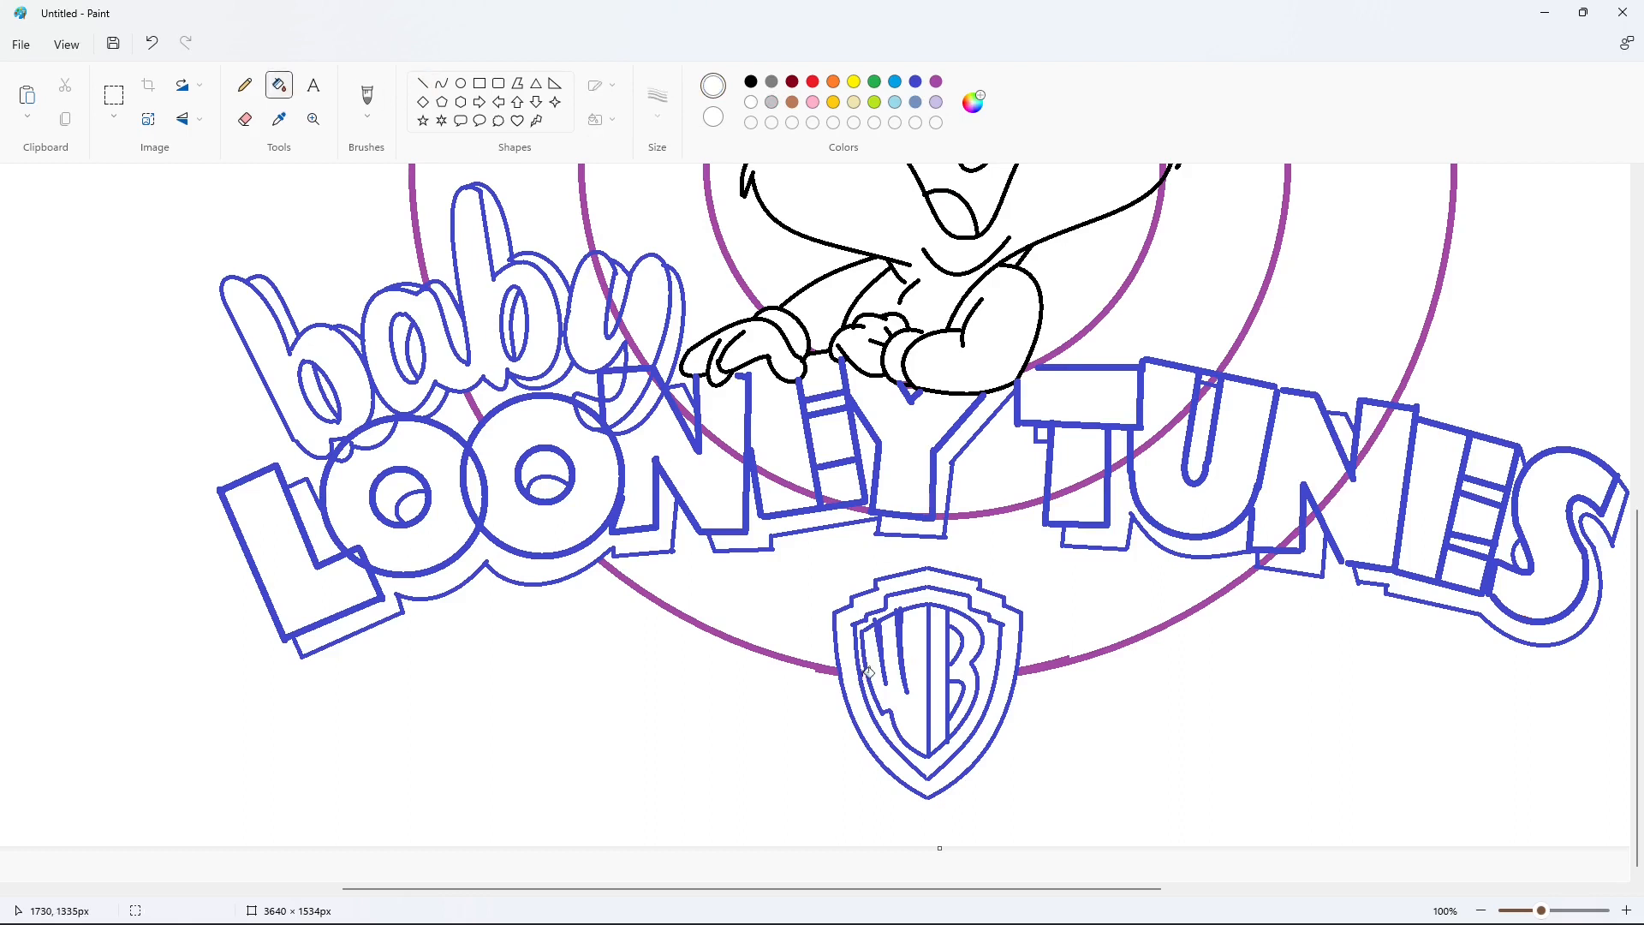
Trim the thickened parts of the outer ring on both sides of the WB shield with white lines
left_click_drag(956, 891, 1111, 891)
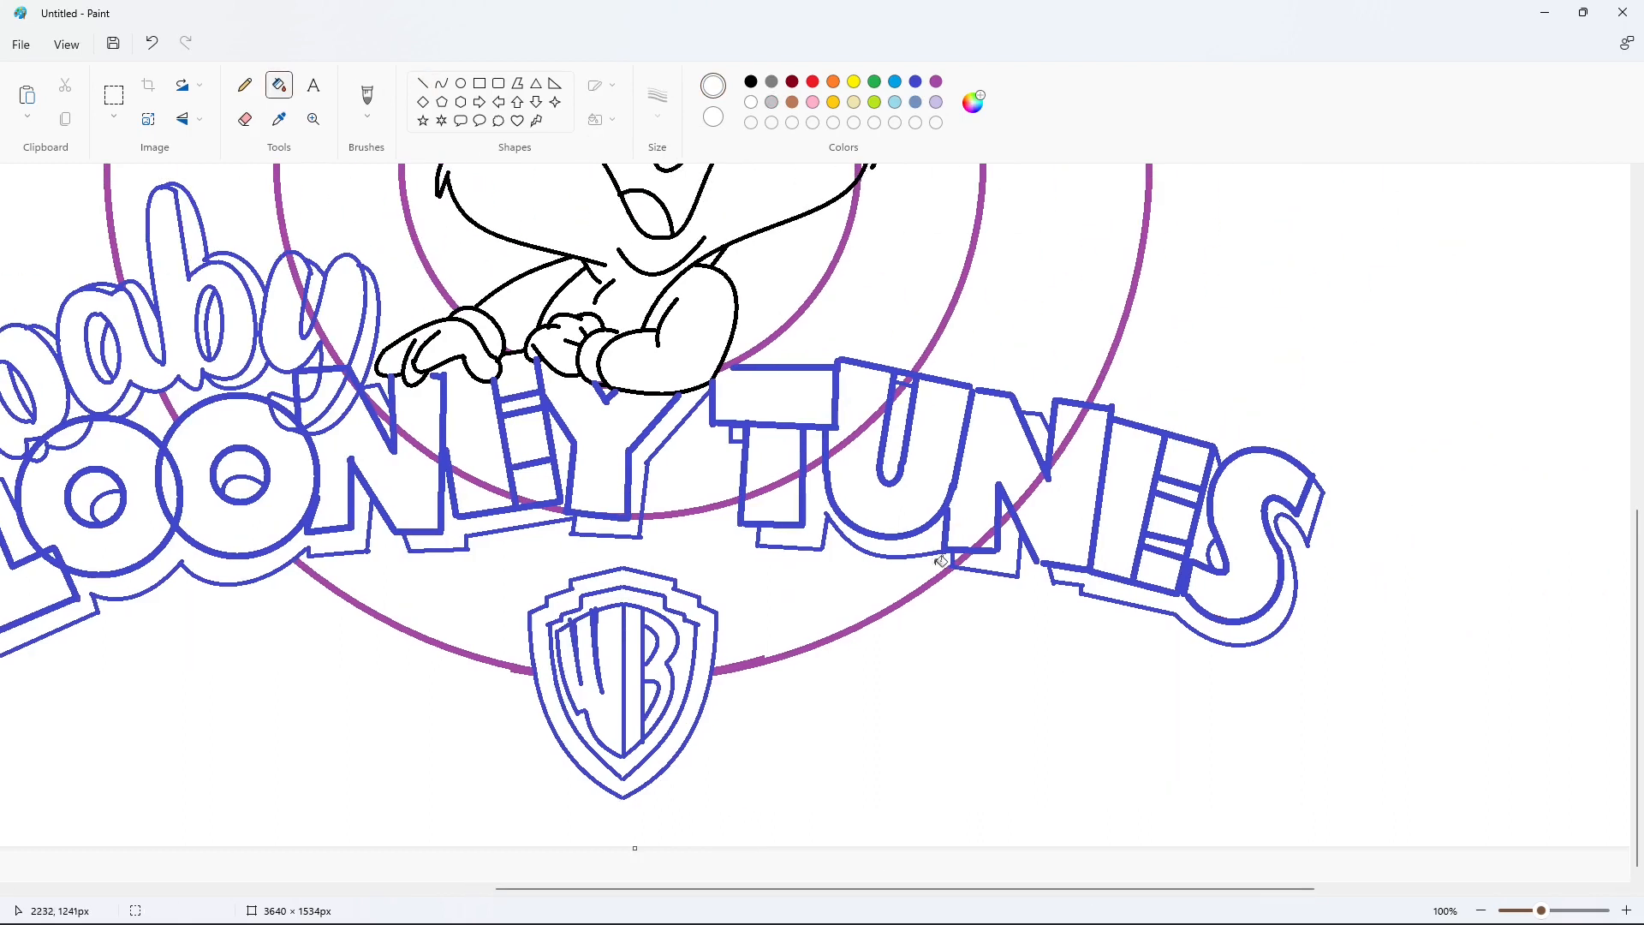
left_click(422, 83)
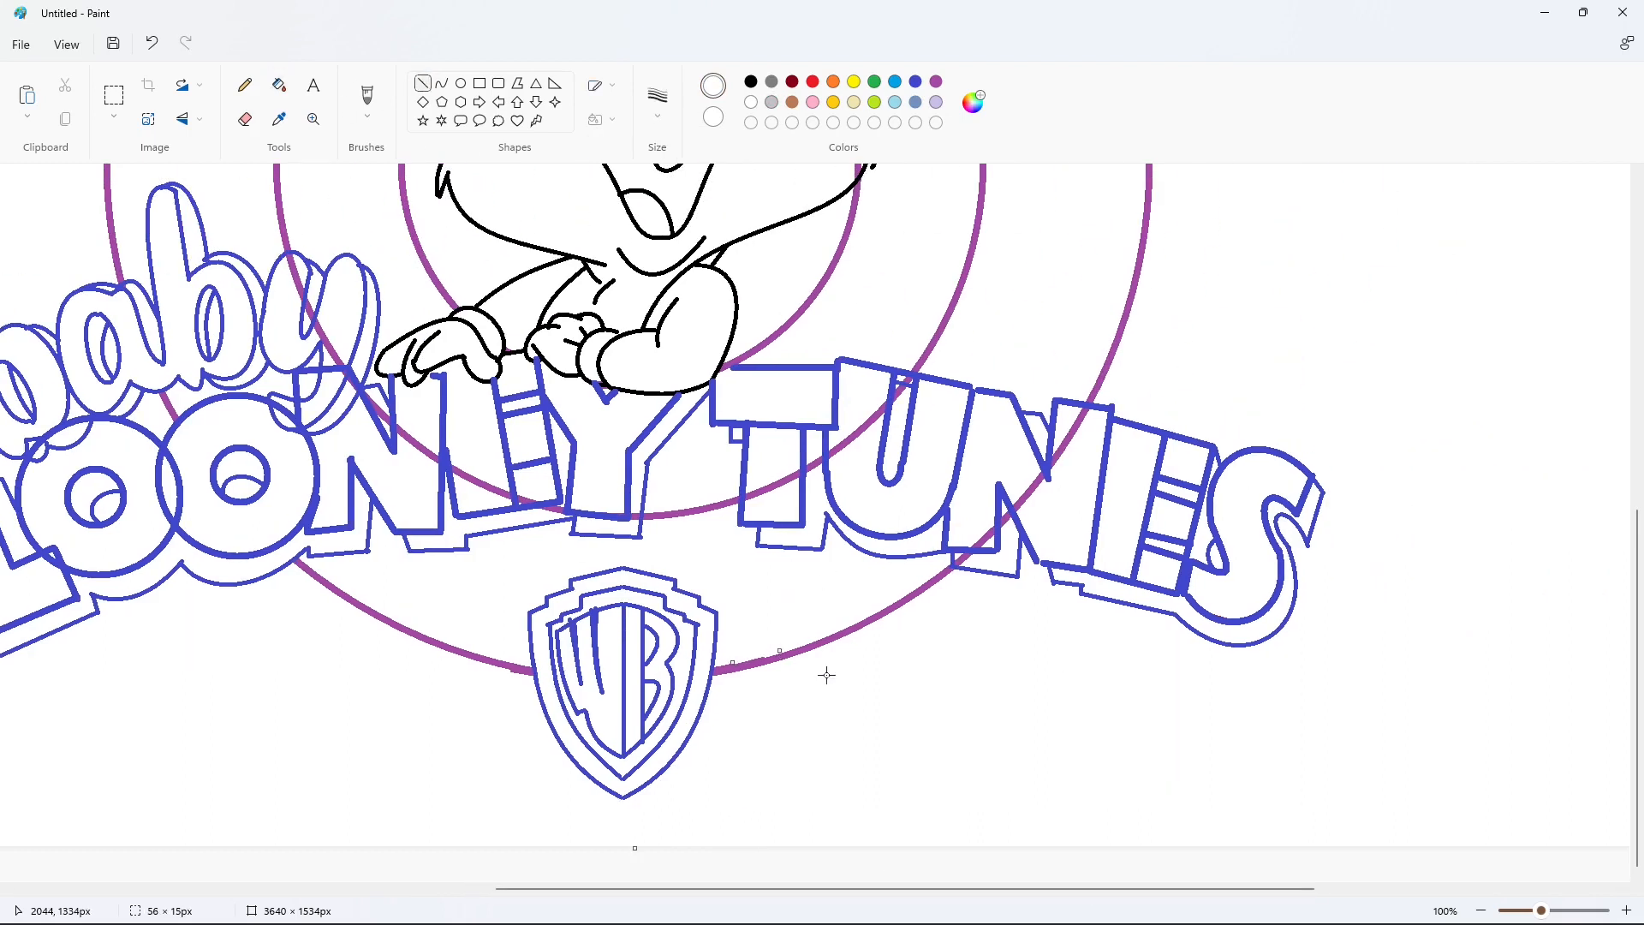
left_click_drag(715, 668, 735, 663)
left_click_drag(504, 674, 519, 677)
left_click(638, 681)
Fill the purple ring pieces crossing the letters of TUNES and LOONEY with white
left_click(280, 85)
left_click(1010, 516)
left_click(1069, 438)
left_click(903, 387)
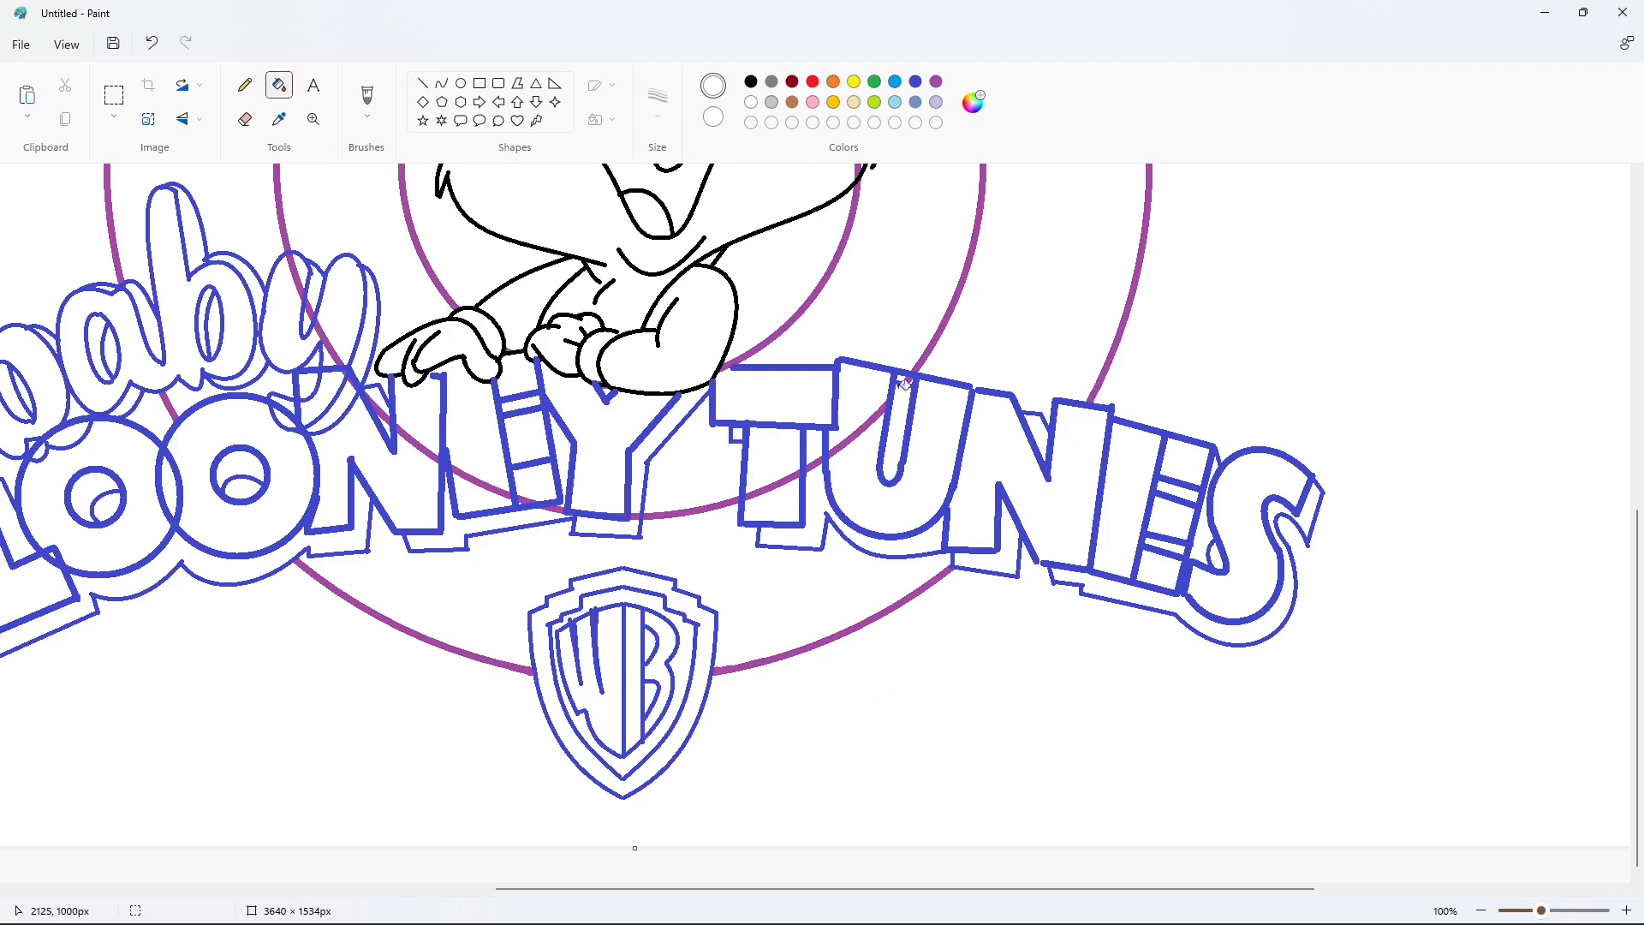
left_click(831, 453)
left_click(791, 475)
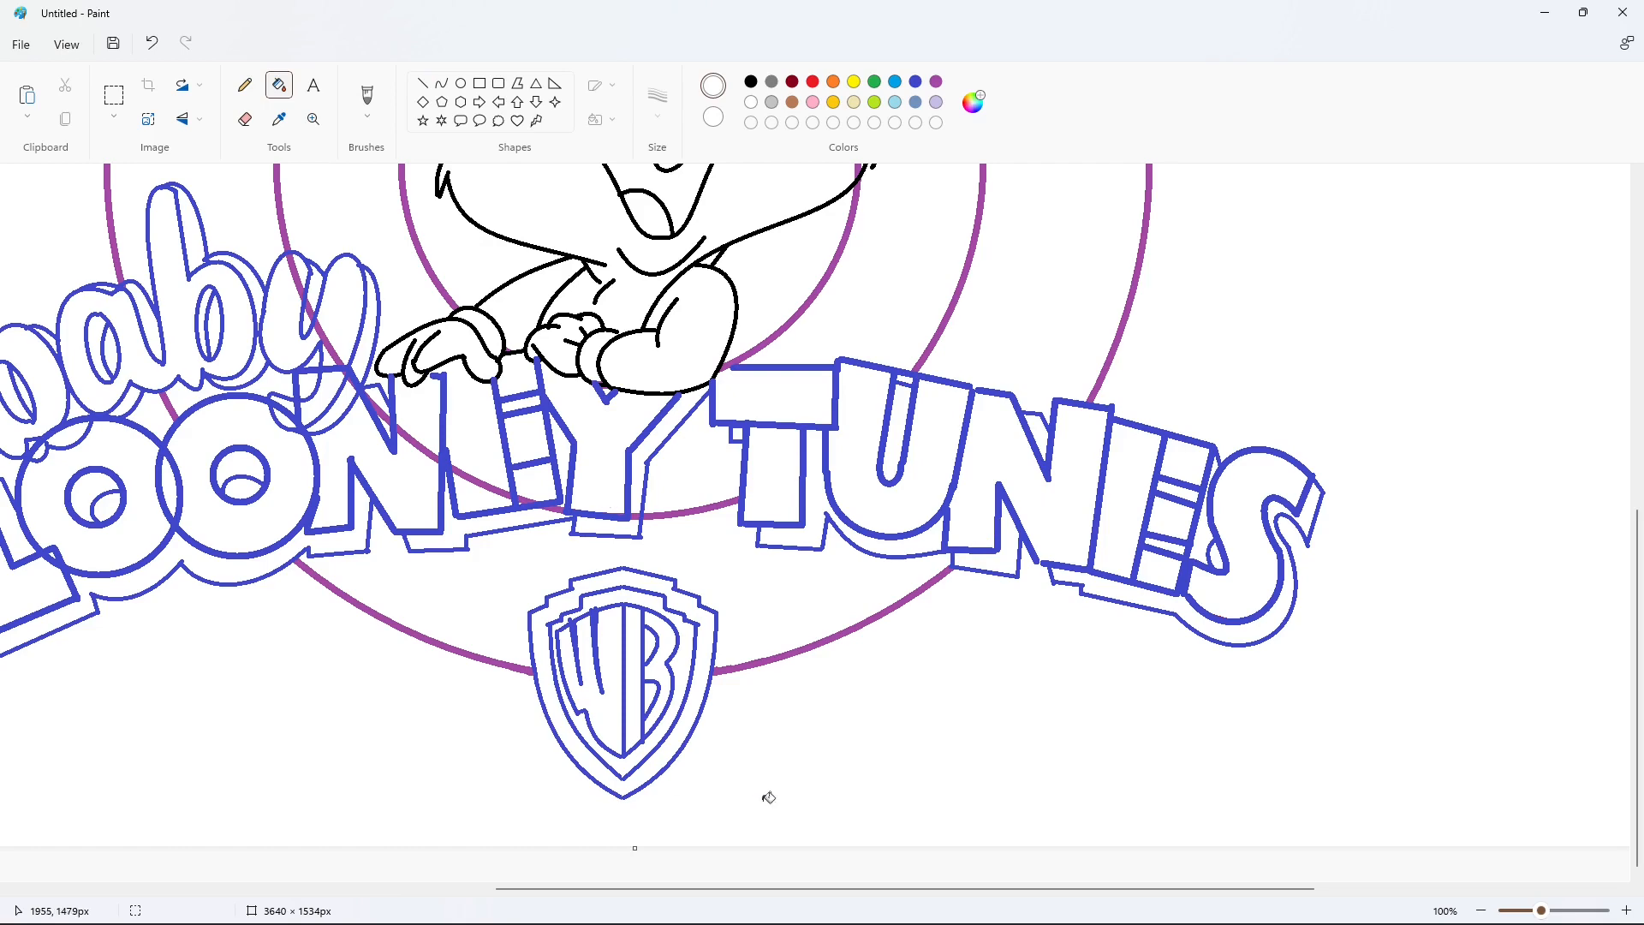
scroll(769, 797, "left", 5)
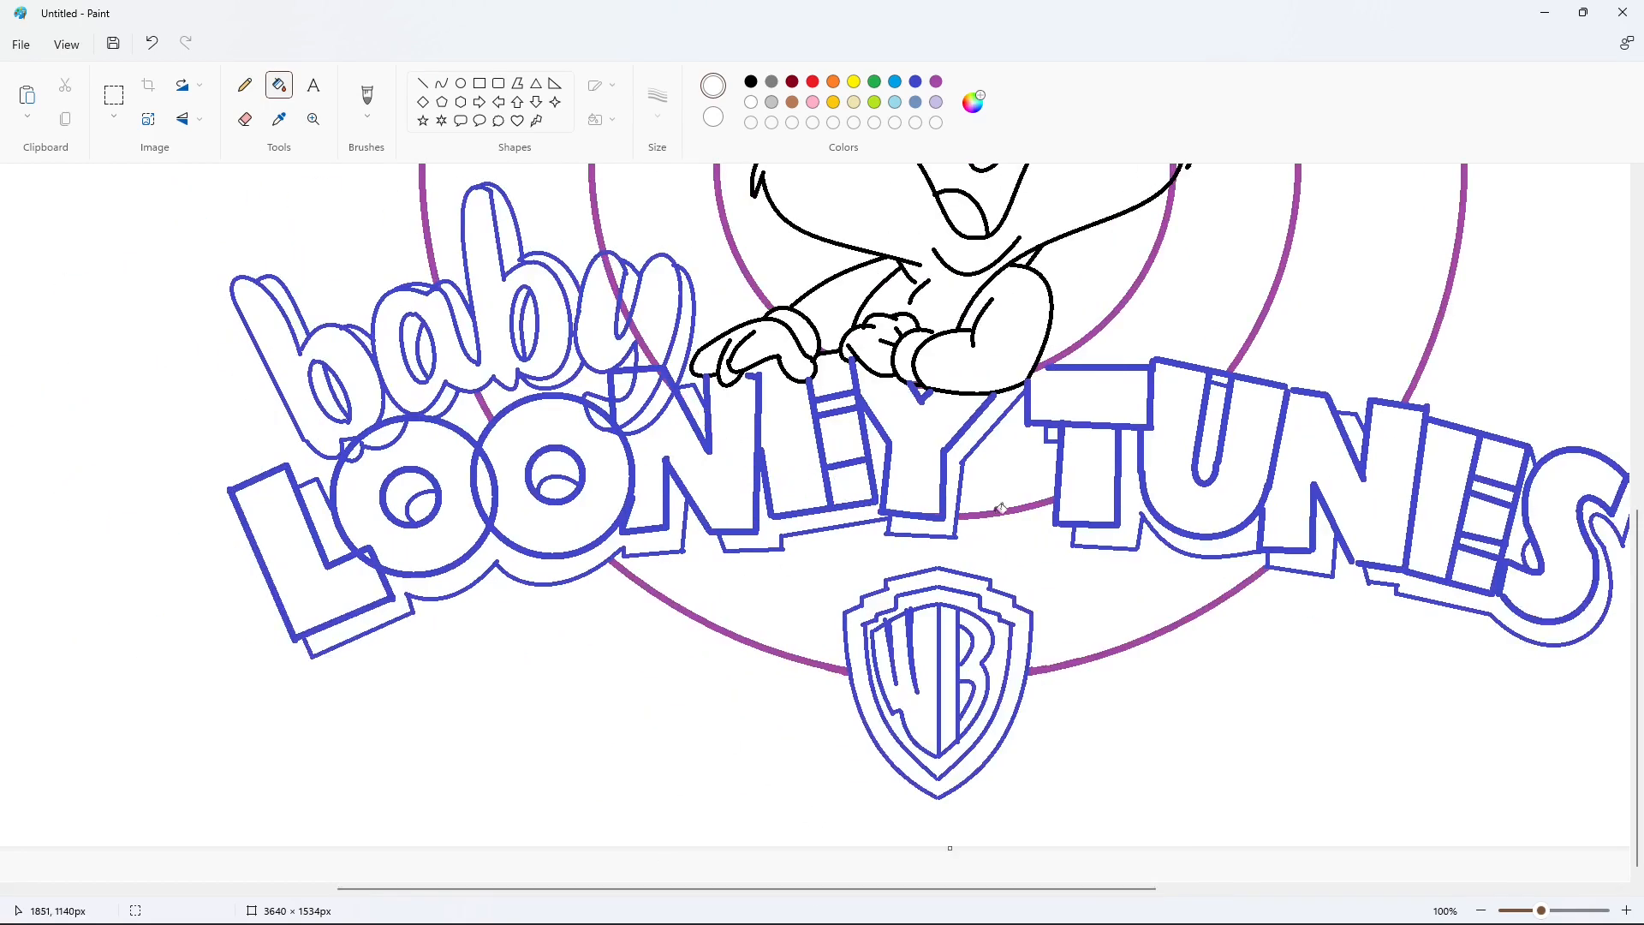
Refill the bunny's cuff above the Y and the spot beneath the y of baby with purple and then white to clear ring remnants
scroll(1055, 542, "up", 2)
left_click(935, 82)
left_click(911, 531)
left_click(923, 568)
left_click(752, 102)
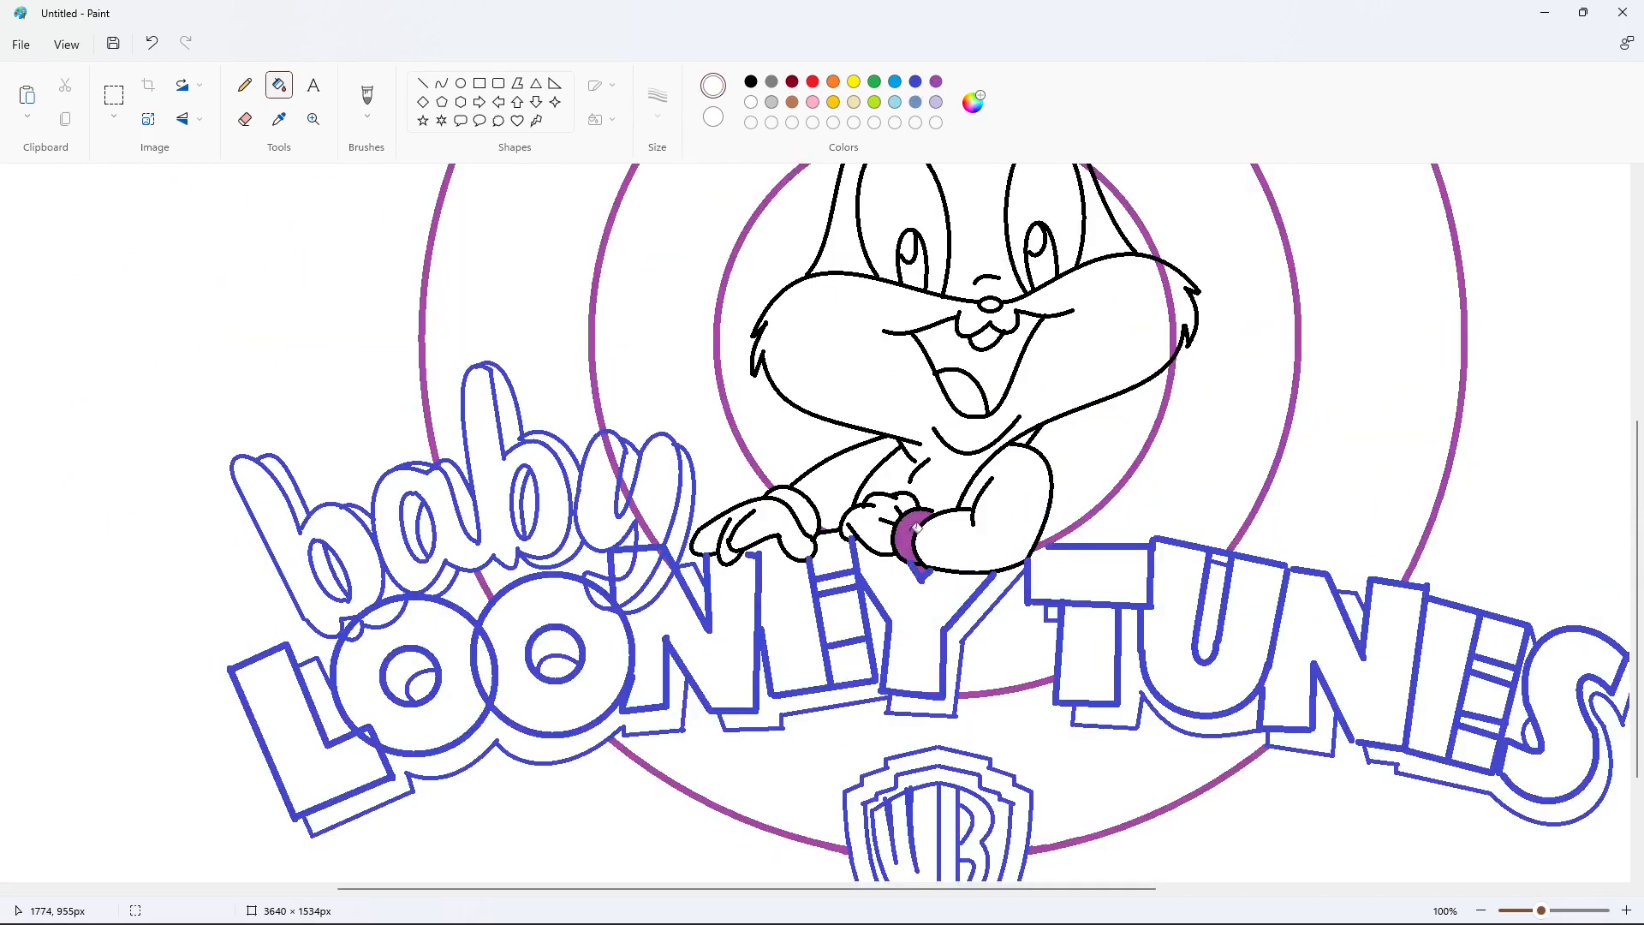
left_click(914, 531)
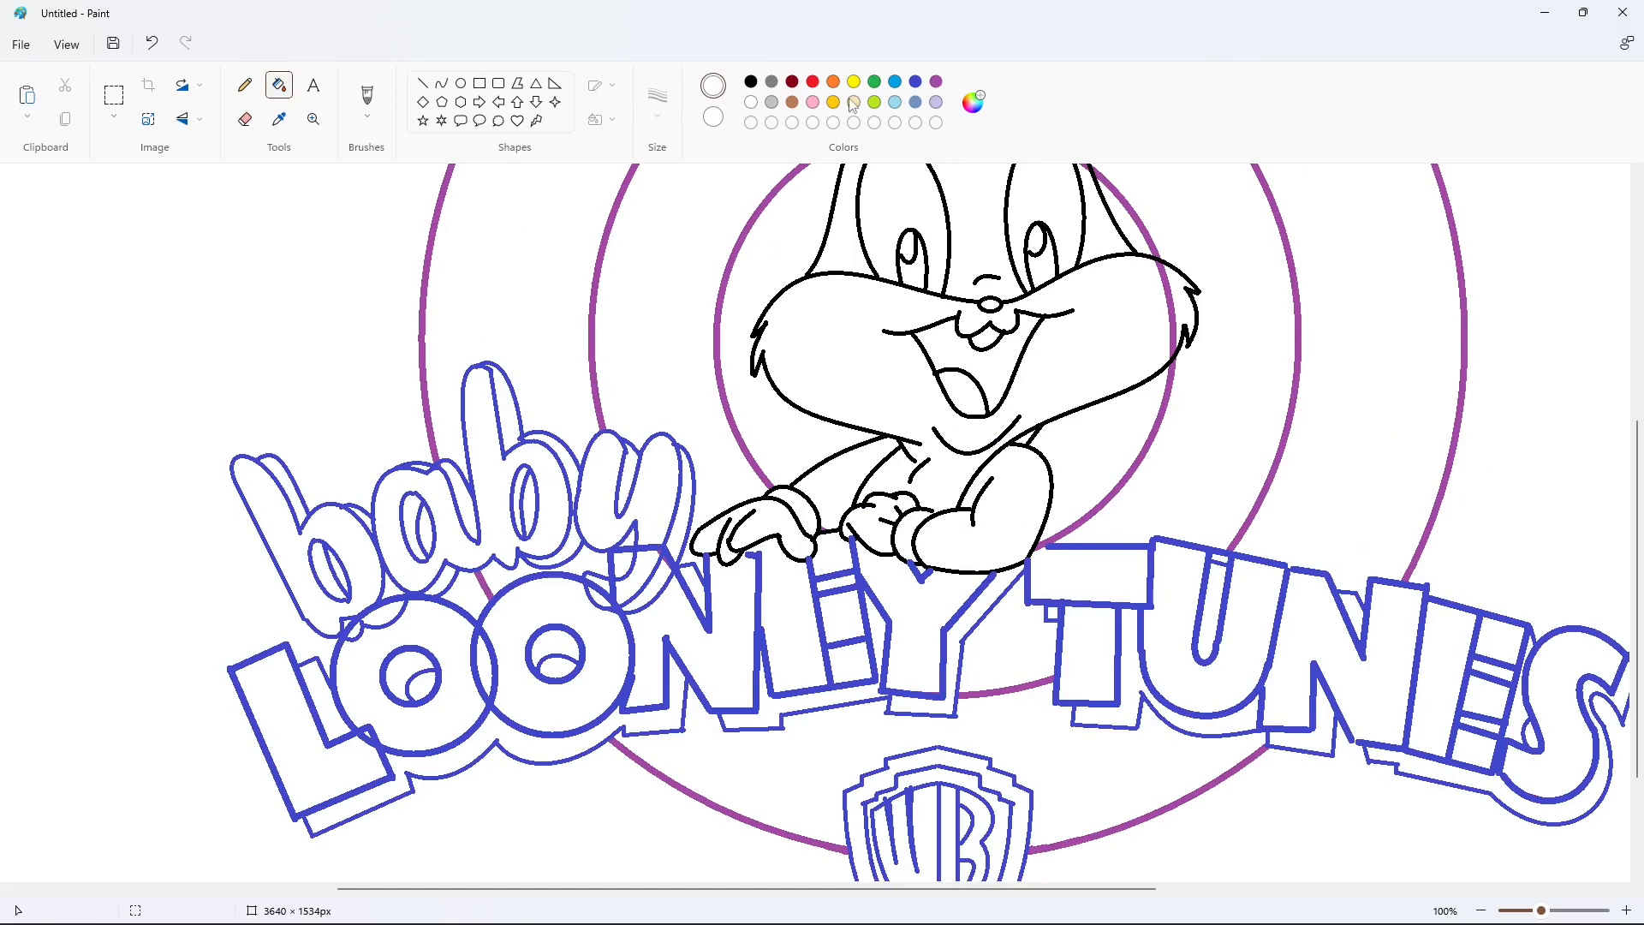
left_click(935, 83)
left_click(660, 572)
left_click(752, 102)
left_click(651, 575)
Fill the purple ring pieces crossing the bunny's ears, forehead and side of the head with white
scroll(1235, 452, "up", 4)
left_click(831, 363)
left_click(1019, 346)
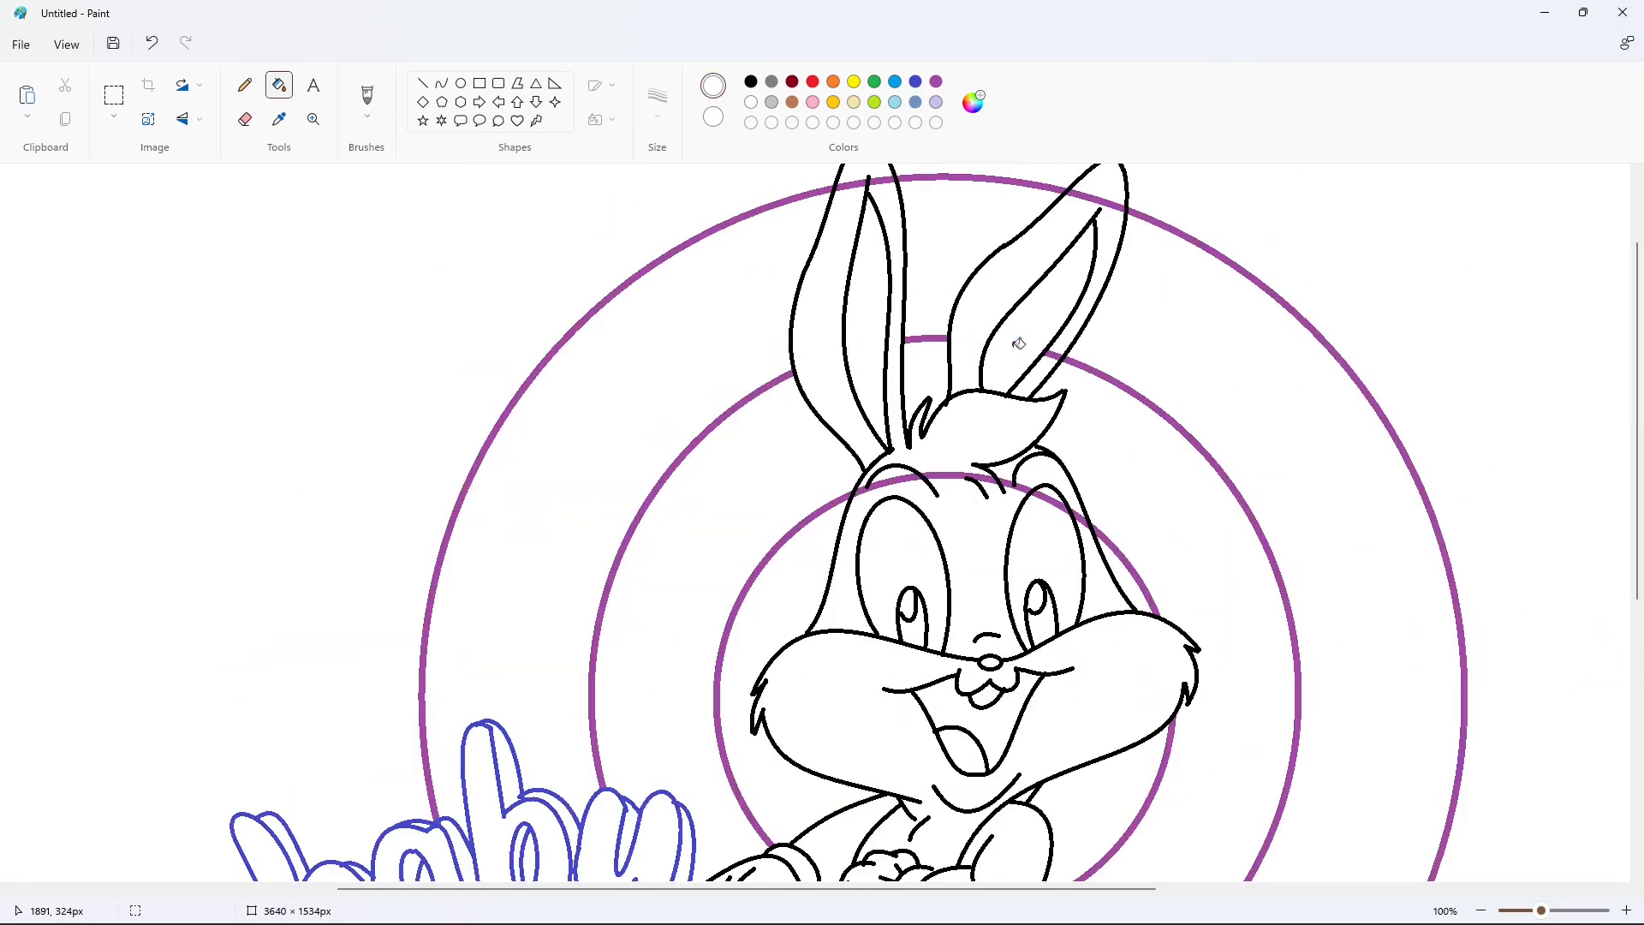
left_click(882, 481)
left_click(946, 474)
left_click(1011, 482)
left_click(1048, 495)
left_click(1080, 521)
Refill the bunny's outstretched arm and the Y of LOONEY with purple and then white to clear ring remnants
scroll(1230, 689, "down", 4)
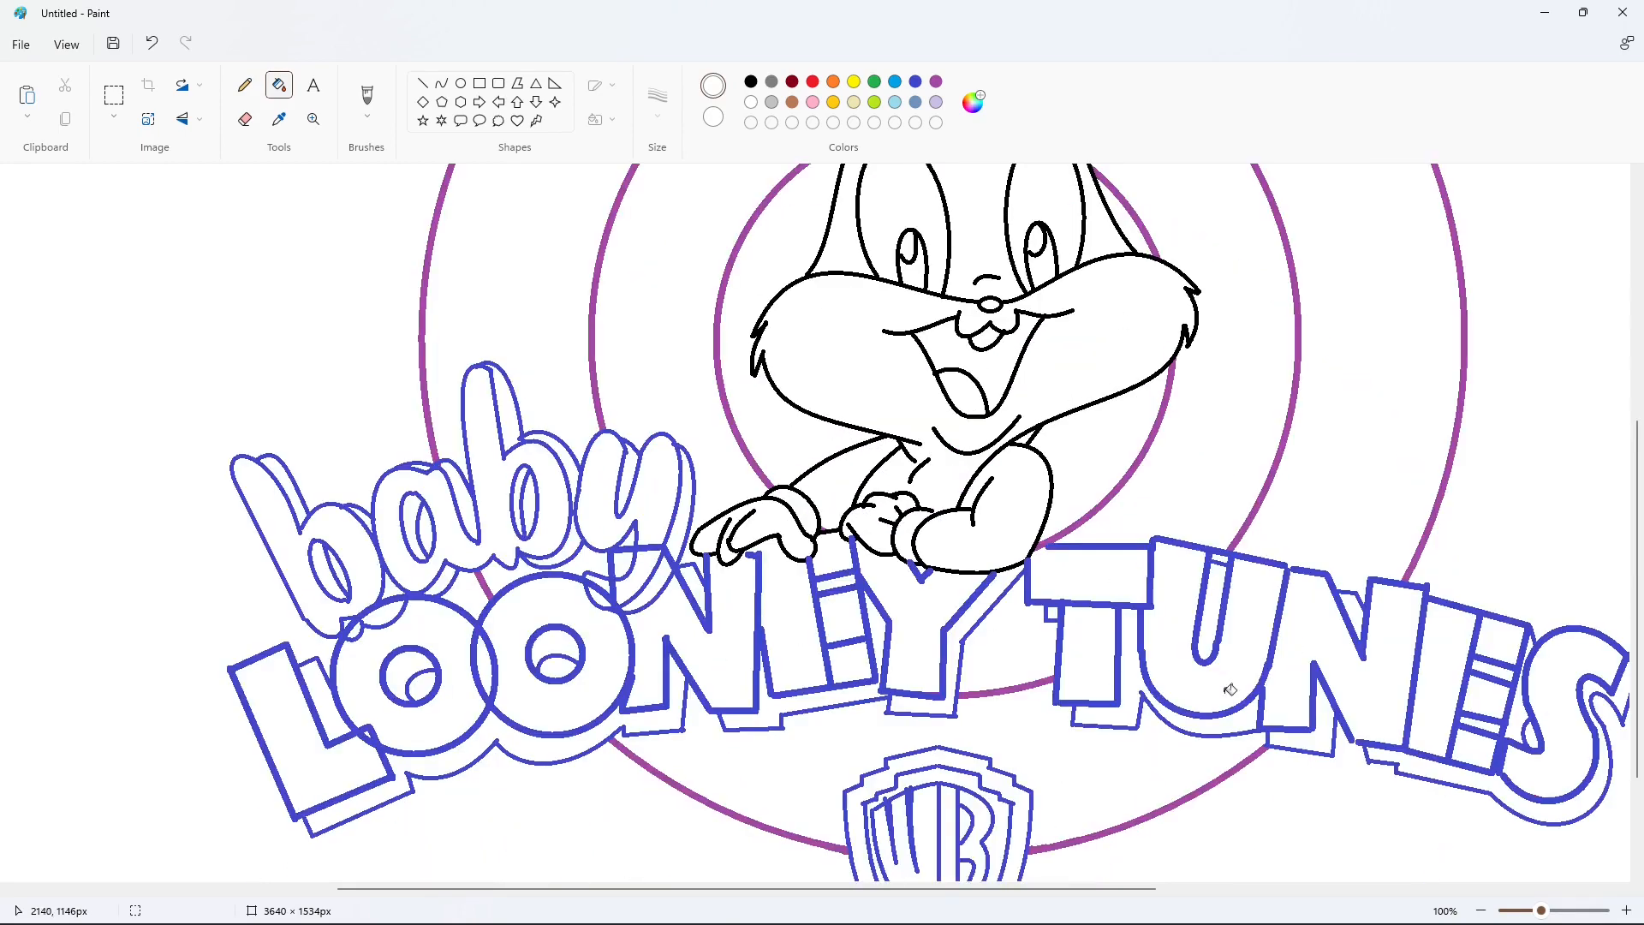
left_click(938, 82)
left_click(848, 486)
left_click(752, 102)
left_click(848, 486)
scroll(1405, 781, "down", 2)
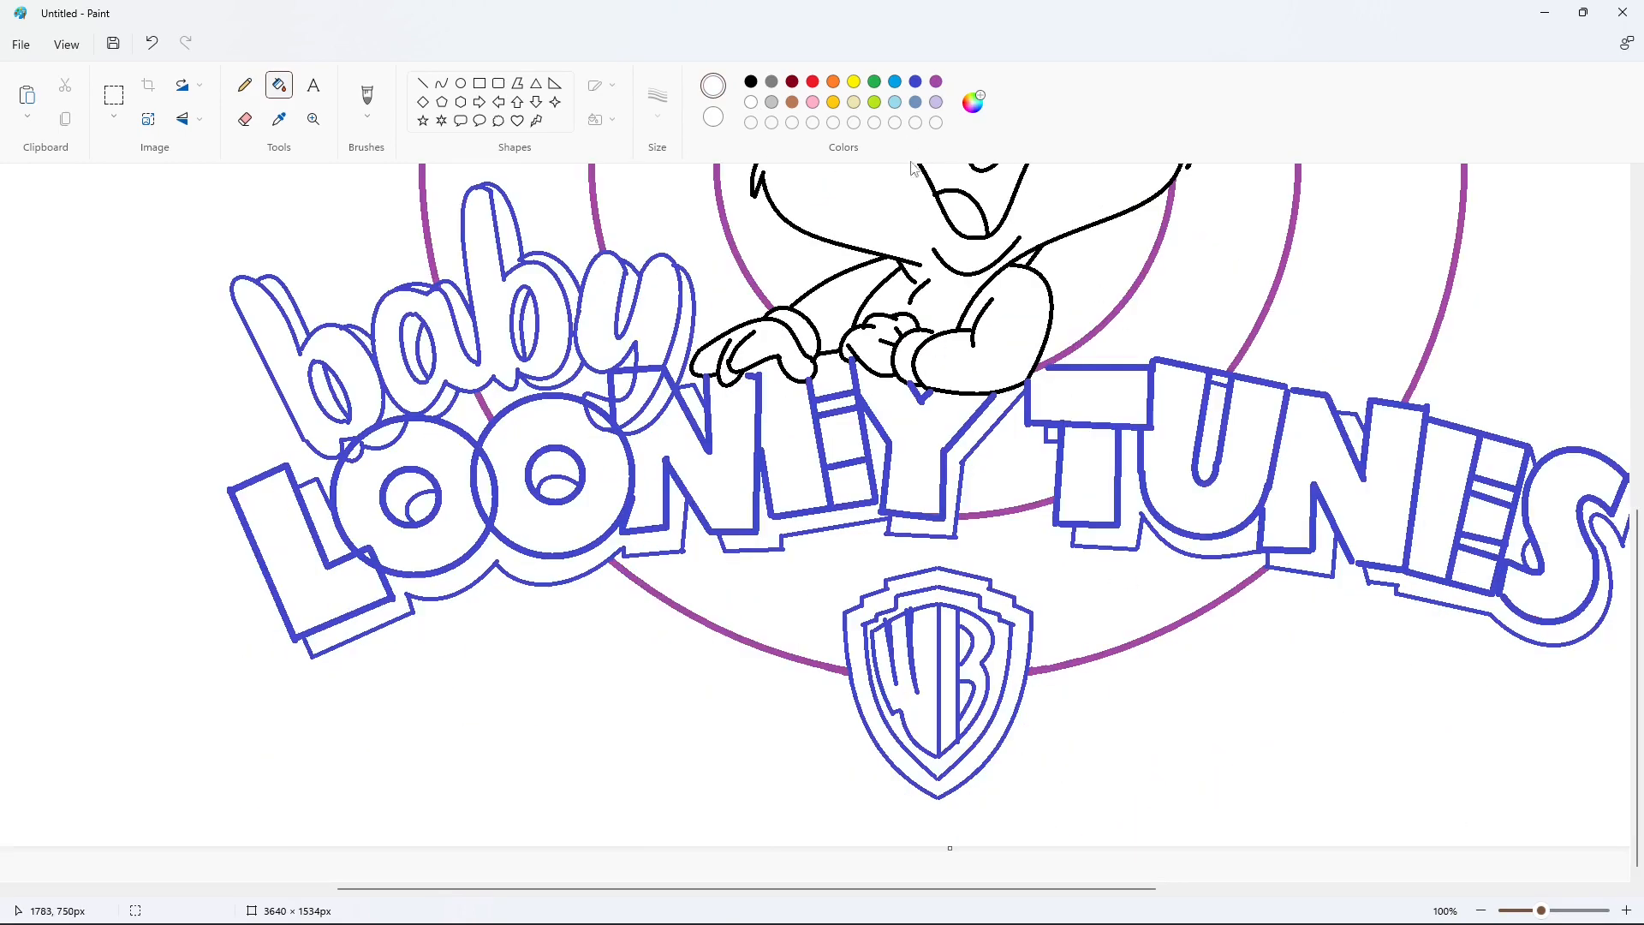
left_click(936, 82)
left_click(921, 452)
left_click(751, 102)
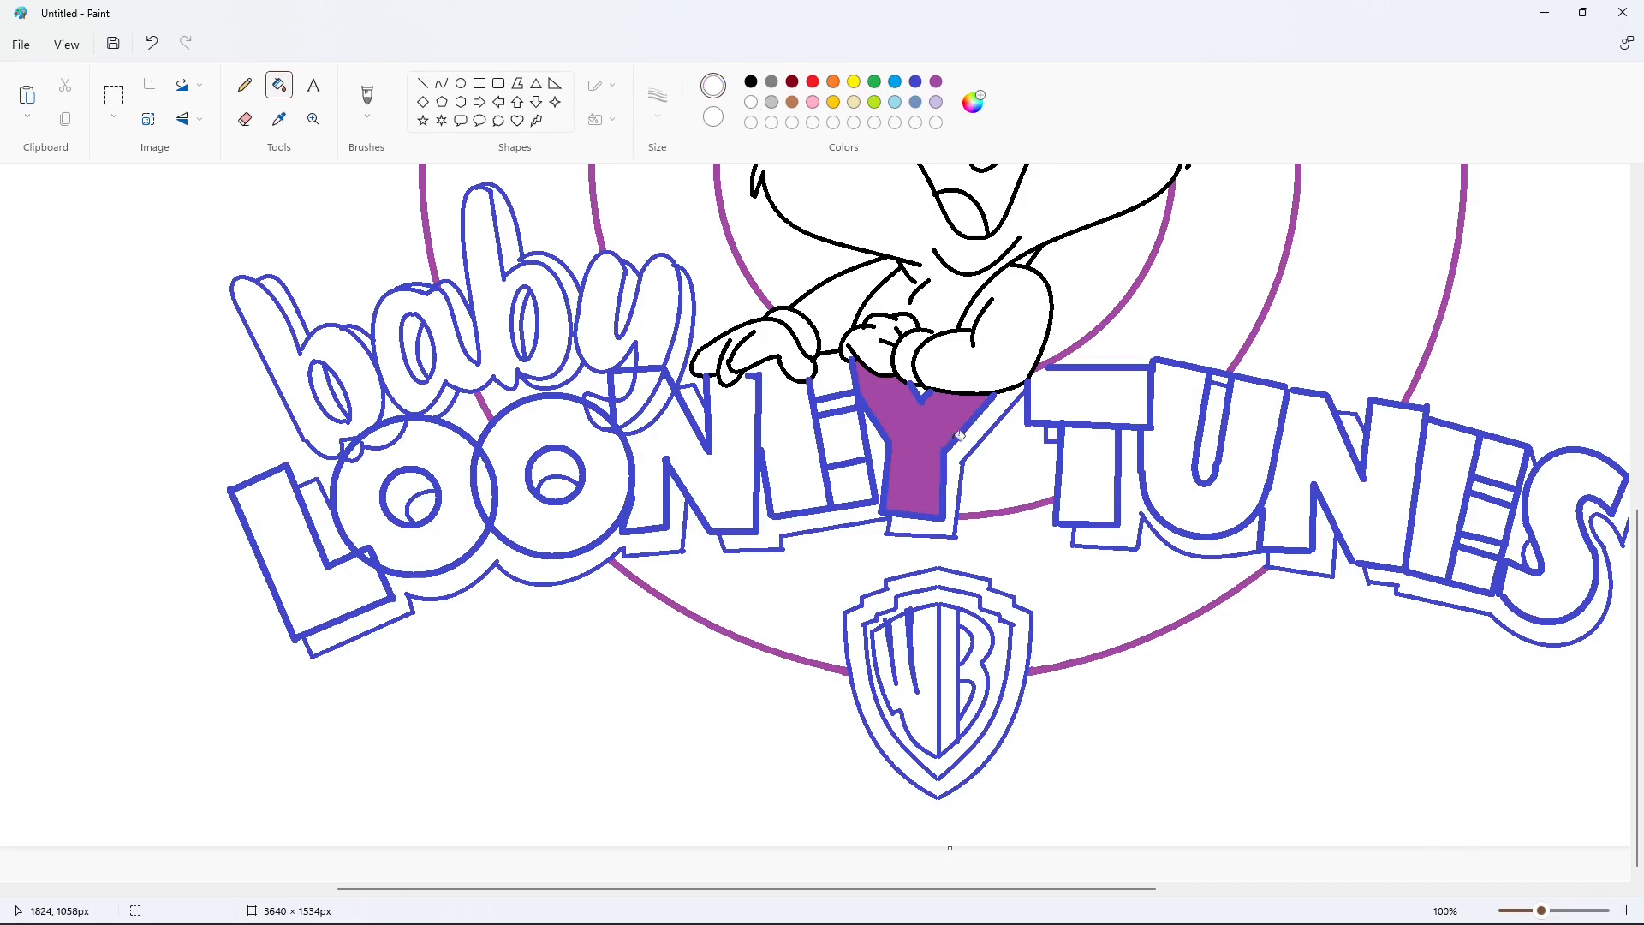
left_click(921, 452)
Fill the shadow, inner opening and underside of the first b in baby with blue
scroll(1489, 785, "down", 2)
left_click(1542, 910)
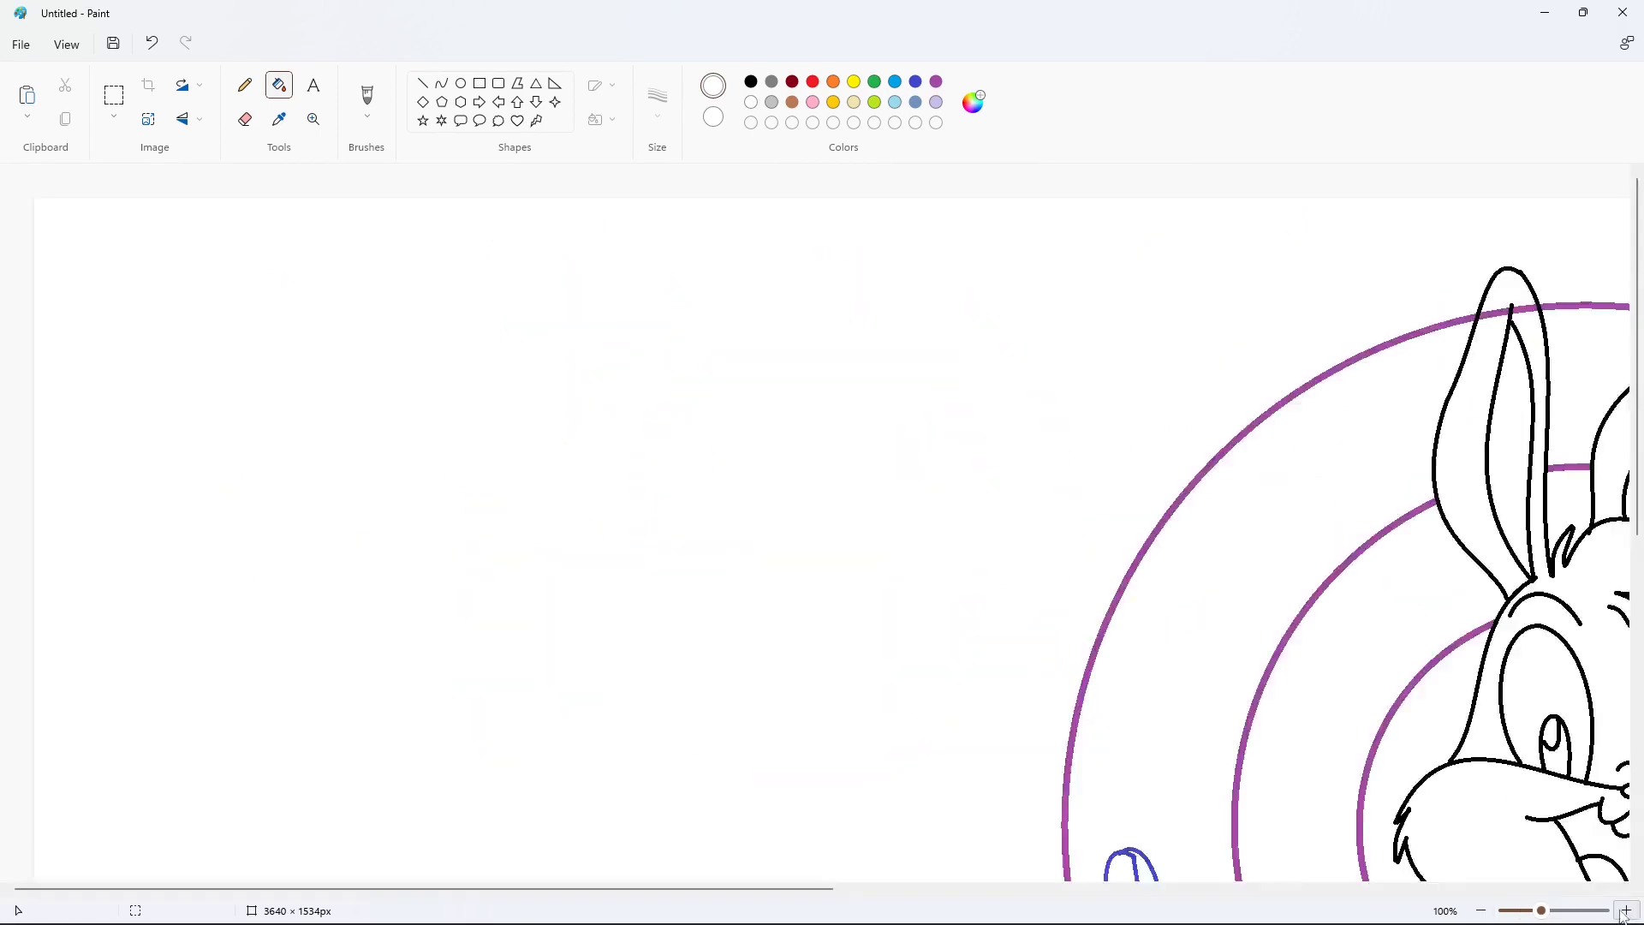
scroll(1430, 745, "down", 3)
left_click_drag(742, 889, 840, 888)
left_click(421, 83)
left_click(665, 117)
left_click(690, 268)
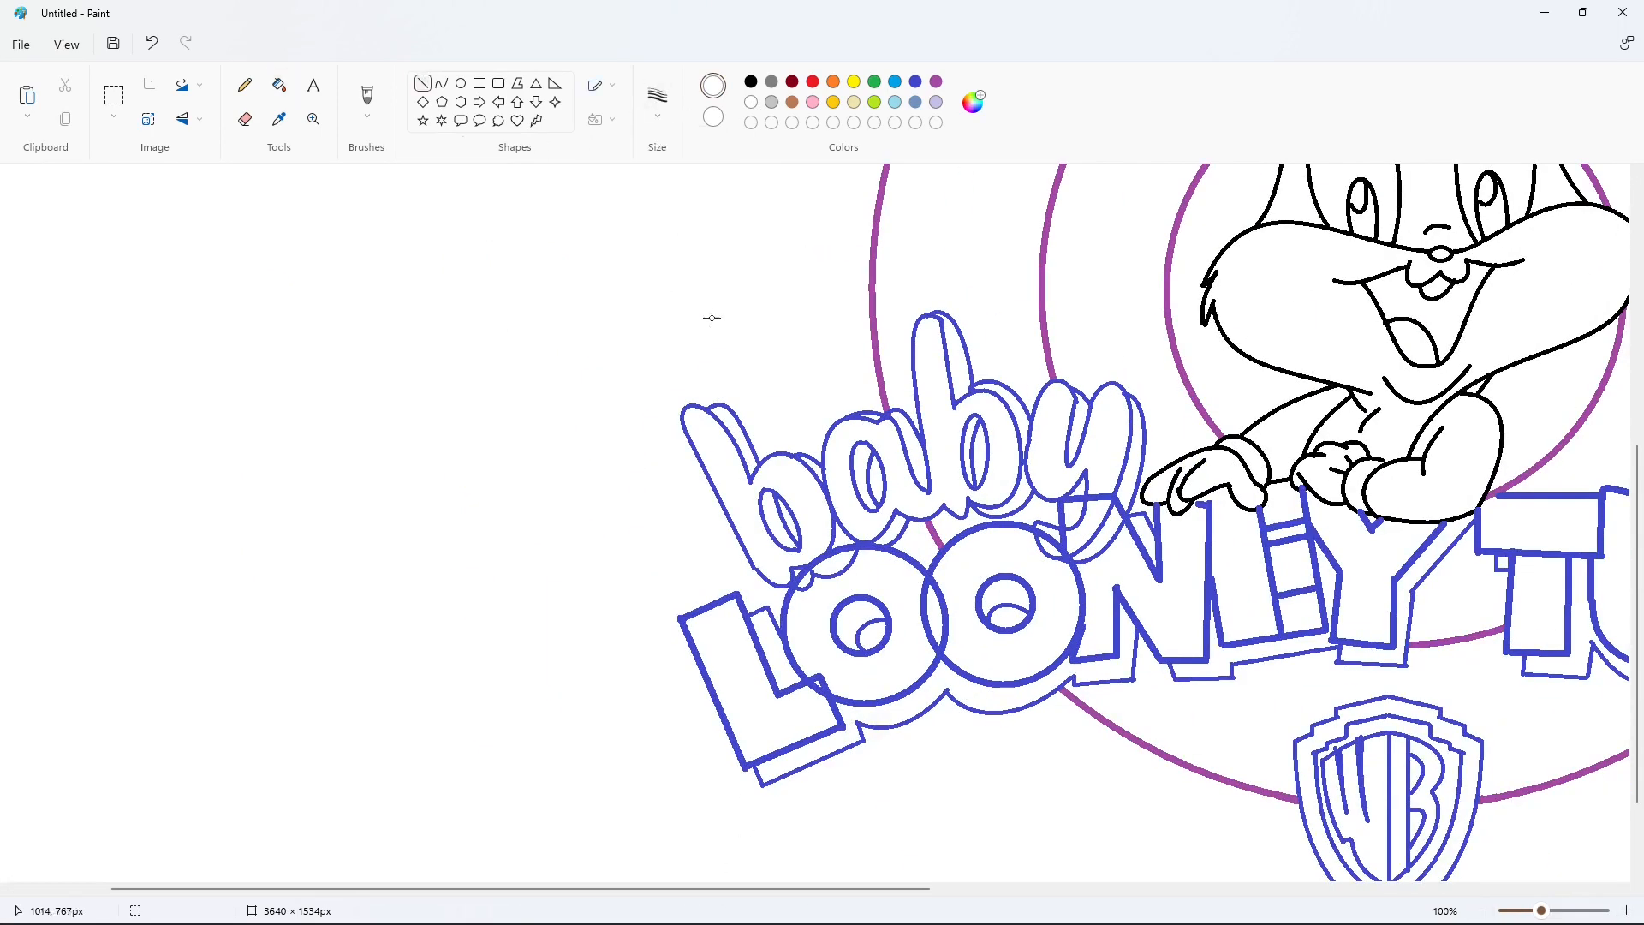
left_click(280, 85)
left_click(915, 81)
left_click(733, 435)
left_click(781, 497)
left_click(805, 567)
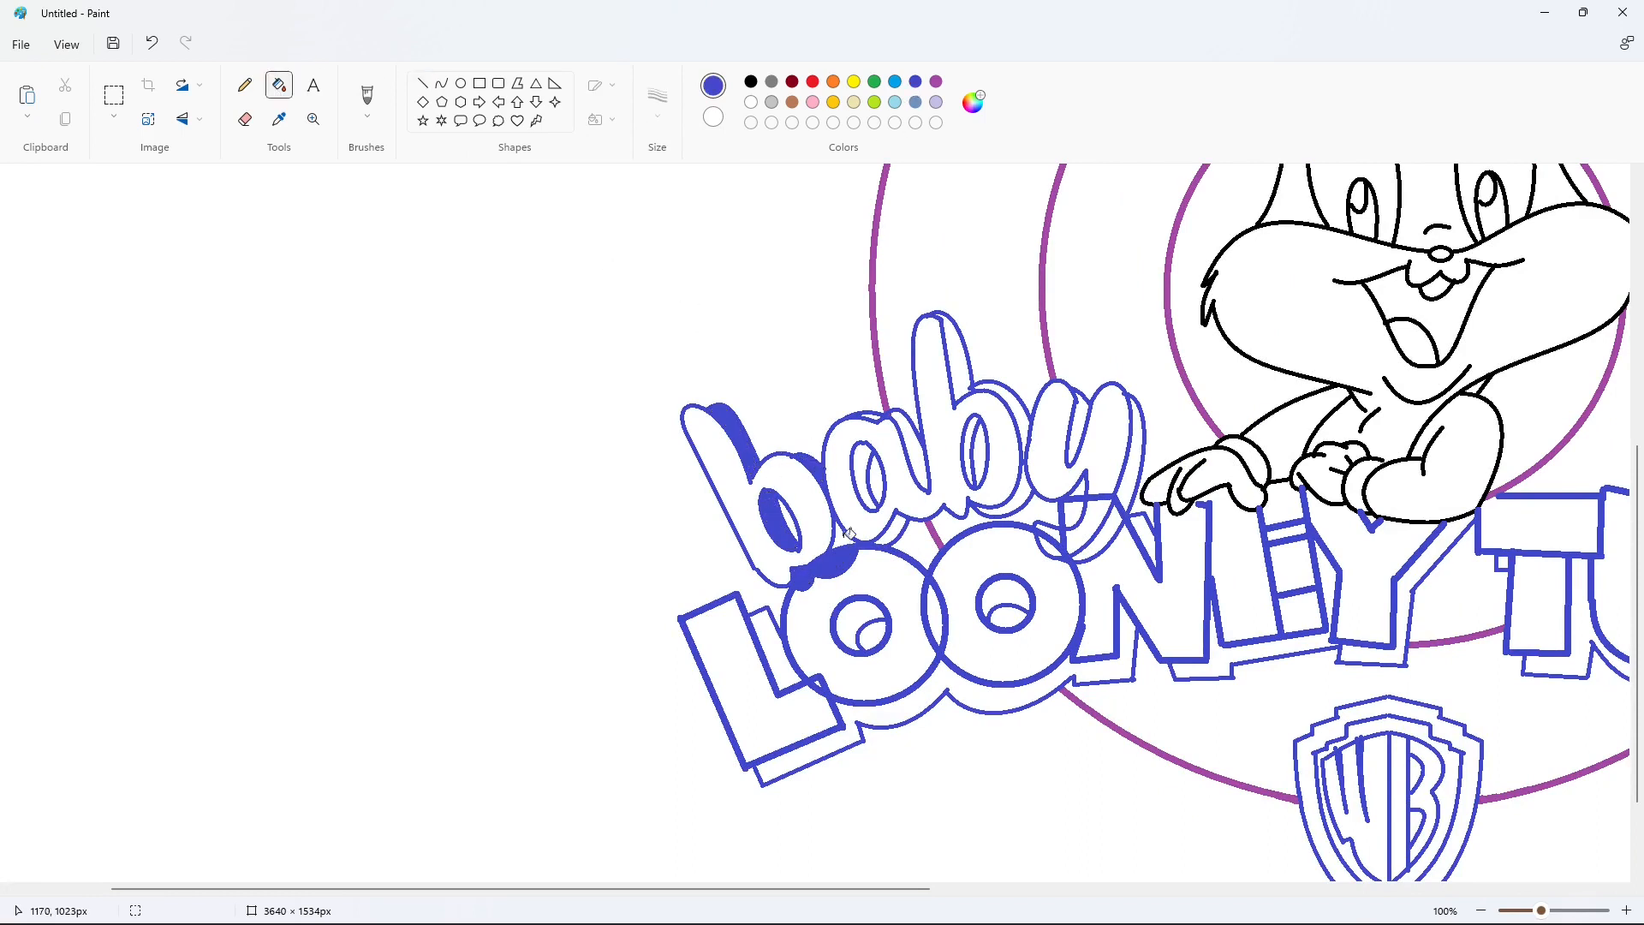
Fill the shadows and inner openings of the a and the second b's stem in baby with blue
left_click(849, 533)
left_click(865, 478)
left_click(875, 413)
left_click(908, 428)
left_click(906, 528)
left_click(969, 375)
left_click(973, 465)
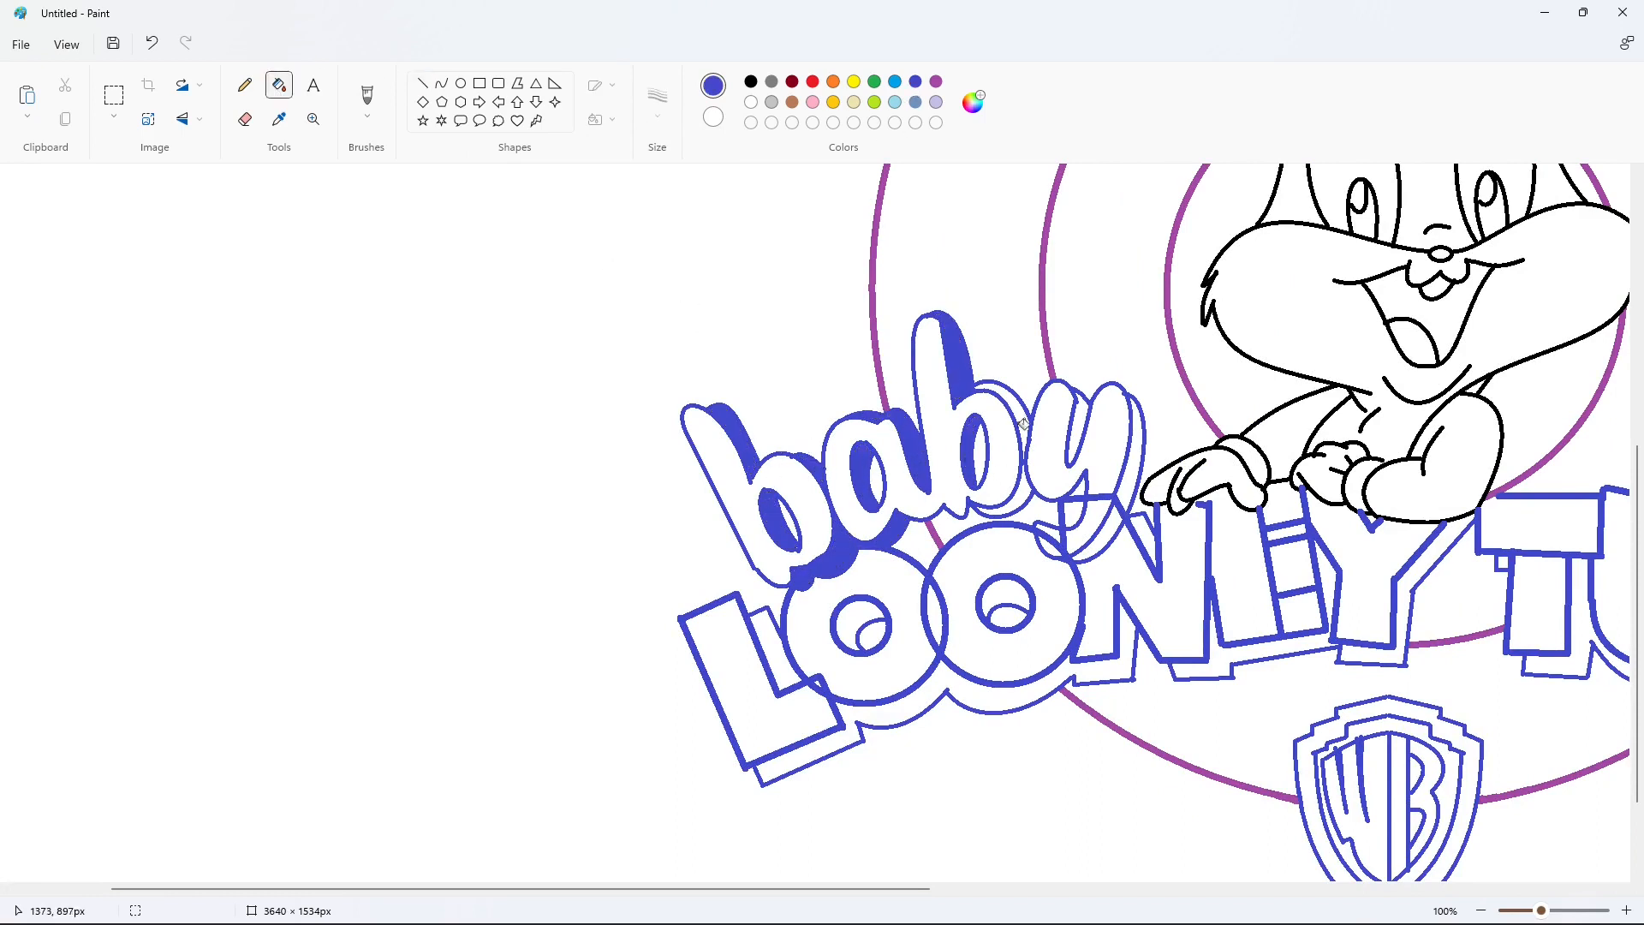
Fill the outer shadow of the second b and the shadows of the y in baby with blue
left_click(1024, 424)
left_click(1024, 491)
left_click(1078, 433)
left_click(1130, 458)
left_click(1072, 534)
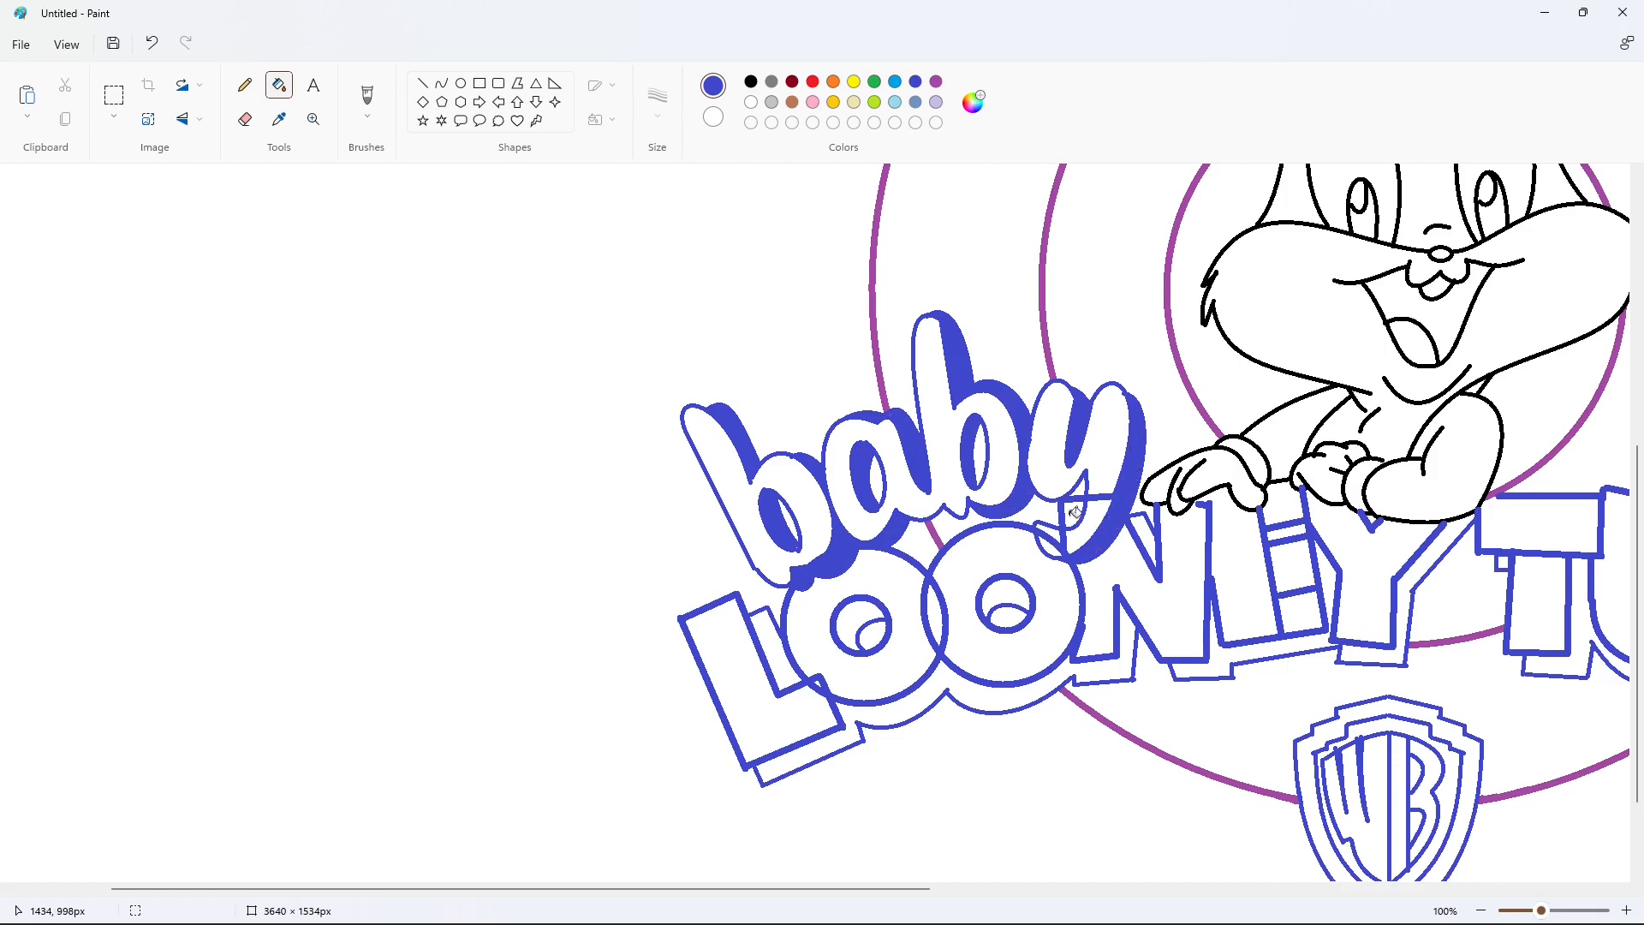
Erase the overlapping outlines across the tail of the y in baby with white lines and fills
left_click(422, 83)
left_click(751, 102)
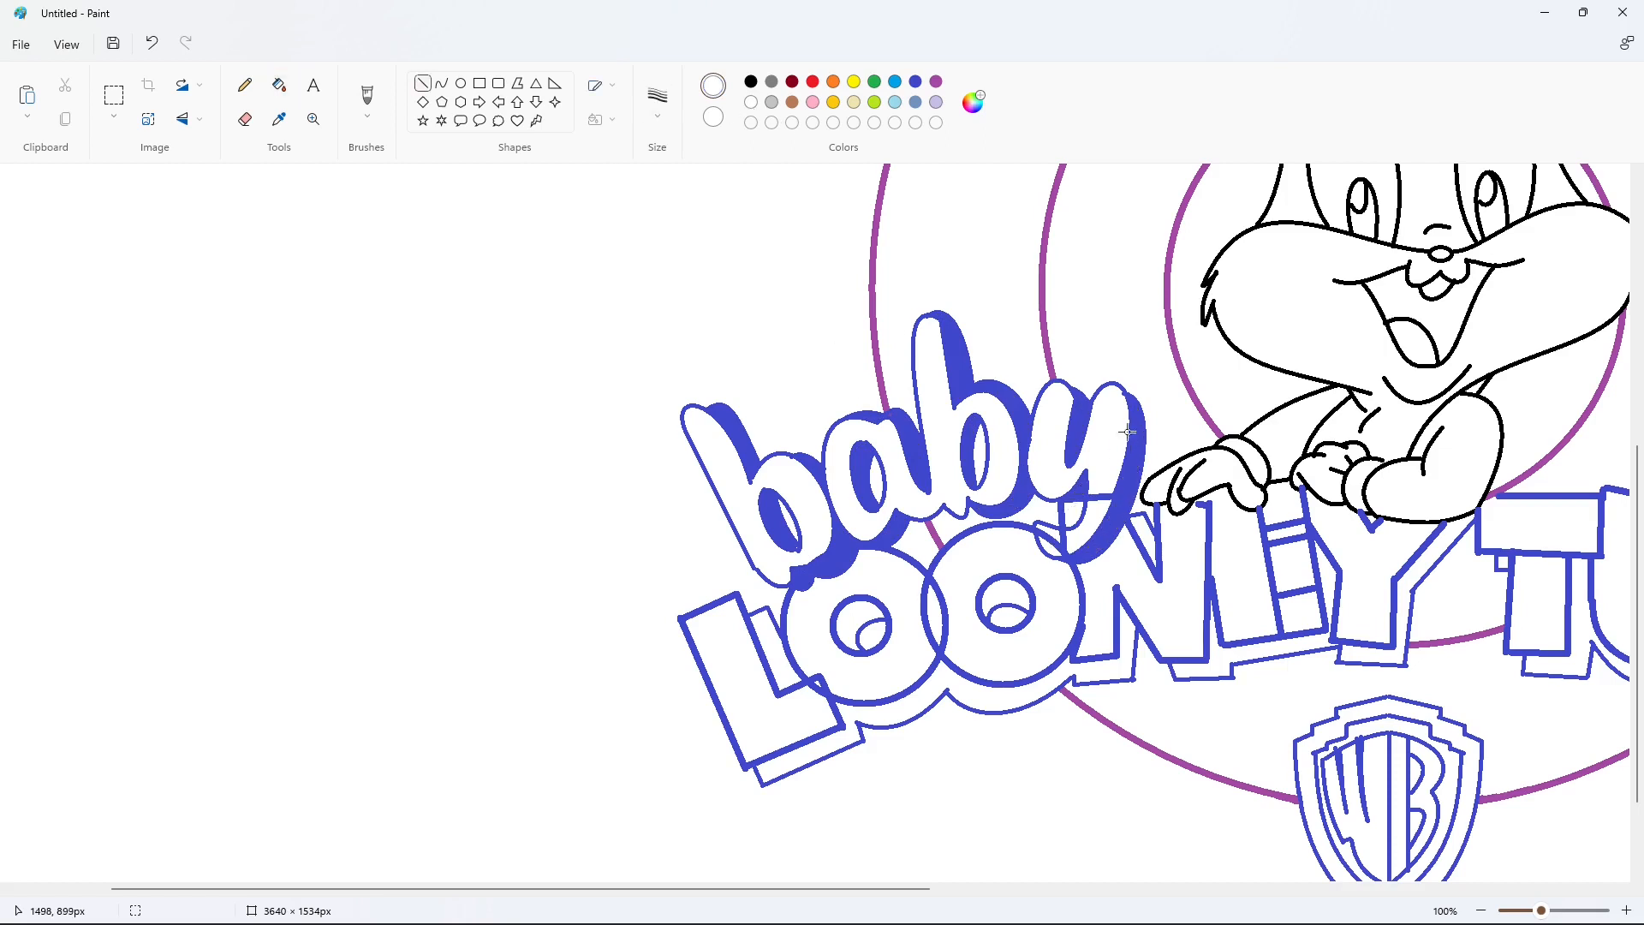
left_click_drag(1108, 501, 1114, 483)
left_click(1164, 488)
left_click(1156, 490)
left_click(279, 85)
left_click(422, 83)
left_click_drag(1041, 537, 1036, 525)
left_click(1104, 555)
left_click(279, 85)
left_click(1063, 544)
left_click(1052, 541)
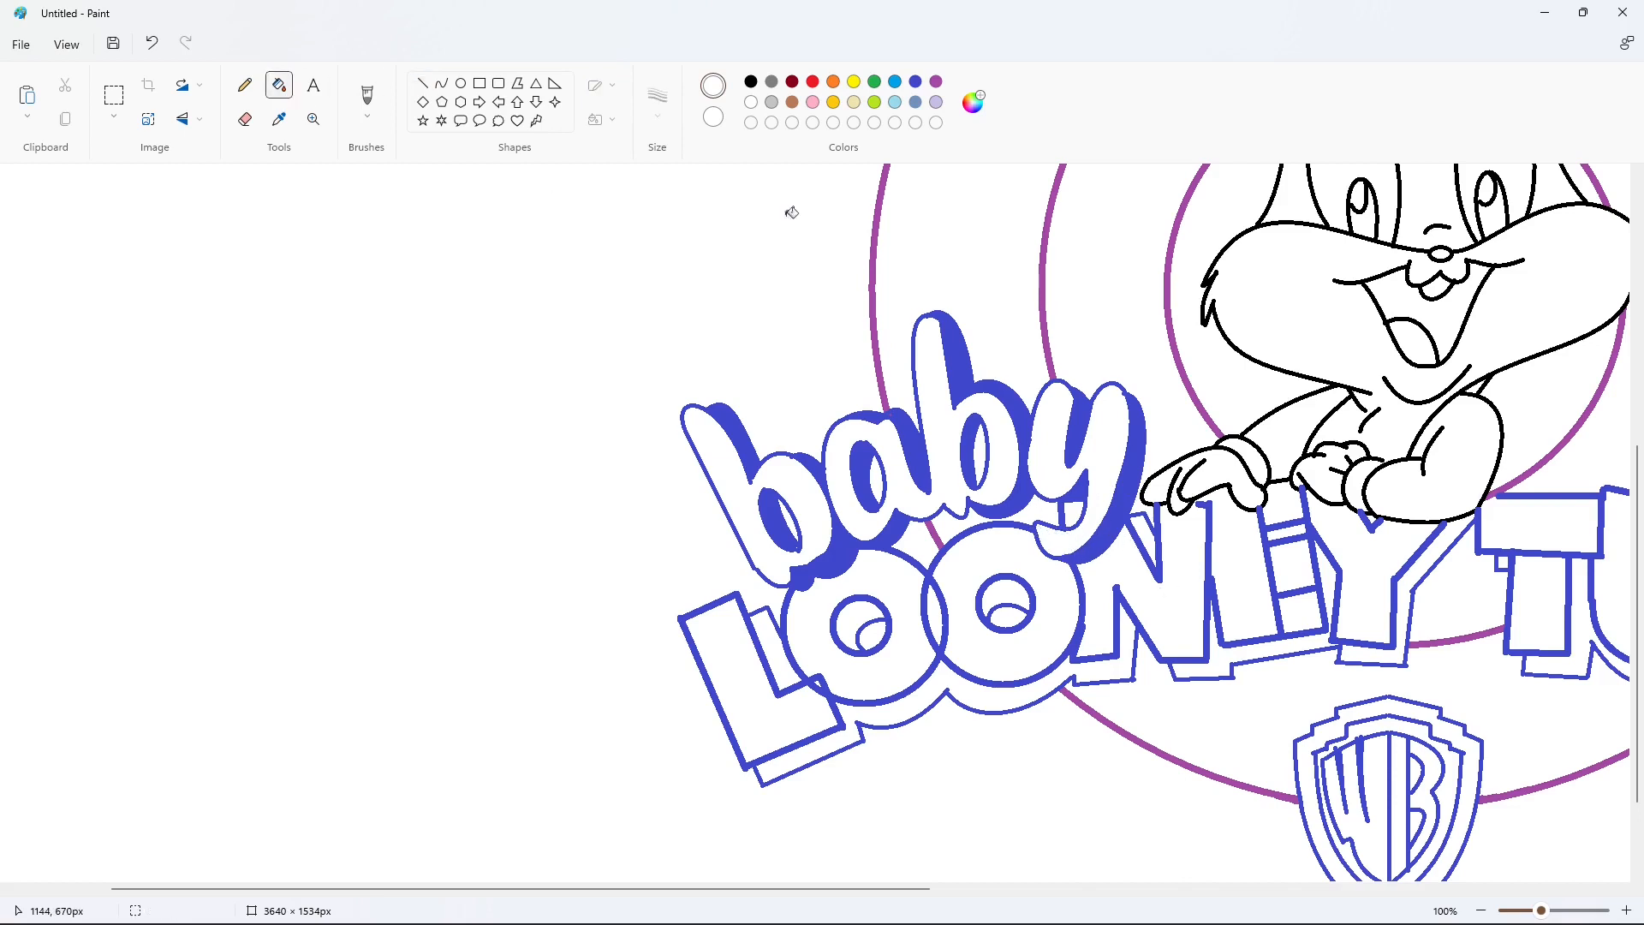
Fill the shadows under the L and both Os of LOONEY and the Os' pupils with blue
left_click(422, 83)
left_click(279, 85)
left_click(915, 82)
scroll(797, 402, "down", 2)
left_click(771, 513)
left_click(853, 604)
left_click(1005, 465)
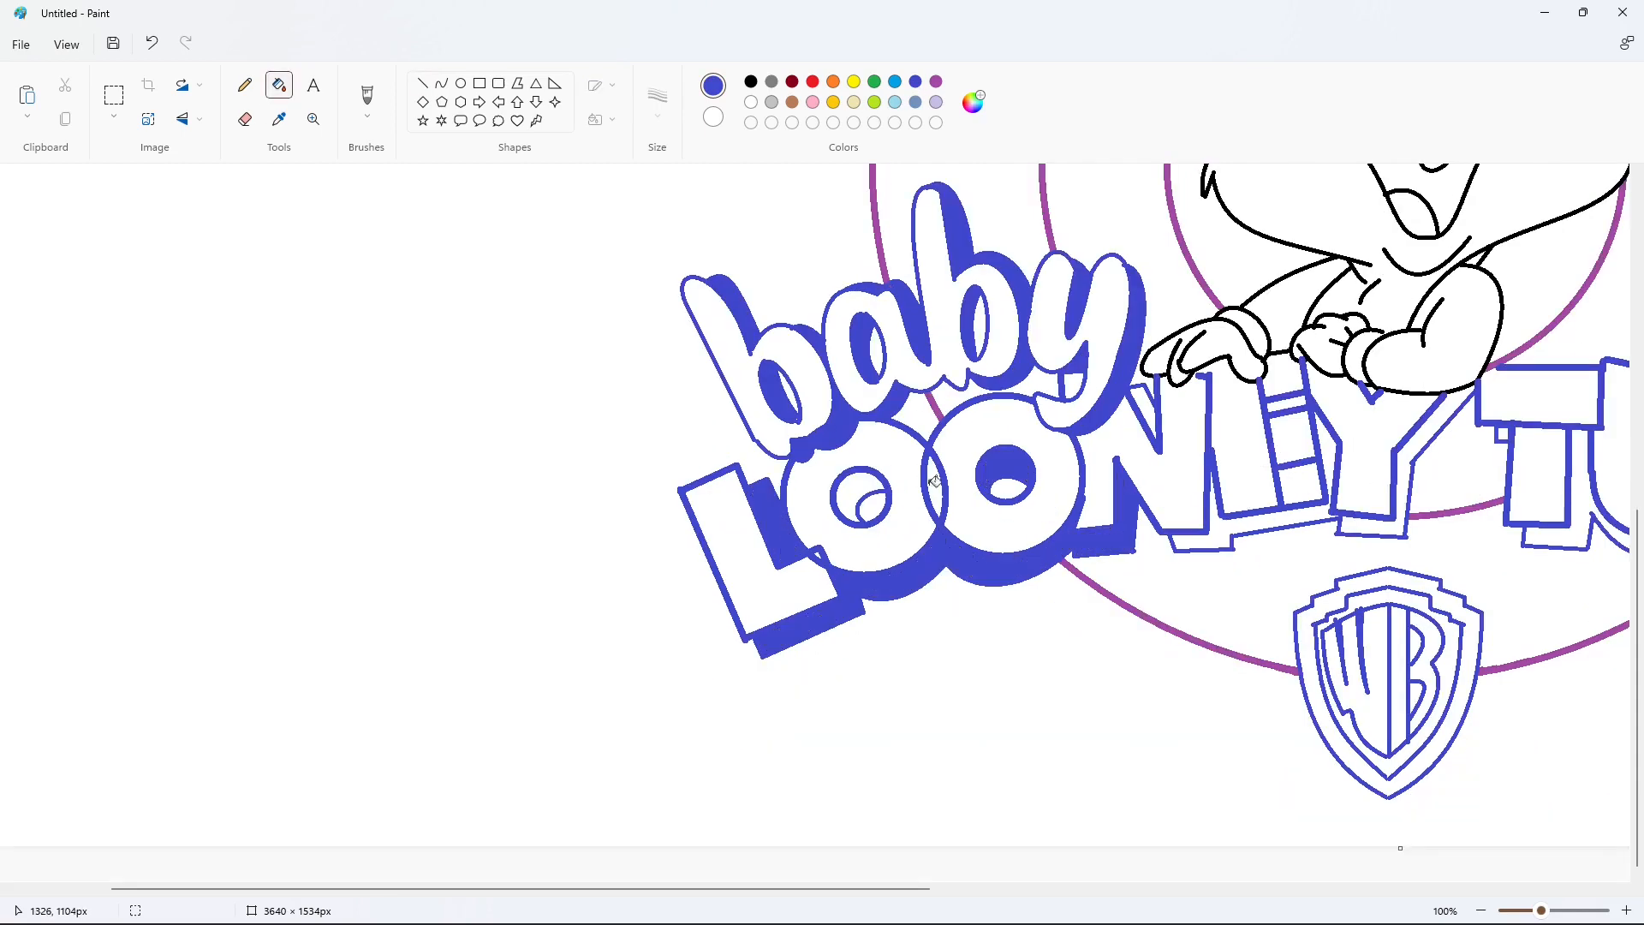
left_click(851, 492)
Fill the shadows of the N and E in LOONEY and the gap between the E's upper arms with blue
left_click_drag(804, 888, 878, 888)
left_click(1000, 411)
left_click(1090, 522)
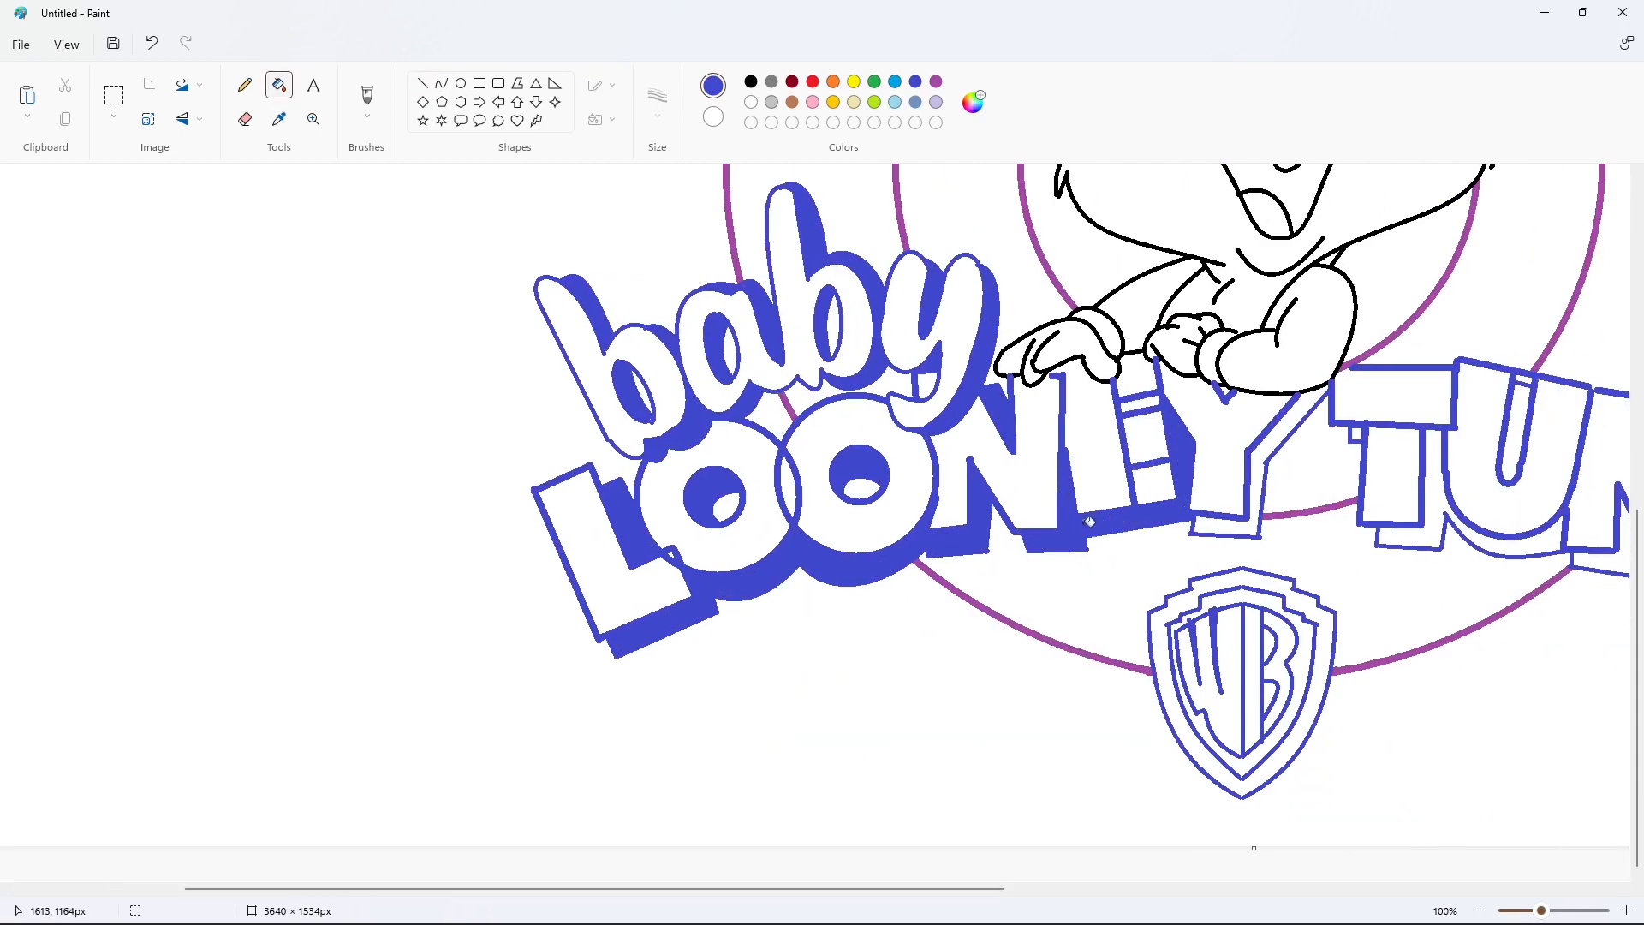
left_click(1155, 399)
Erase the overlapping outlines between the L and first O and between the two Os with white lines
left_click(420, 84)
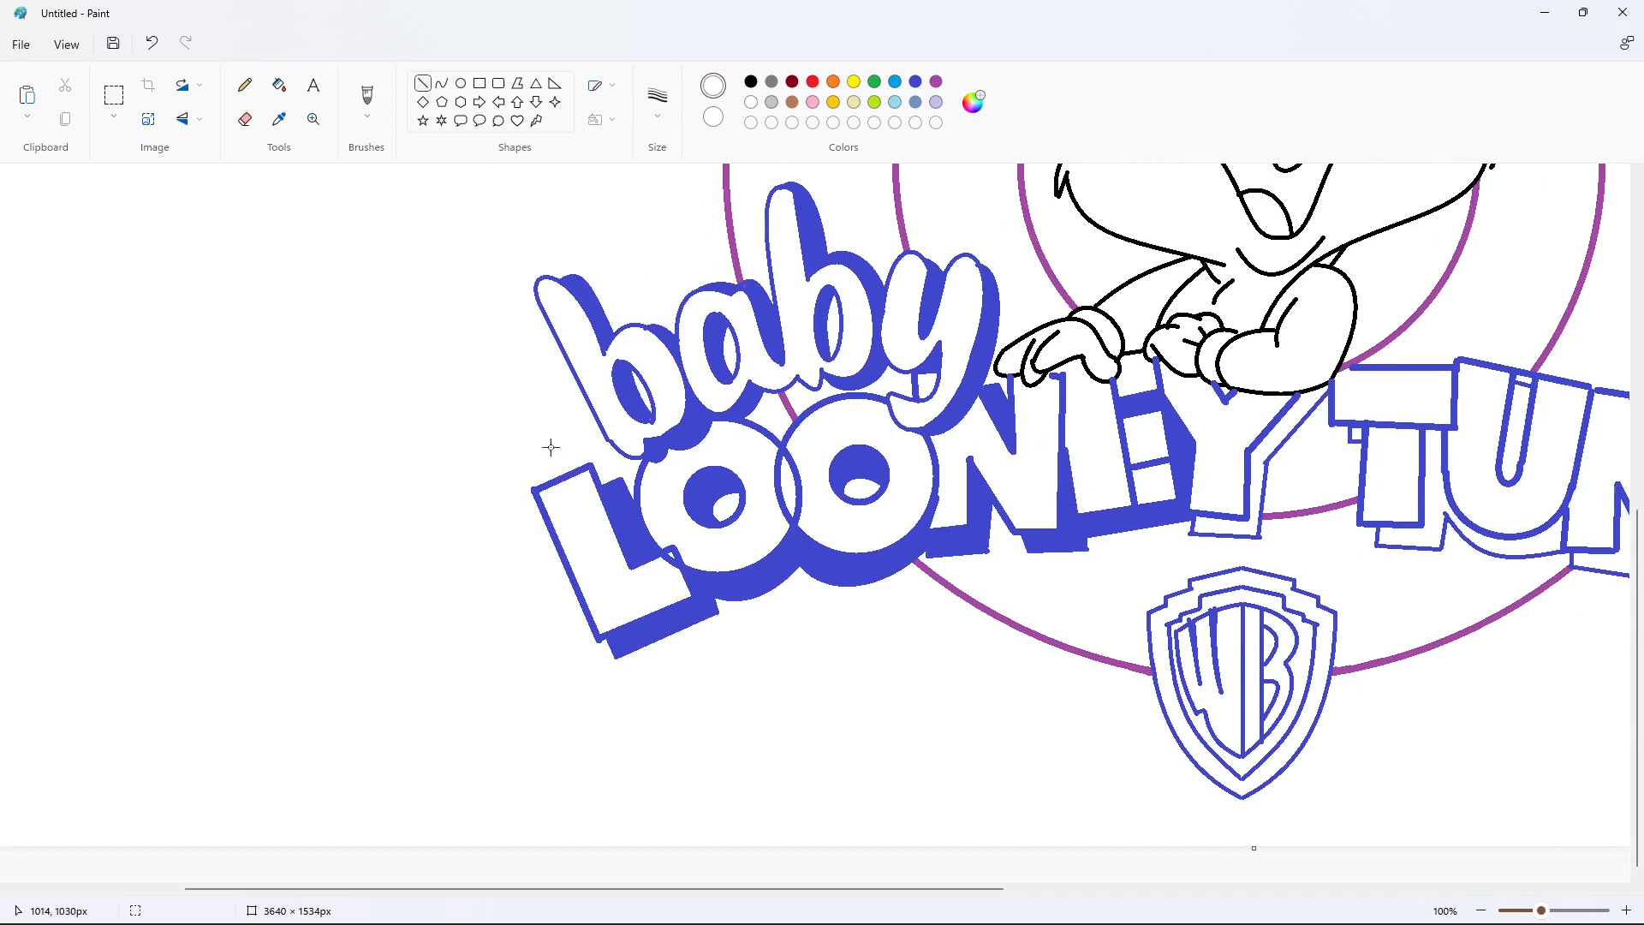
left_click(733, 556)
left_click_drag(673, 557, 682, 574)
left_click(732, 556)
left_click_drag(786, 509, 790, 525)
left_click(869, 513)
left_click(279, 85)
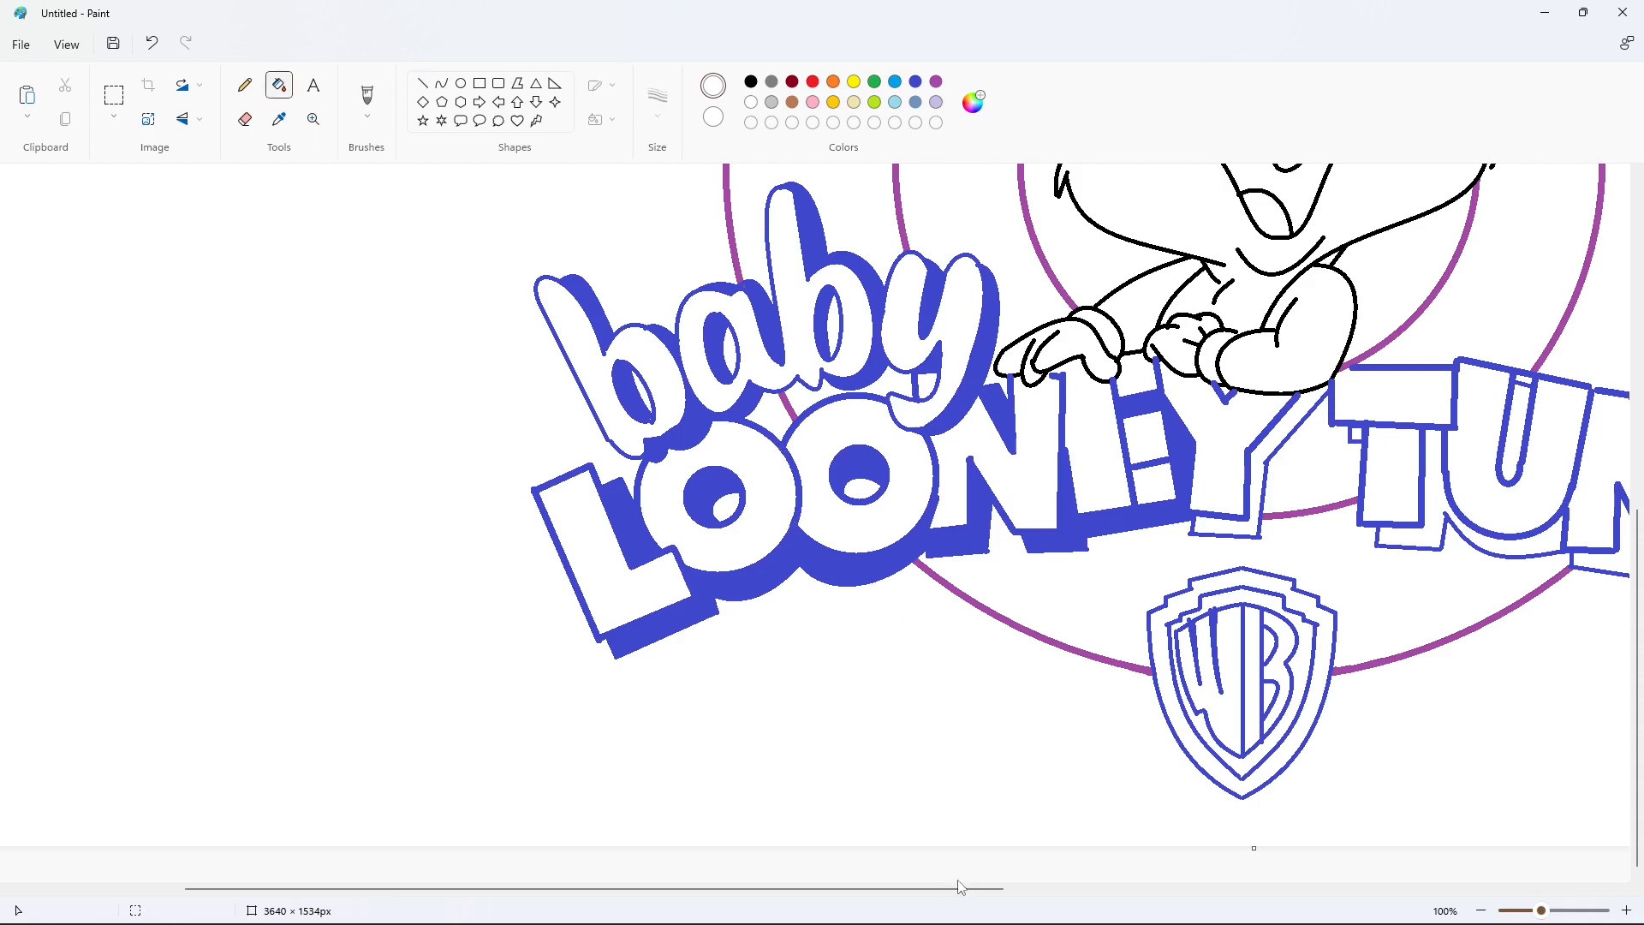
Touch up the outlines where the bunny's hands meet the N and E of LOONEY with short blue and black lines
left_click_drag(962, 888, 1076, 888)
left_click(423, 83)
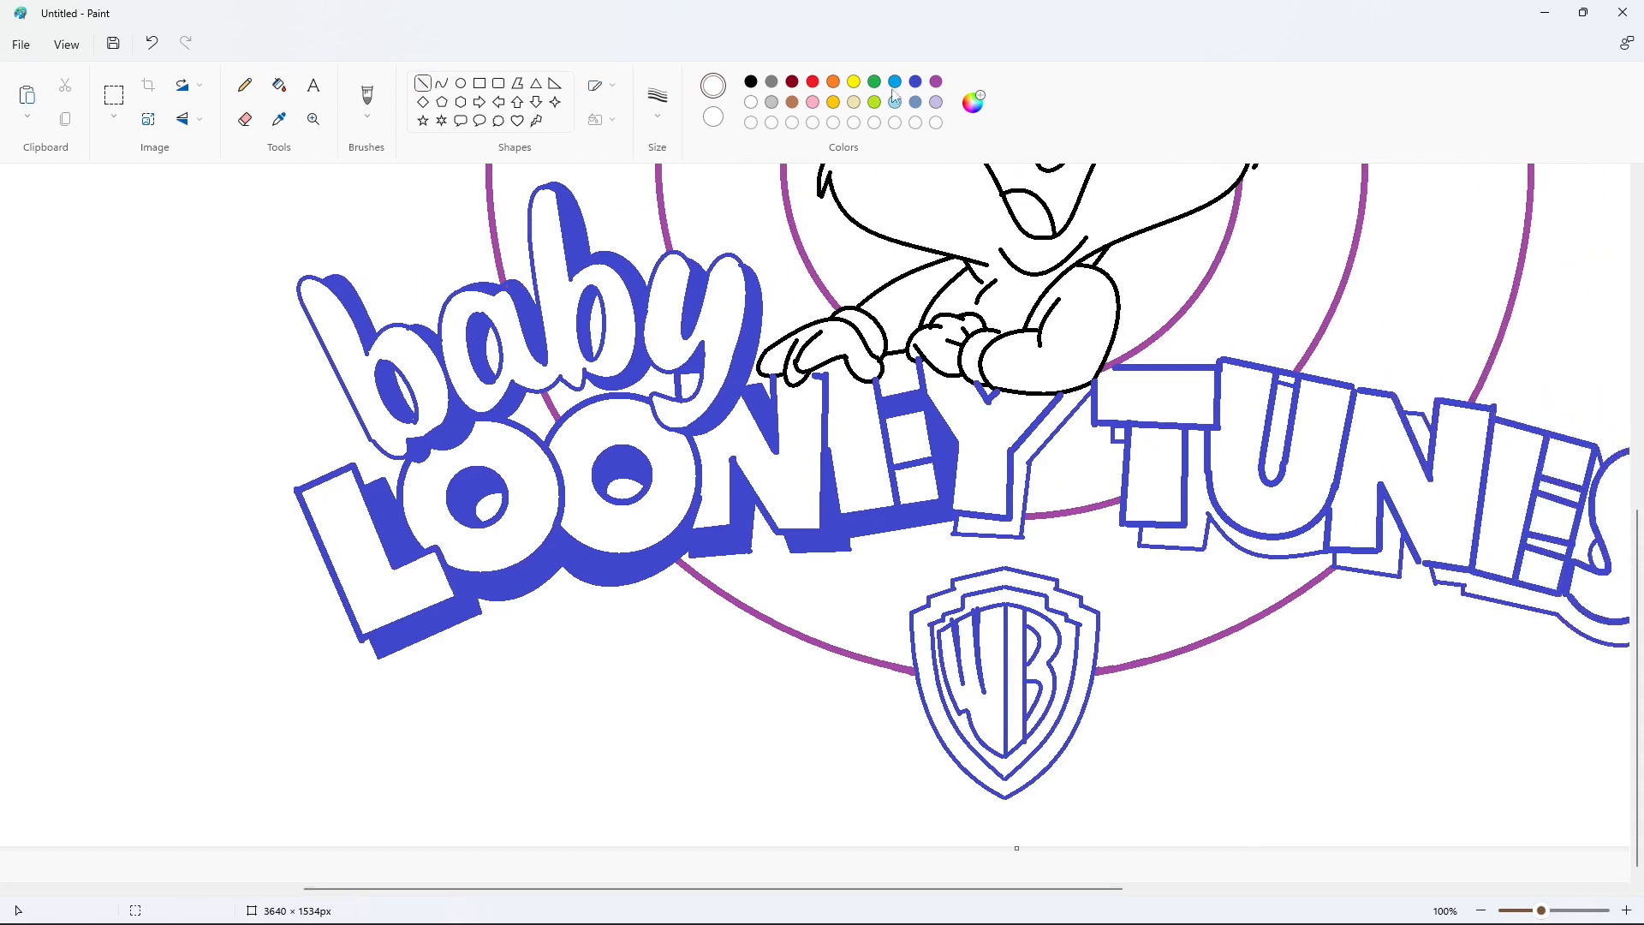
left_click(916, 82)
left_click_drag(823, 373, 817, 375)
left_click(746, 84)
left_click(946, 372)
left_click(657, 96)
left_click(664, 228)
Fill both of the bunny's hands with blue and close the gap in the cuff outline above the Y with a black line
left_click(916, 81)
left_click(279, 85)
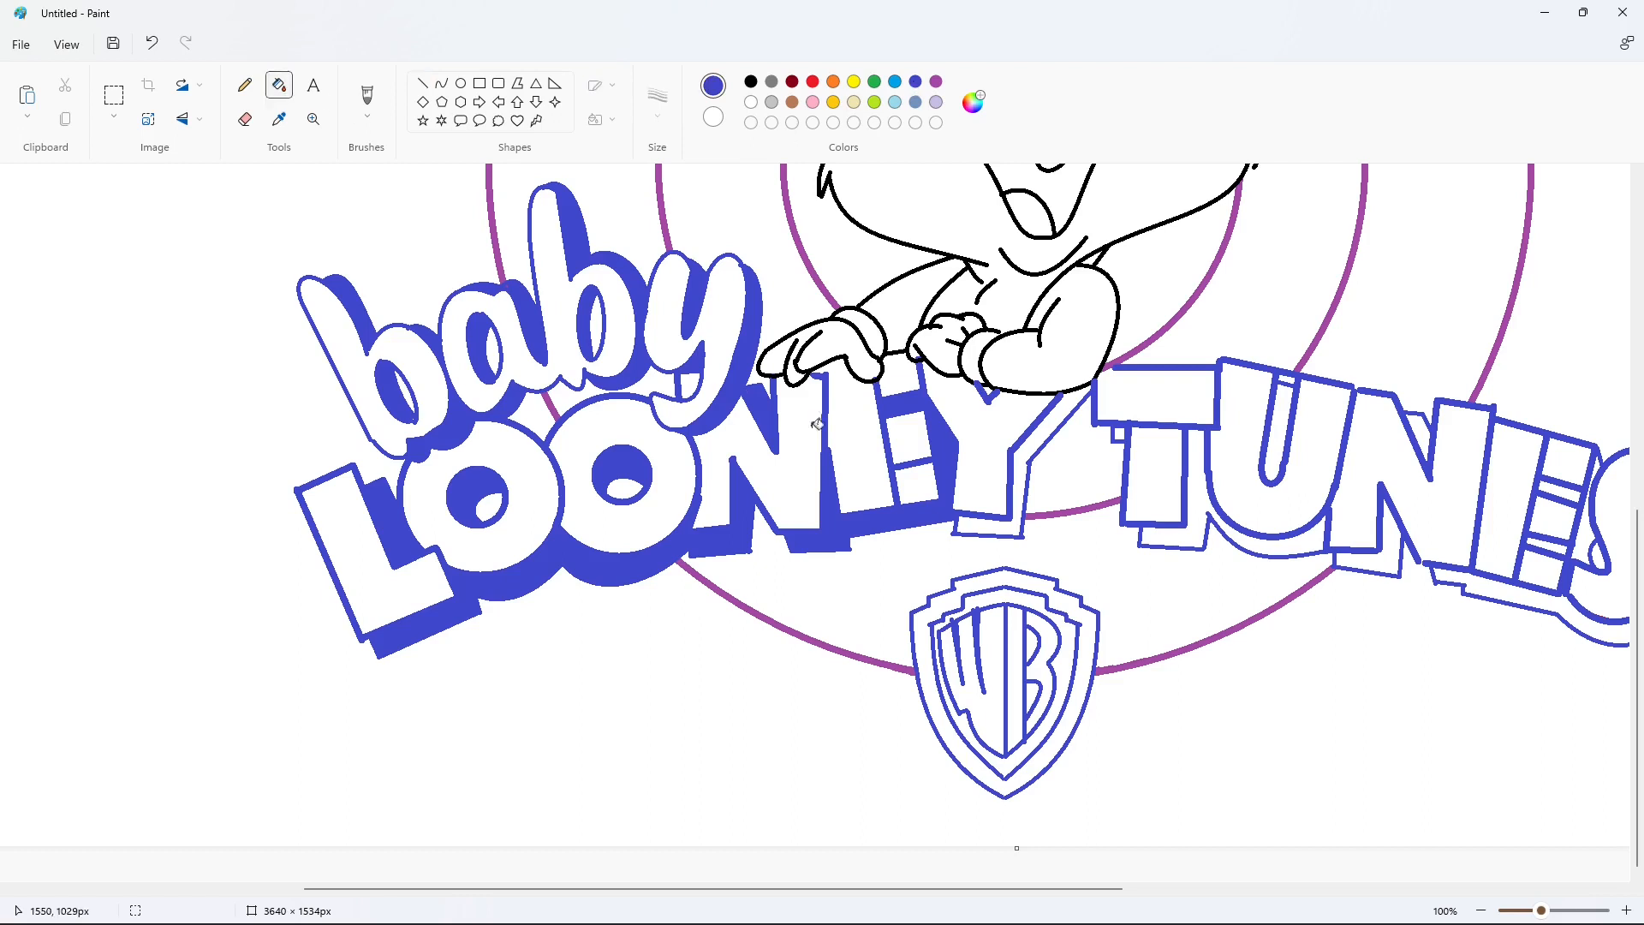
left_click(813, 355)
left_click(939, 351)
left_click(422, 84)
left_click(751, 82)
left_click_drag(973, 381, 983, 383)
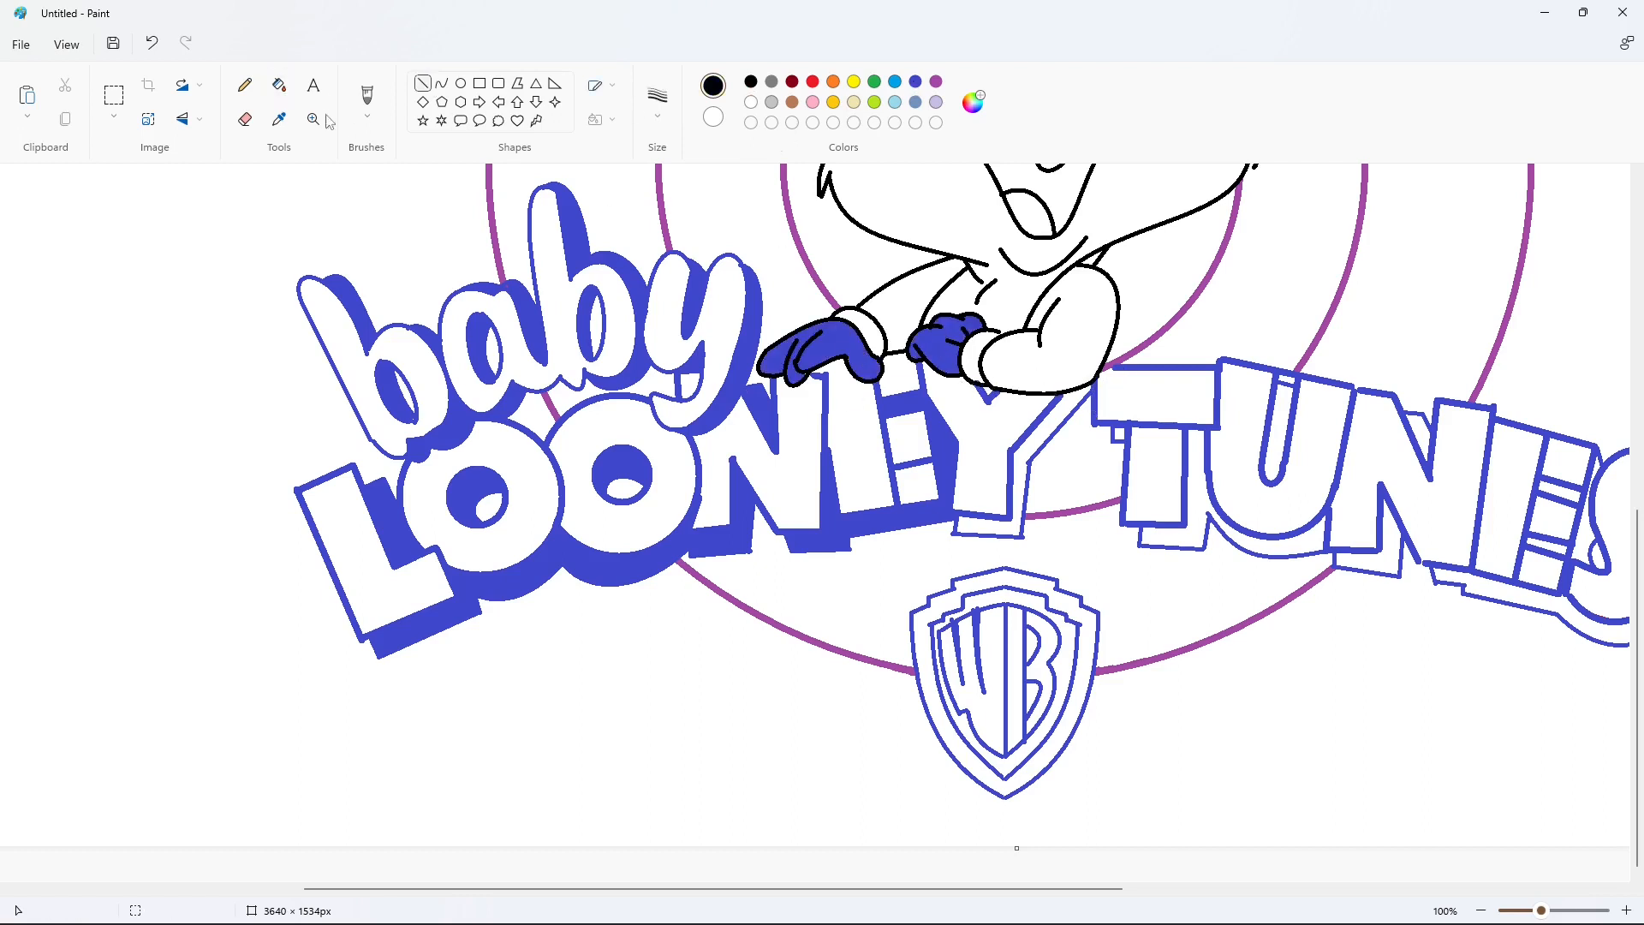
Fill the cuff above the Y with blue, and refill the bunny's hands and that cuff with white
left_click(279, 85)
left_click(915, 82)
left_click(1000, 345)
left_click(751, 102)
left_click(975, 349)
left_click(1001, 348)
left_click(939, 347)
left_click(847, 345)
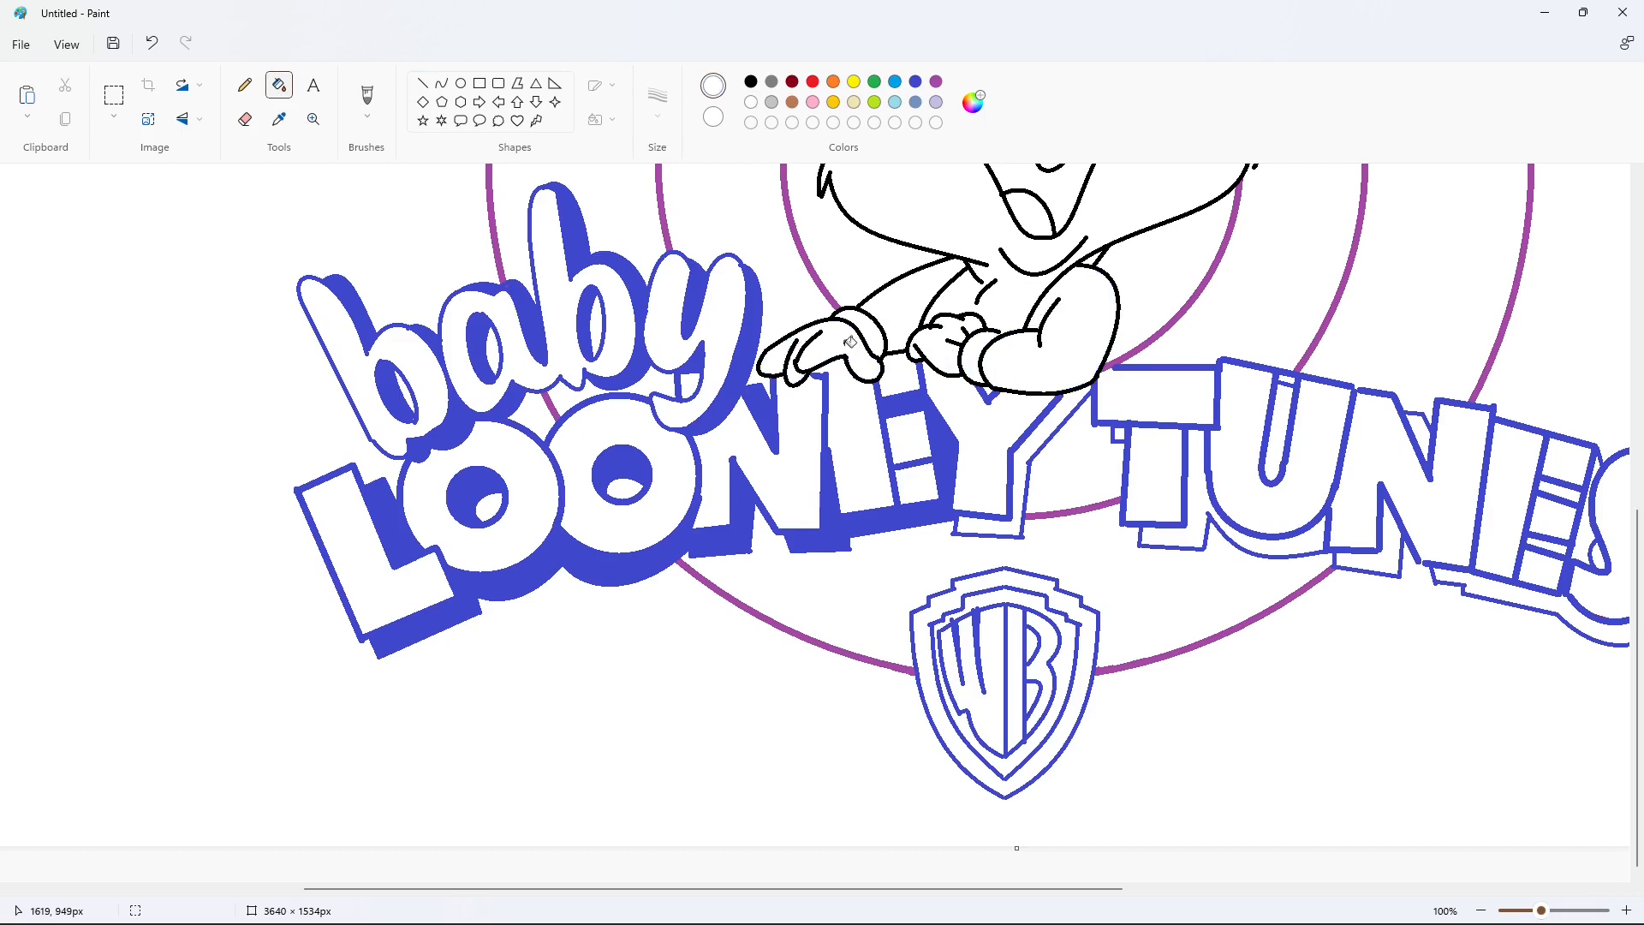
Erase the inner dividing outlines of the E in LOONEY with white lines and fill the remaining segments white
left_click(422, 83)
left_click(915, 81)
left_click_drag(889, 455, 940, 443)
left_click(279, 85)
left_click(751, 101)
left_click(422, 83)
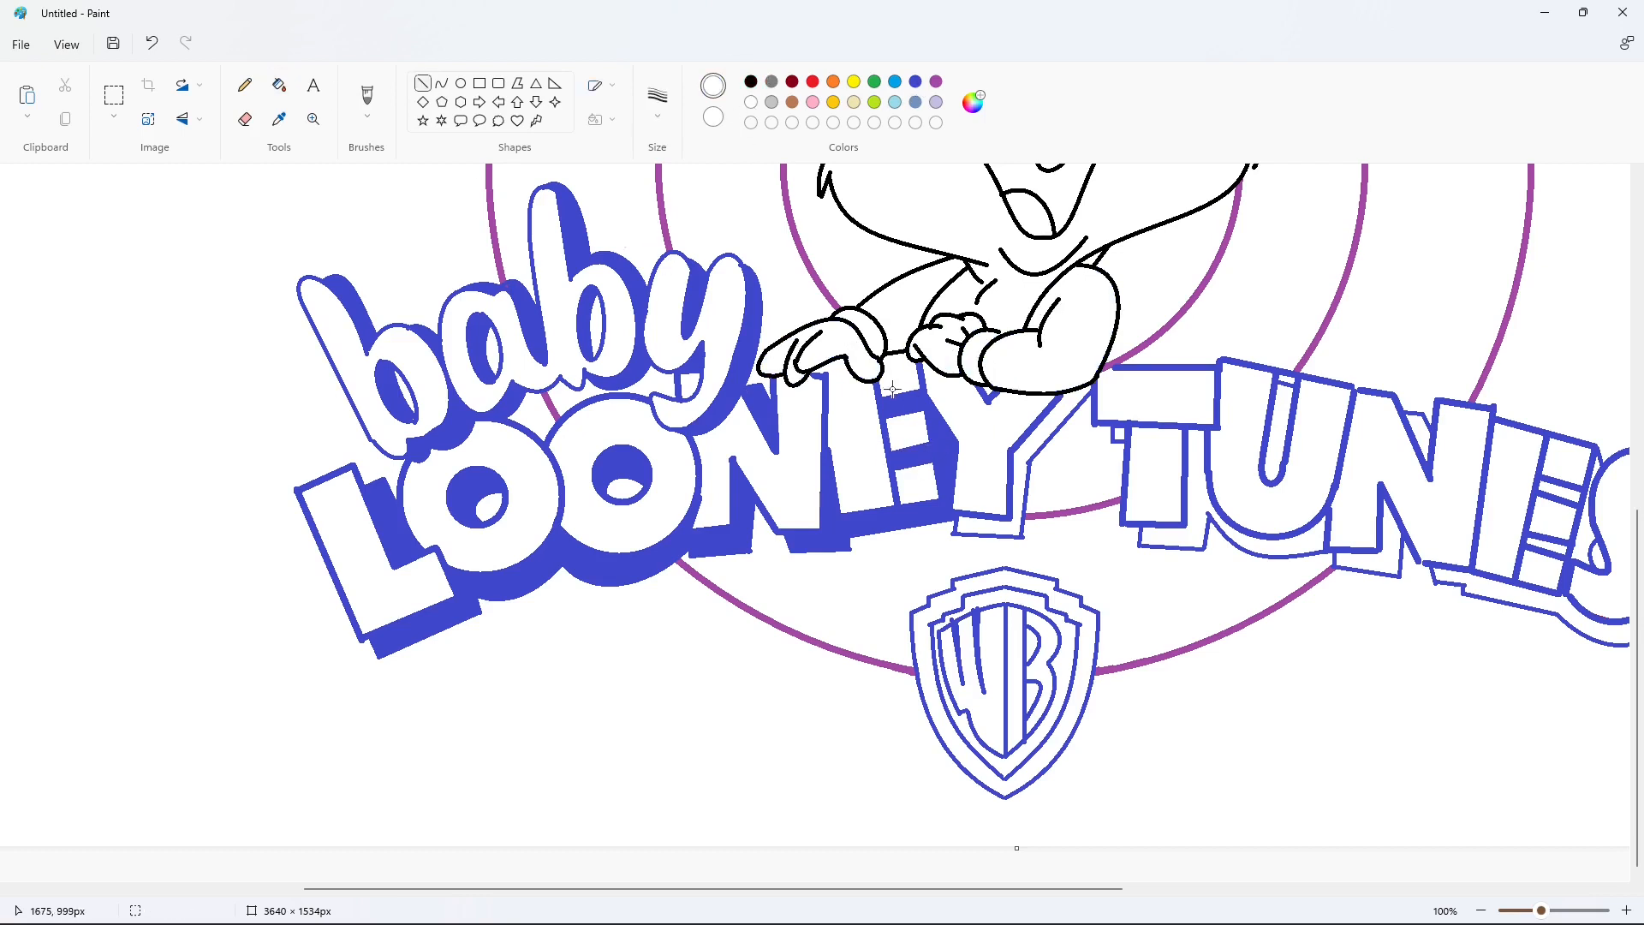
left_click_drag(890, 392, 854, 401)
left_click_drag(917, 499, 882, 503)
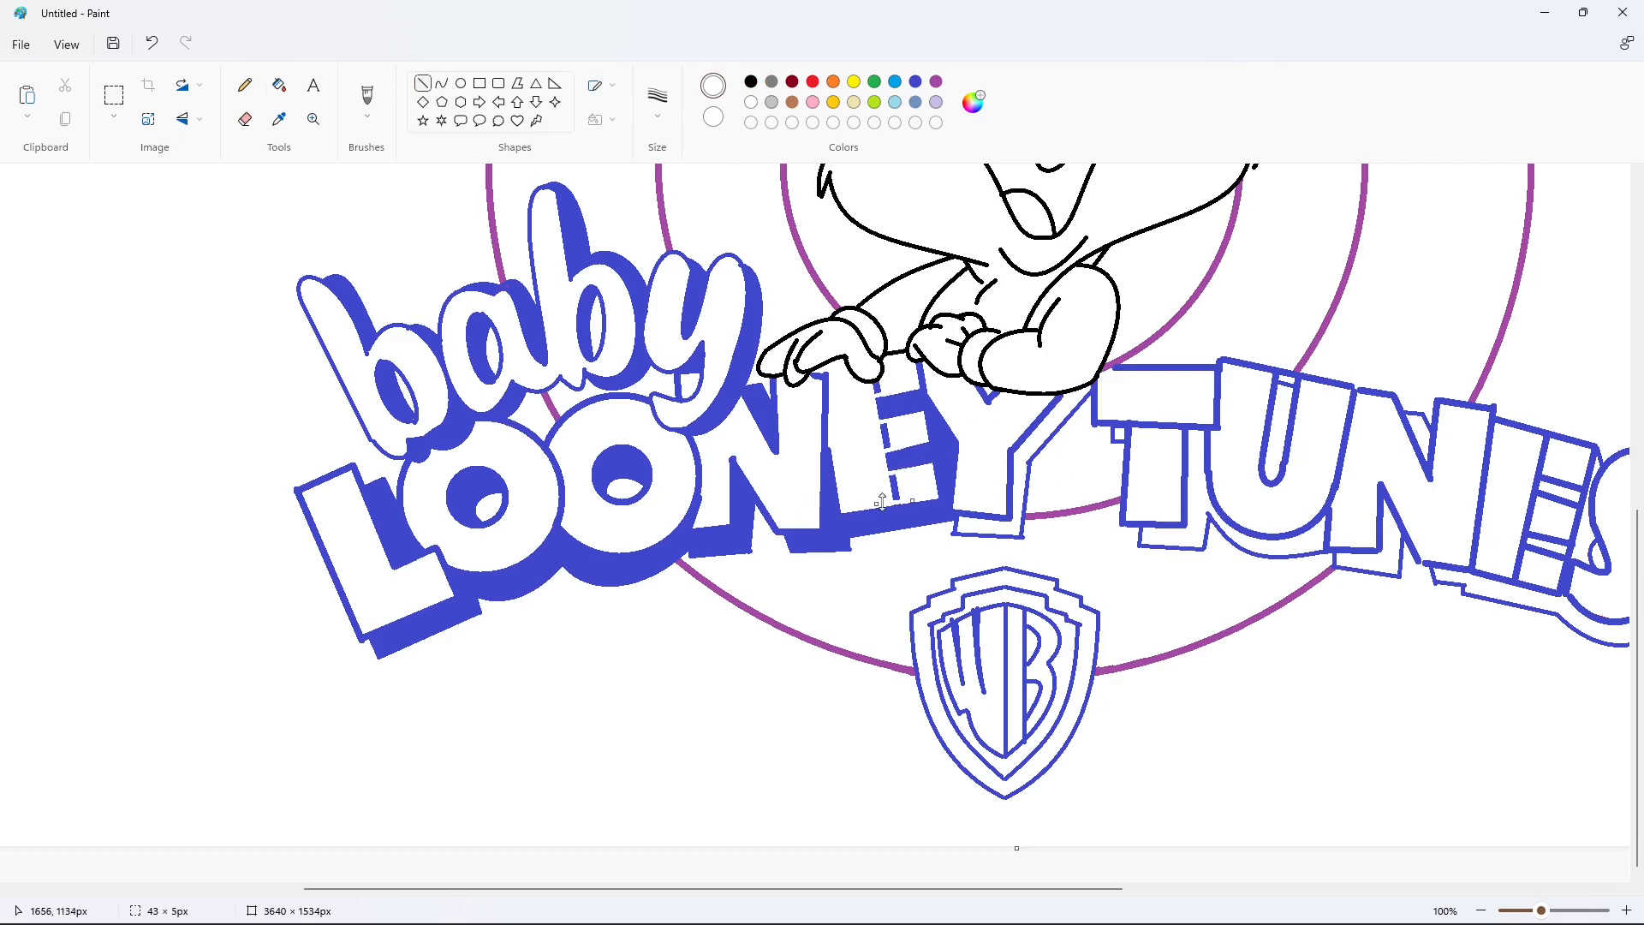
left_click(279, 85)
left_click(878, 387)
left_click(886, 435)
left_click(895, 485)
Sample the lettering blue and fill the notch and shadow of the Y in LOONEY with it
left_click_drag(985, 889, 1073, 889)
left_click(278, 119)
left_click(820, 377)
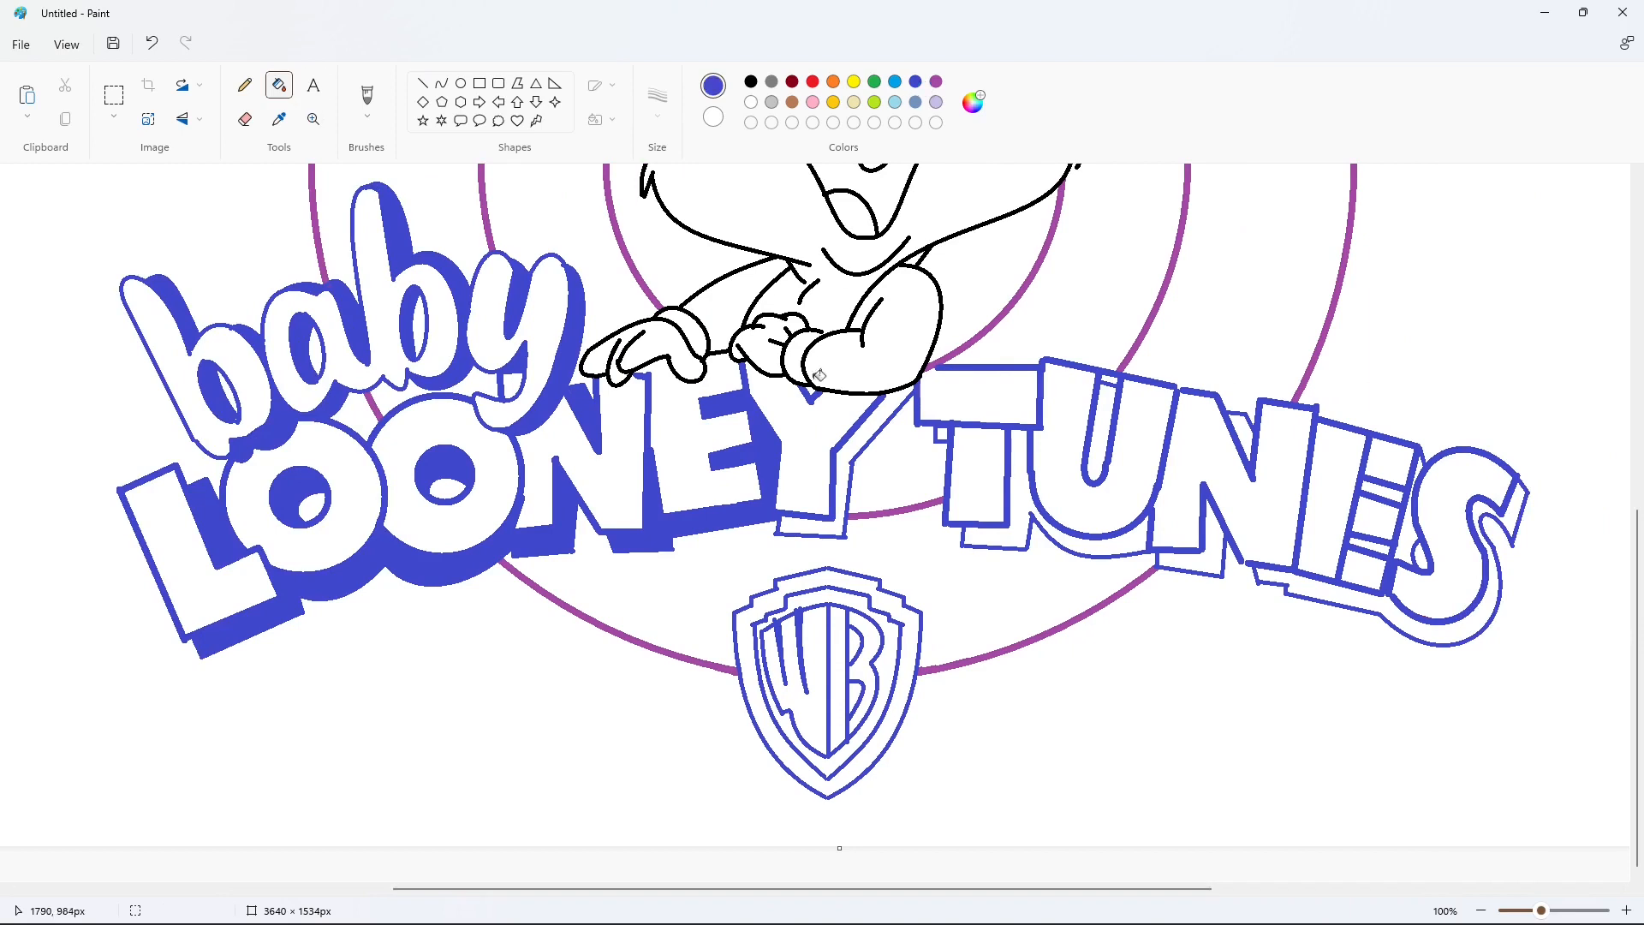
left_click(885, 416)
Fill the shadow areas around the letters T, U, N, E and S of TUNES with blue
left_click_drag(907, 888, 981, 889)
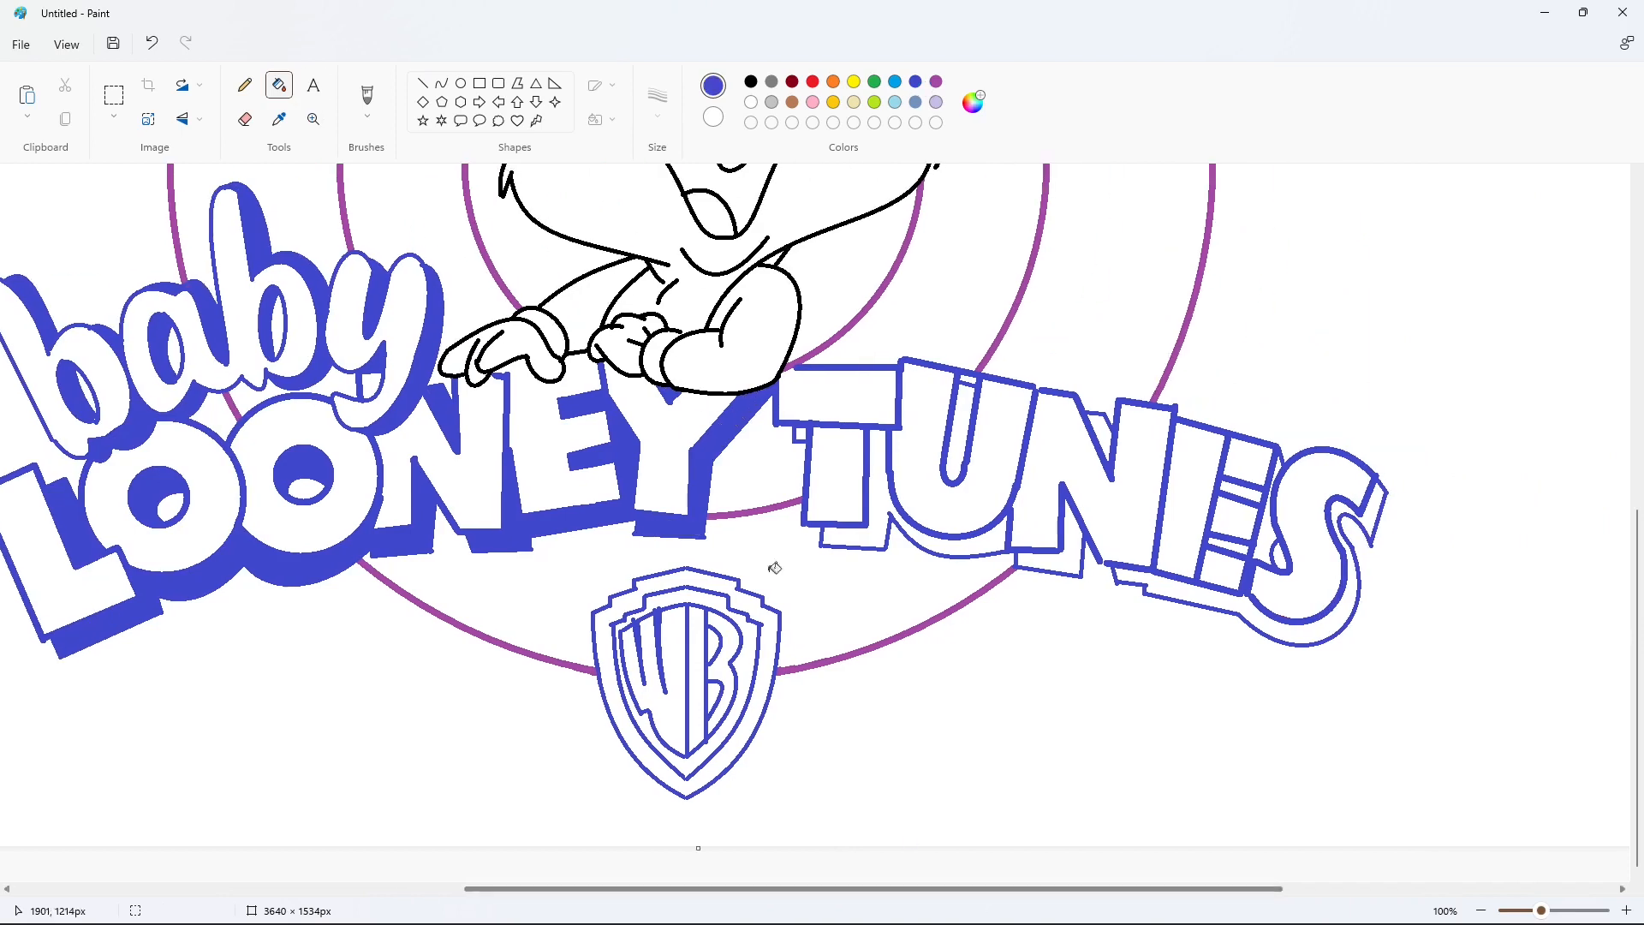
left_click(885, 514)
left_click(961, 441)
left_click(1052, 556)
left_click(1190, 579)
left_click(1246, 492)
left_click(1231, 546)
left_click(1263, 513)
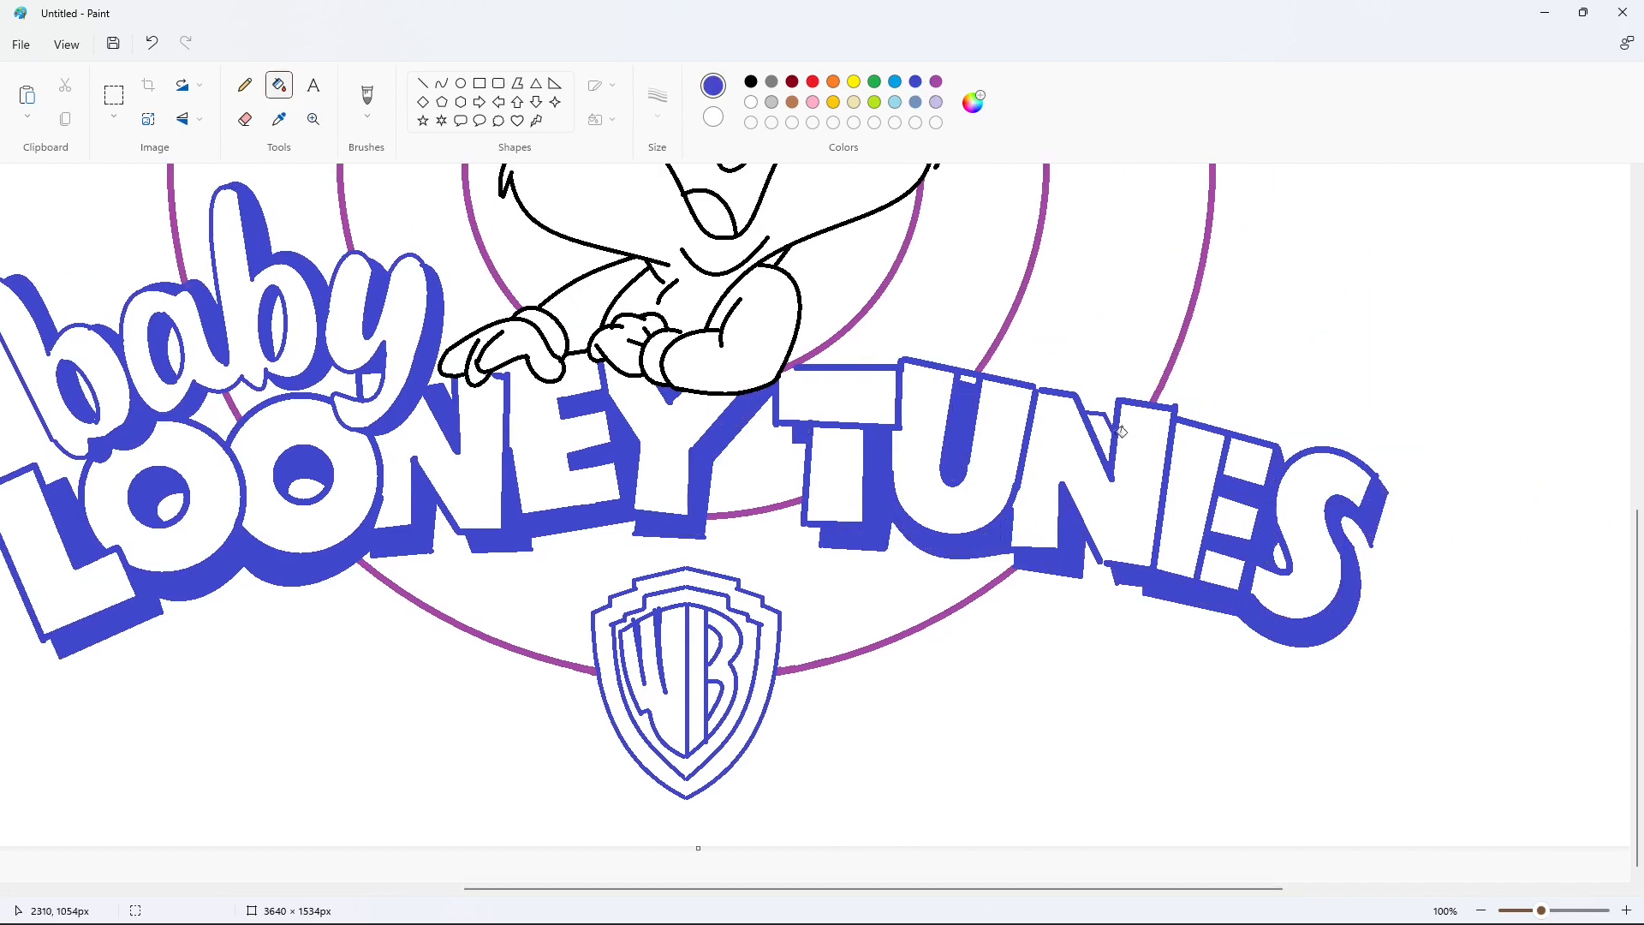
left_click(1109, 437)
Clear the leftover outline in the top gap of the U in TUNES with short white lines and a white fill
left_click(422, 83)
left_click(751, 102)
left_click_drag(965, 356, 965, 355)
mouse_move(979, 377)
left_mouse_down()
mouse_move(977, 361)
mouse_move(980, 384)
left_mouse_up()
left_click(278, 84)
left_click(971, 374)
Restore the piece of purple ring in the top gap of the U in TUNES with a thick line
left_click(422, 83)
left_click(936, 82)
left_click(657, 101)
left_click(657, 268)
Touch up the outline of the N in TUNES with tiny blue line strokes
left_click(423, 83)
left_click(658, 103)
left_click(659, 228)
left_click(915, 82)
left_click(1004, 341)
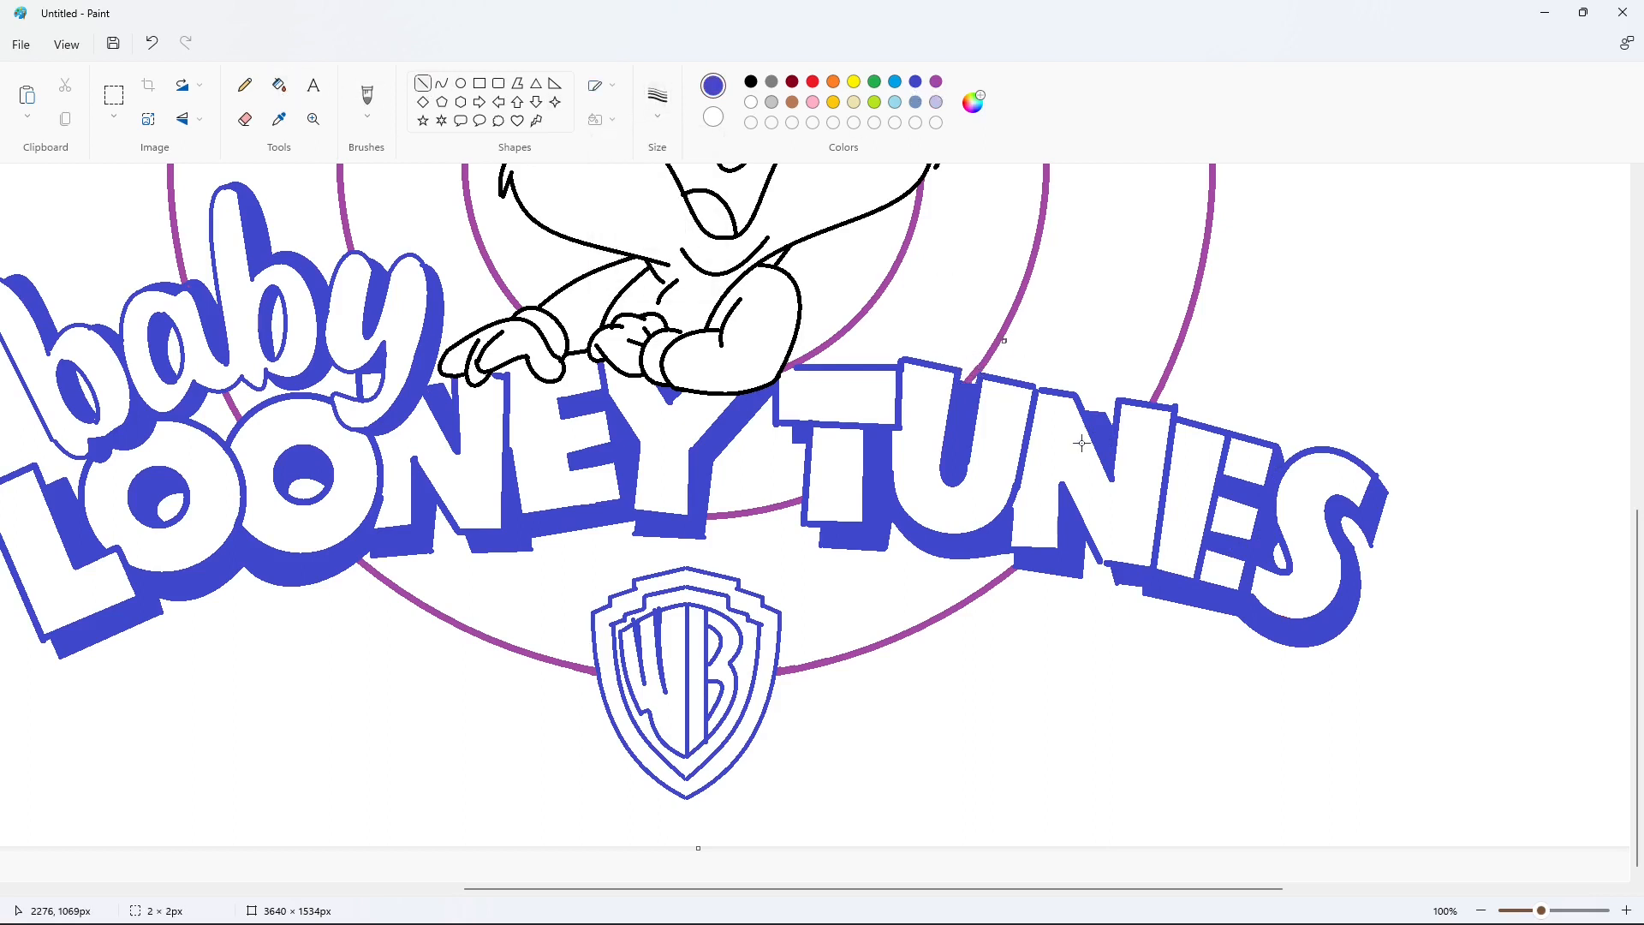
left_click_drag(1080, 414, 1081, 415)
key("ctrl+z")
left_click_drag(1103, 562, 1103, 564)
Erase the inner dividing line of the E in TUNES with a white line and fill its leftover segments white
left_click(751, 102)
mouse_move(1213, 433)
left_mouse_down()
mouse_move(1241, 440)
mouse_move(1201, 465)
mouse_move(1186, 572)
left_mouse_up()
left_click(279, 85)
left_click(1224, 455)
left_click(1210, 512)
left_click(1201, 565)
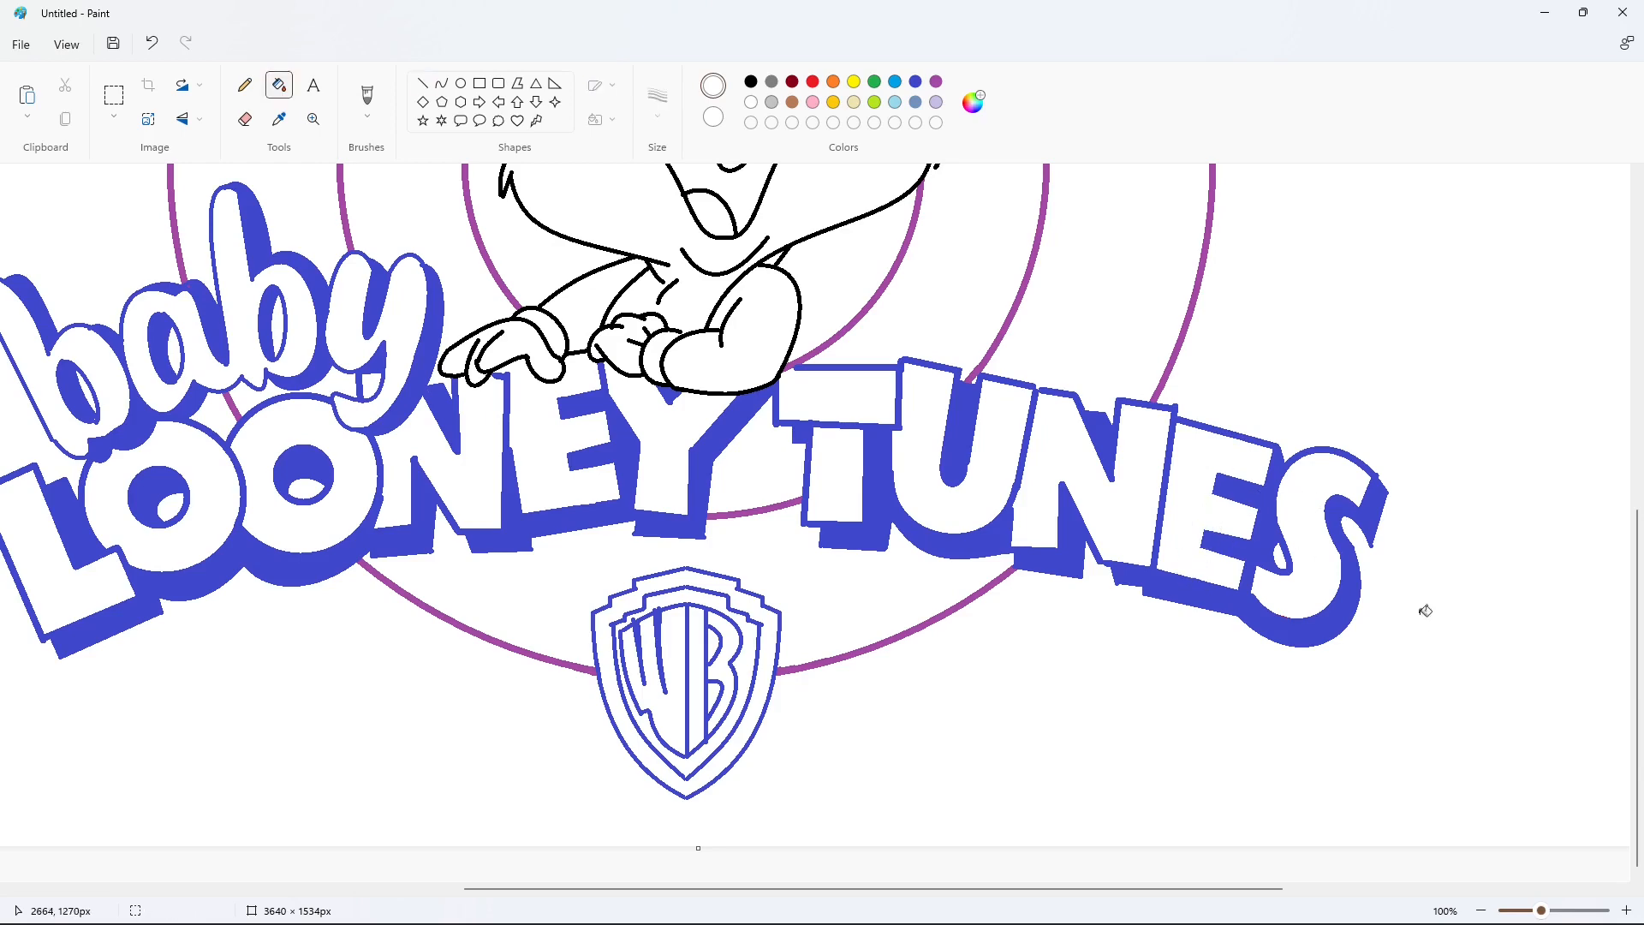
Fill the background behind the WB letters in the shield with blue
scroll(1019, 572, "left", 3)
left_click(920, 85)
left_click(957, 595)
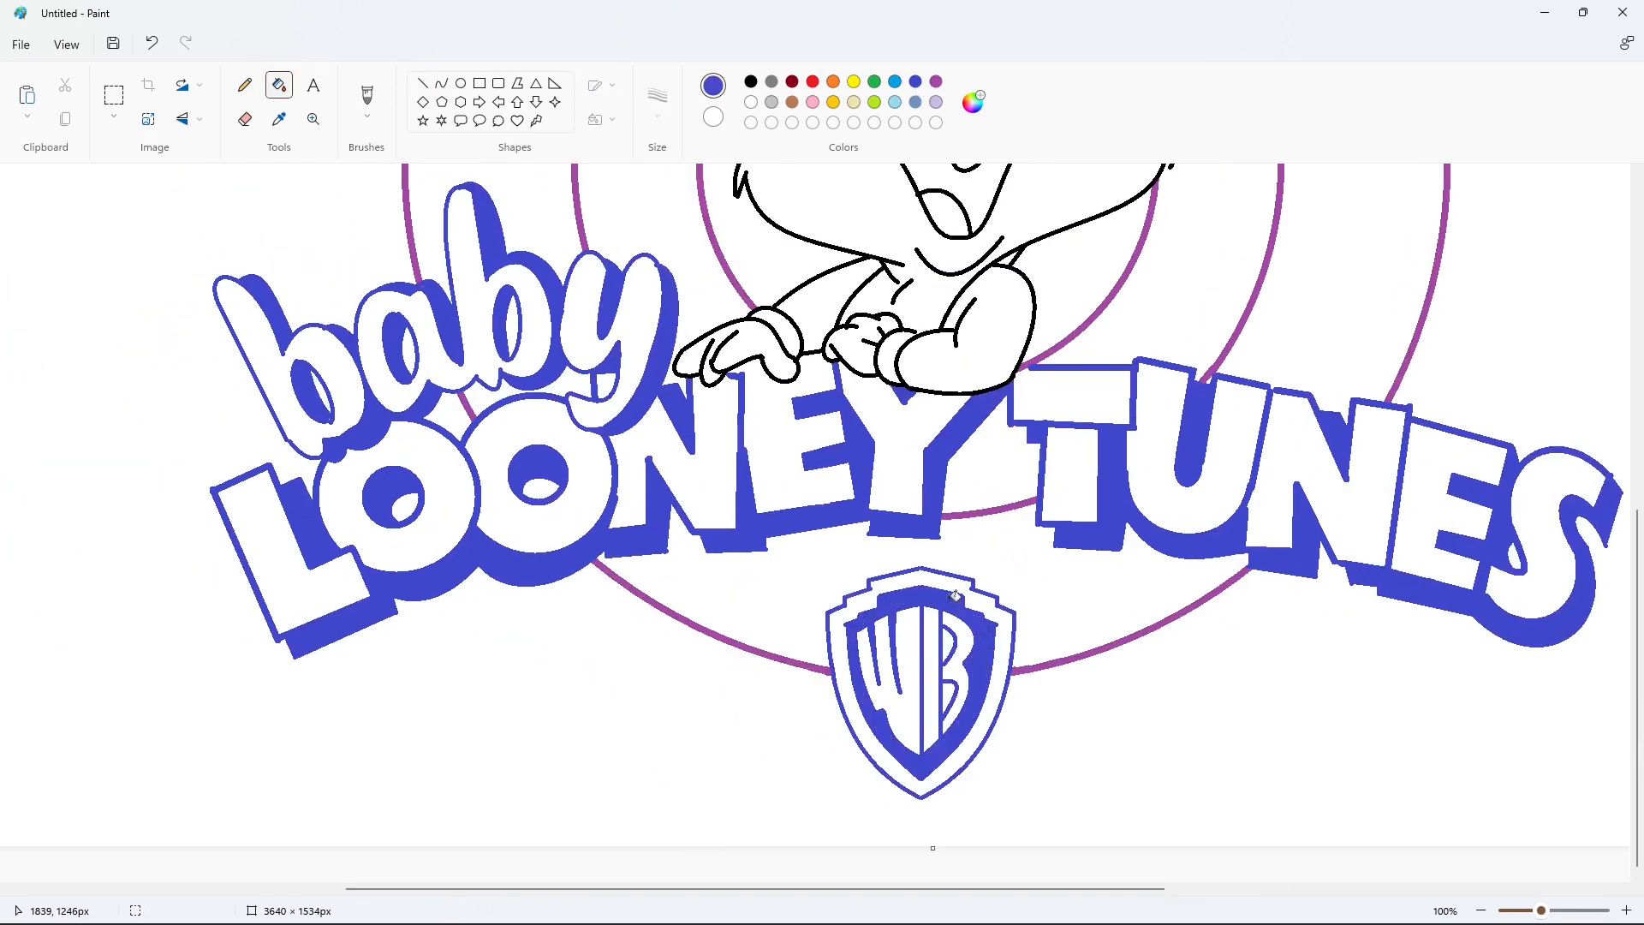
Rework the B in the shield with white erasing lines and blue strokes that outline its two counters
left_click(423, 84)
left_click(751, 101)
left_click_drag(949, 626, 933, 619)
mouse_move(950, 676)
left_mouse_down()
mouse_move(928, 675)
mouse_move(909, 737)
mouse_move(886, 707)
left_mouse_up()
left_click(1061, 658)
key("ctrl+z")
left_click(916, 82)
key("ctrl+z")
left_click(442, 84)
left_click(898, 735)
left_click(1032, 752)
left_click(244, 85)
left_click(423, 83)
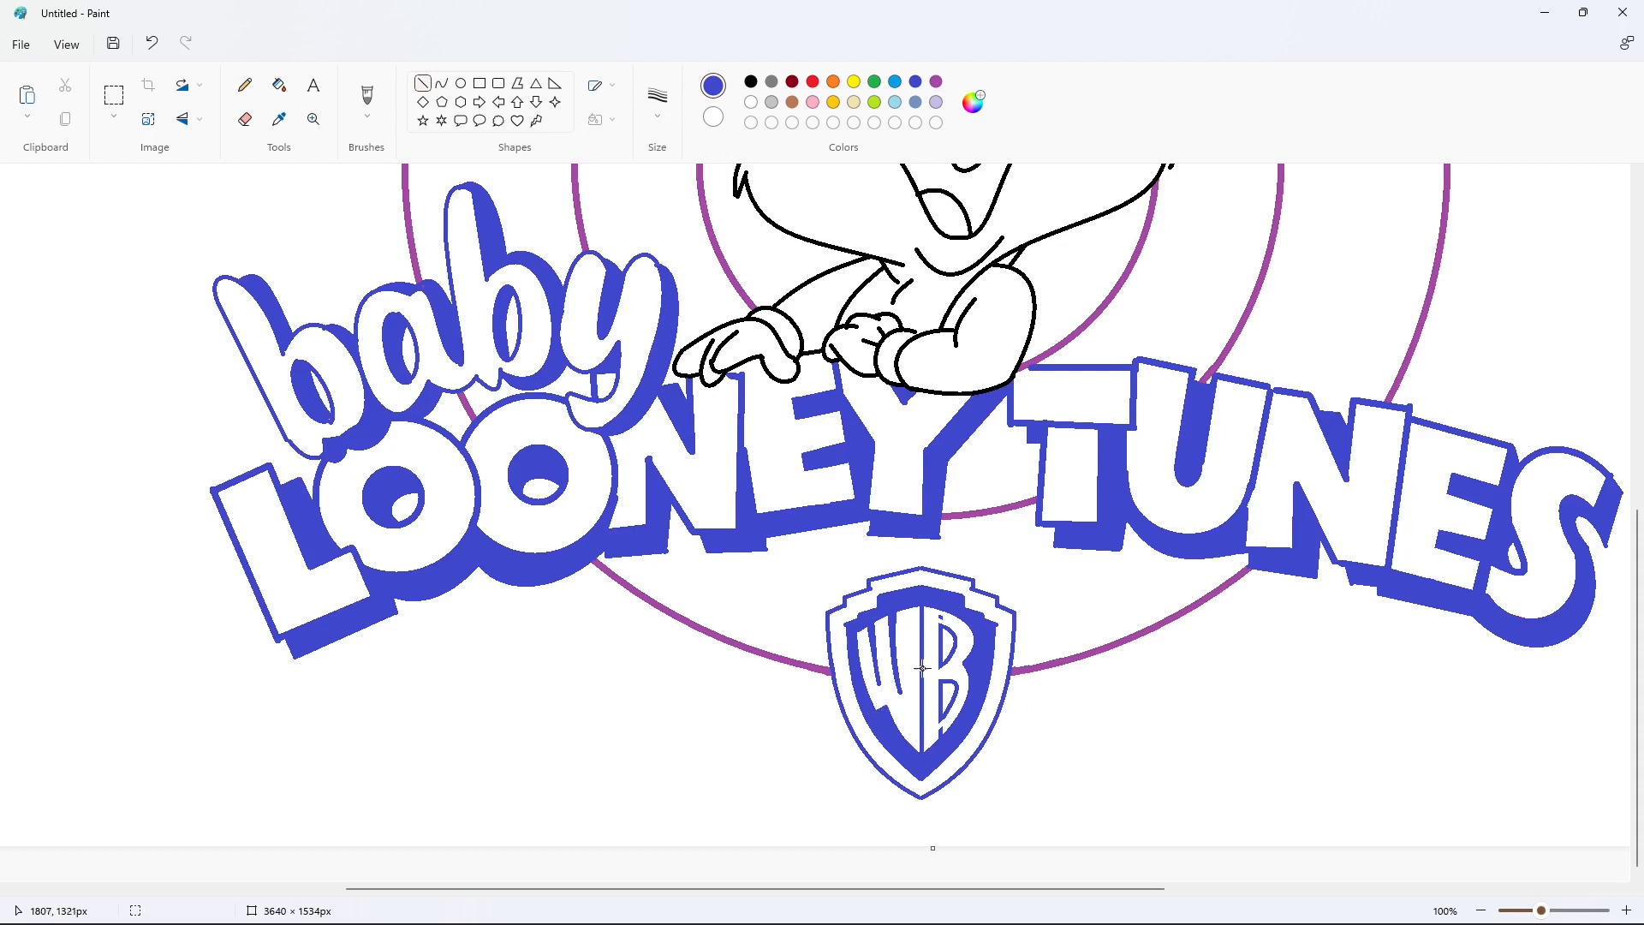
Erase the stray outline below the B in the shield with white lines
left_click(753, 103)
left_click(659, 103)
left_click(669, 223)
left_click_drag(933, 744, 944, 729)
Try filling the two counters of the B in the shield with blue and with purple
left_click(280, 85)
left_click(915, 82)
left_click(959, 653)
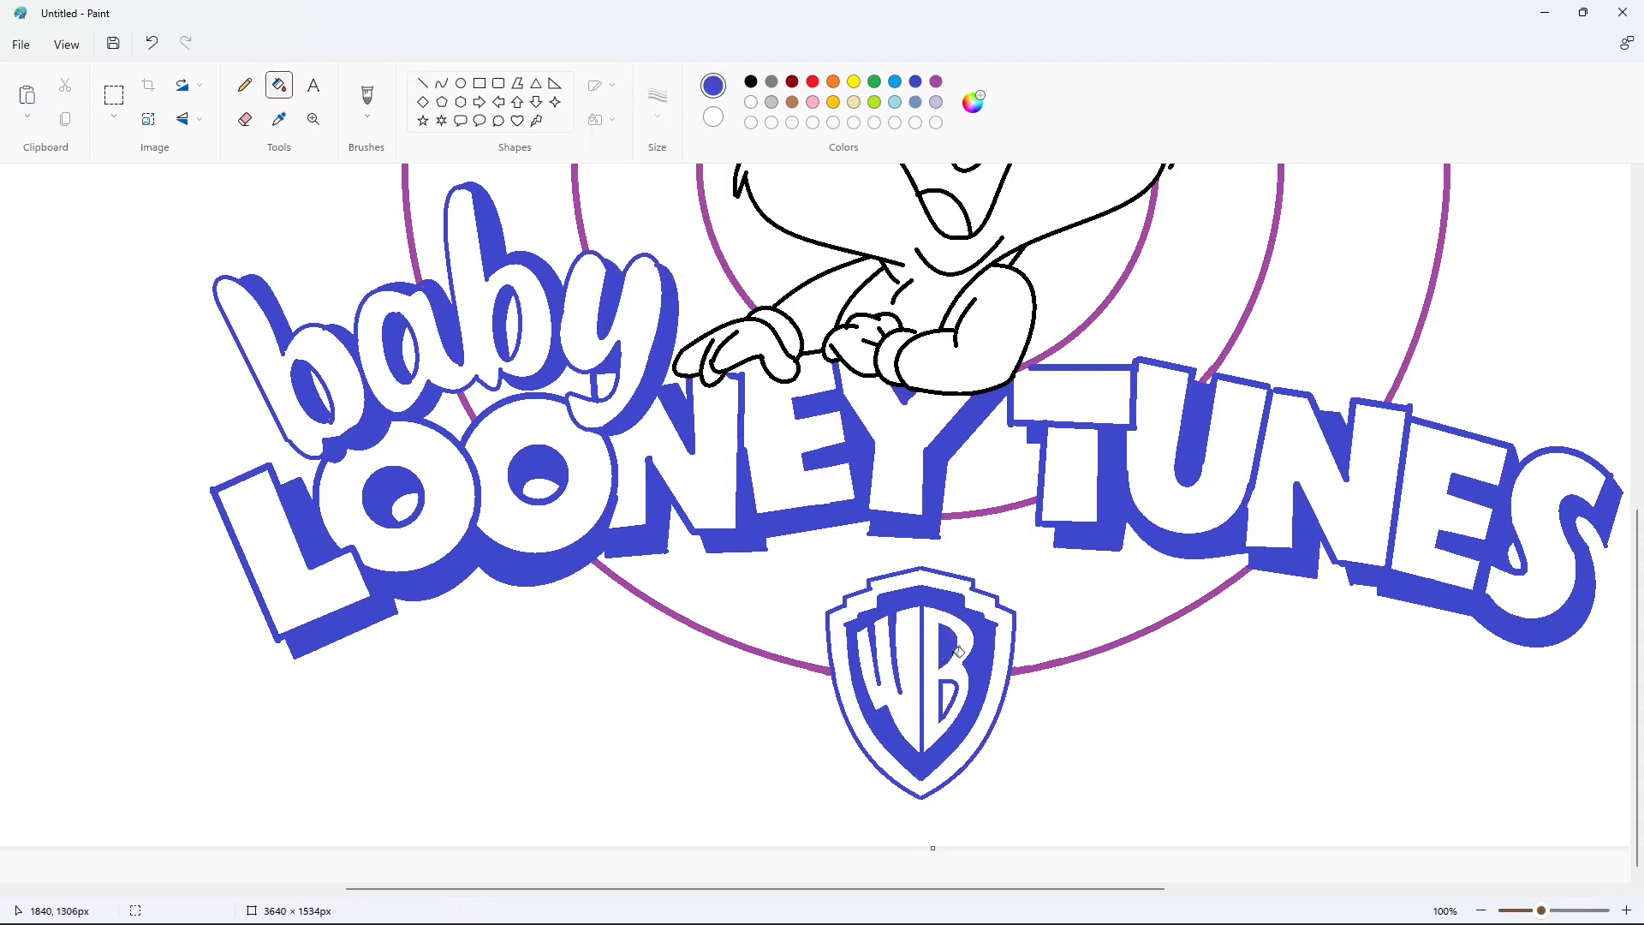
left_click(949, 698)
key("ctrl+z")
key("ctrl+z")
left_click(936, 81)
left_click(950, 648)
left_click(948, 698)
left_click(965, 630)
key("ctrl+z")
Try a white fill on the B's counter outlines with blue inside the counters, and undo these fills
left_click(752, 103)
left_click(955, 635)
left_click(957, 686)
left_click(913, 83)
left_click(947, 642)
left_click(947, 695)
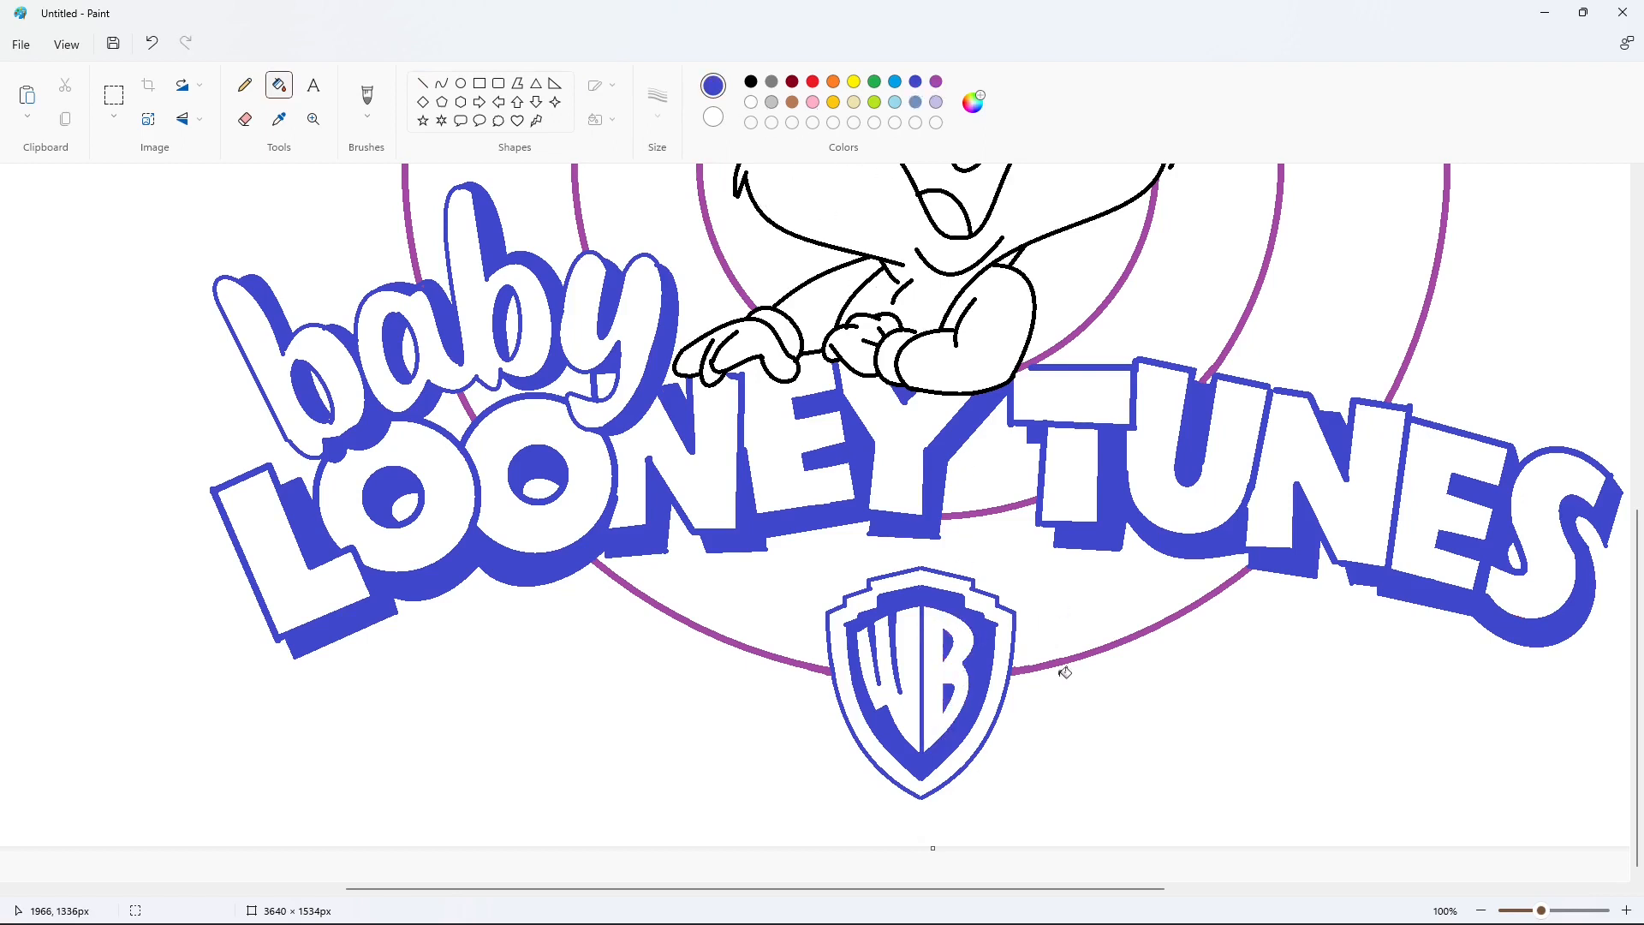
key("ctrl+z")
key("ctrl+z")
key("ctrl+z")
key("ctrl+z")
Recolour the outlines around the B's counters white and fill both counters with blue
left_click(751, 103)
left_click(958, 645)
key("ctrl+z")
key("ctrl+z")
key("ctrl+z")
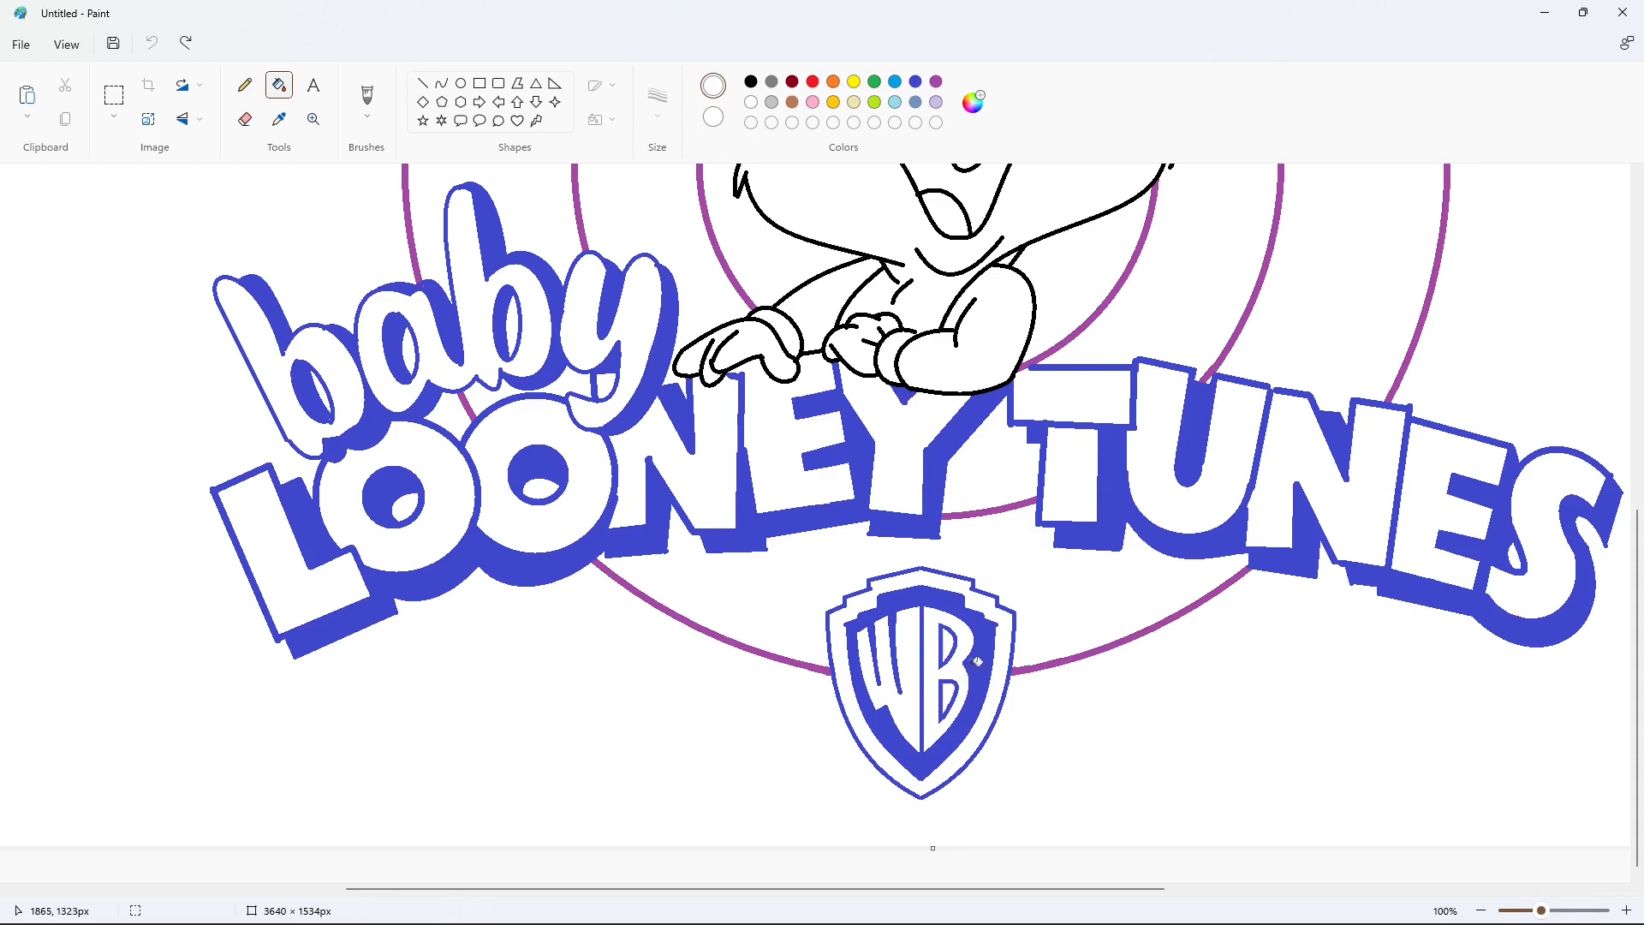
left_click(957, 644)
key("ctrl+z")
left_click(957, 633)
left_click(914, 83)
left_click(949, 642)
left_click(947, 695)
Clean up both sides of the shield's white border with short vertical white lines
left_click(423, 84)
left_click(658, 103)
left_click(661, 265)
left_click(751, 103)
left_click_drag(842, 615, 843, 631)
left_click_drag(1004, 637, 1004, 616)
Fill both of the bunny's pupils with black
scroll(1345, 814, "up", 7)
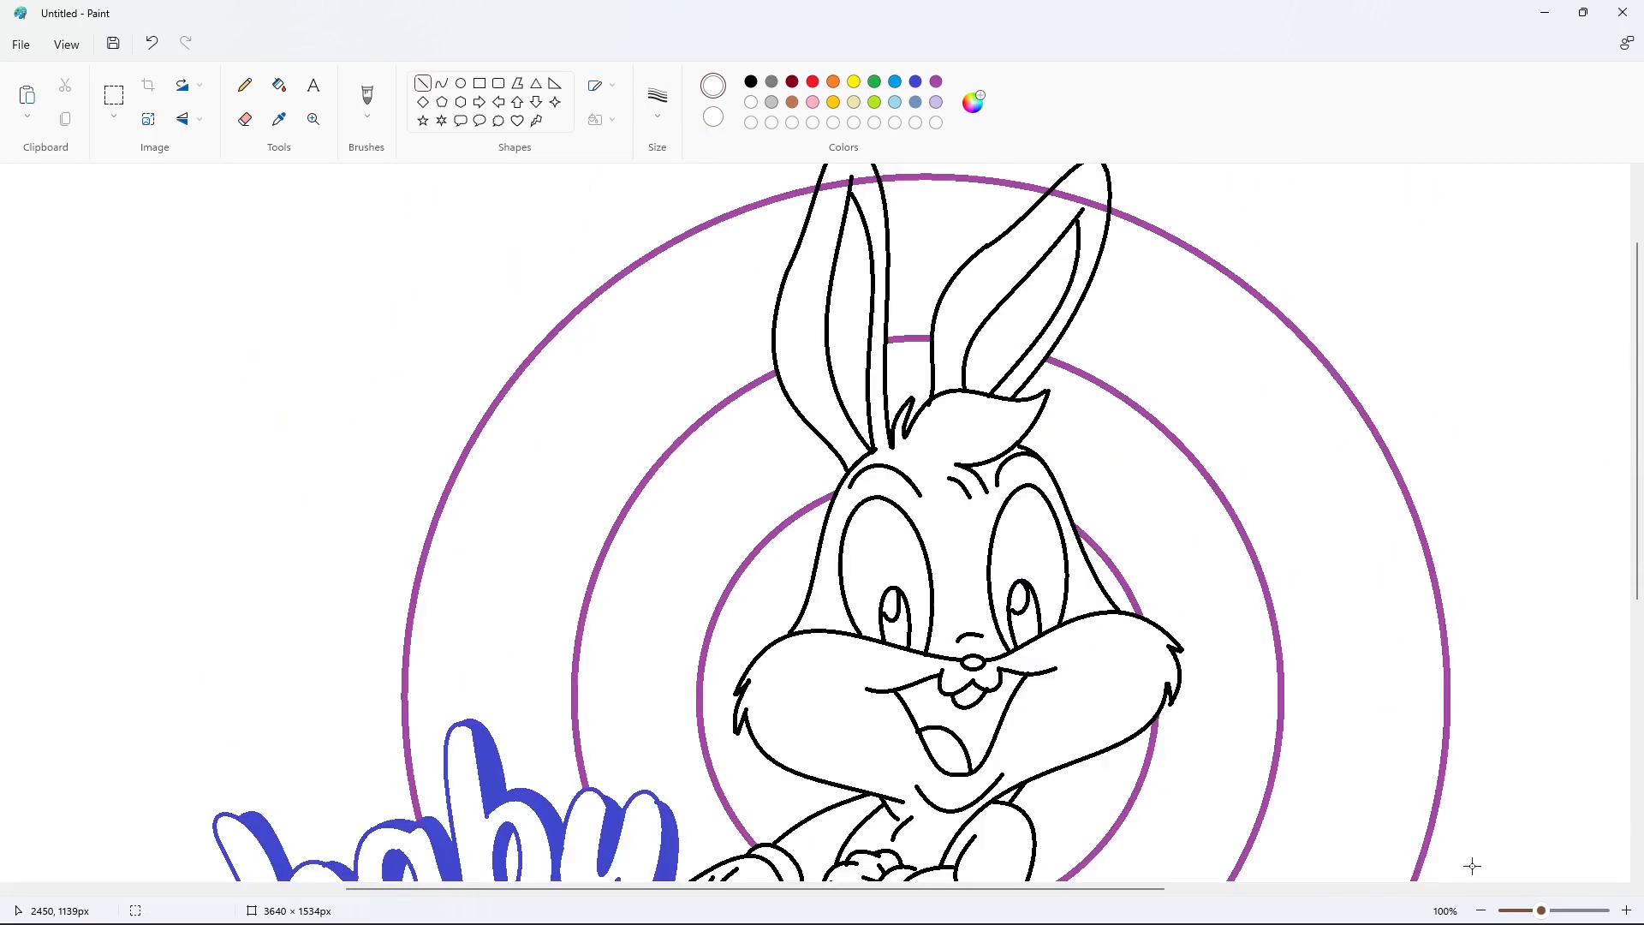
scroll(1344, 814, "down", 3)
left_click(279, 85)
left_click(751, 82)
left_click(895, 439)
left_click(1032, 440)
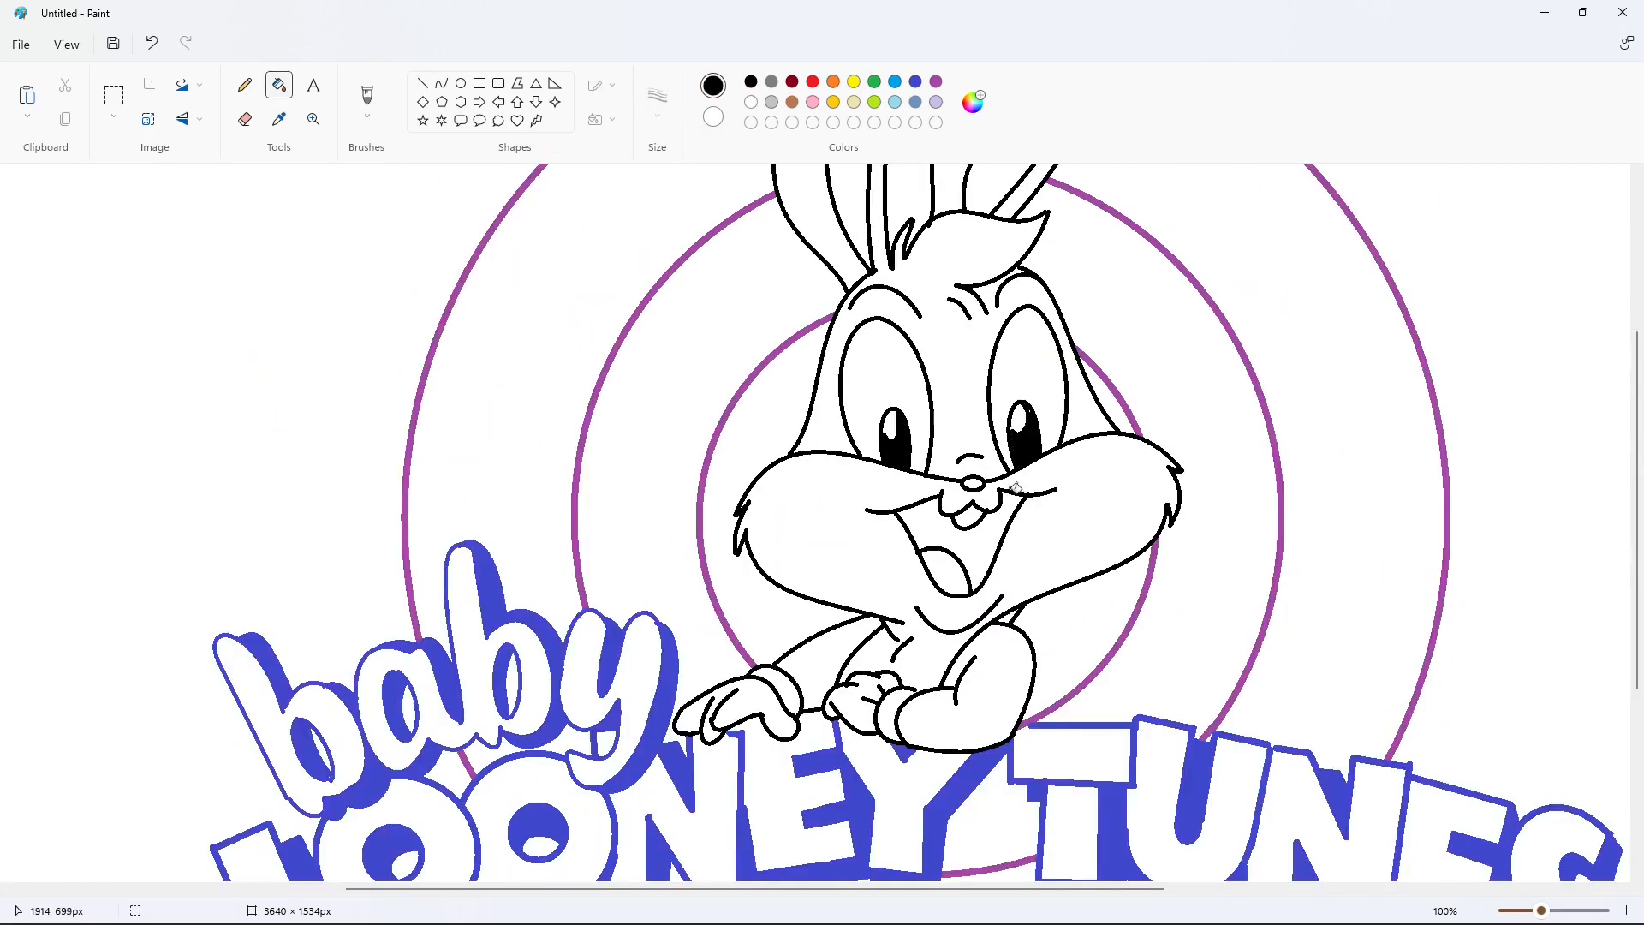
Define a custom dark blue colour based on the palette's light blue
double_click(895, 81)
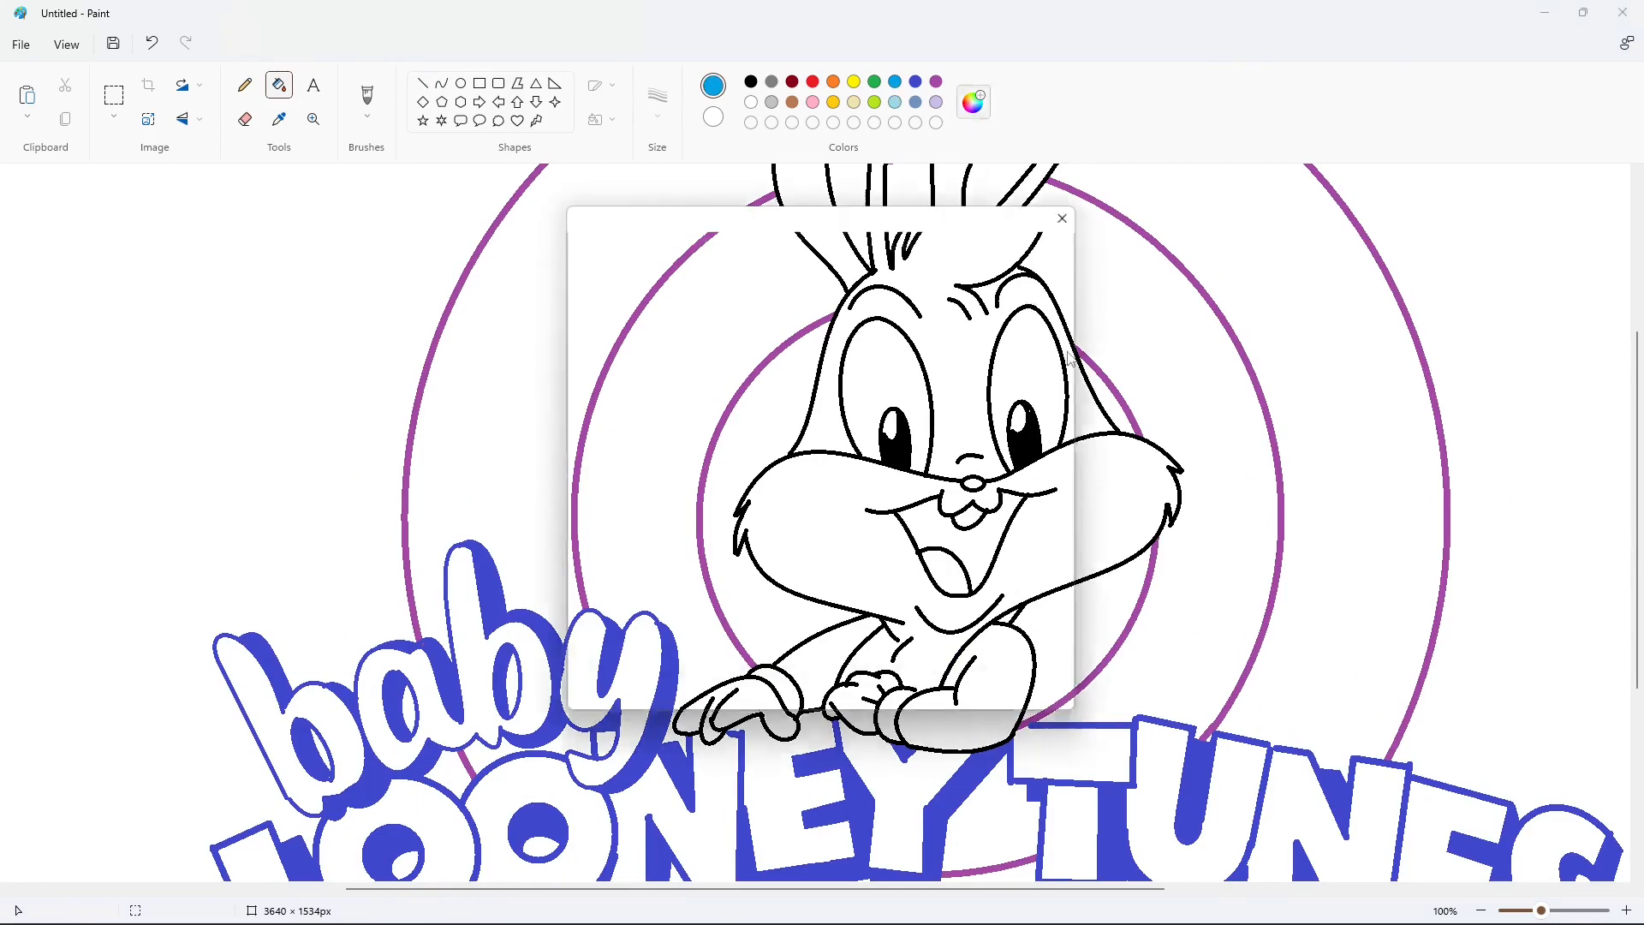
left_click_drag(881, 297, 880, 333)
left_click_drag(707, 273, 717, 275)
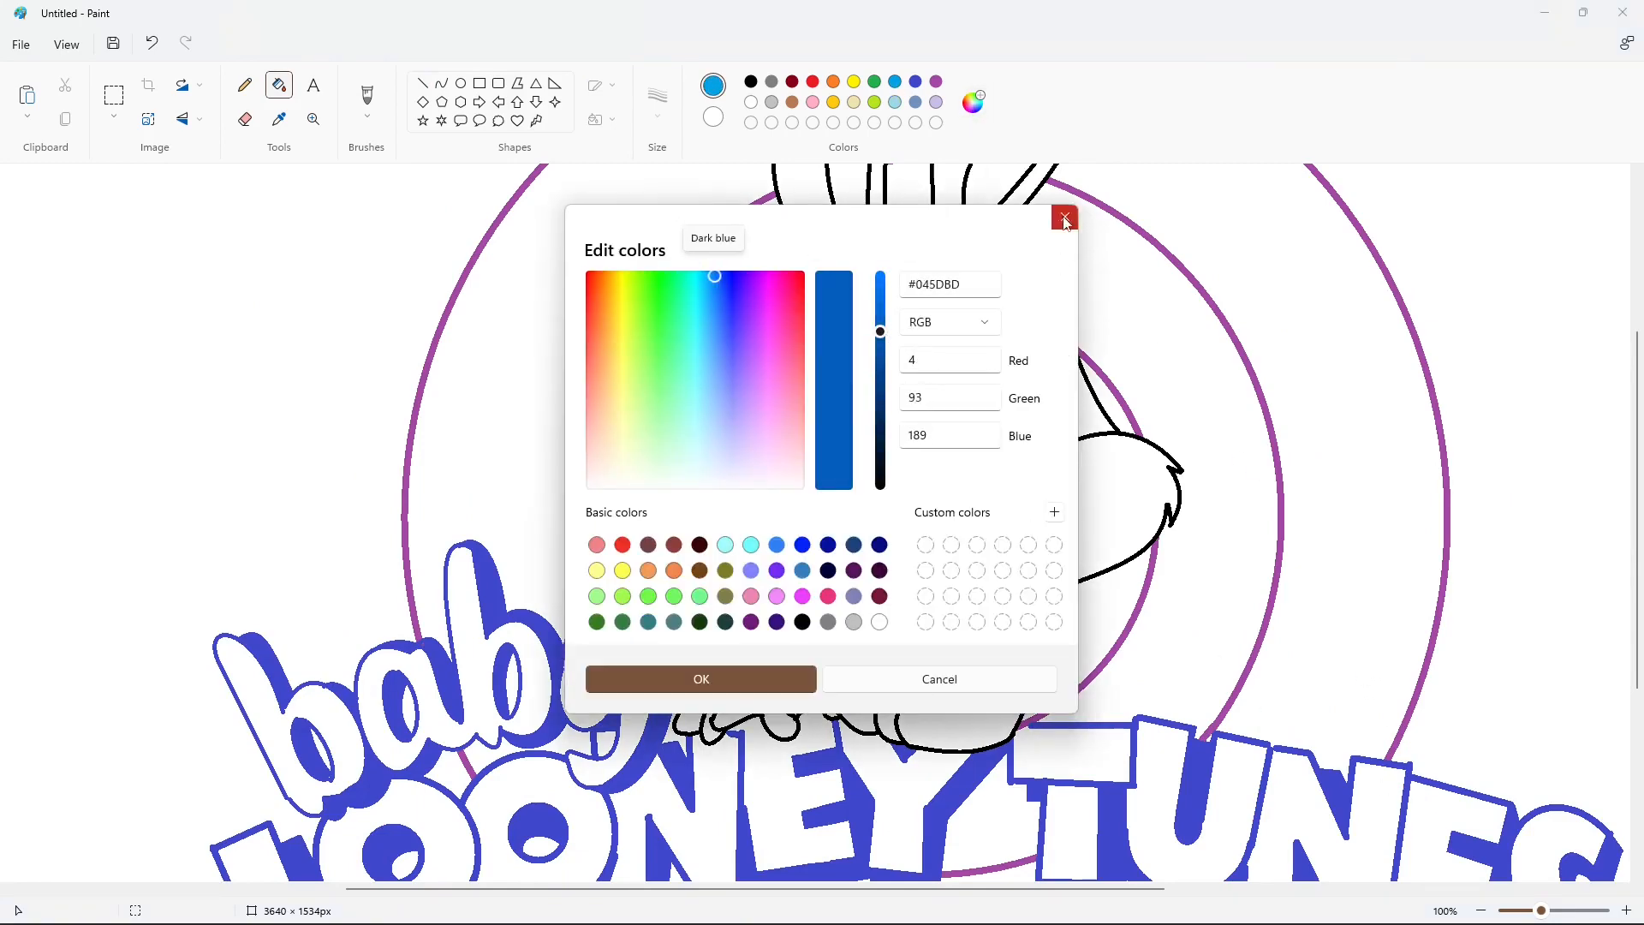
left_click(1065, 217)
left_click_drag(720, 278, 712, 274)
left_click_drag(881, 297, 880, 337)
left_click(715, 679)
Recolour the BABY LOONEY TUNES outlines, shadows and letter counters with the custom dark blue
scroll(657, 357, "down", 4)
left_click(657, 357)
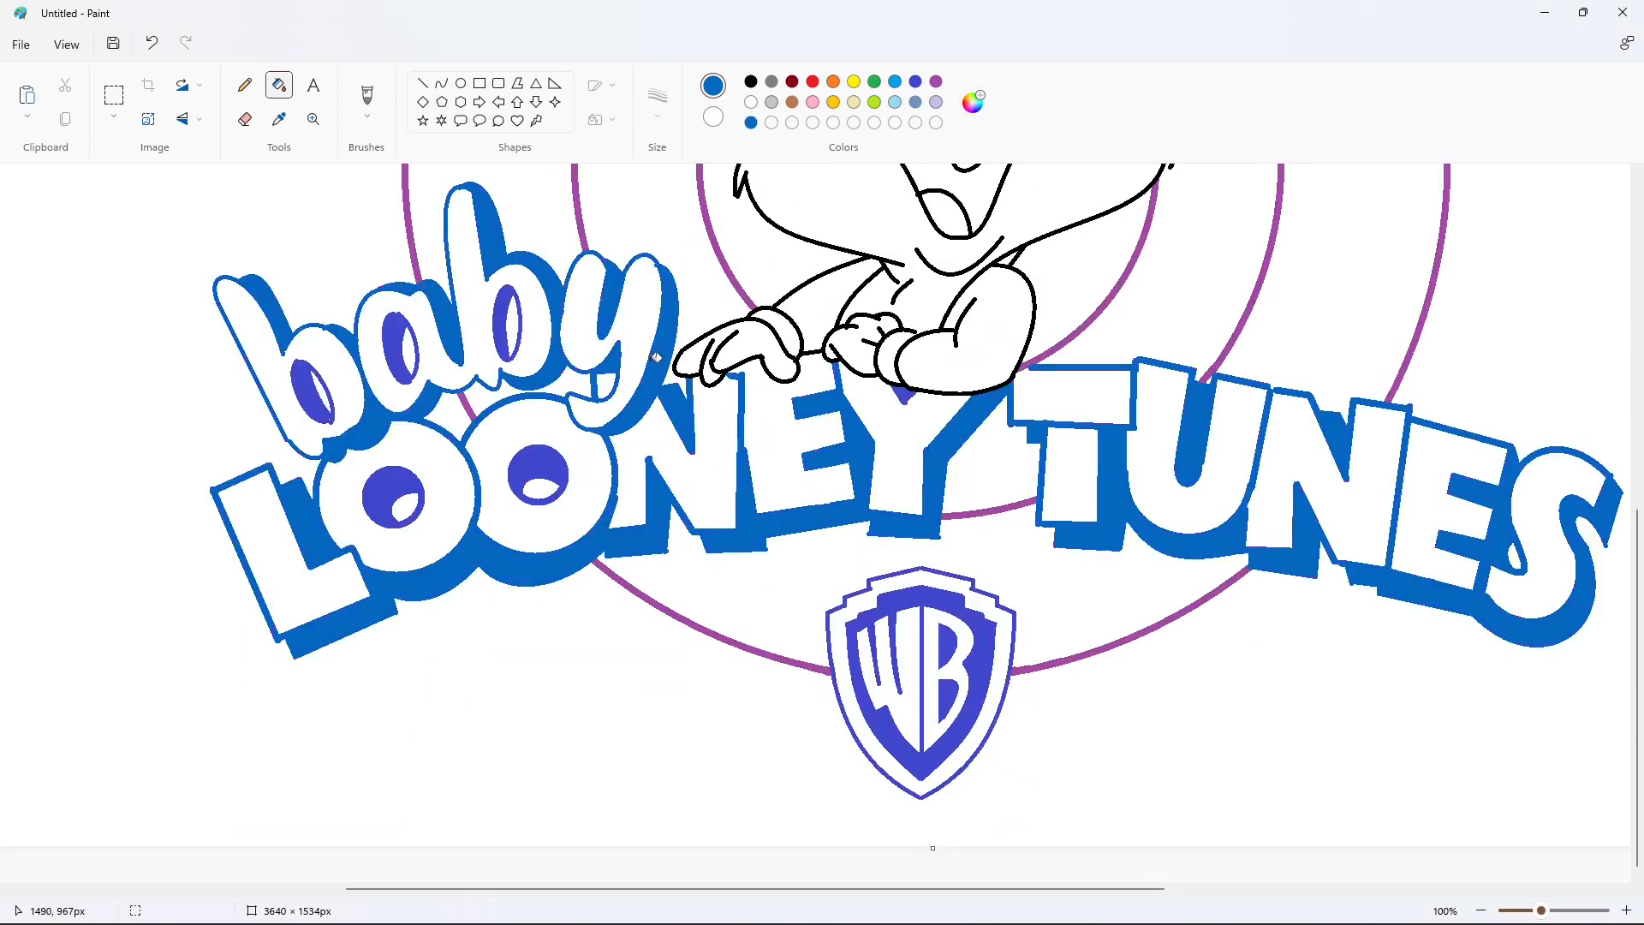
left_click(306, 385)
left_click(397, 339)
left_click(500, 323)
left_click(382, 490)
left_click(539, 463)
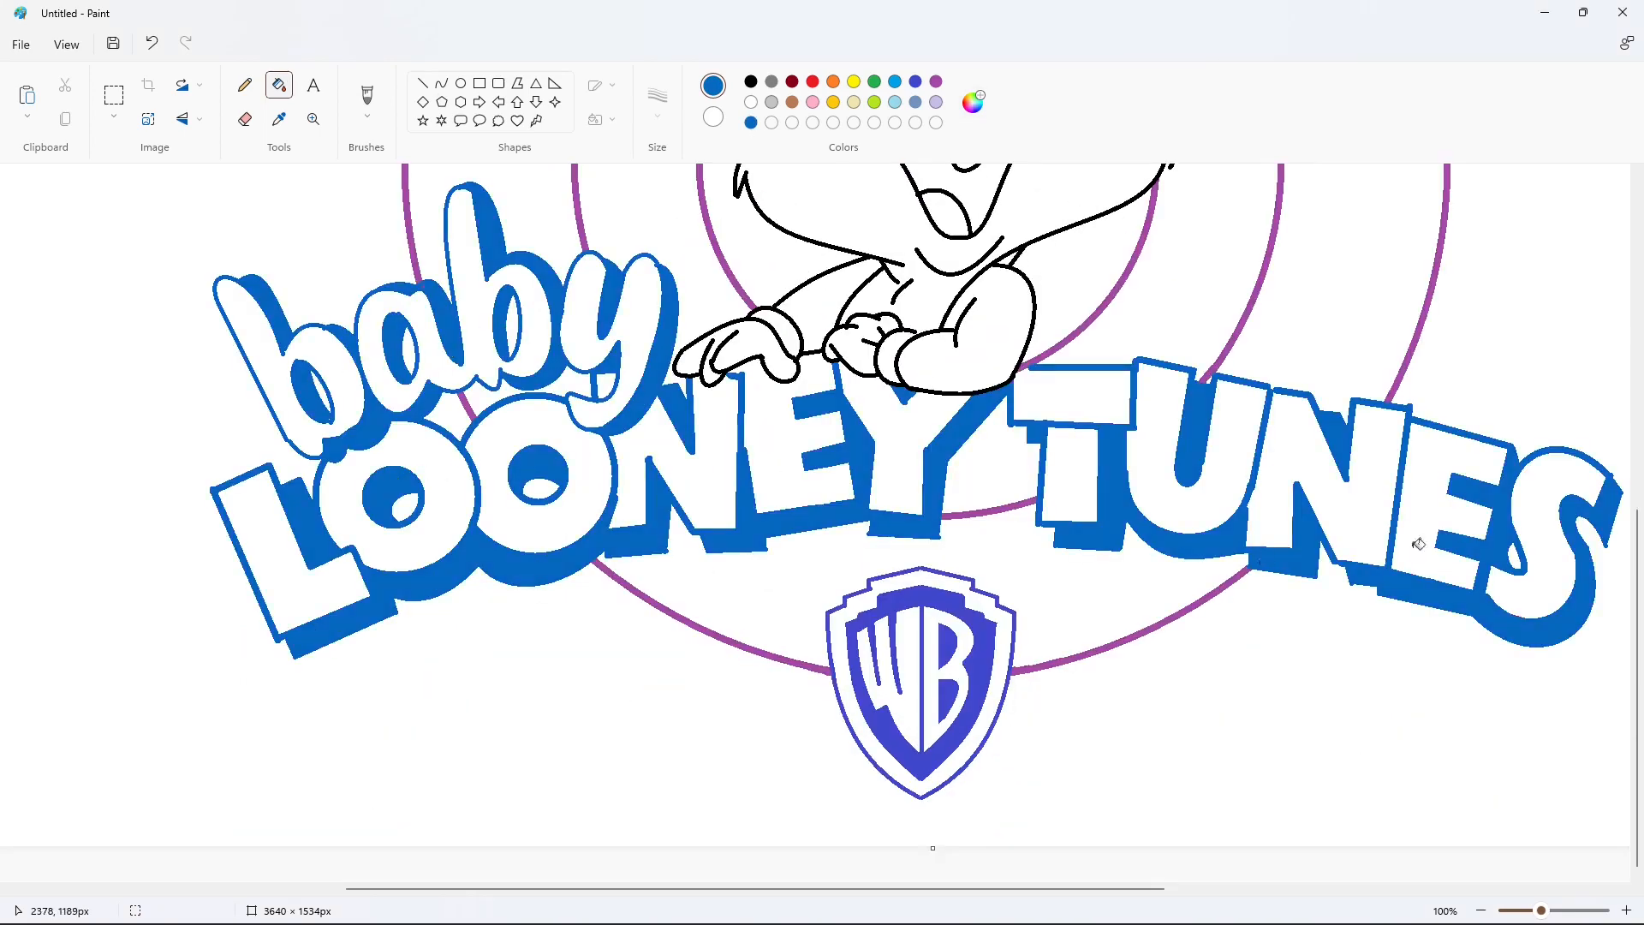
Draw thick black lines inside the L of LOONEY along its stem and foot
scroll(1362, 702, "up", 2)
left_click(423, 83)
left_click(658, 97)
left_click(673, 187)
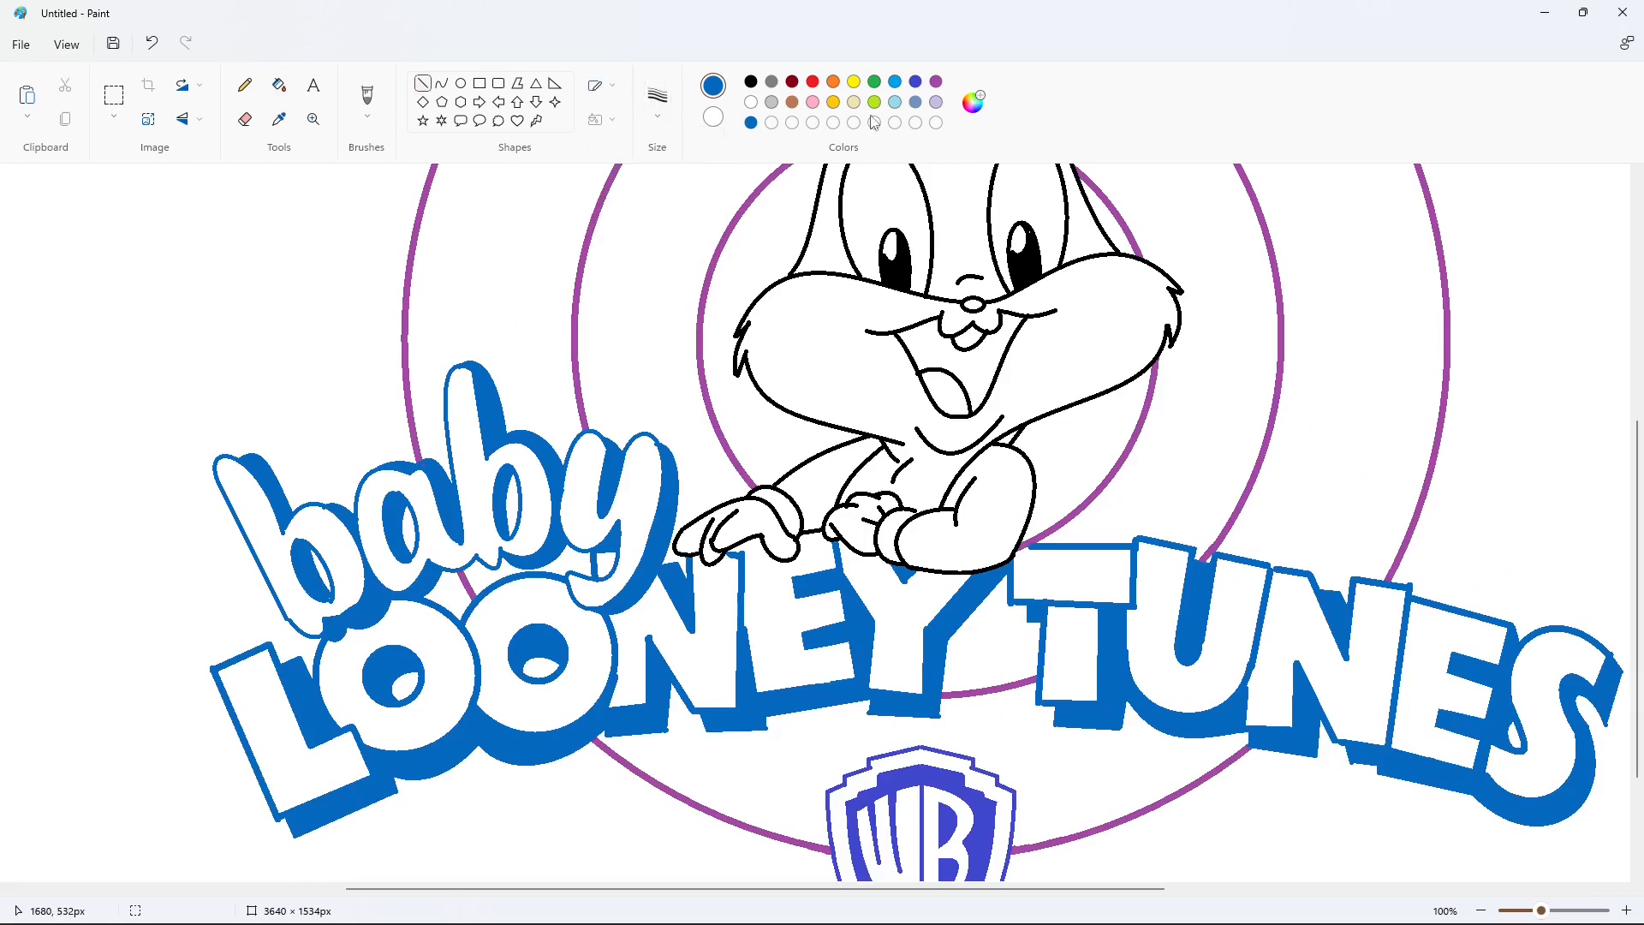
left_click(751, 82)
scroll(326, 564, "down", 2)
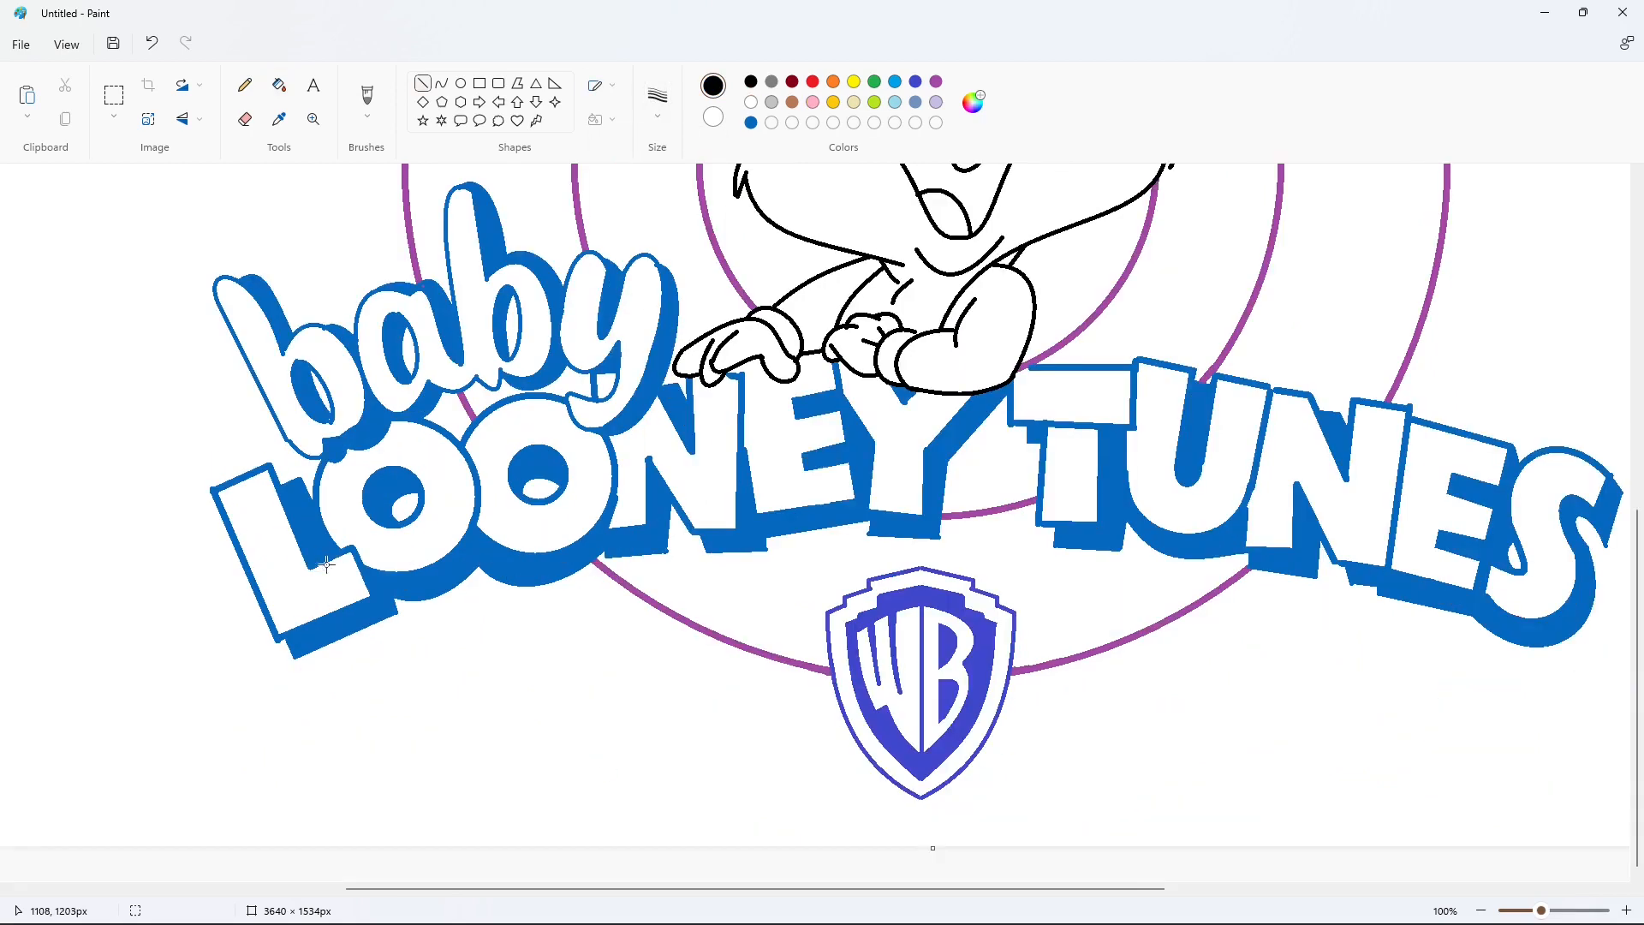
left_click_drag(258, 481, 303, 585)
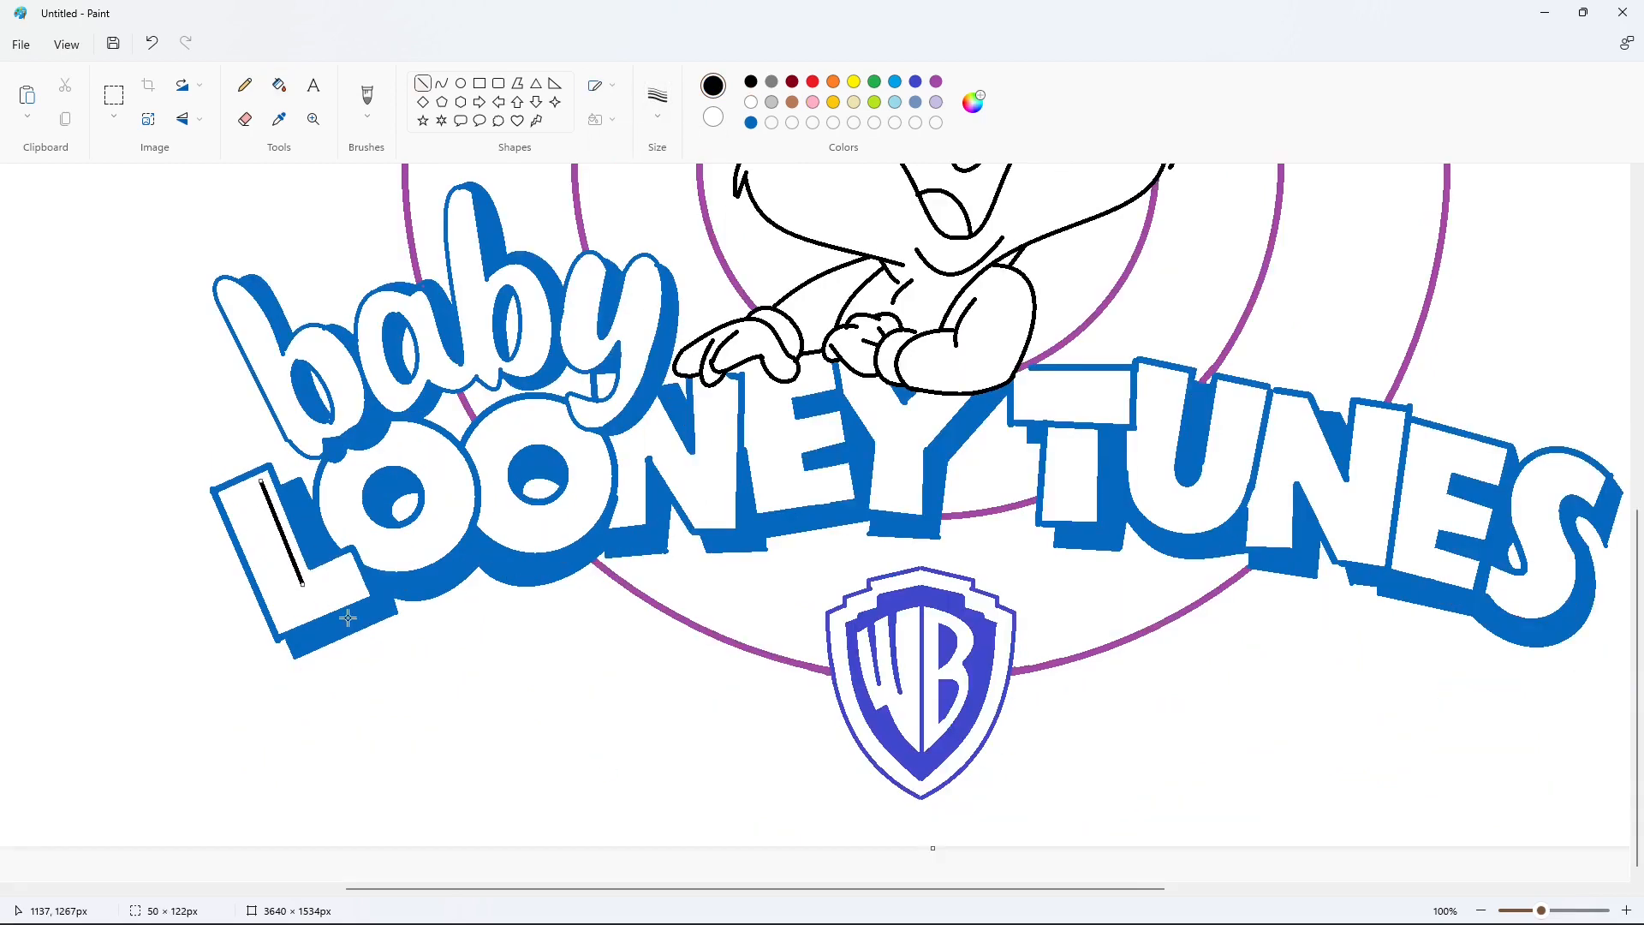
left_click(661, 109)
left_click(668, 248)
left_click(375, 494)
key("ctrl+z")
mouse_move(260, 480)
left_mouse_down()
mouse_move(304, 584)
mouse_move(363, 592)
mouse_move(281, 623)
left_mouse_up()
Draw a thick black curve around the left side of the first O's counter in LOONEY
left_click(442, 83)
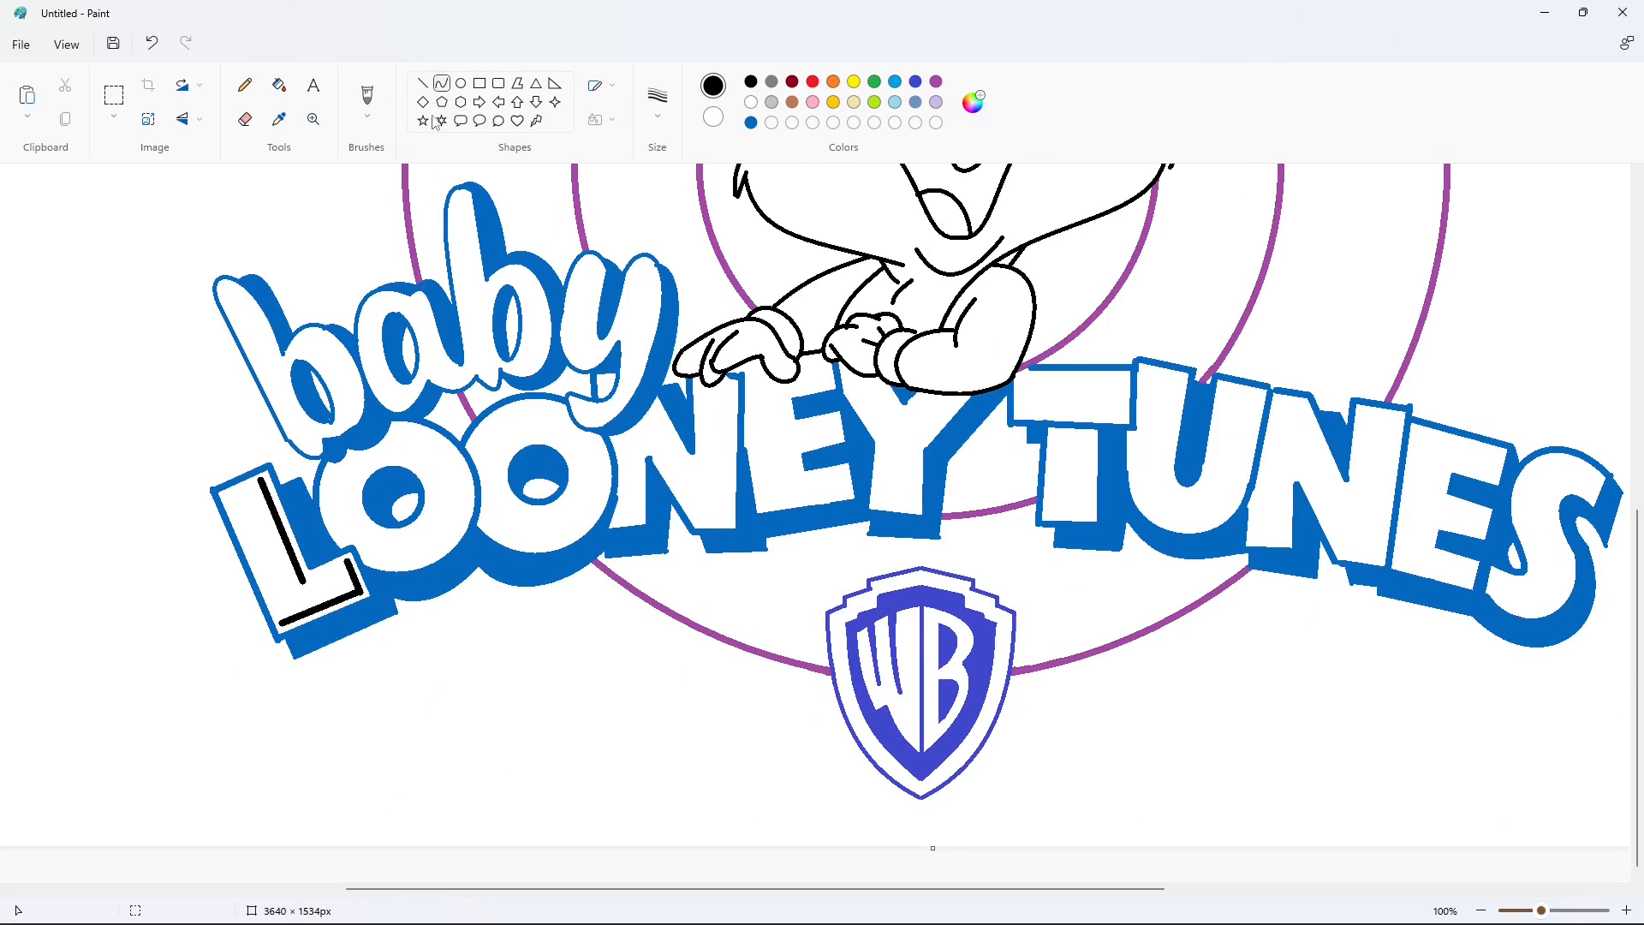
left_click_drag(376, 538, 382, 463)
mouse_move(369, 492)
left_mouse_down()
mouse_move(347, 489)
mouse_move(376, 460)
mouse_move(399, 565)
left_mouse_up()
key("ctrl+z")
left_click(350, 520)
left_click(334, 475)
Try drawing a black curve inside the right edge of the first O in LOONEY
left_click(470, 488)
mouse_move(421, 466)
left_mouse_down()
mouse_move(474, 491)
mouse_move(483, 531)
left_mouse_up()
key("ctrl+z")
left_click_drag(414, 434, 436, 554)
left_click_drag(450, 454, 467, 454)
left_click_drag(479, 513, 517, 526)
key("ctrl+z")
Draw a black curve about 81 by 144 px along the right rim of the first O in LOONEY
left_click_drag(413, 432, 435, 555)
left_click_drag(447, 454, 459, 449)
left_click_drag(477, 509, 484, 513)
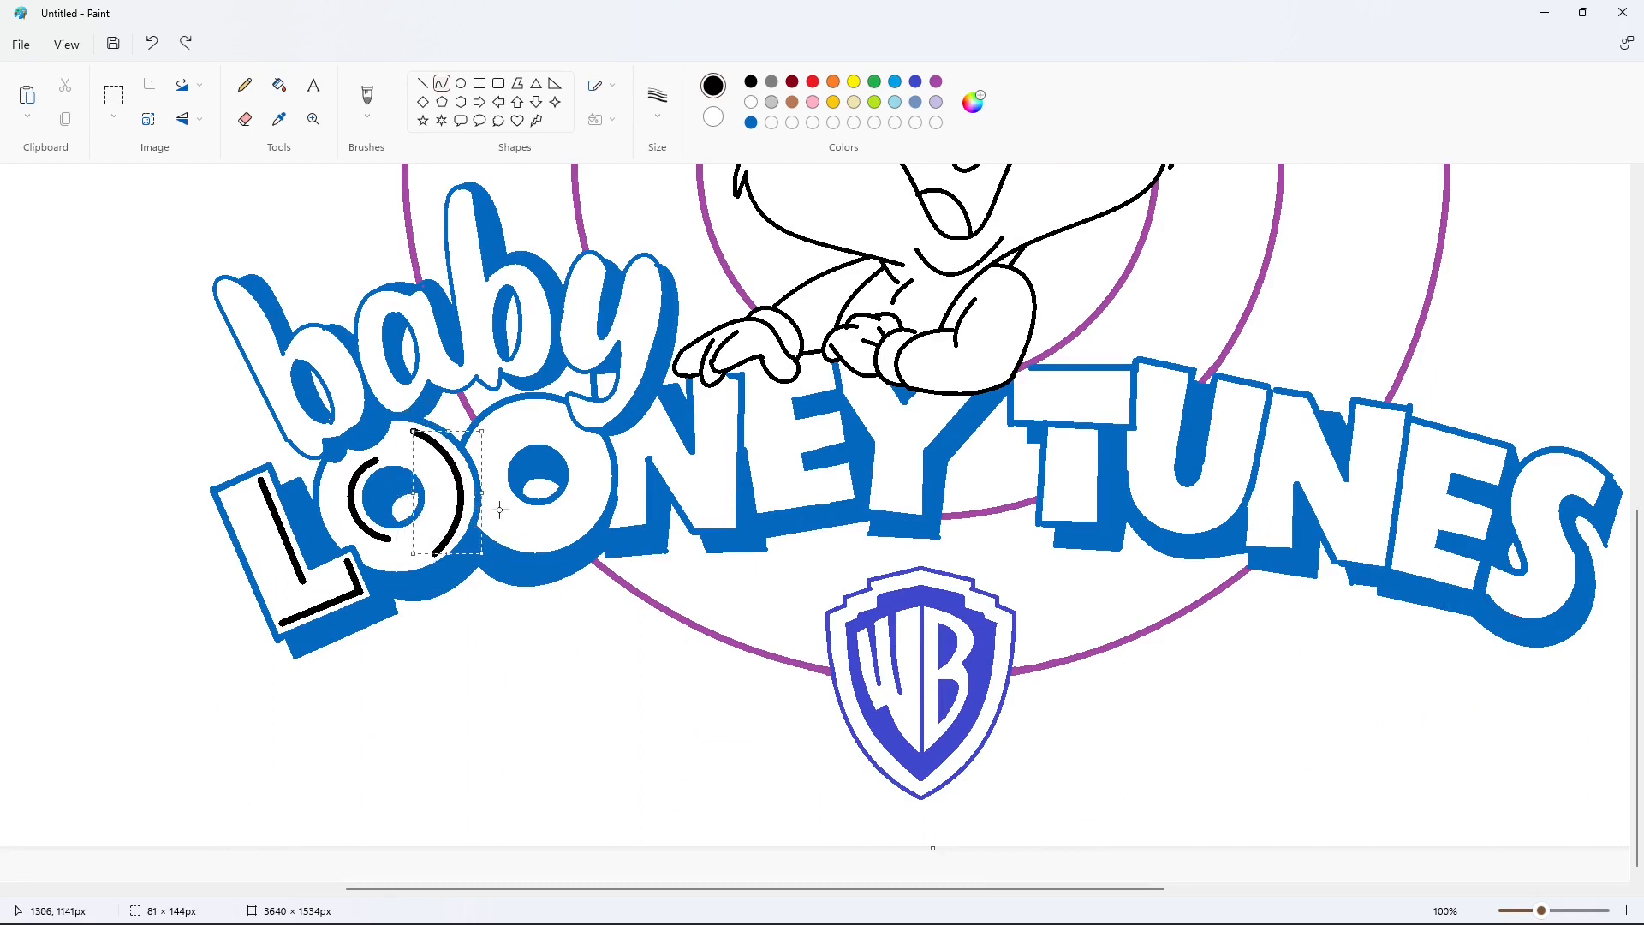
Undo the last curve and redraw a black curve along the right rim of the first O in LOONEY
key("ctrl+z")
left_click_drag(407, 428, 435, 552)
left_click_drag(449, 455, 467, 452)
mouse_move(476, 519)
left_mouse_down()
mouse_move(491, 526)
mouse_move(549, 437)
mouse_move(481, 470)
left_mouse_up()
Draw a black curve around the upper left of the second O's counter in LOONEY
left_click(557, 538)
left_click_drag(510, 441, 507, 424)
left_click(612, 514)
Try to draw a black curve along the lower right rim of the second O in LOONEY
left_click_drag(497, 534, 592, 435)
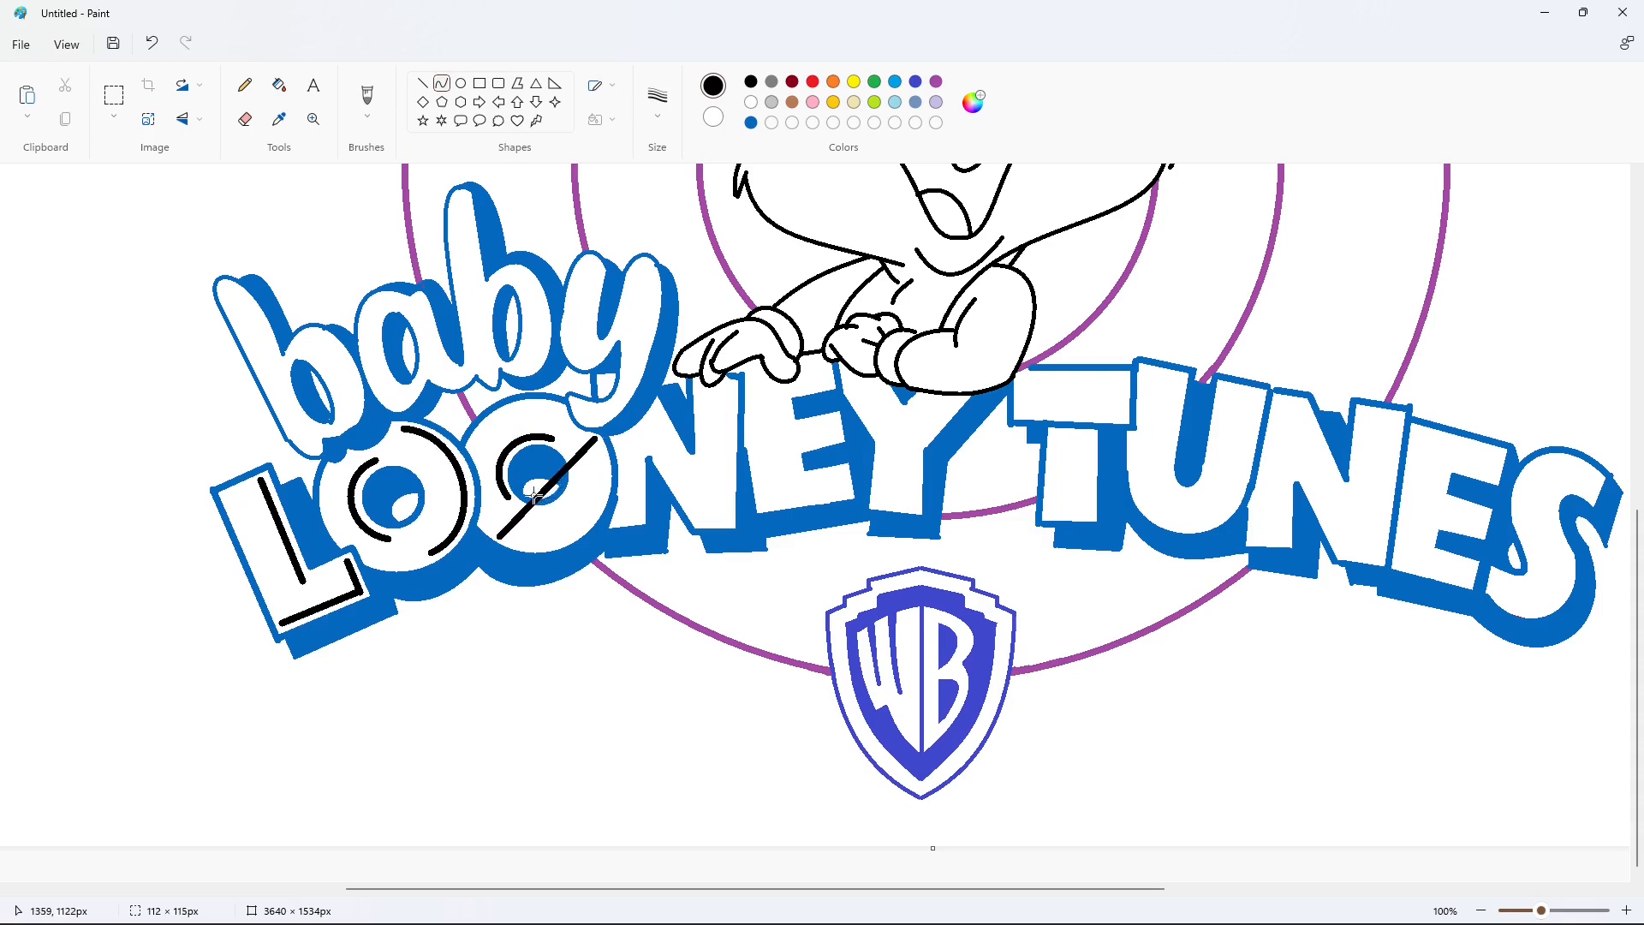
left_click_drag(566, 562, 562, 580)
left_click_drag(621, 505, 637, 503)
key("ctrl+z")
key("ctrl+z")
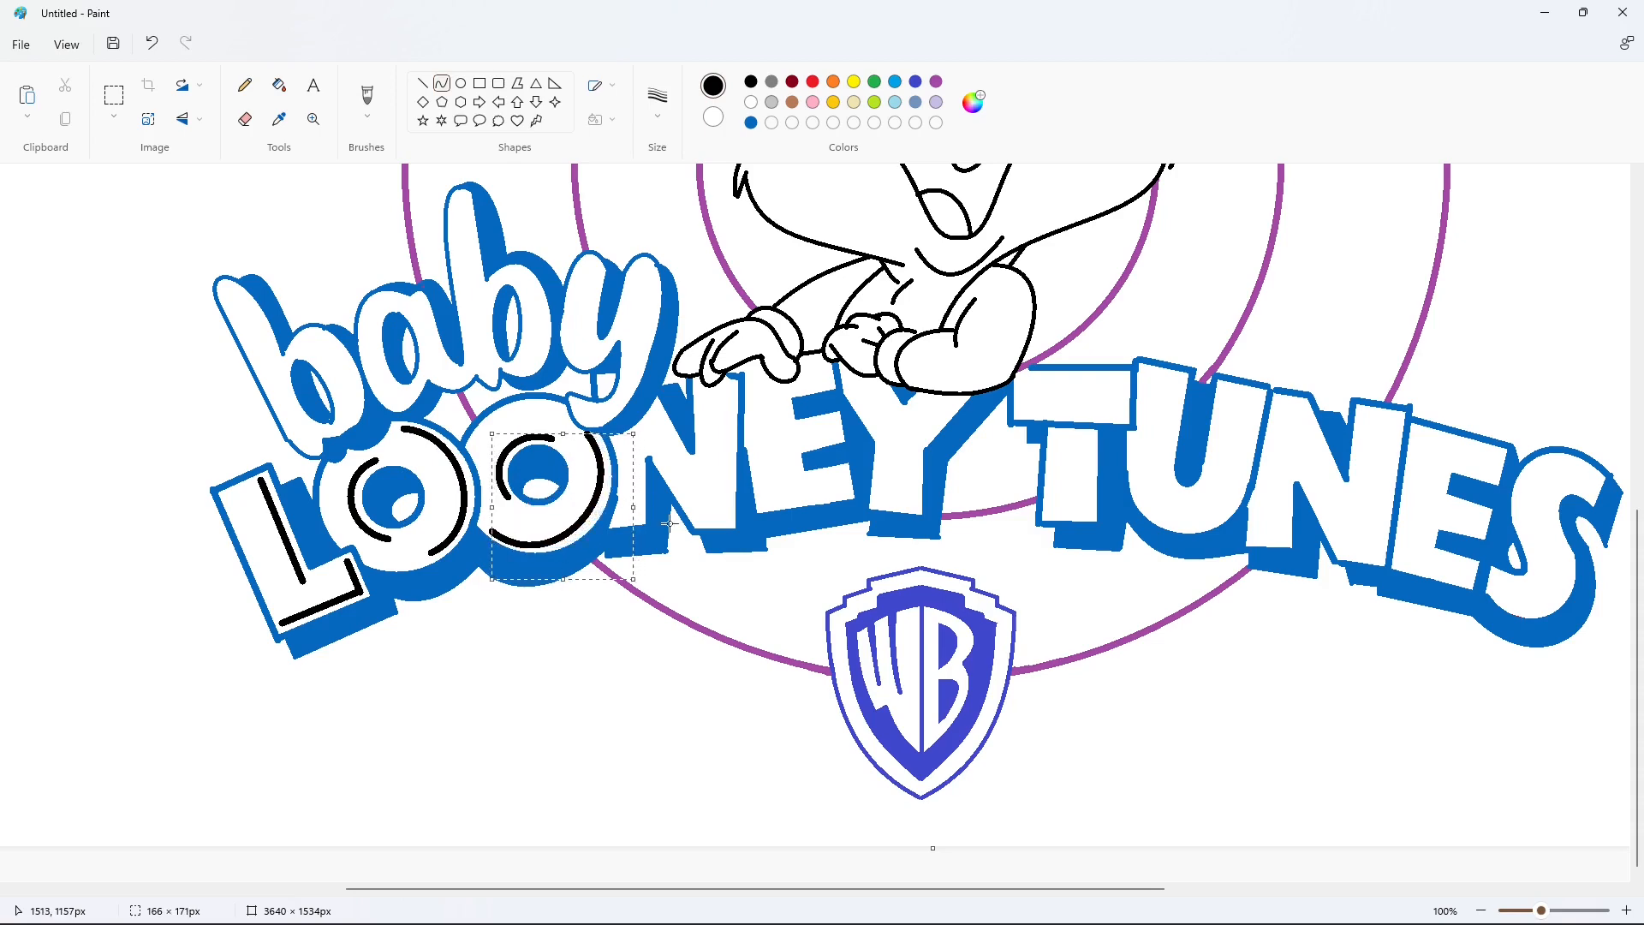
Draw a black curve following the lower and right rim of the second O in LOONEY
left_click_drag(520, 545, 593, 440)
left_click_drag(568, 552, 572, 566)
mouse_move(619, 500)
left_mouse_down()
mouse_move(630, 483)
mouse_move(567, 511)
mouse_move(637, 443)
left_mouse_up()
Draw straight black lines inside the stems and diagonal of the N in LOONEY
left_click(699, 542)
left_click(422, 83)
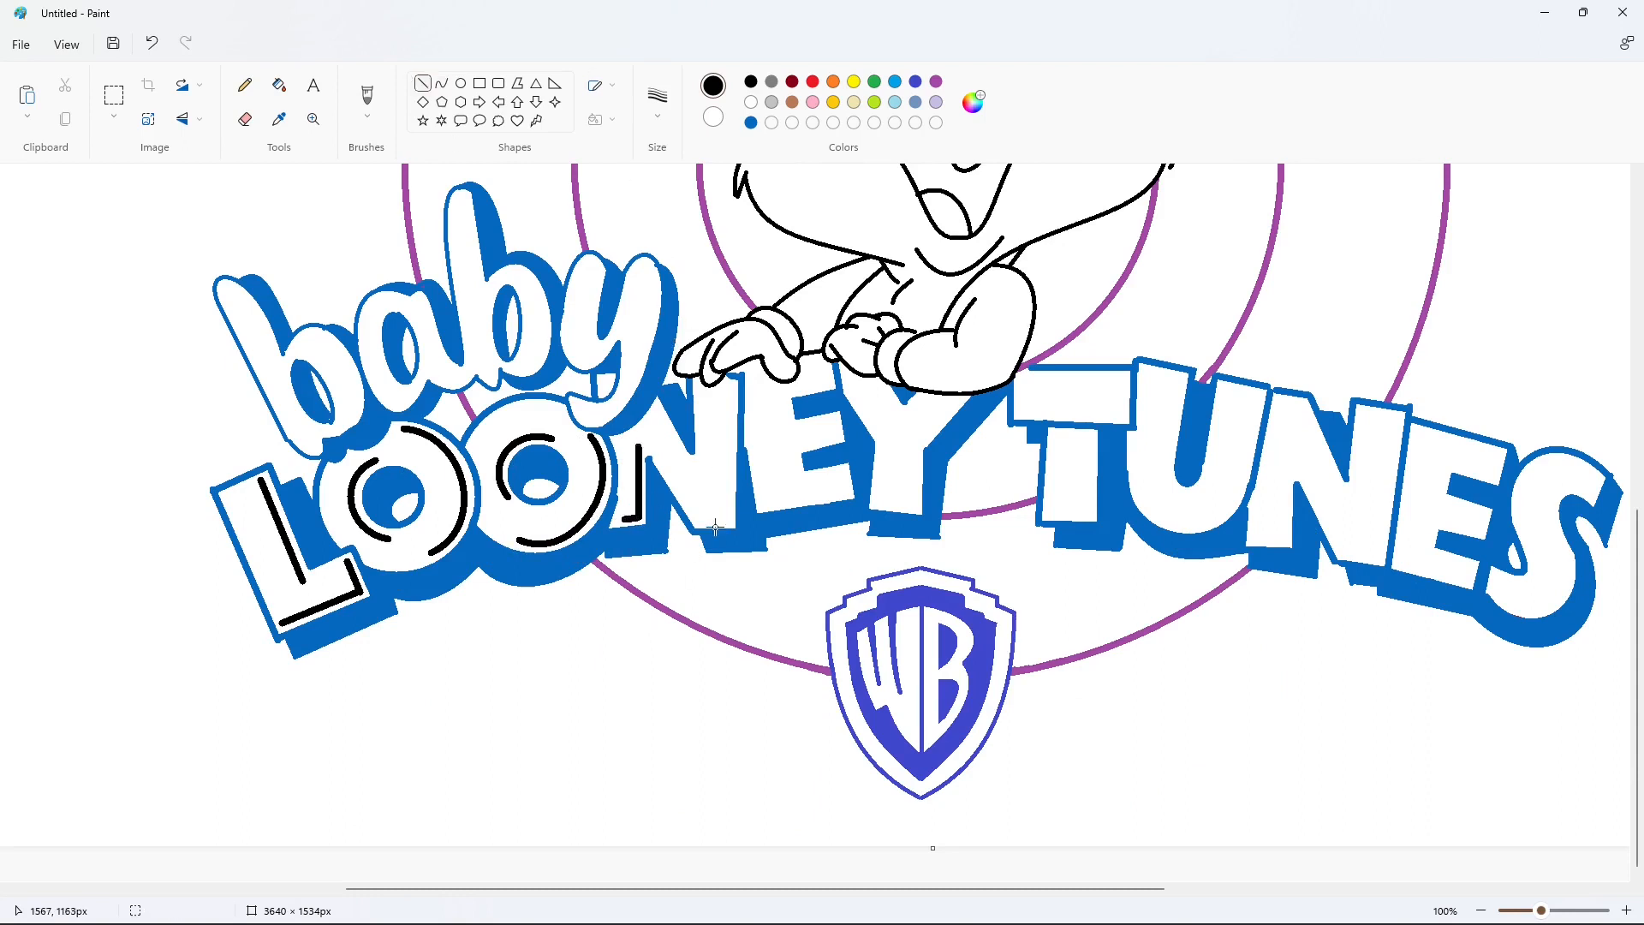
mouse_move(728, 519)
left_mouse_down()
mouse_move(730, 387)
mouse_move(681, 453)
left_mouse_up()
Draw straight black inner lines along the arms of the E and Y in LOONEY
left_click_drag(763, 504, 846, 491)
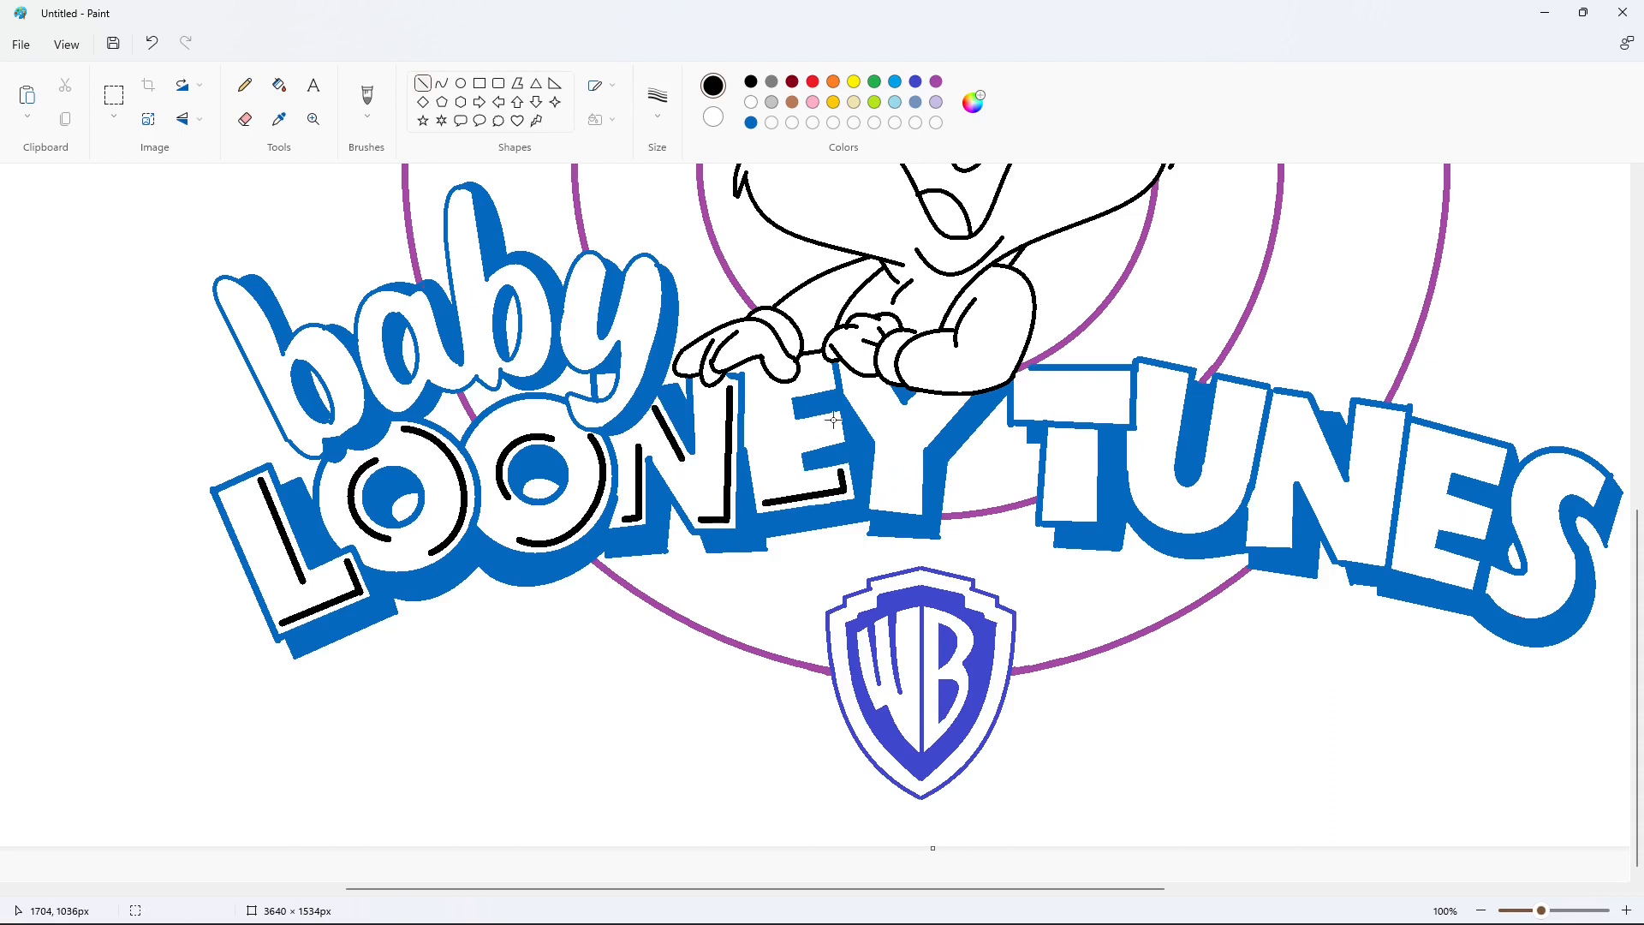
left_click_drag(837, 433, 800, 444)
mouse_move(826, 385)
left_mouse_down()
mouse_move(780, 391)
mouse_move(897, 414)
mouse_move(955, 399)
mouse_move(914, 506)
left_mouse_up()
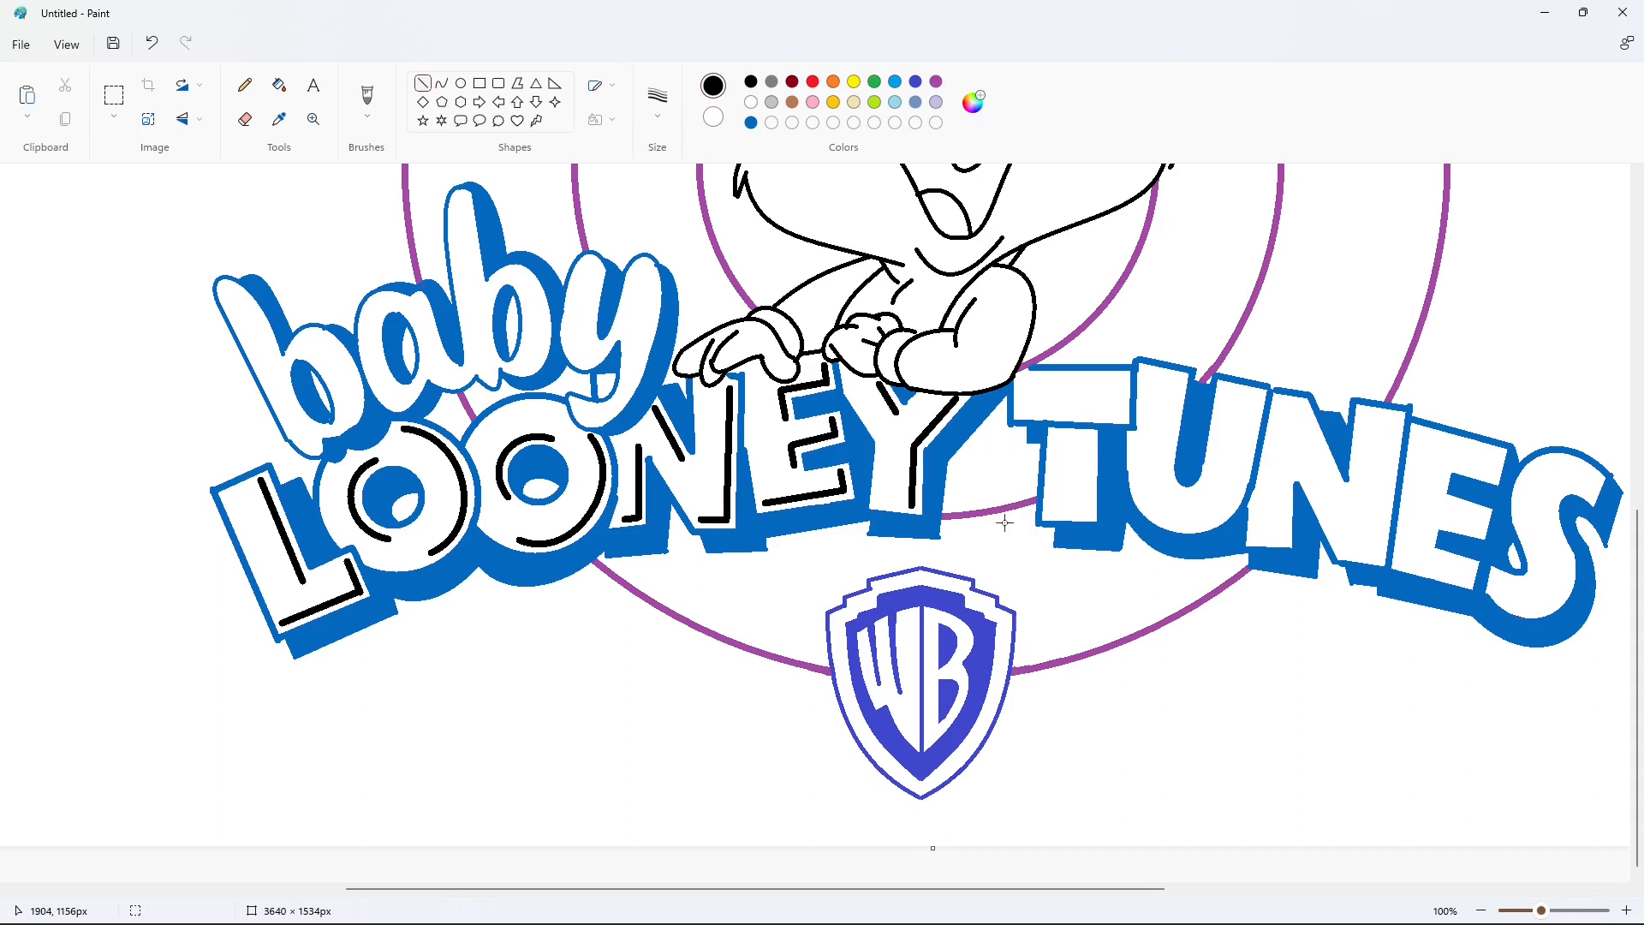
Whiten the blue line between the crossbar and stem of the T in TUNES and draw black inner lines in the letter
left_click(751, 101)
left_click_drag(1052, 439, 1056, 411)
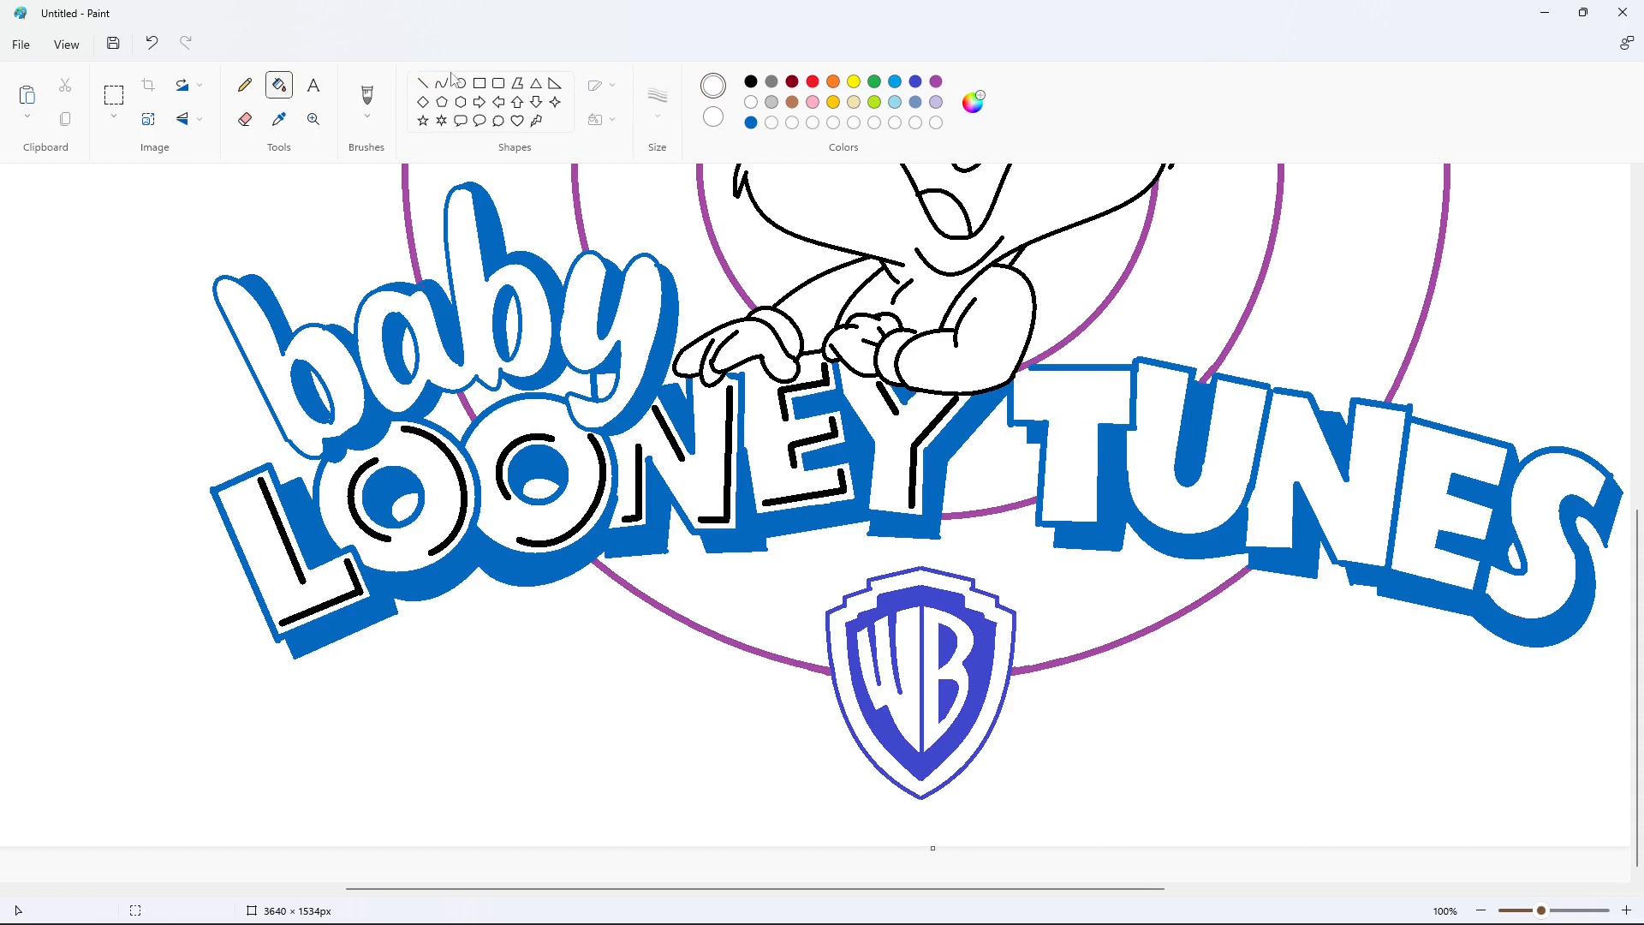
left_click(751, 81)
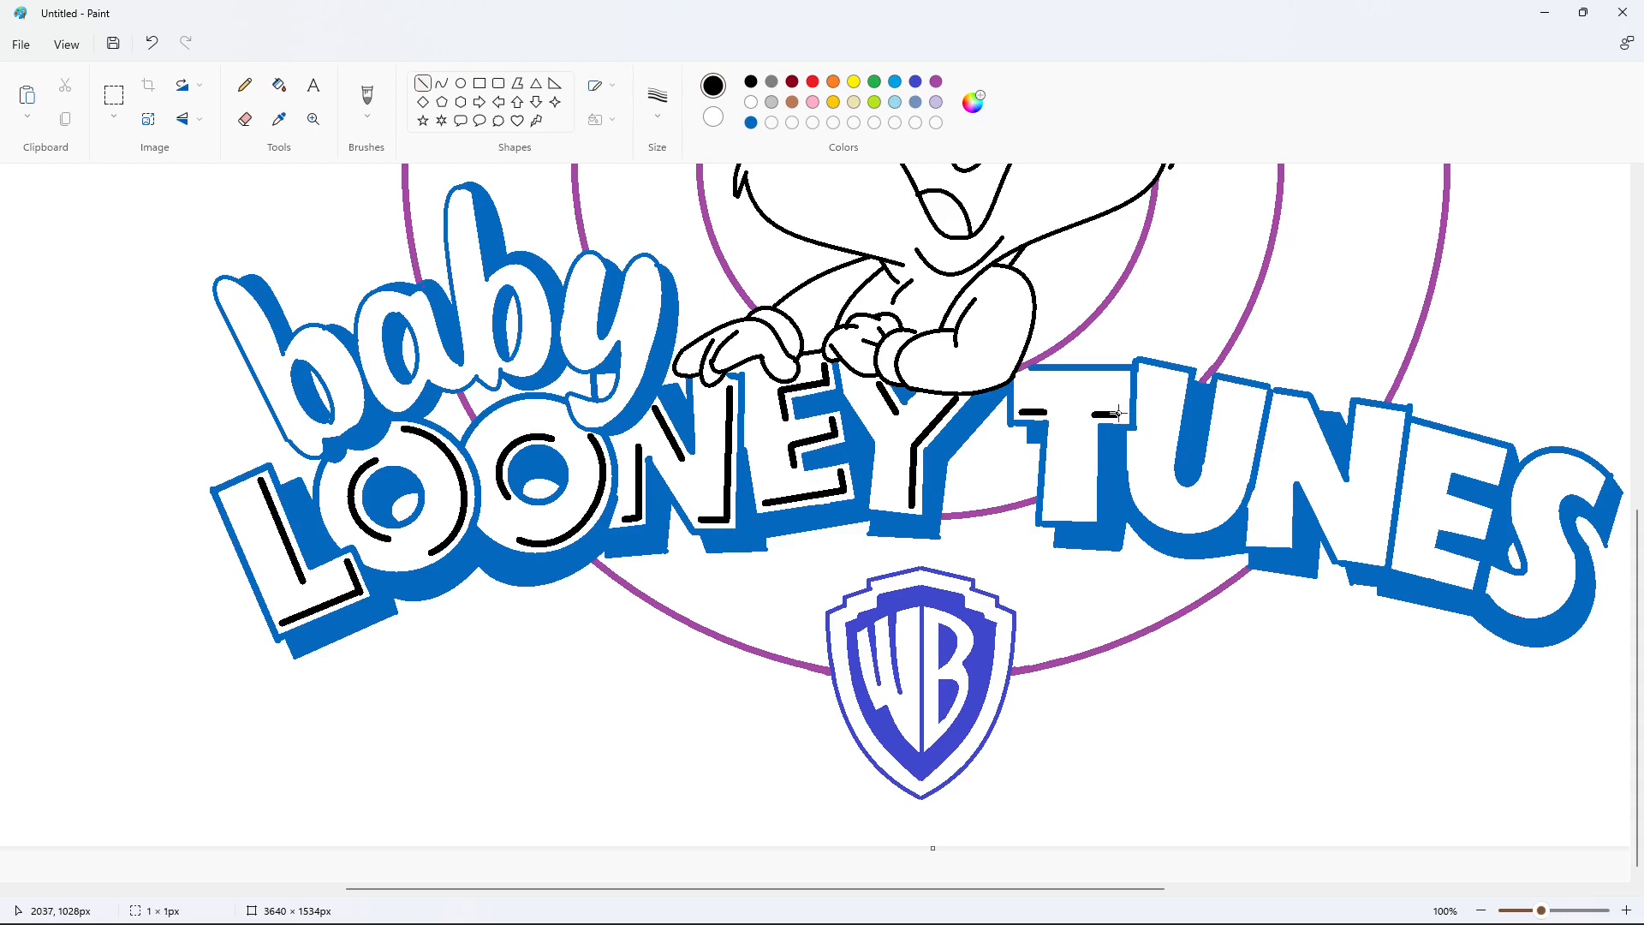
mouse_move(1119, 413)
left_mouse_down()
mouse_move(1120, 380)
mouse_move(1088, 514)
left_mouse_up()
key("Left")
key("Left")
key("Left")
Draw black inner lines in the U of TUNES, down the left stem and along the right stem and lower curve
left_click_drag(970, 887, 1065, 888)
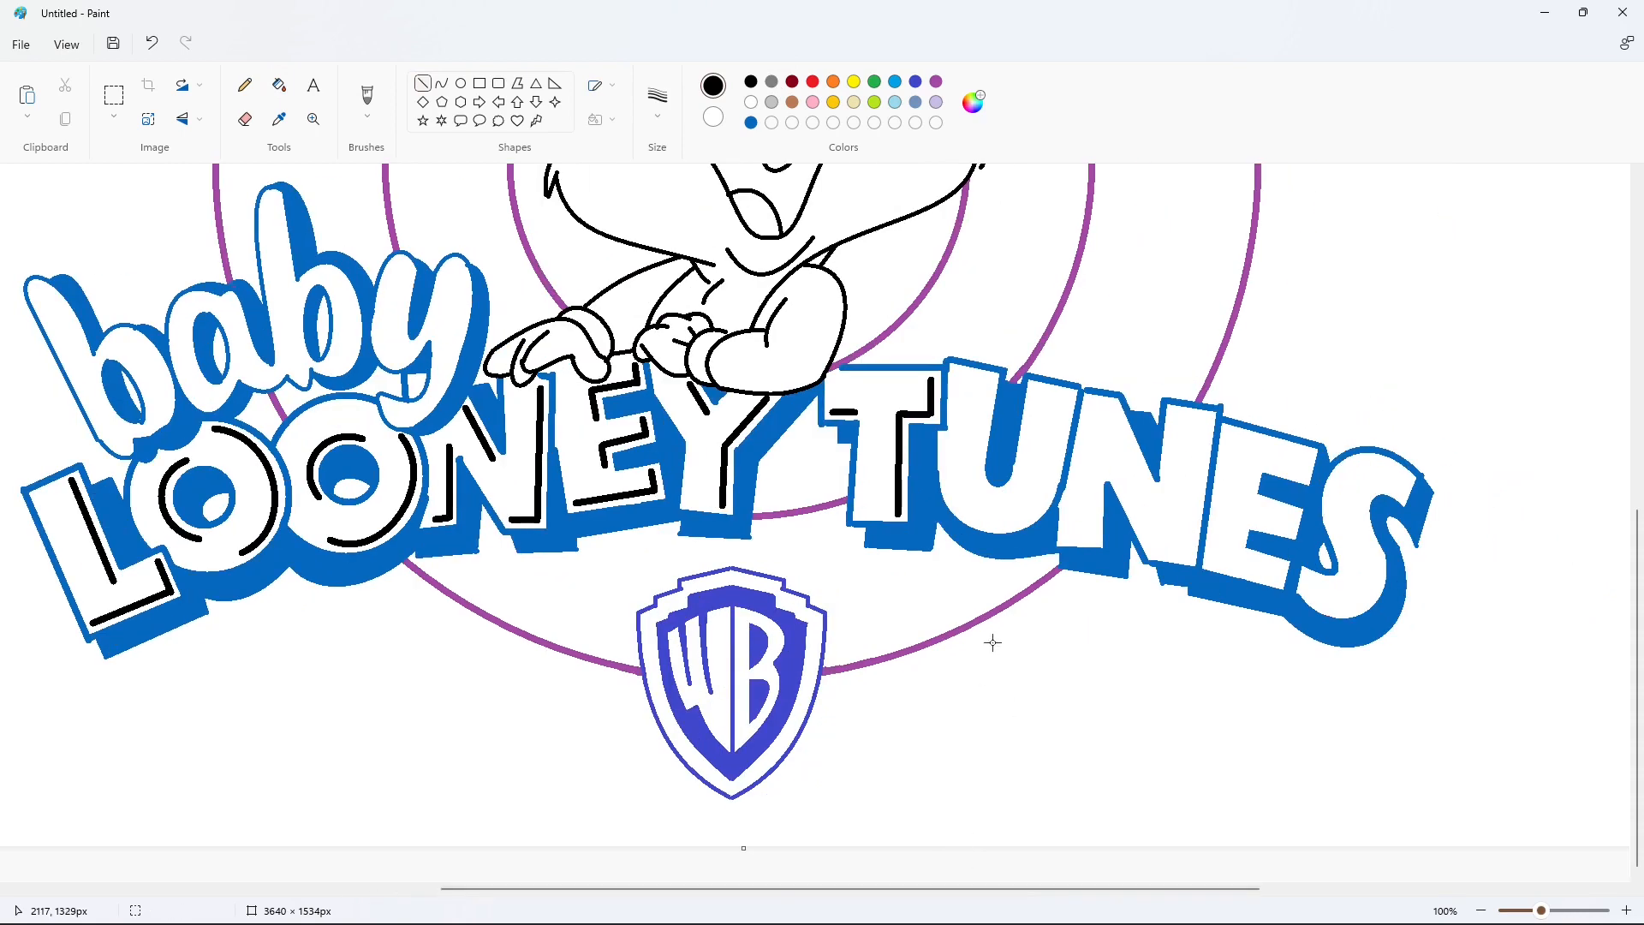
mouse_move(990, 379)
left_mouse_down()
mouse_move(977, 463)
mouse_move(996, 494)
left_mouse_up()
left_click(973, 484)
left_click(979, 489)
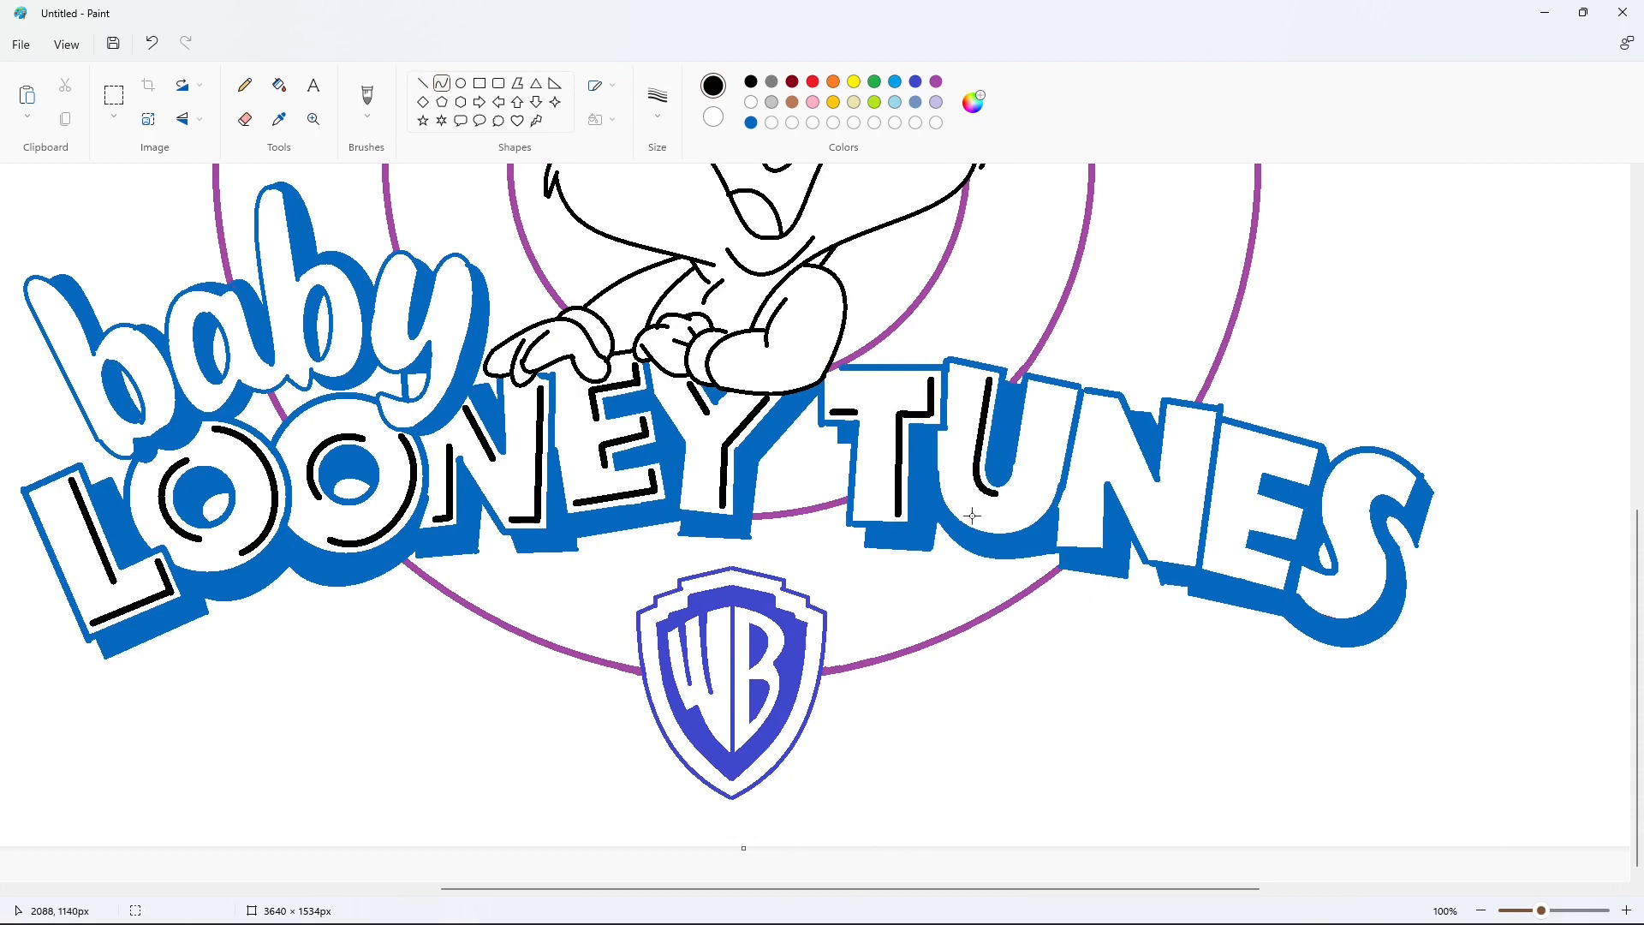
left_click(423, 83)
mouse_move(1069, 396)
left_mouse_down()
mouse_move(1032, 511)
mouse_move(1046, 490)
mouse_move(959, 509)
mouse_move(1002, 539)
left_mouse_up()
left_click(442, 83)
left_click(1100, 551)
Draw straight black lines inside both stems and the diagonal of the N in TUNES
left_click_drag(1113, 889, 1152, 889)
left_click(422, 83)
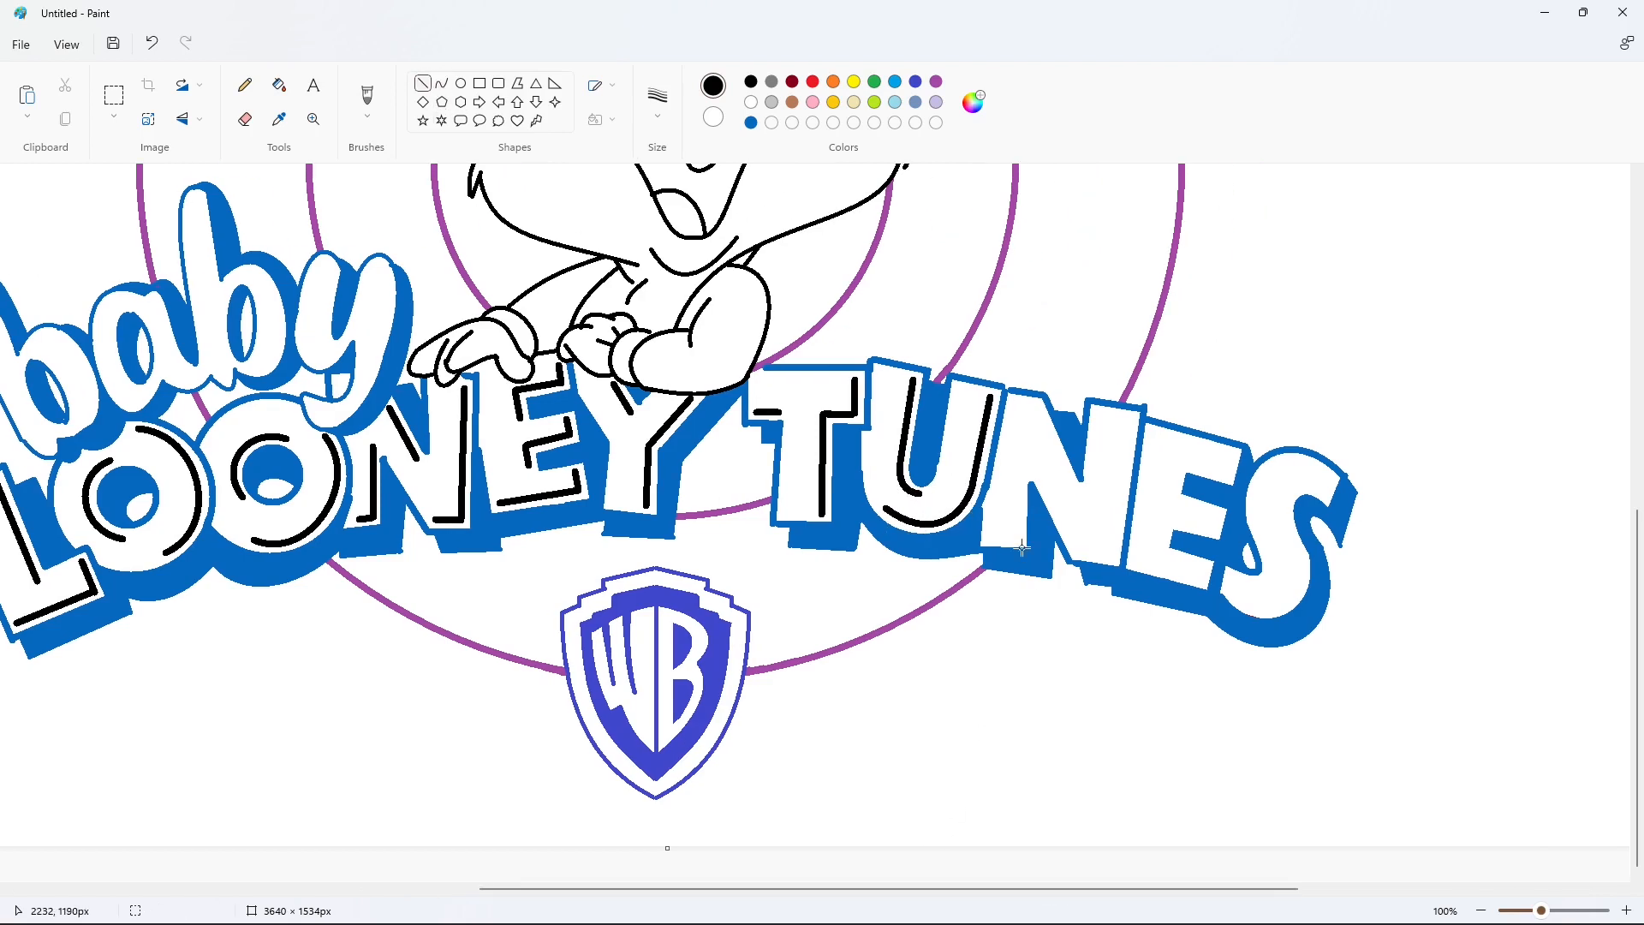
left_click_drag(1018, 537, 1019, 467)
left_click_drag(1112, 552, 1129, 425)
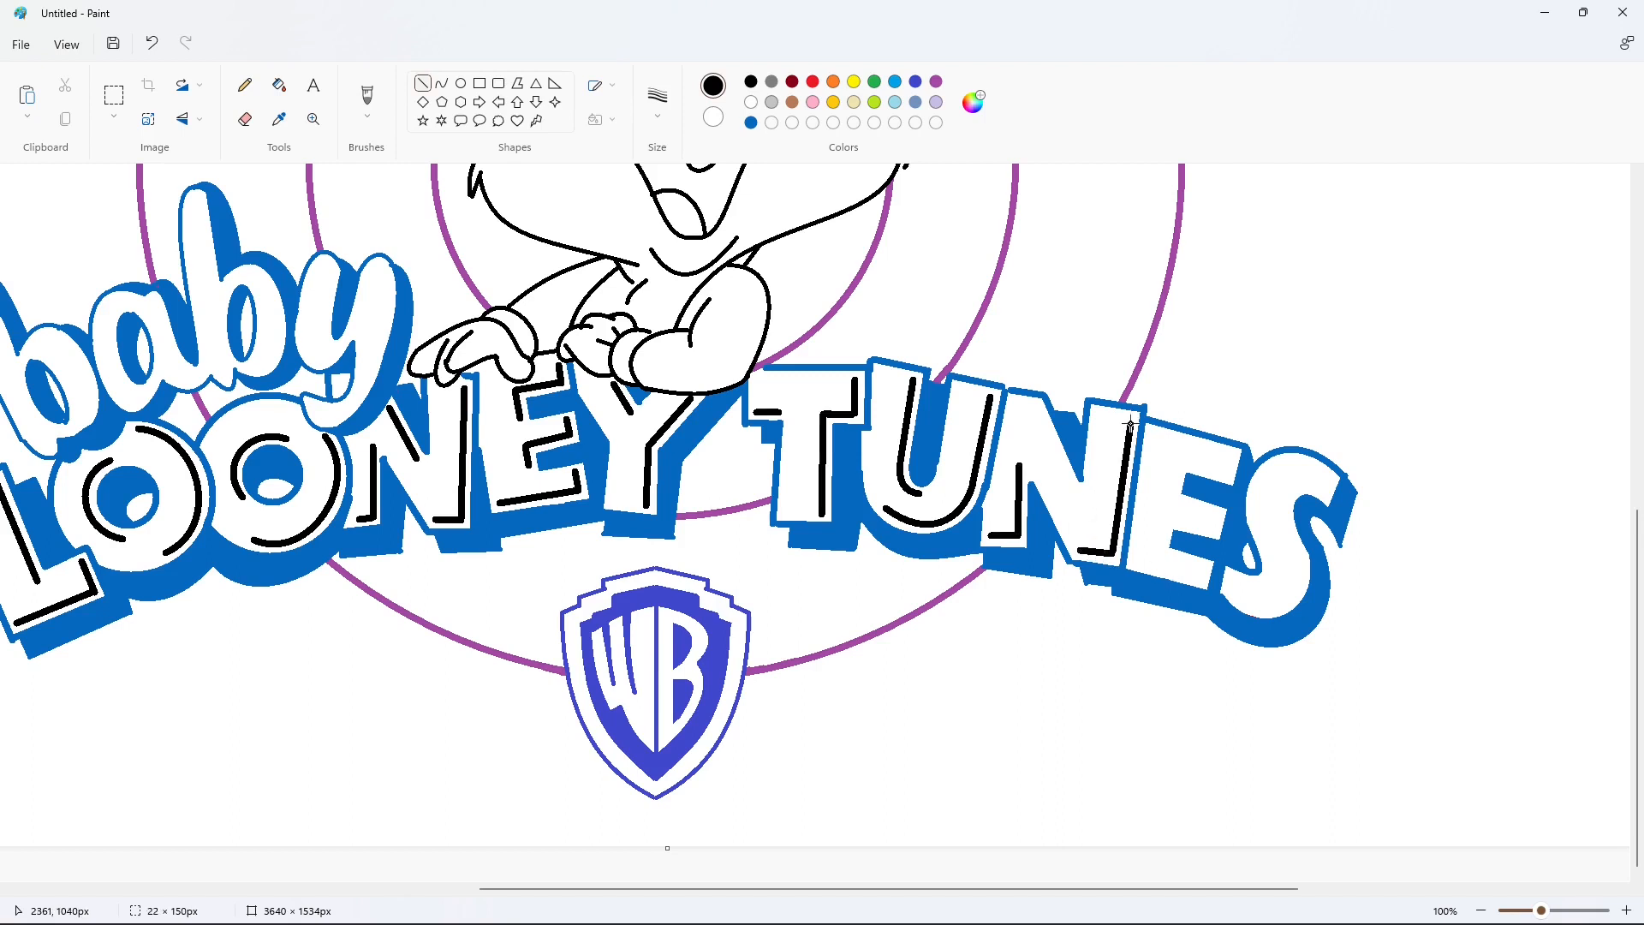
left_click_drag(1033, 406, 1076, 484)
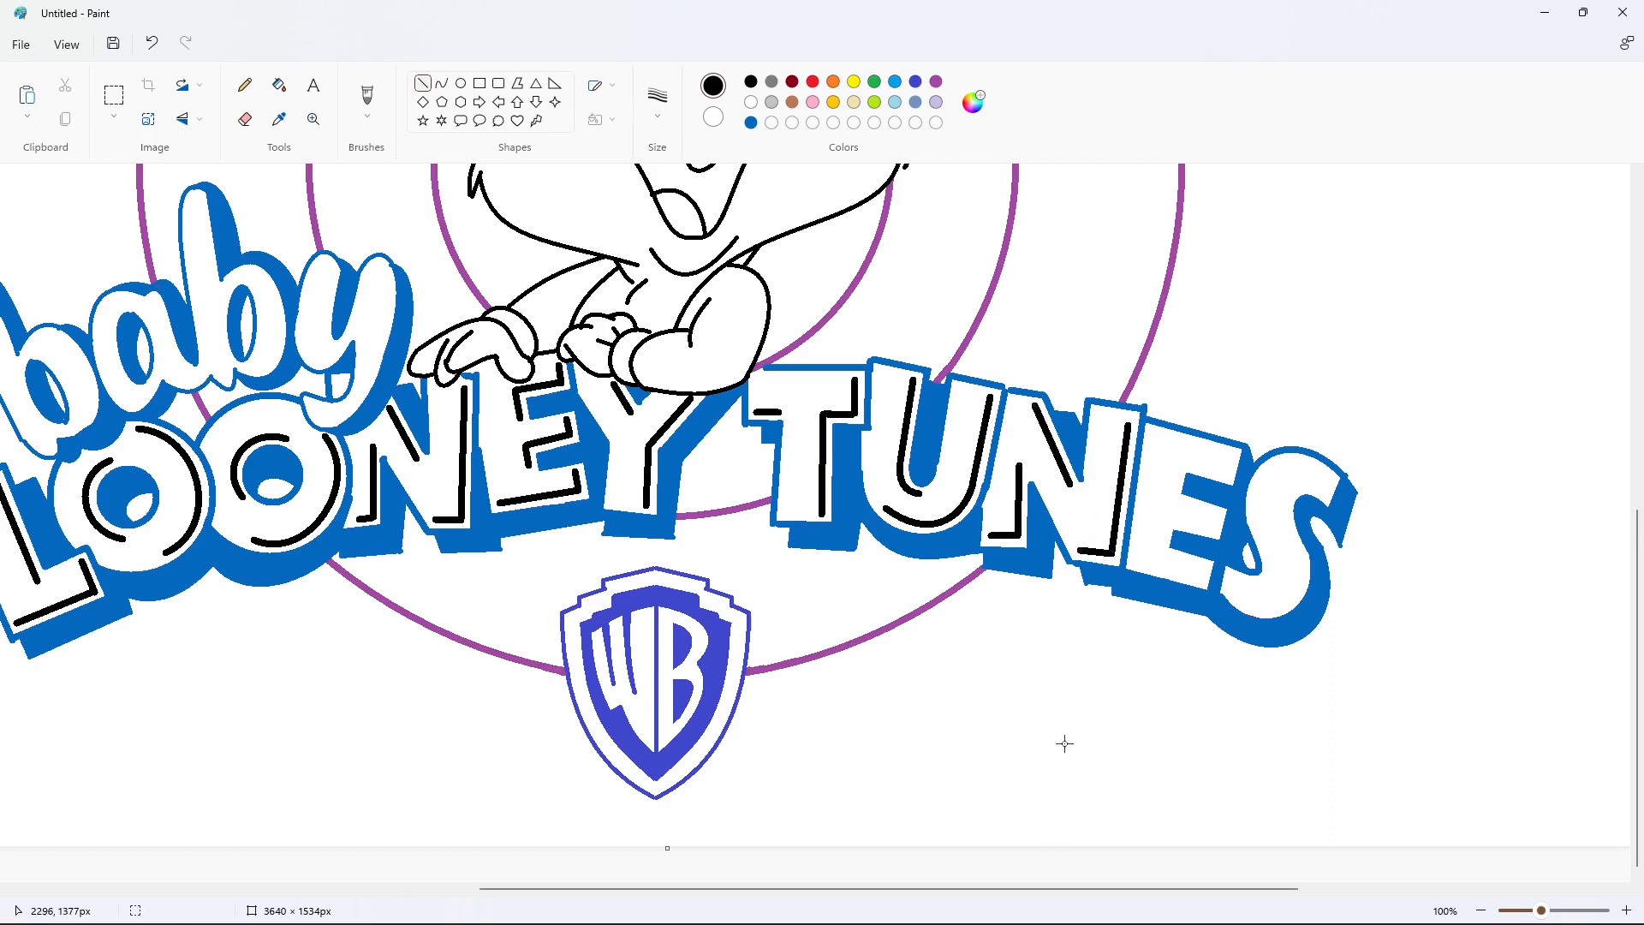
Draw straight black inner lines along the arms of the E in TUNES
scroll(1046, 822, "right", 2)
mouse_move(1046, 561)
left_mouse_down()
mouse_move(1112, 577)
mouse_move(1080, 520)
mouse_move(1124, 531)
mouse_move(1129, 512)
mouse_move(1093, 458)
mouse_move(1140, 472)
mouse_move(1145, 454)
left_mouse_up()
left_click(1161, 530)
left_click(1161, 479)
left_click(1196, 493)
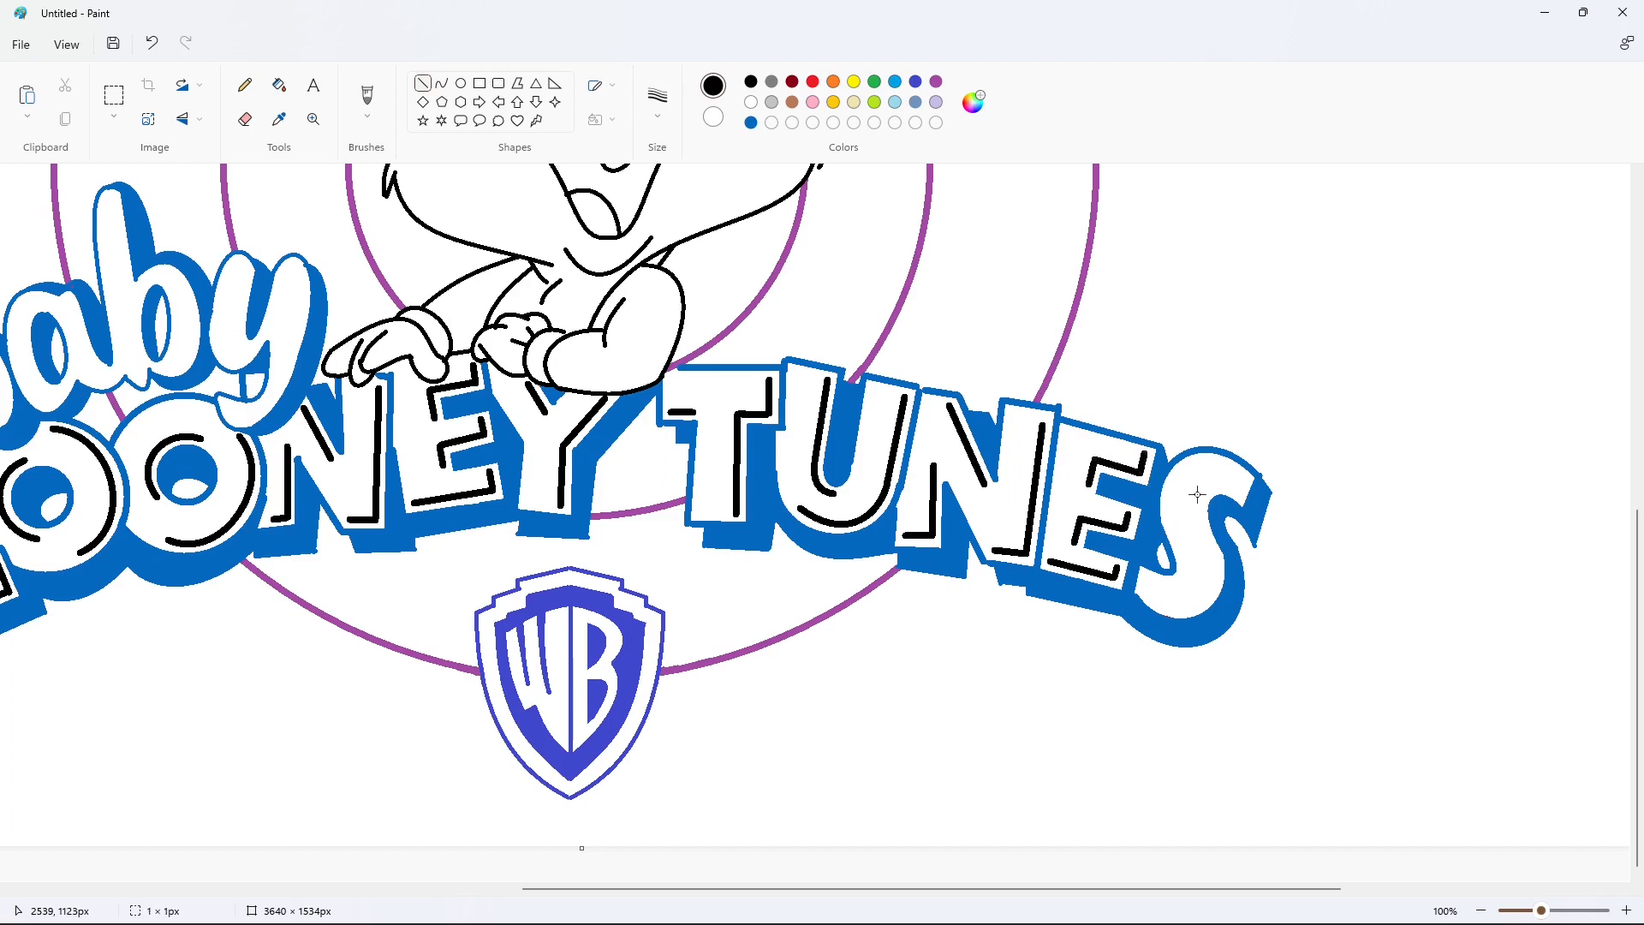
Try to draw straight black lines inside the S of TUNES
mouse_move(1238, 491)
left_mouse_down()
mouse_move(1210, 507)
mouse_move(1206, 548)
left_mouse_up()
mouse_move(1211, 494)
left_mouse_down()
mouse_move(1206, 549)
mouse_move(1148, 592)
mouse_move(1196, 624)
left_mouse_up()
key("ctrl+z")
key("ctrl+z")
Draw a black S-shaped curve inside the S of TUNES
left_click(442, 84)
left_click(1218, 467)
left_click(1185, 506)
left_click(1328, 575)
left_click(1226, 580)
Fill the letters of LOONEY with yellow
scroll(1237, 808, "left", 5)
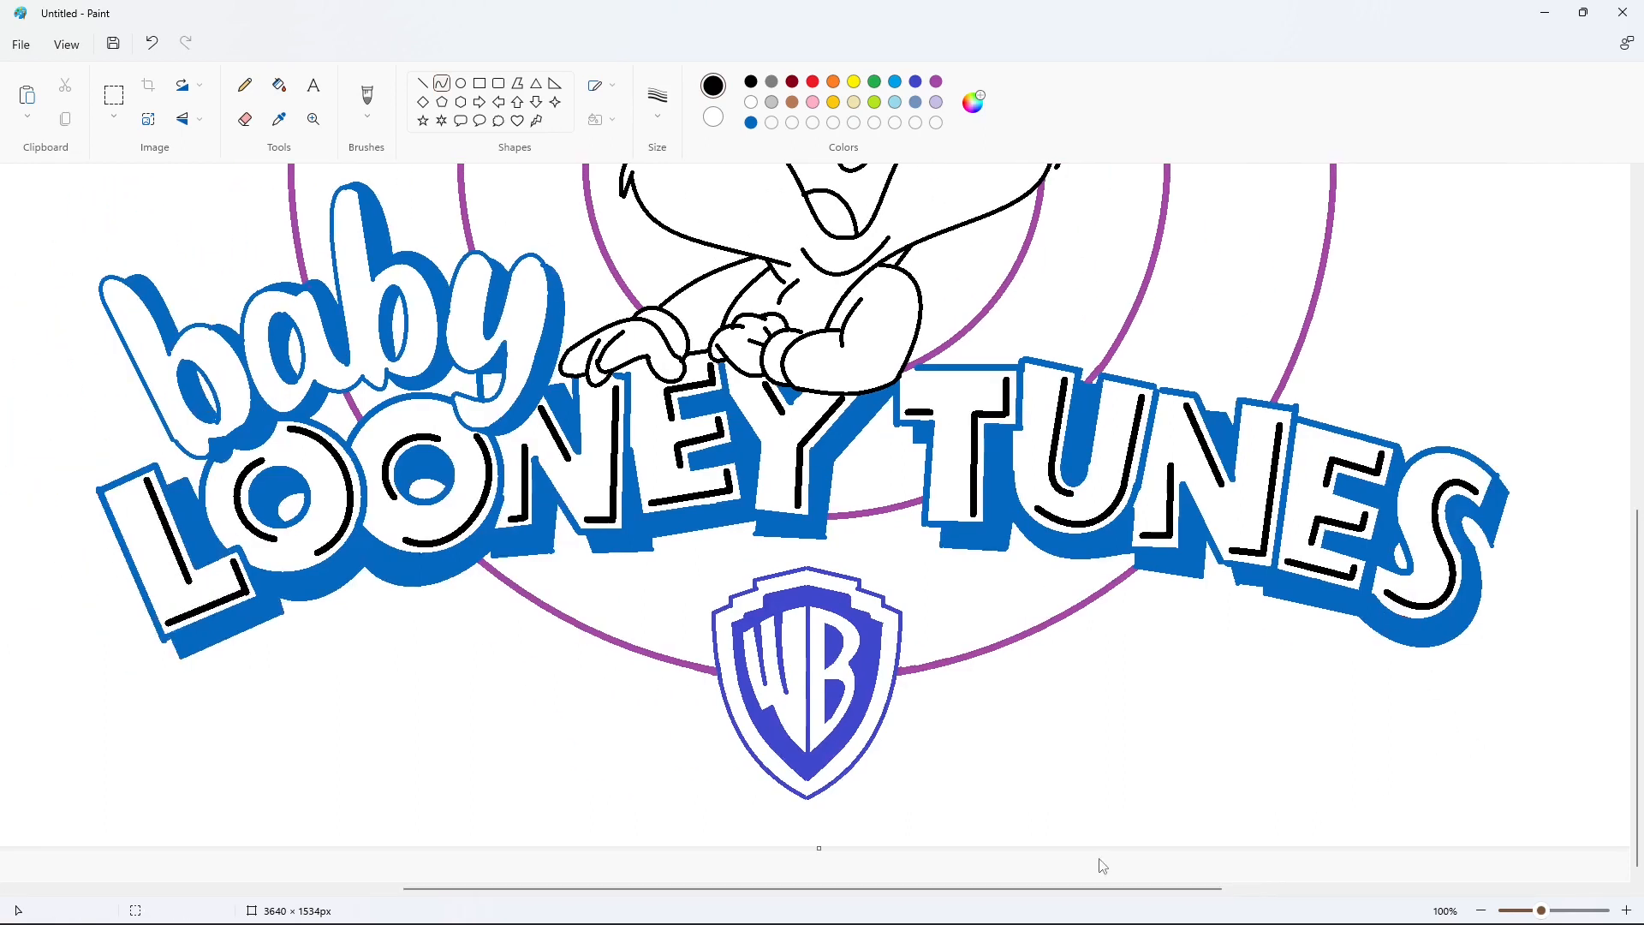
left_click(854, 82)
left_click(279, 85)
left_click(134, 517)
left_click(215, 526)
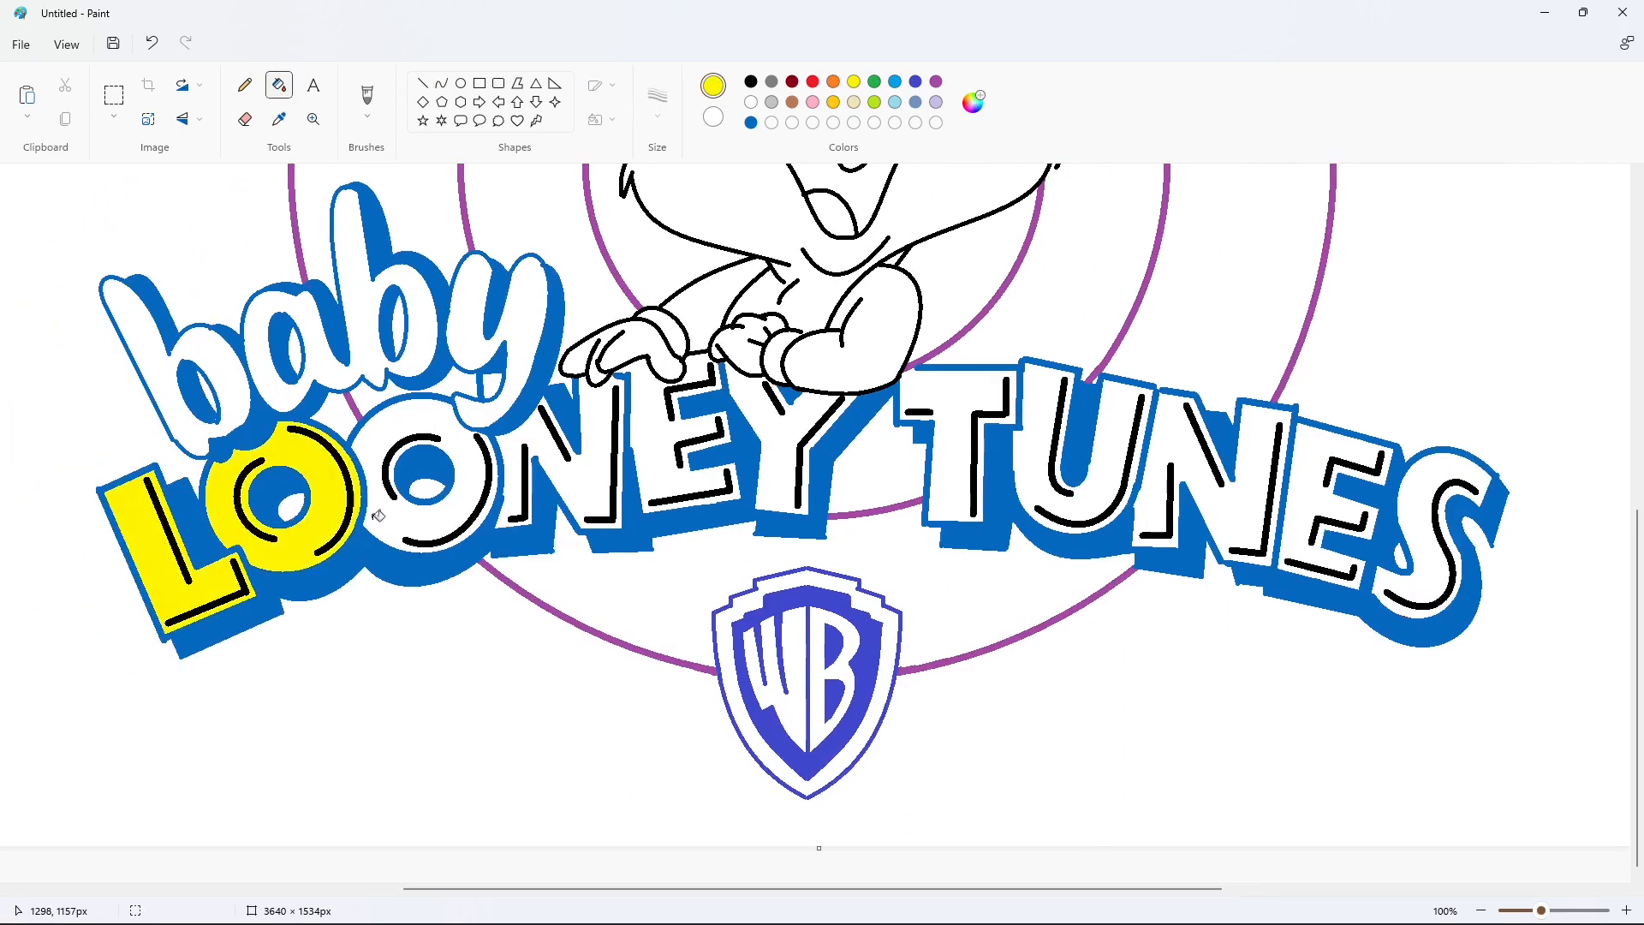
left_click(381, 523)
left_click(591, 480)
left_click(745, 402)
Fill the letters of TUNES with yellow
left_click(950, 452)
left_click(1074, 444)
left_click(1174, 455)
left_click(1311, 488)
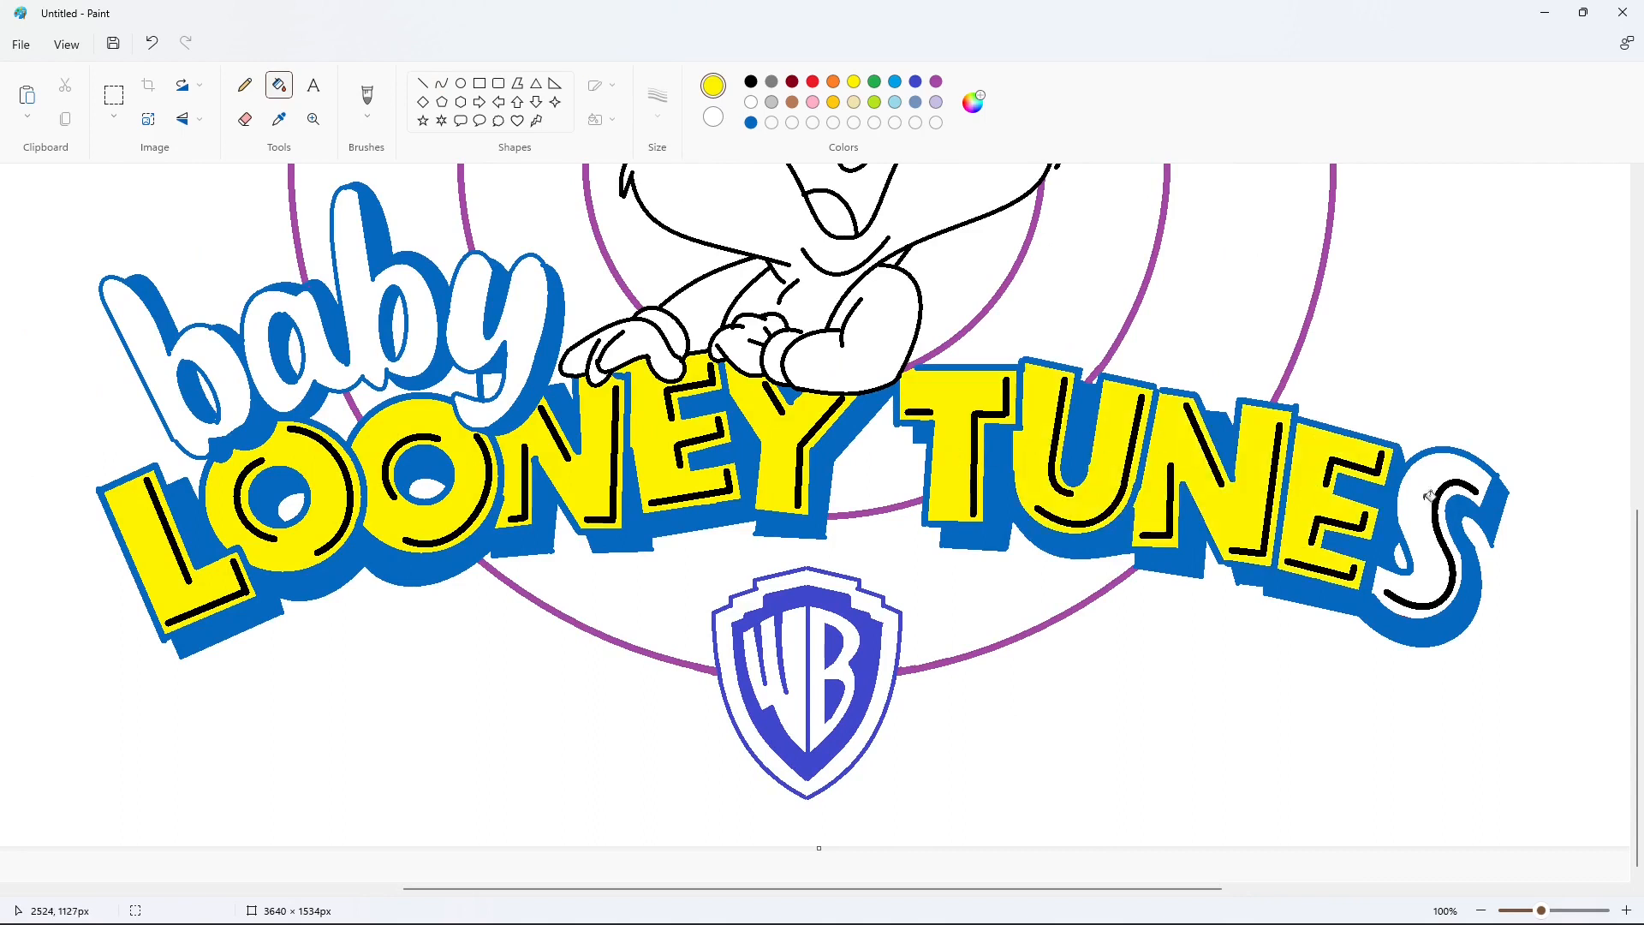
left_click(1431, 496)
Recolour the black inner lines of the L and both Os in LOONEY orange
left_click(833, 82)
left_click(178, 540)
left_click(244, 572)
left_click(247, 512)
left_click(349, 492)
left_click(387, 466)
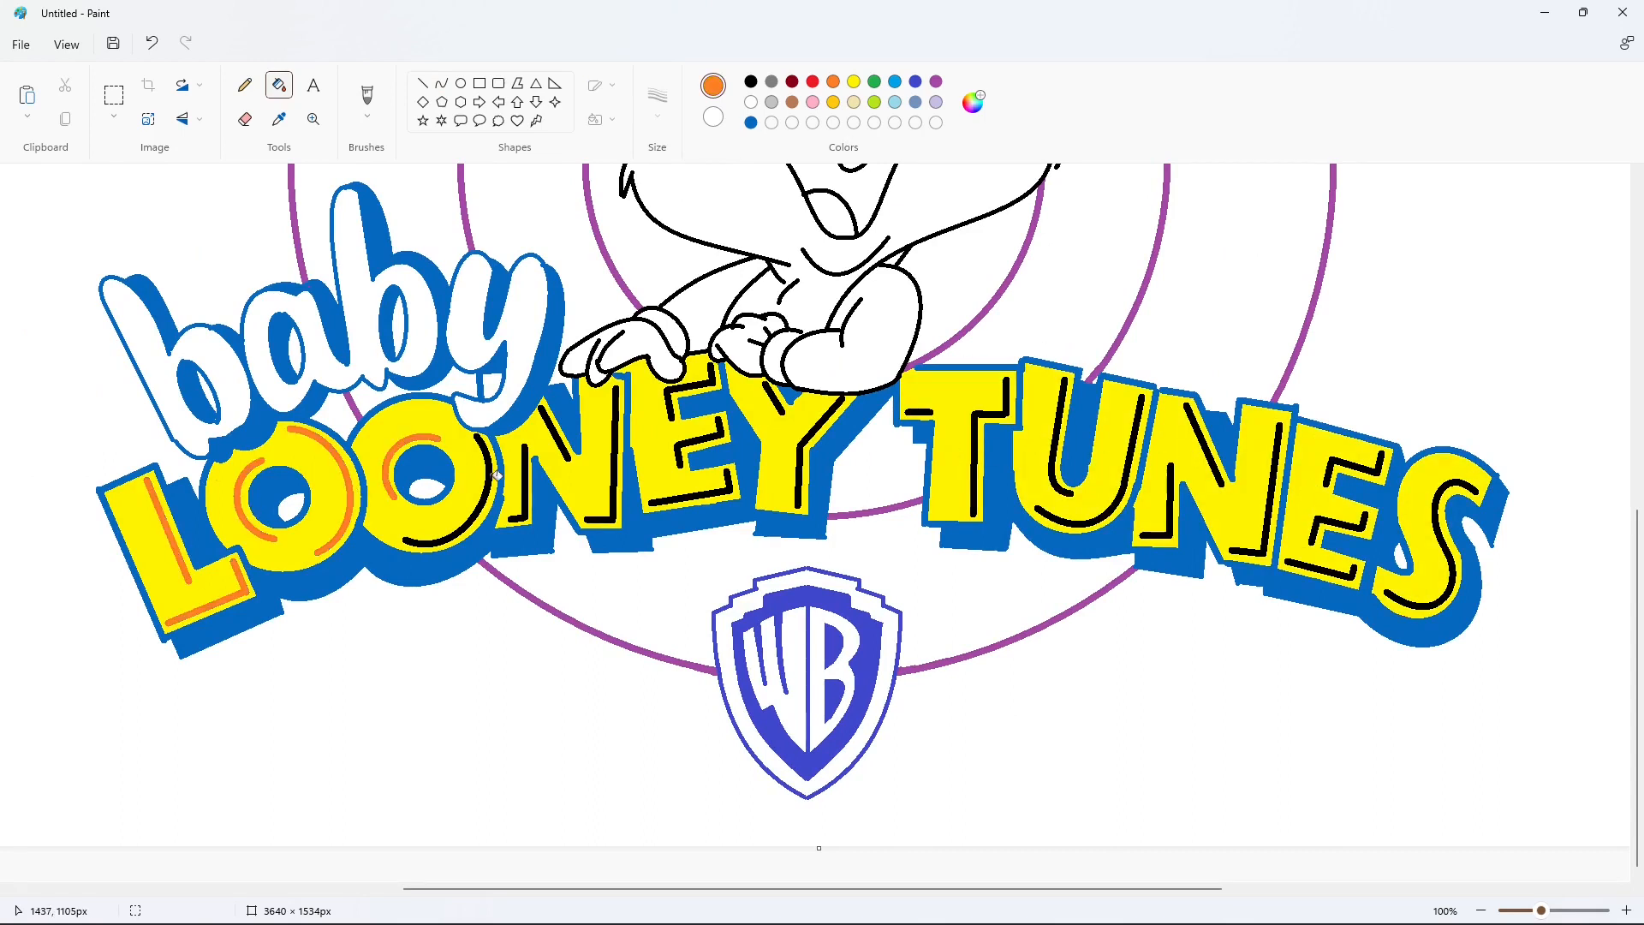
left_click(495, 474)
Recolour the black inner lines of the N and E and the Y's left arm in LOONEY orange
left_click(528, 476)
left_click(570, 449)
left_click(615, 465)
left_click(670, 401)
left_click(698, 440)
left_click(717, 494)
left_click(773, 399)
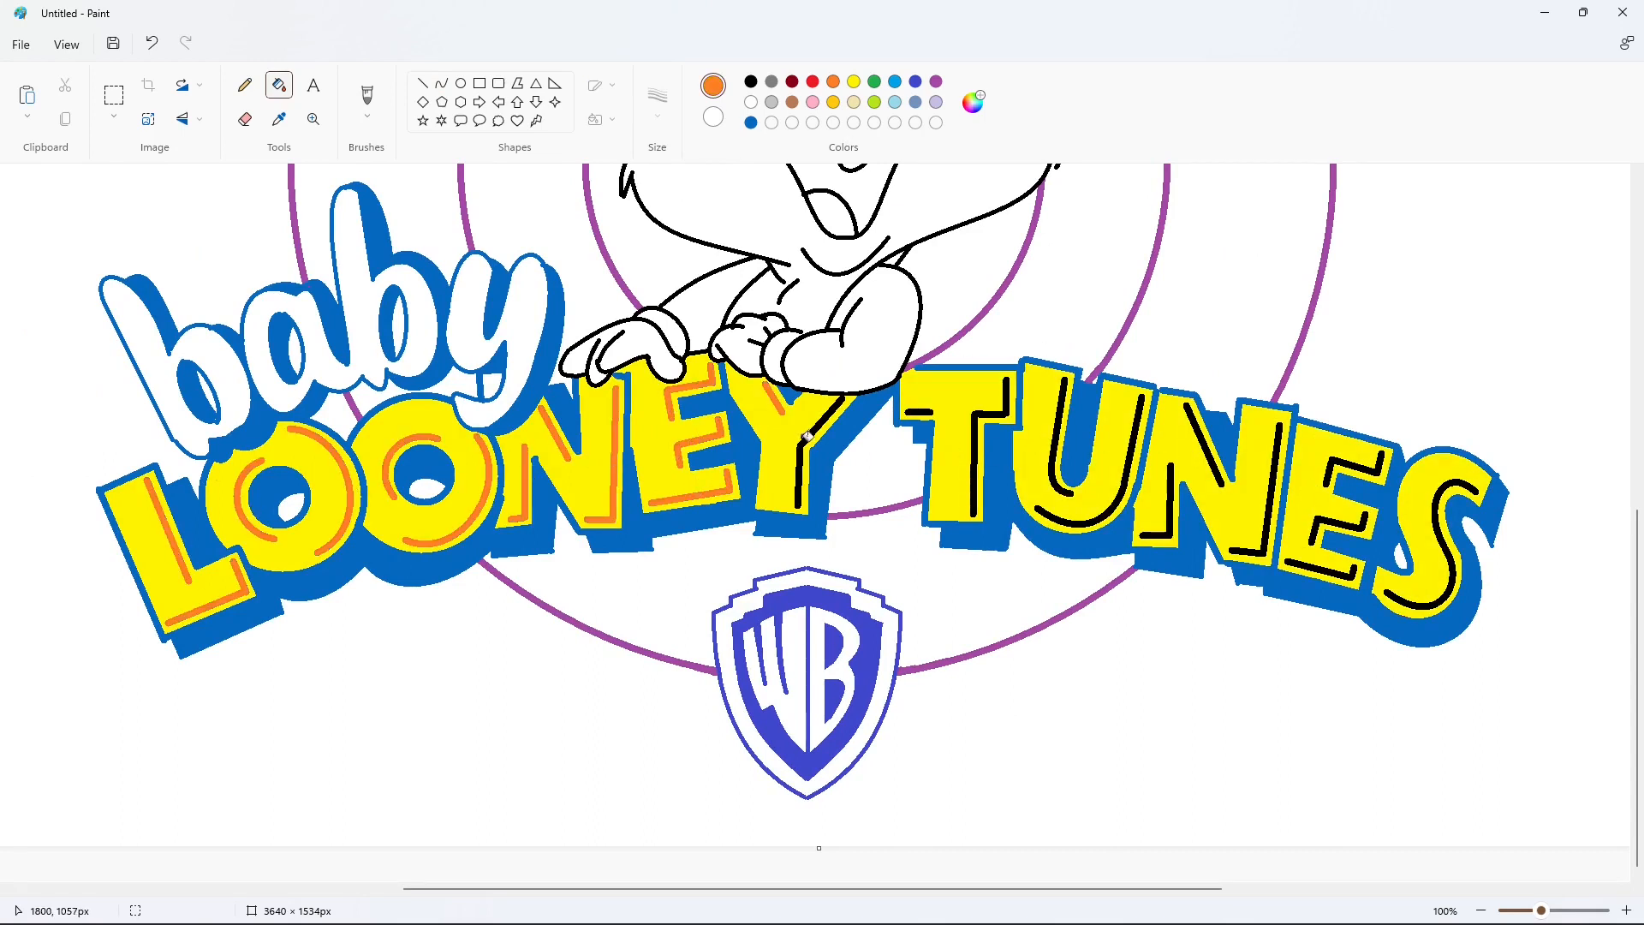
Undo the orange fill on the Y's right line and separate that line from Bugs's outline with a short yellow line
left_click(807, 437)
key("ctrl+z")
left_click(423, 83)
left_click(854, 81)
left_click_drag(840, 396, 846, 396)
left_click(942, 367)
Recolour the black line in the Y's right arm and the inner lines of the T and U orange
left_click(280, 85)
left_click(834, 81)
left_click(806, 437)
left_click(920, 412)
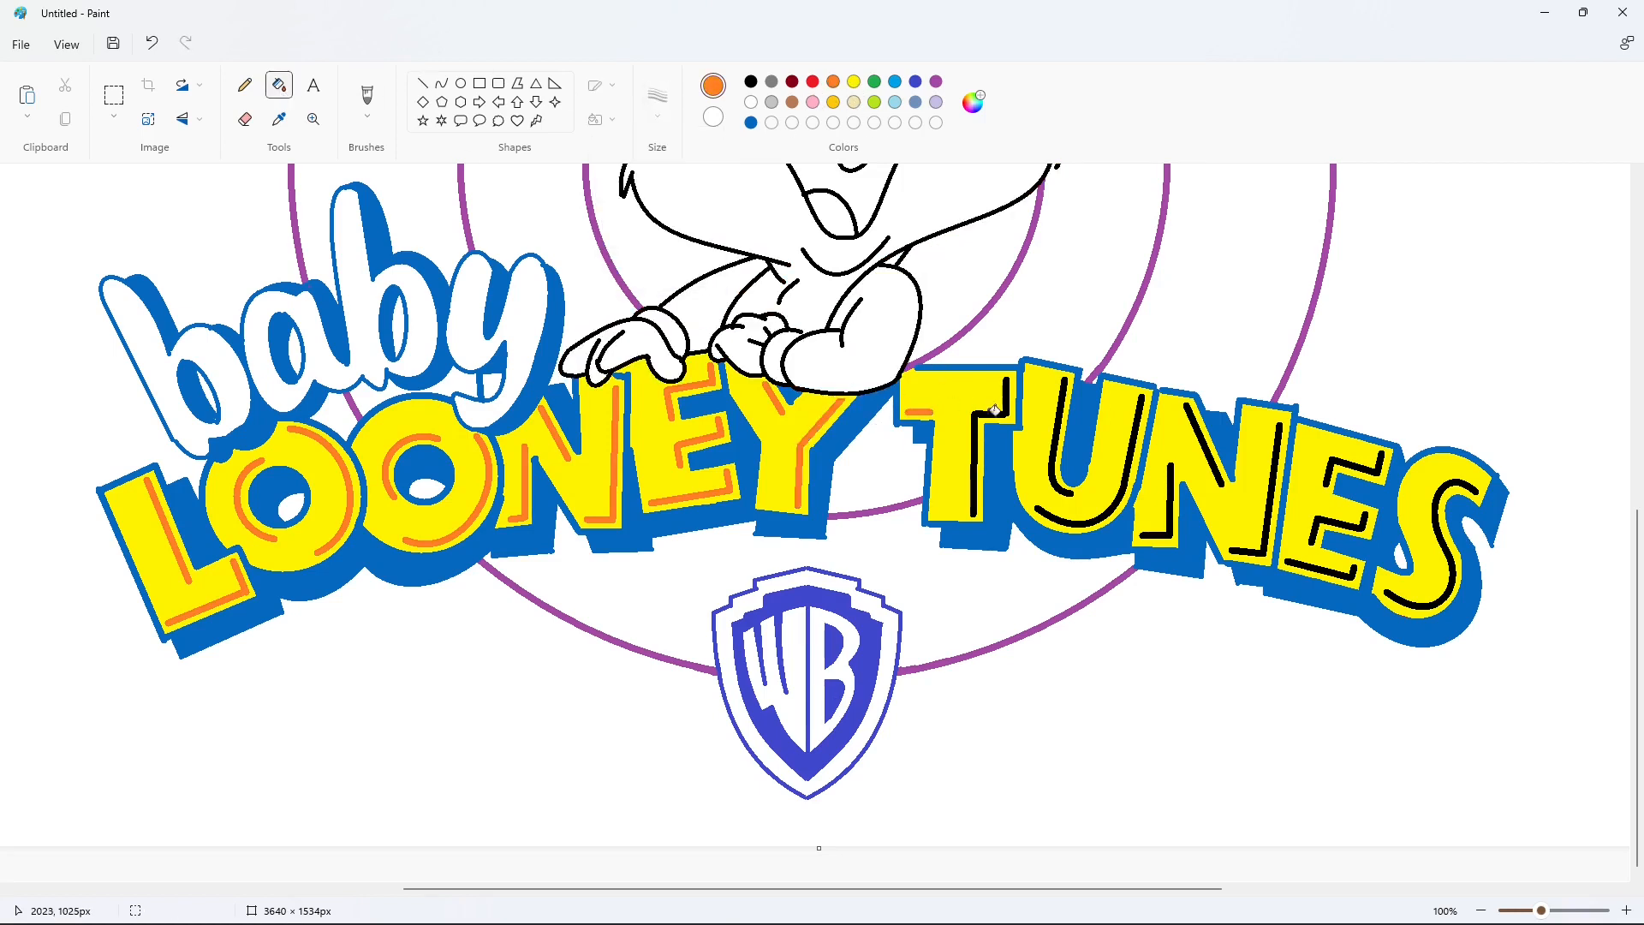
left_click(995, 412)
left_click(1062, 424)
left_click(1063, 512)
Recolour the black inner lines of the N, E and S in TUNES orange
left_click(1178, 497)
left_click(1214, 447)
left_click(1274, 509)
left_click(1323, 524)
left_click(1321, 561)
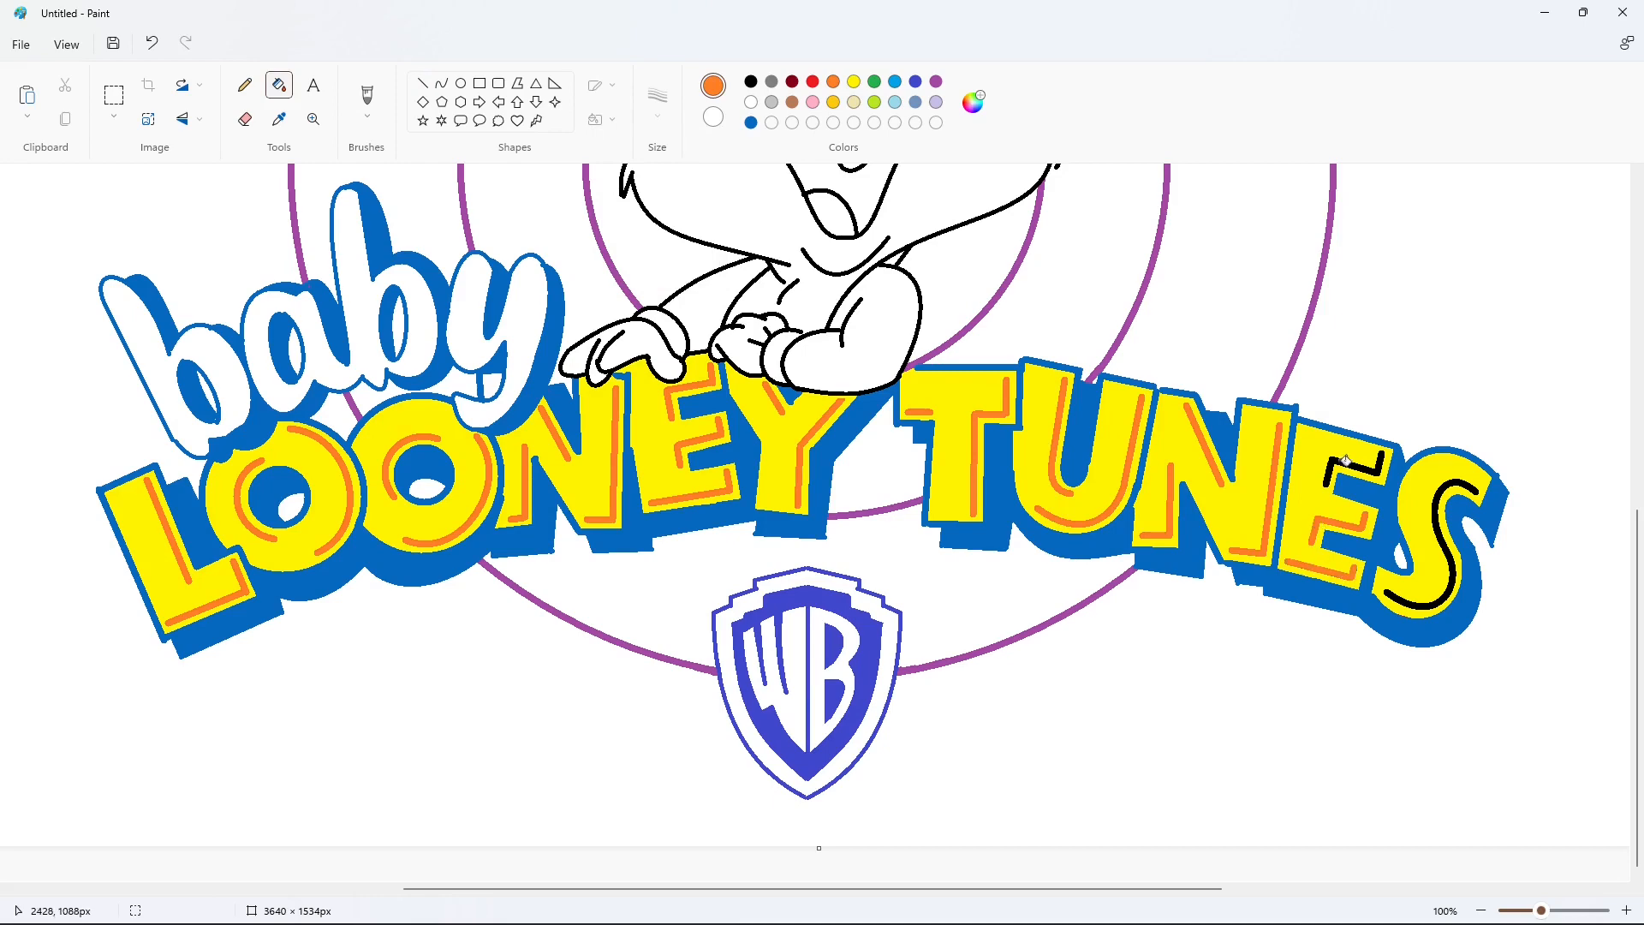
left_click(1346, 461)
left_click(1443, 504)
Mix a custom orchid pink and fill the letters of the word baby with it
left_click(936, 81)
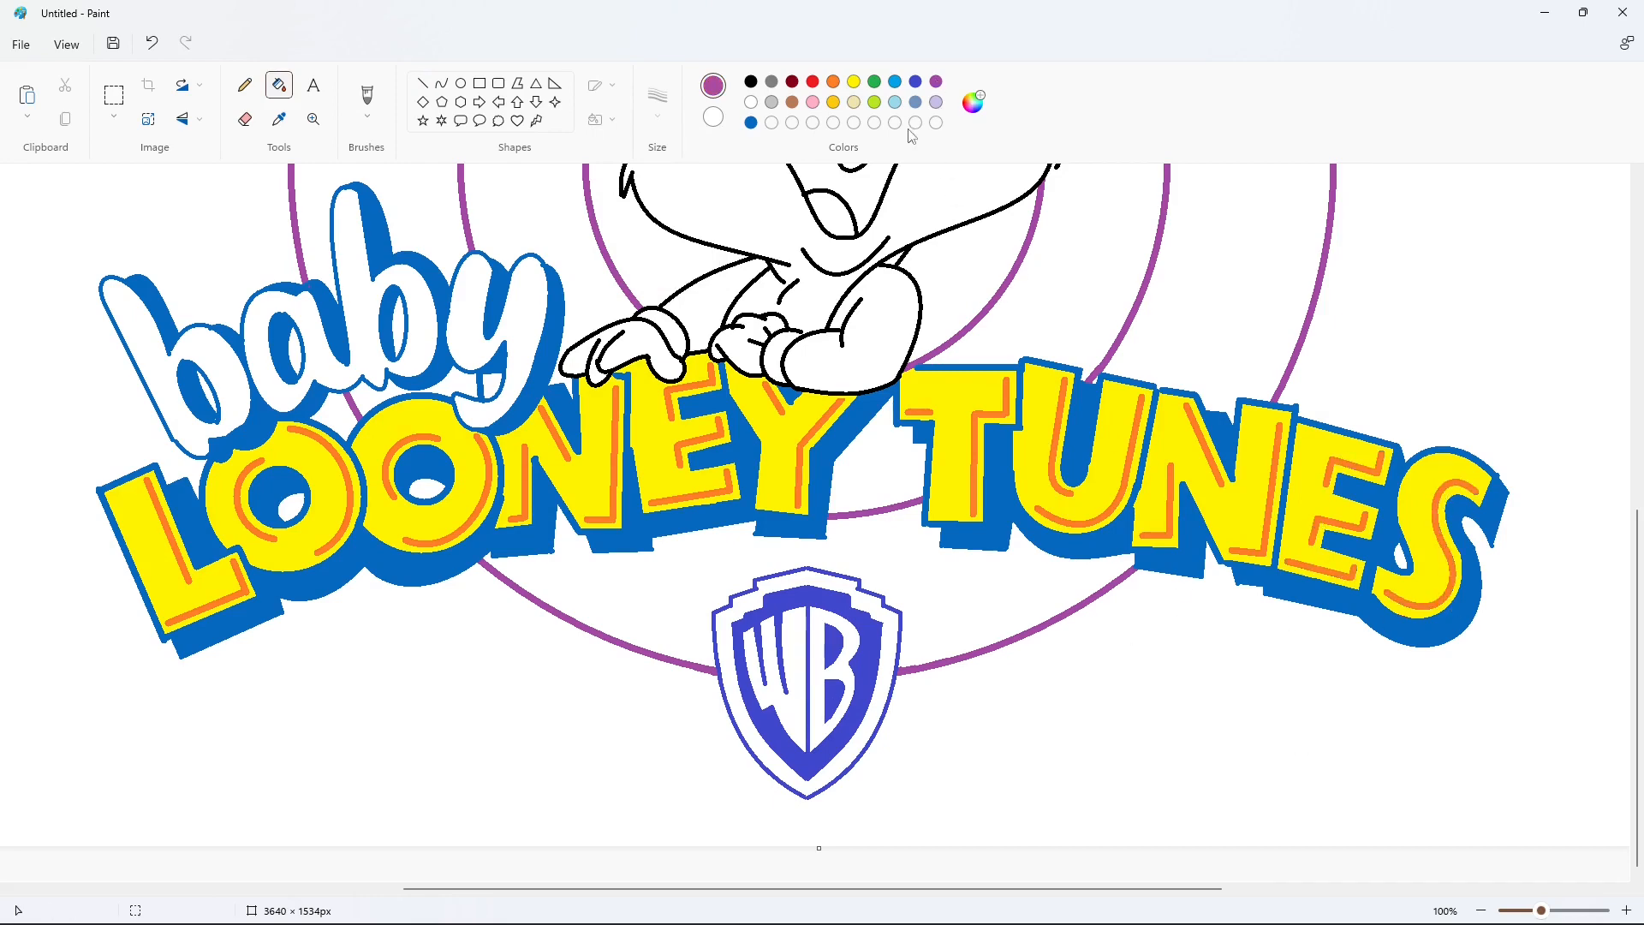
left_click(221, 349)
left_click(973, 103)
left_click_drag(880, 347, 880, 300)
left_click(700, 678)
left_click(225, 351)
left_click(973, 103)
left_click(786, 672)
left_click(228, 355)
left_click(414, 344)
left_click(518, 364)
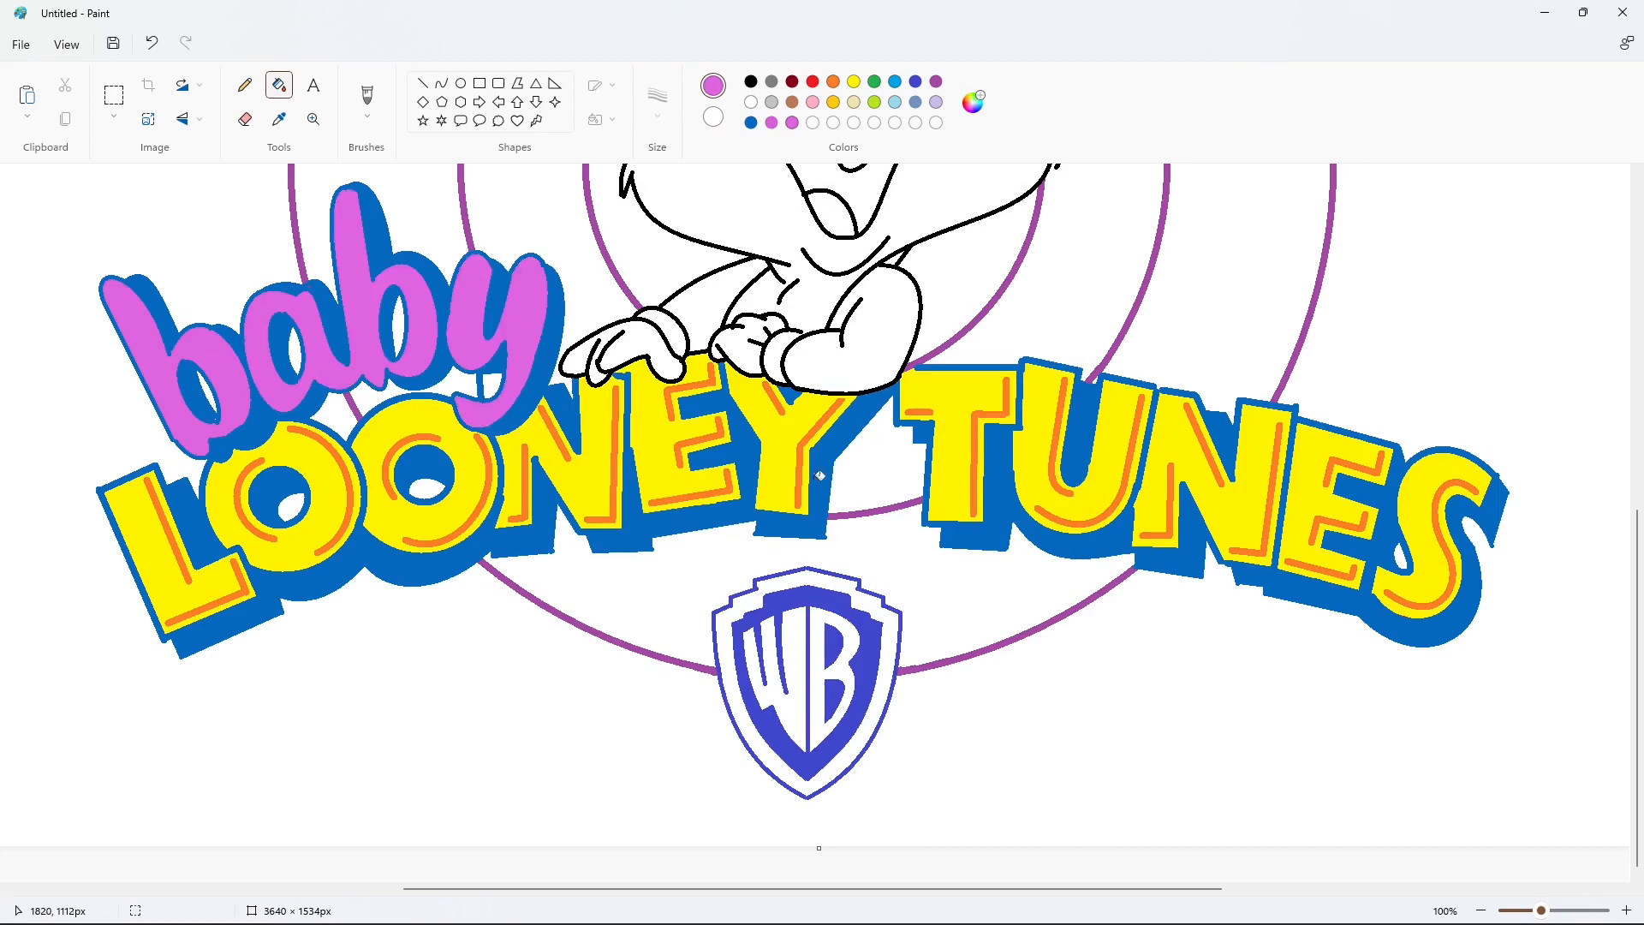
Fill Bugs Bunny's arms, head, hair and outer ears with light gray
scroll(1370, 720, "down", 2)
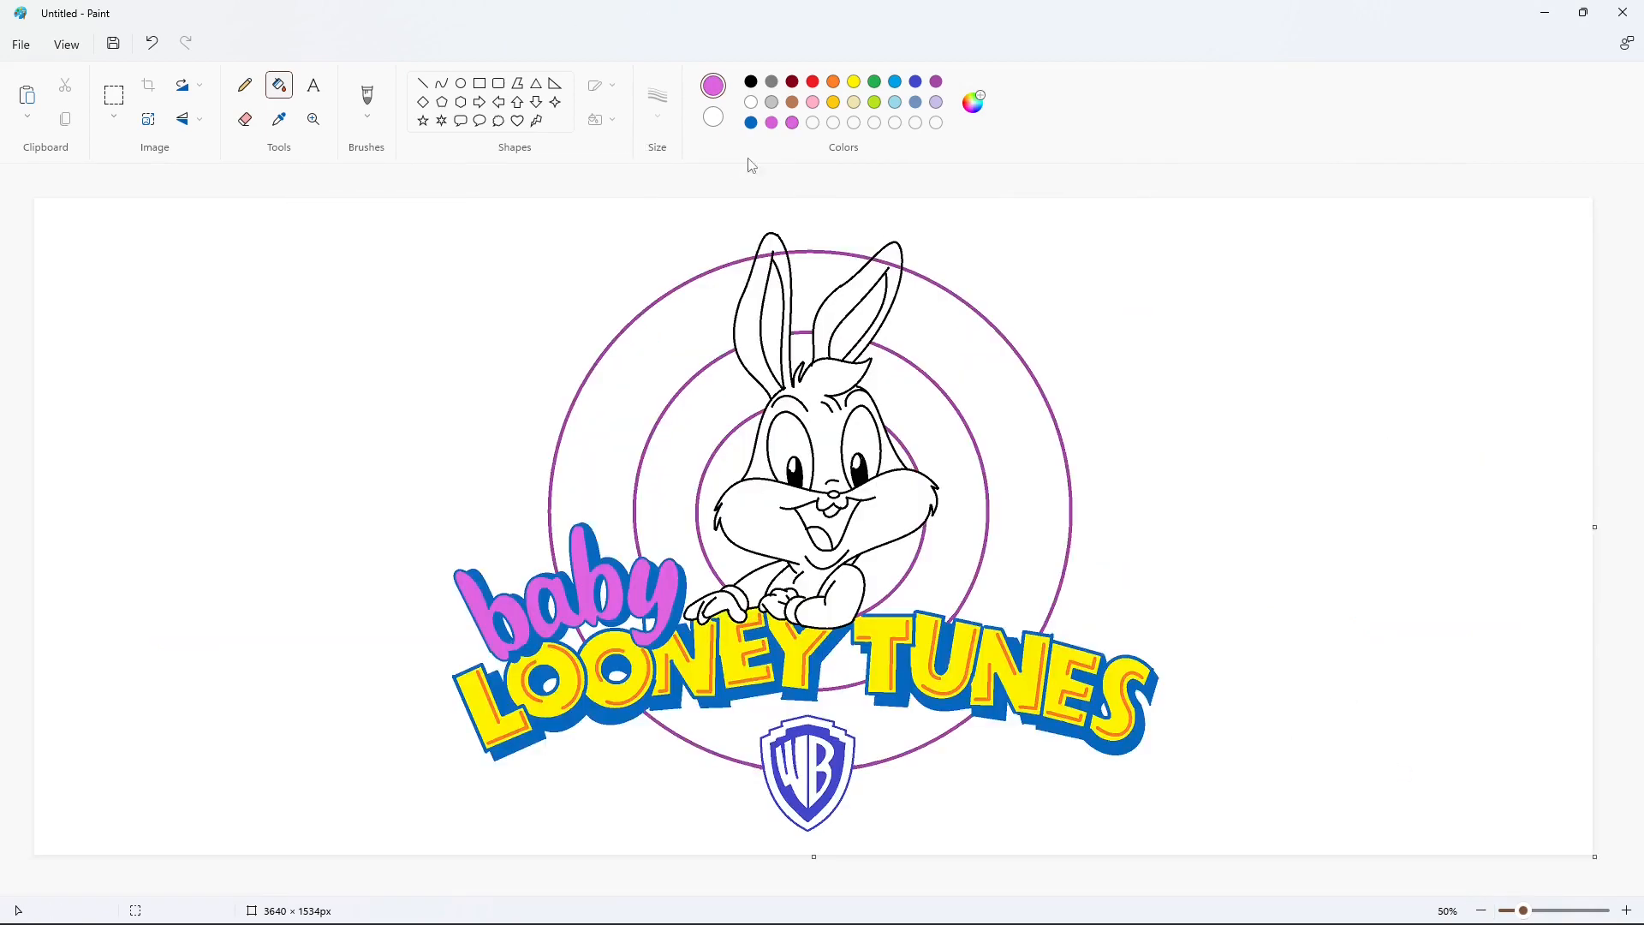
left_click(775, 104)
left_click(751, 102)
scroll(1126, 832, "up", 2)
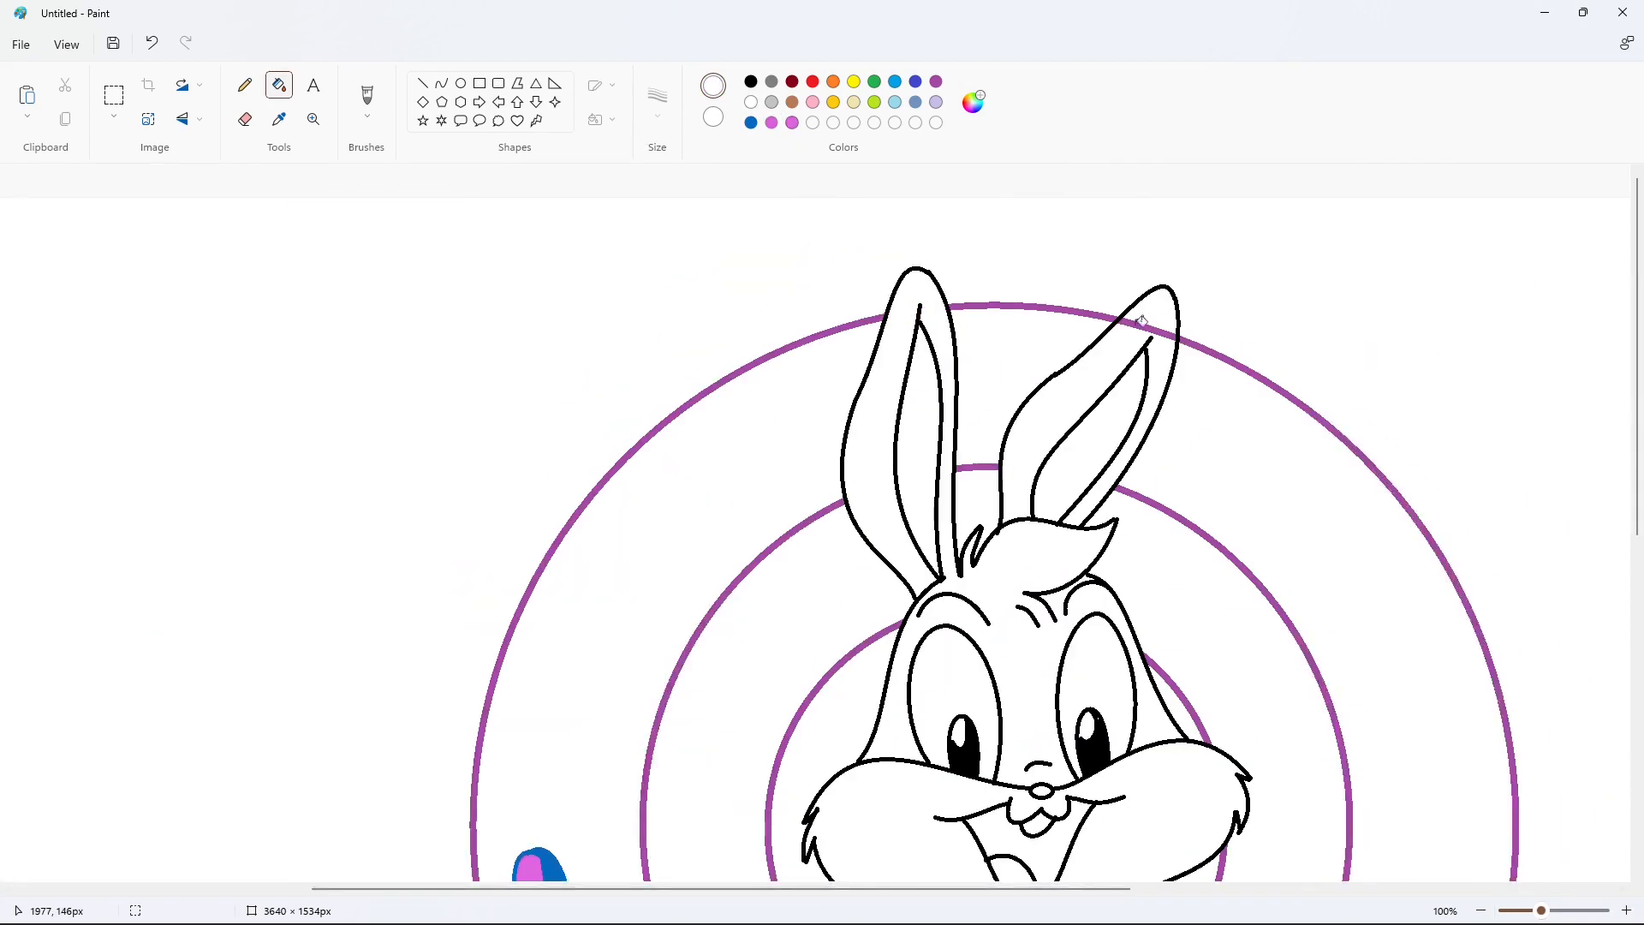
scroll(1395, 782, "down", 2)
left_click(772, 103)
left_click(843, 596)
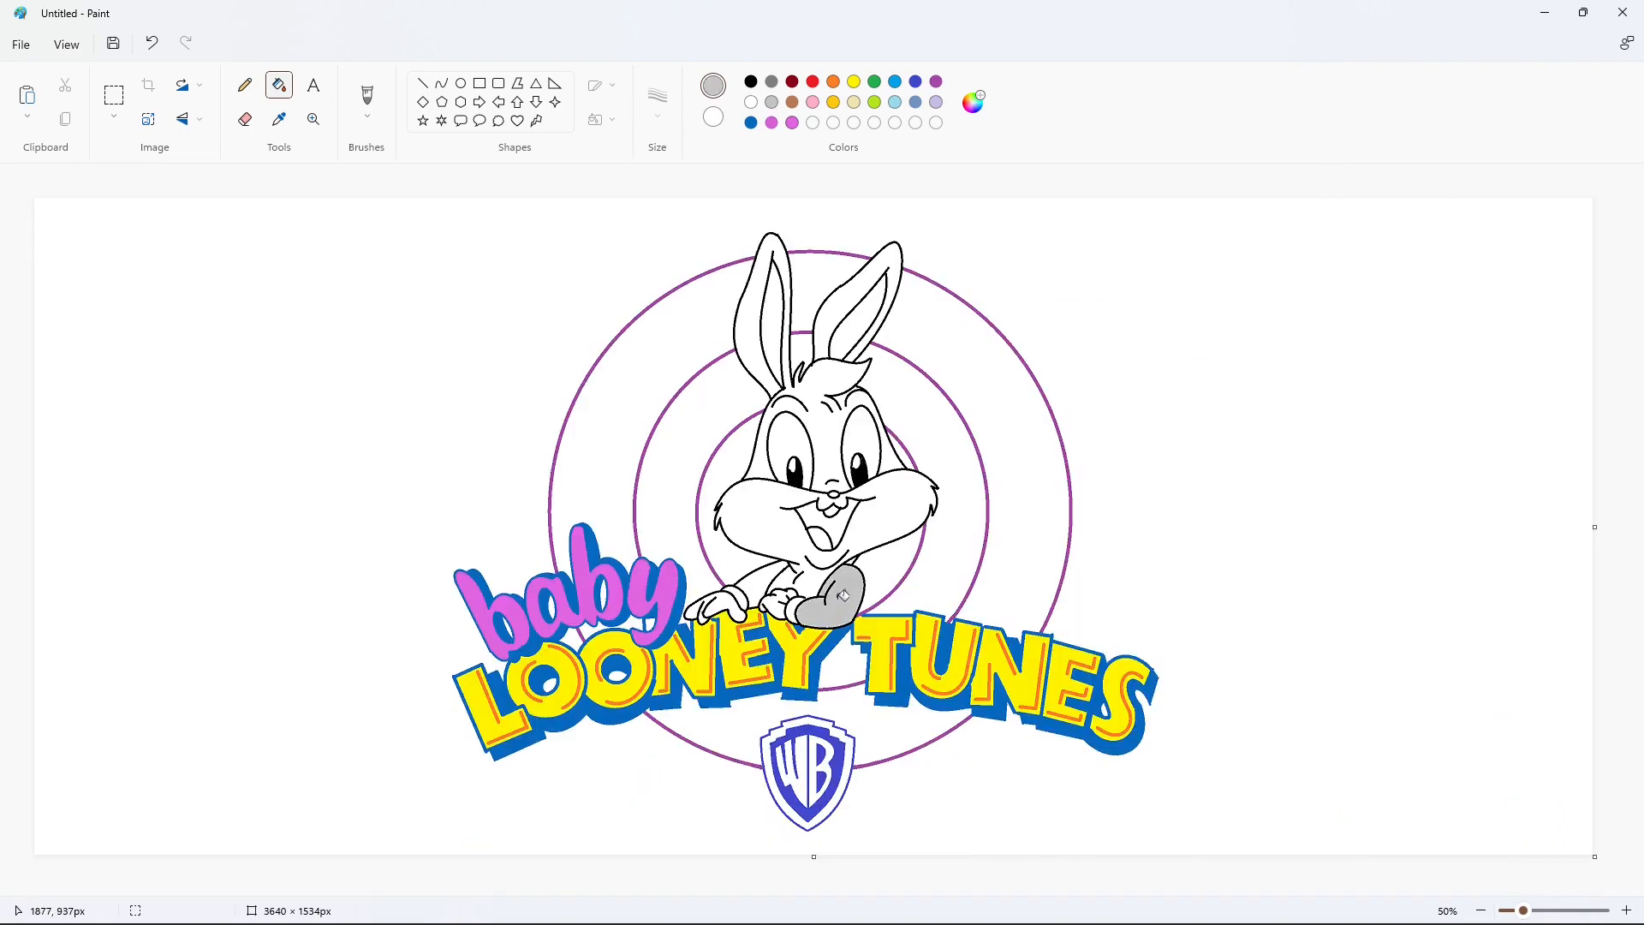
left_click(734, 599)
left_click(775, 496)
left_click(833, 321)
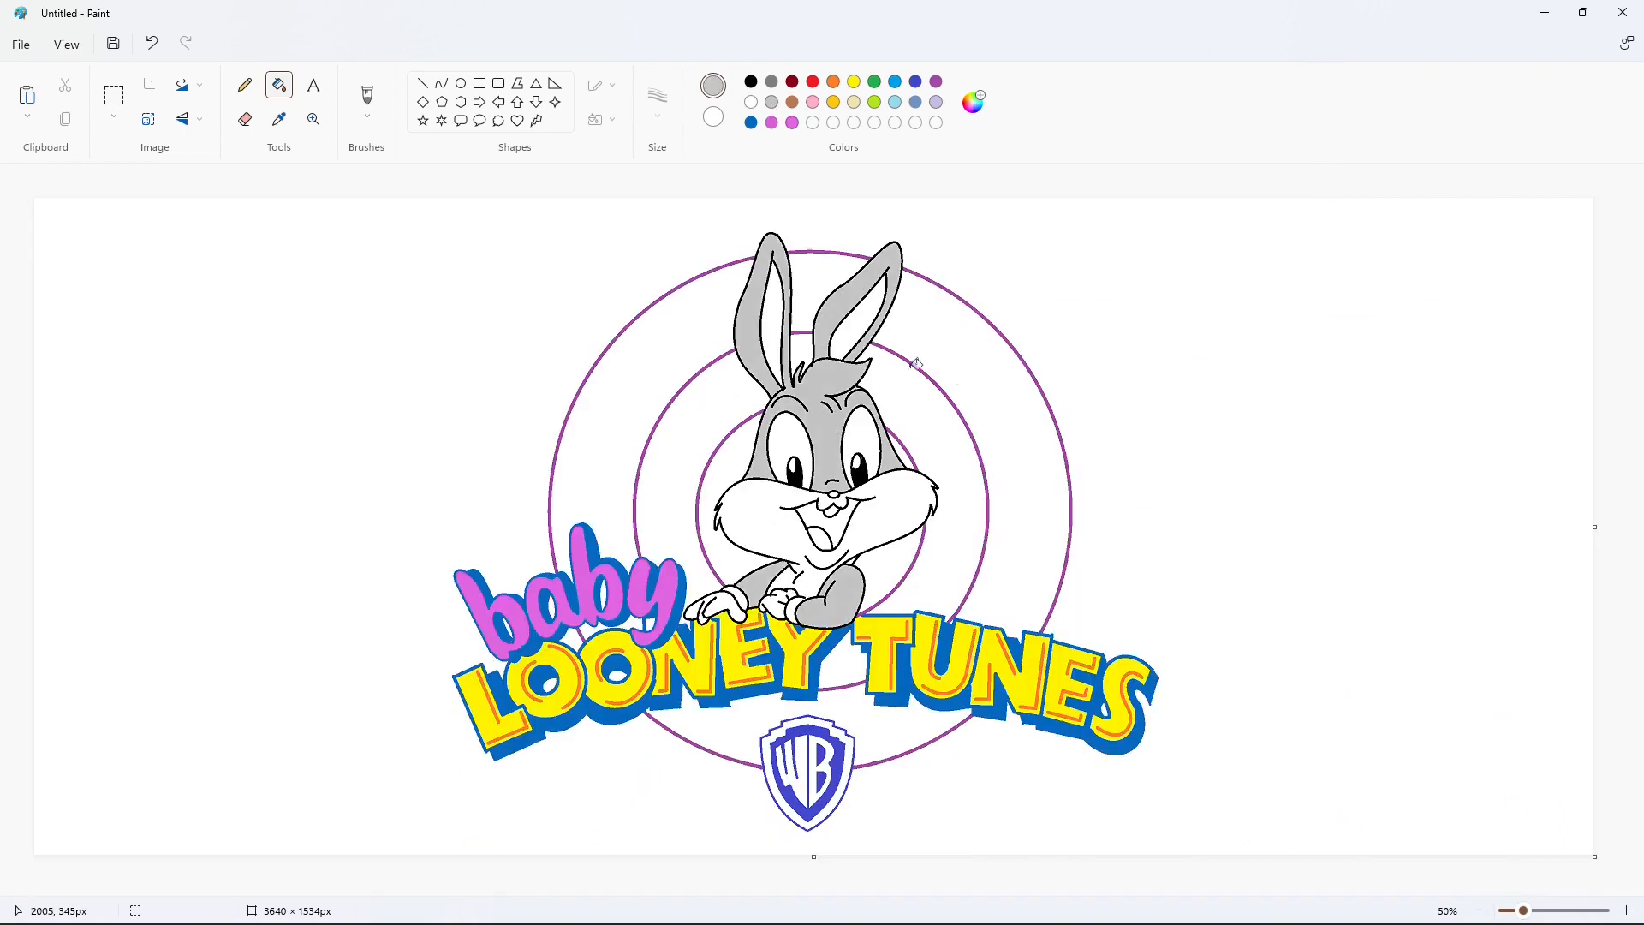
Fill Bugs's inner ears and tongue with pink and the inside of his mouth with dark red
left_click(813, 101)
left_click(773, 317)
left_click(854, 330)
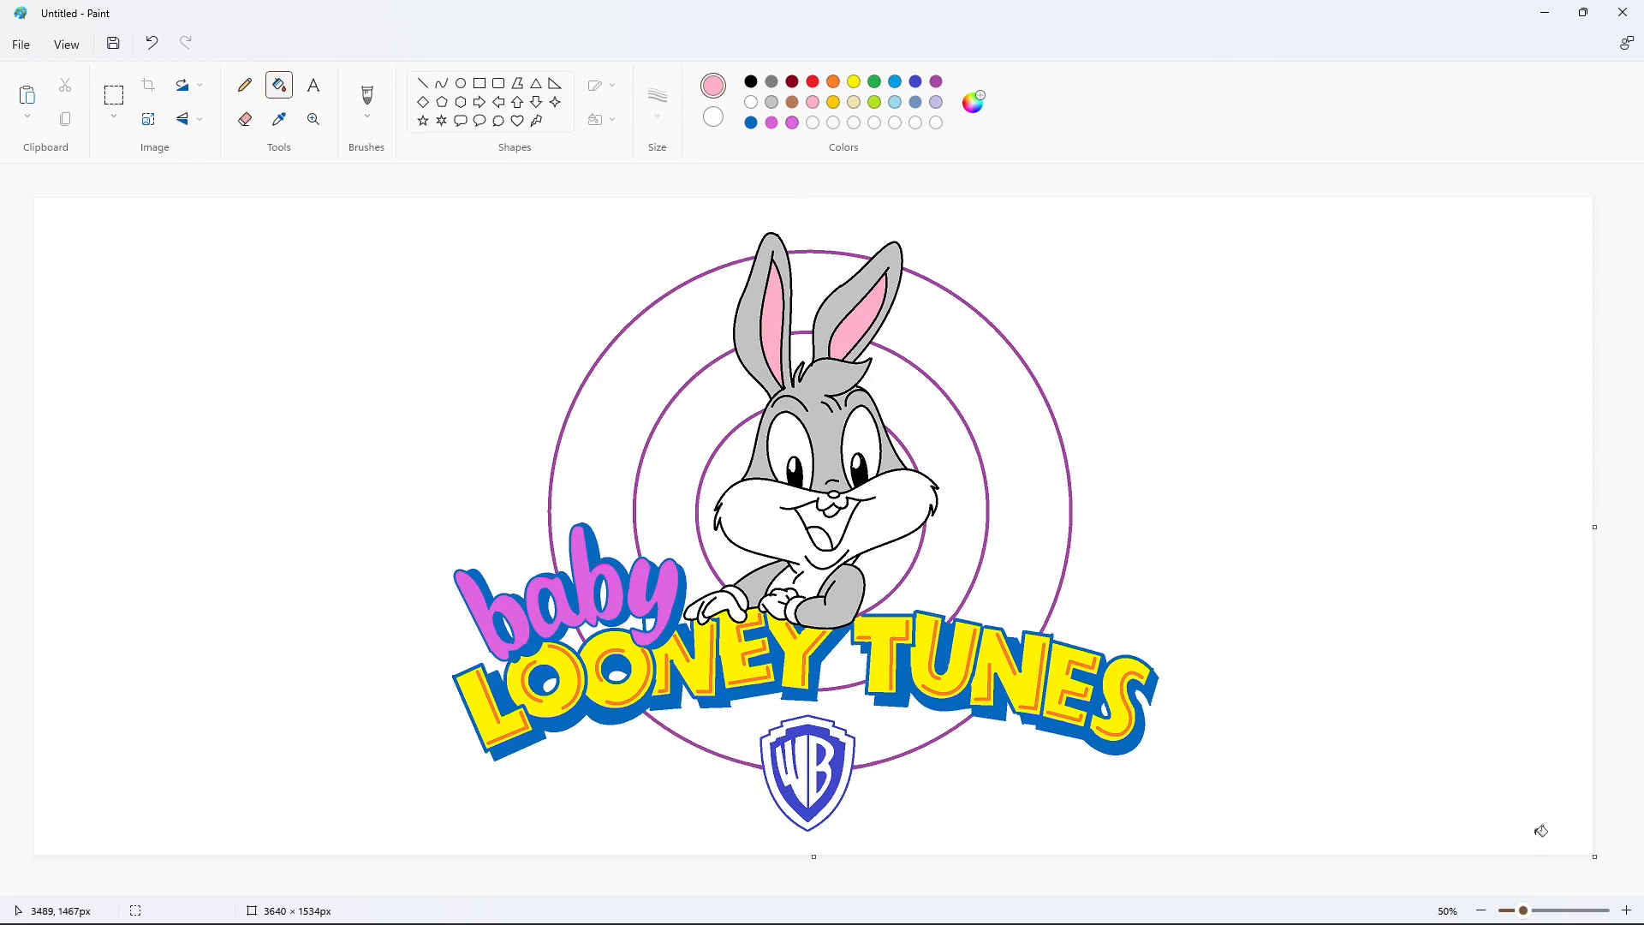
left_click(825, 537)
left_click(792, 81)
left_click(841, 519)
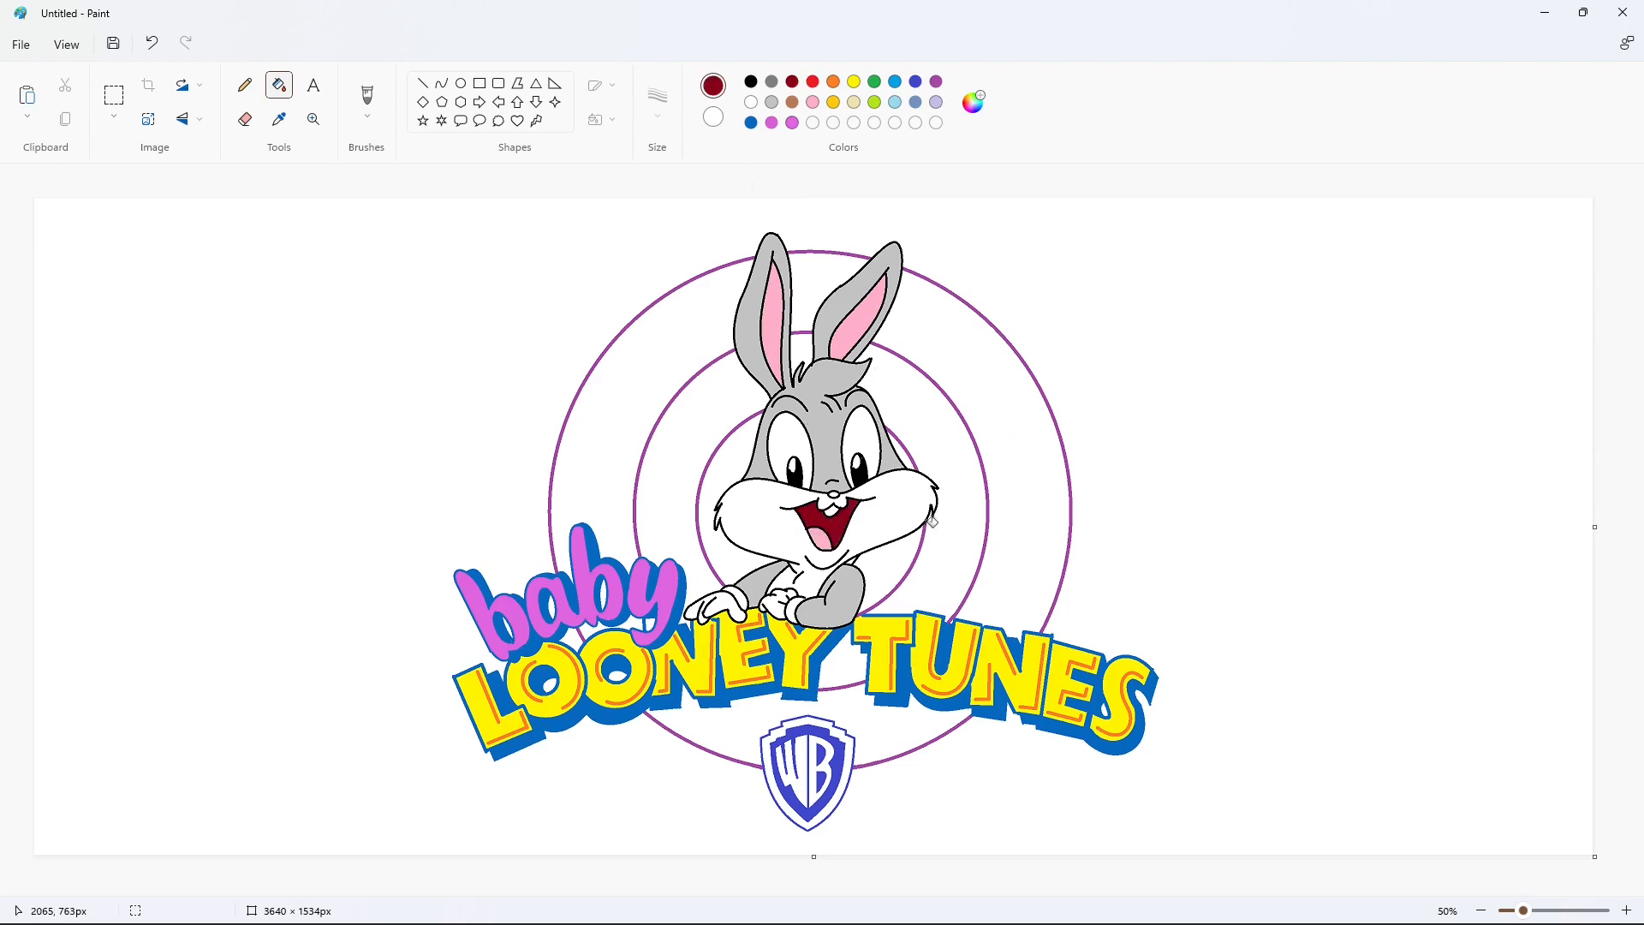
Add the custom light gray #C7C7C7 to the palette
left_click(1627, 910)
left_click_drag(798, 891, 1217, 890)
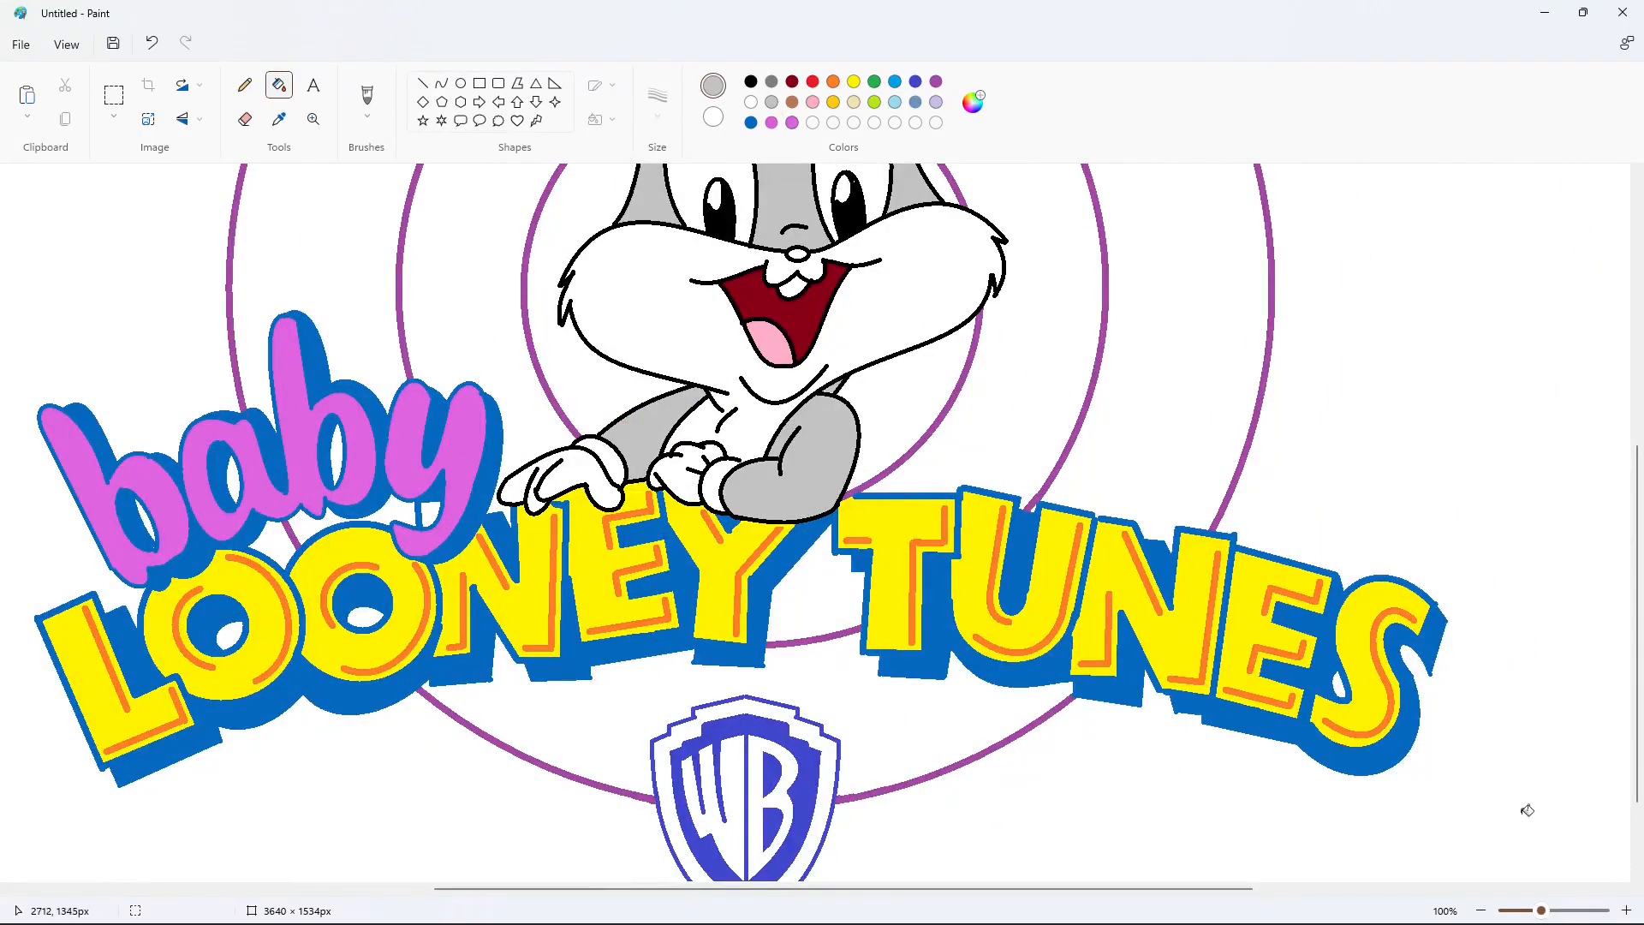
scroll(1529, 810, "down", 2)
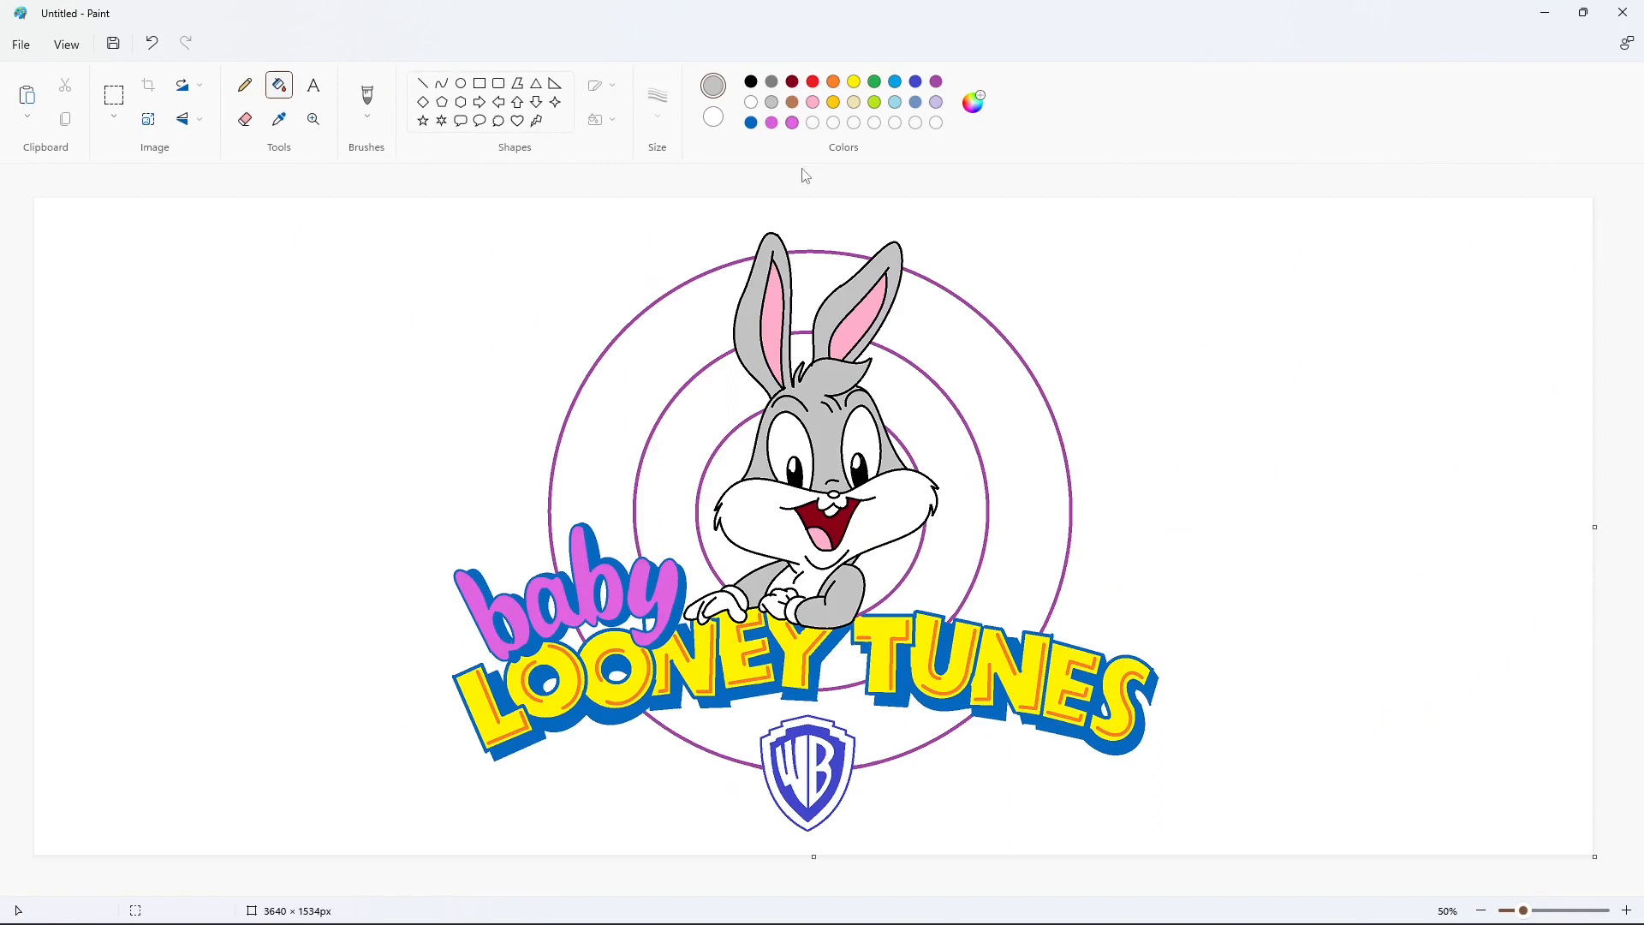
left_click(973, 101)
left_click(880, 329)
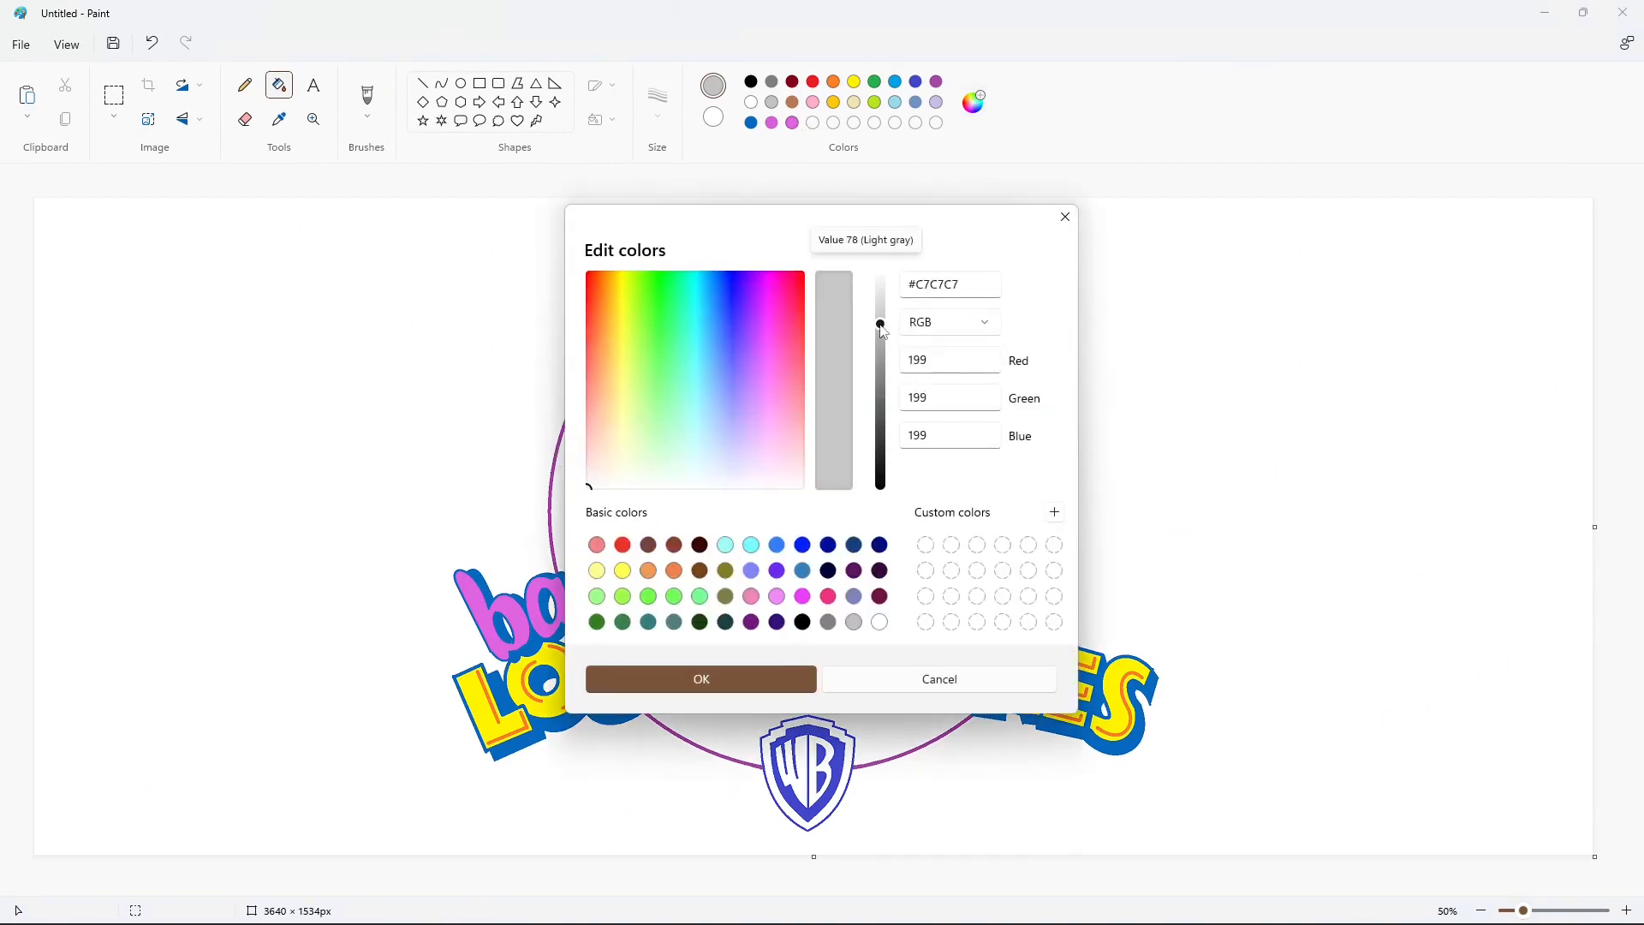
left_click(700, 677)
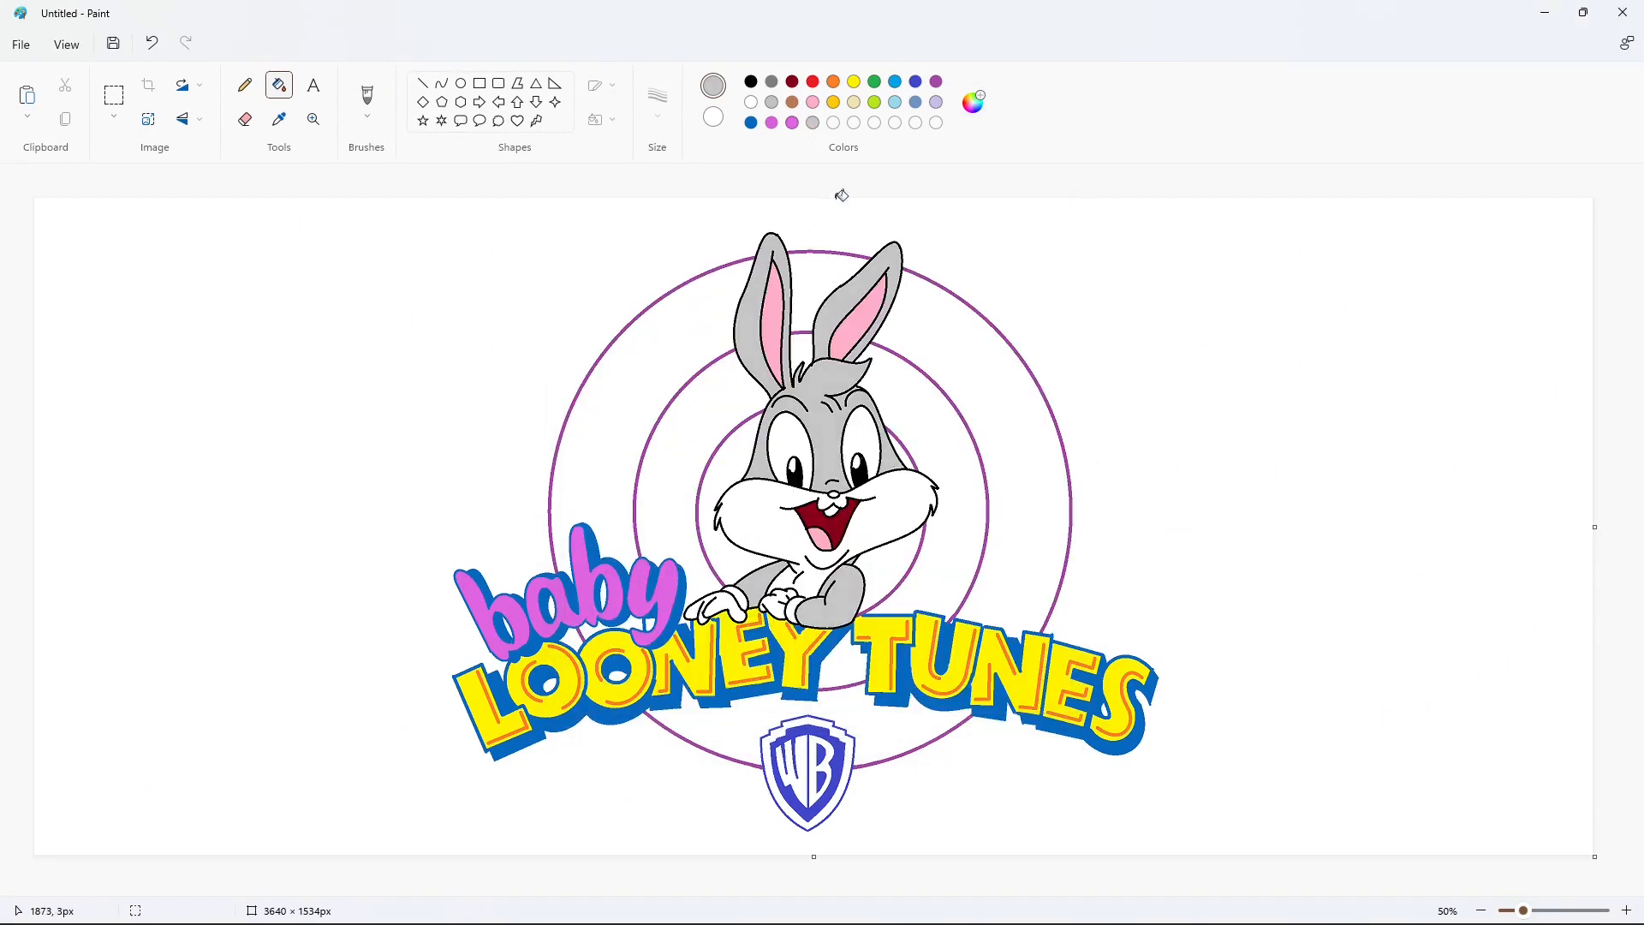
Fill the areas of the innermost circle around Bugs with the custom blue
left_click(751, 122)
left_click(719, 496)
left_click(920, 478)
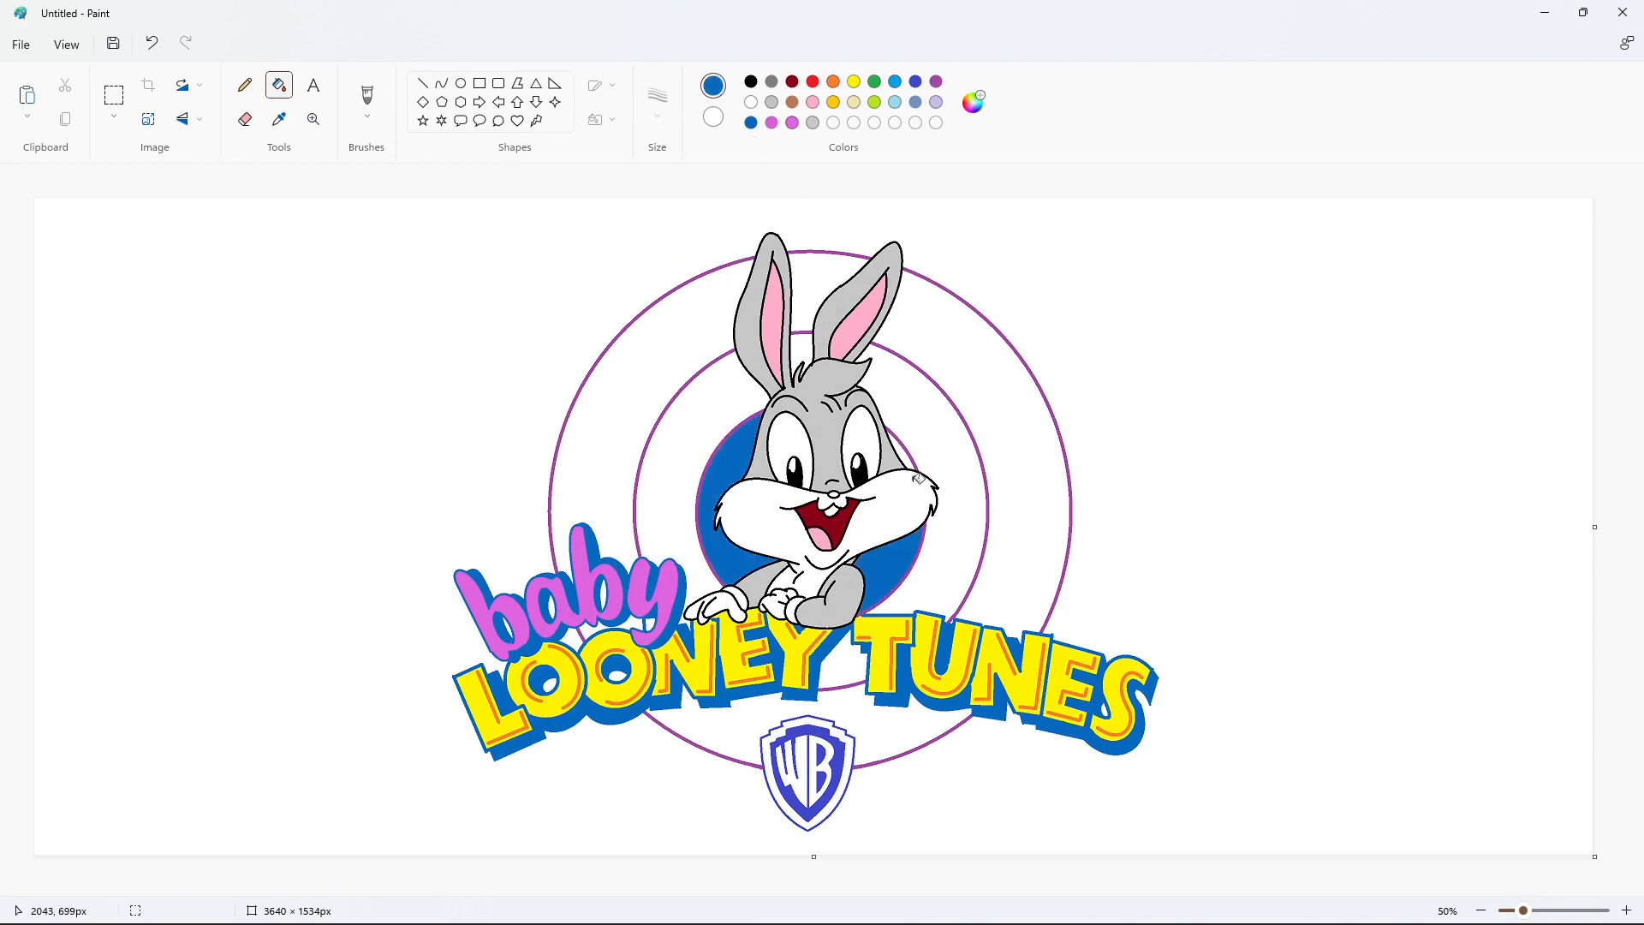
left_click(912, 452)
Mix a custom muted teal and recolour the outline of the outermost ring with it
left_click(972, 102)
left_click_drag(672, 312, 702, 390)
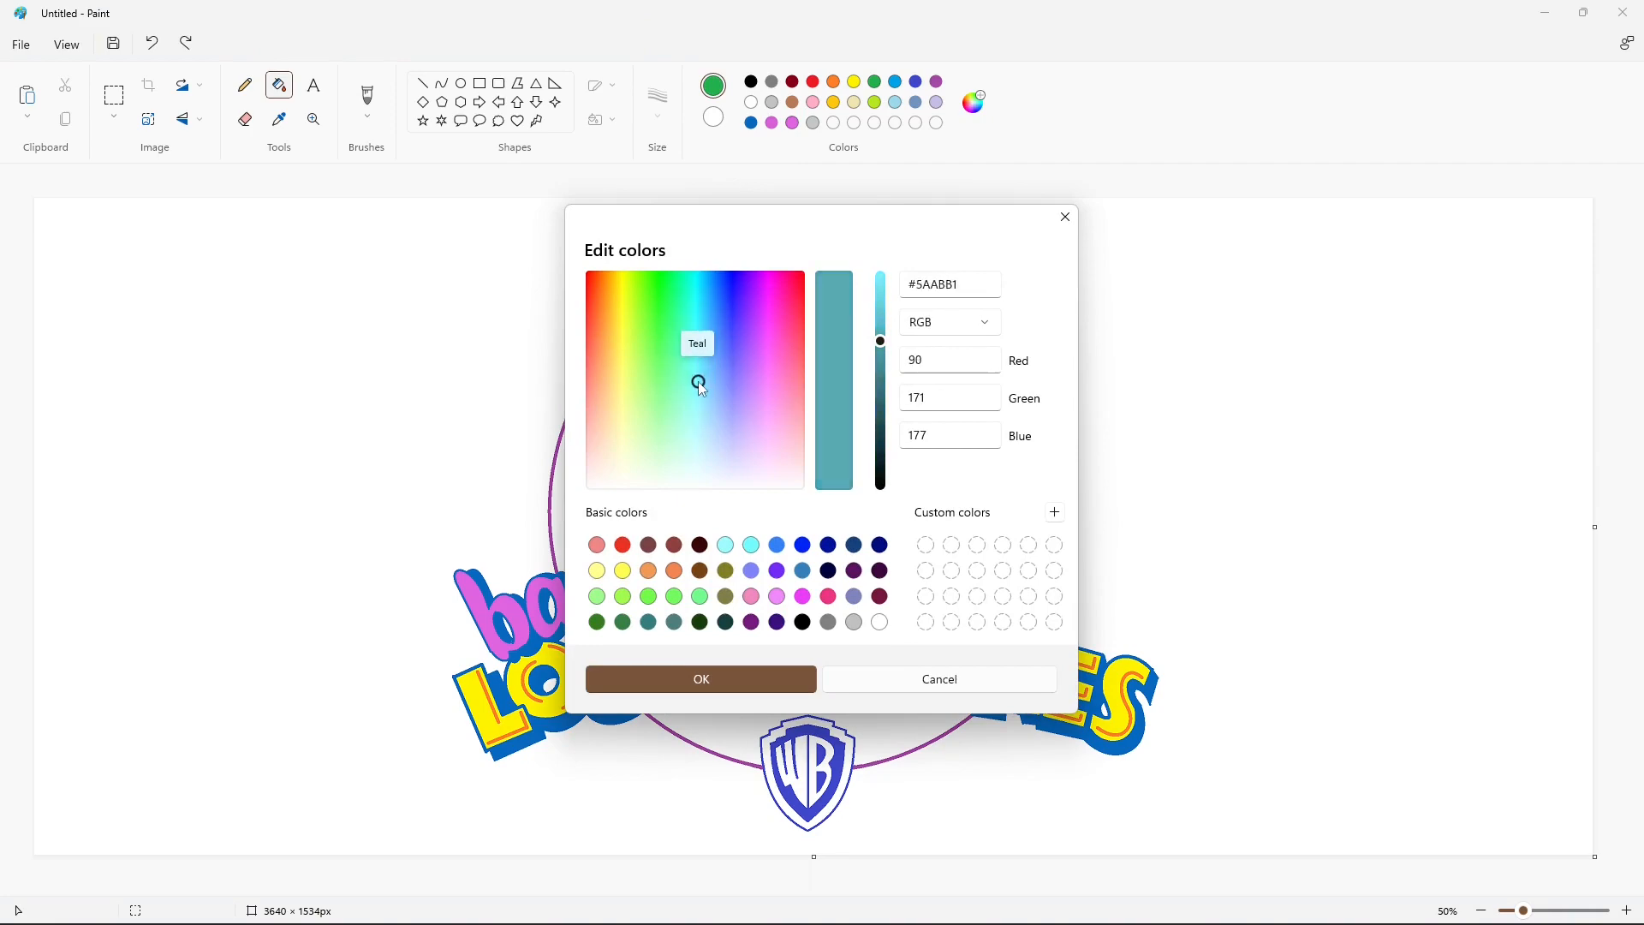
mouse_move(880, 341)
left_mouse_down()
mouse_move(881, 313)
mouse_move(877, 347)
left_mouse_up()
left_click(720, 679)
left_click(973, 102)
left_click(702, 679)
left_click(1629, 909)
left_click(1074, 569)
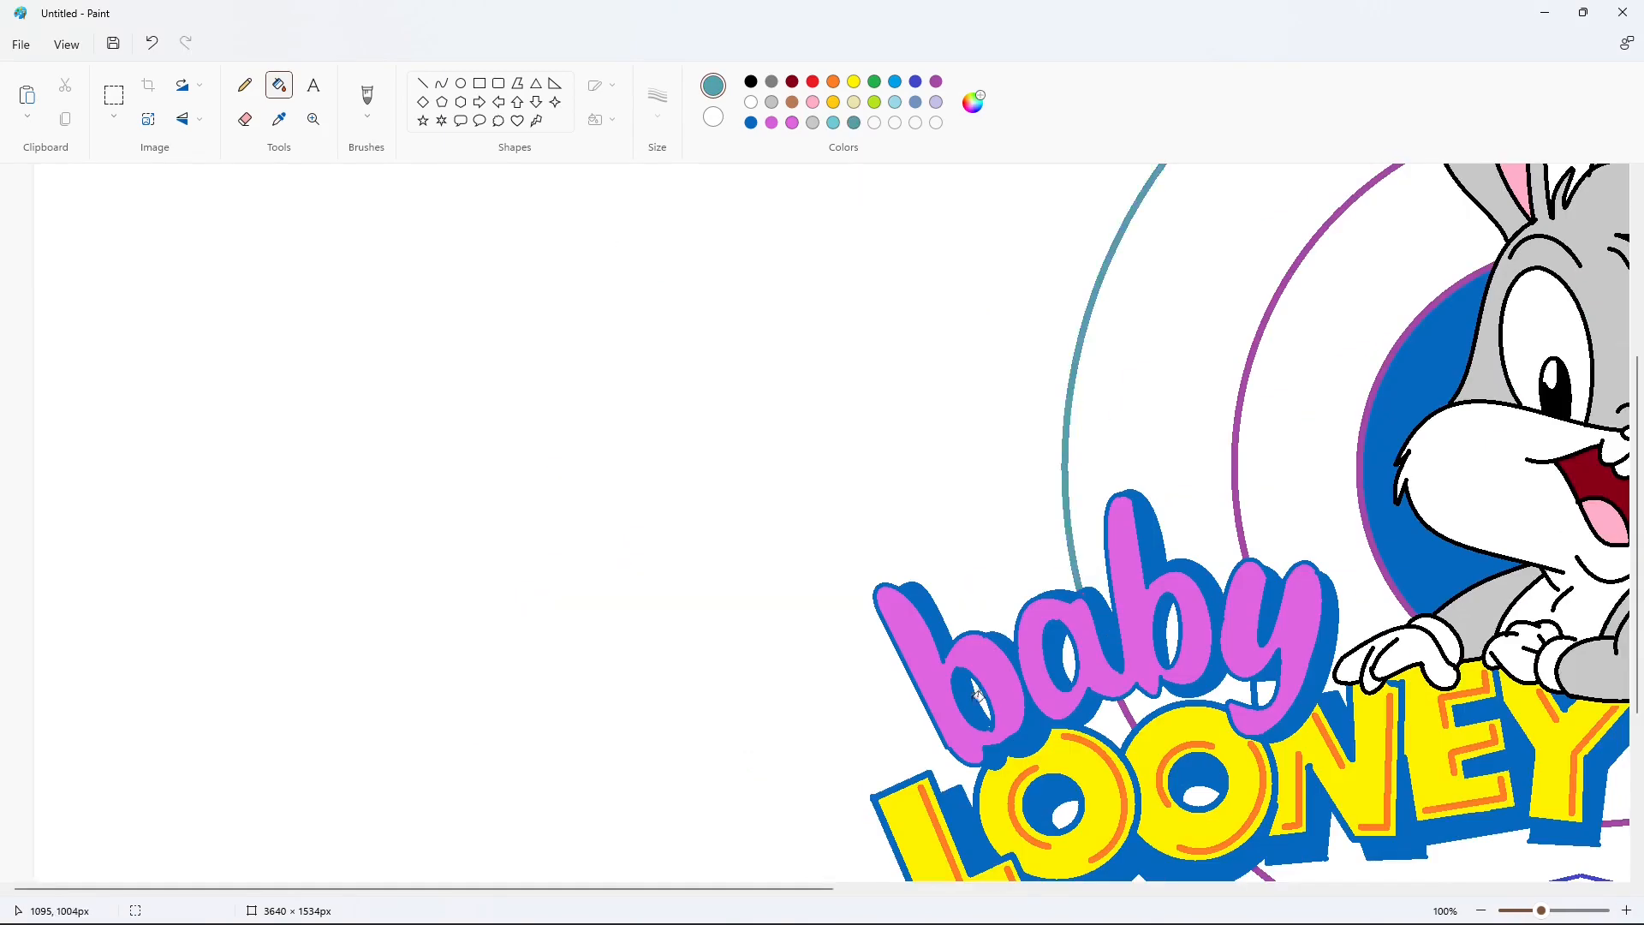
Fill the leftover corner of the N beside the y's tail with yellow and recolour the middle ring's left arc with muted teal
left_click_drag(758, 889, 894, 889)
left_click(865, 712)
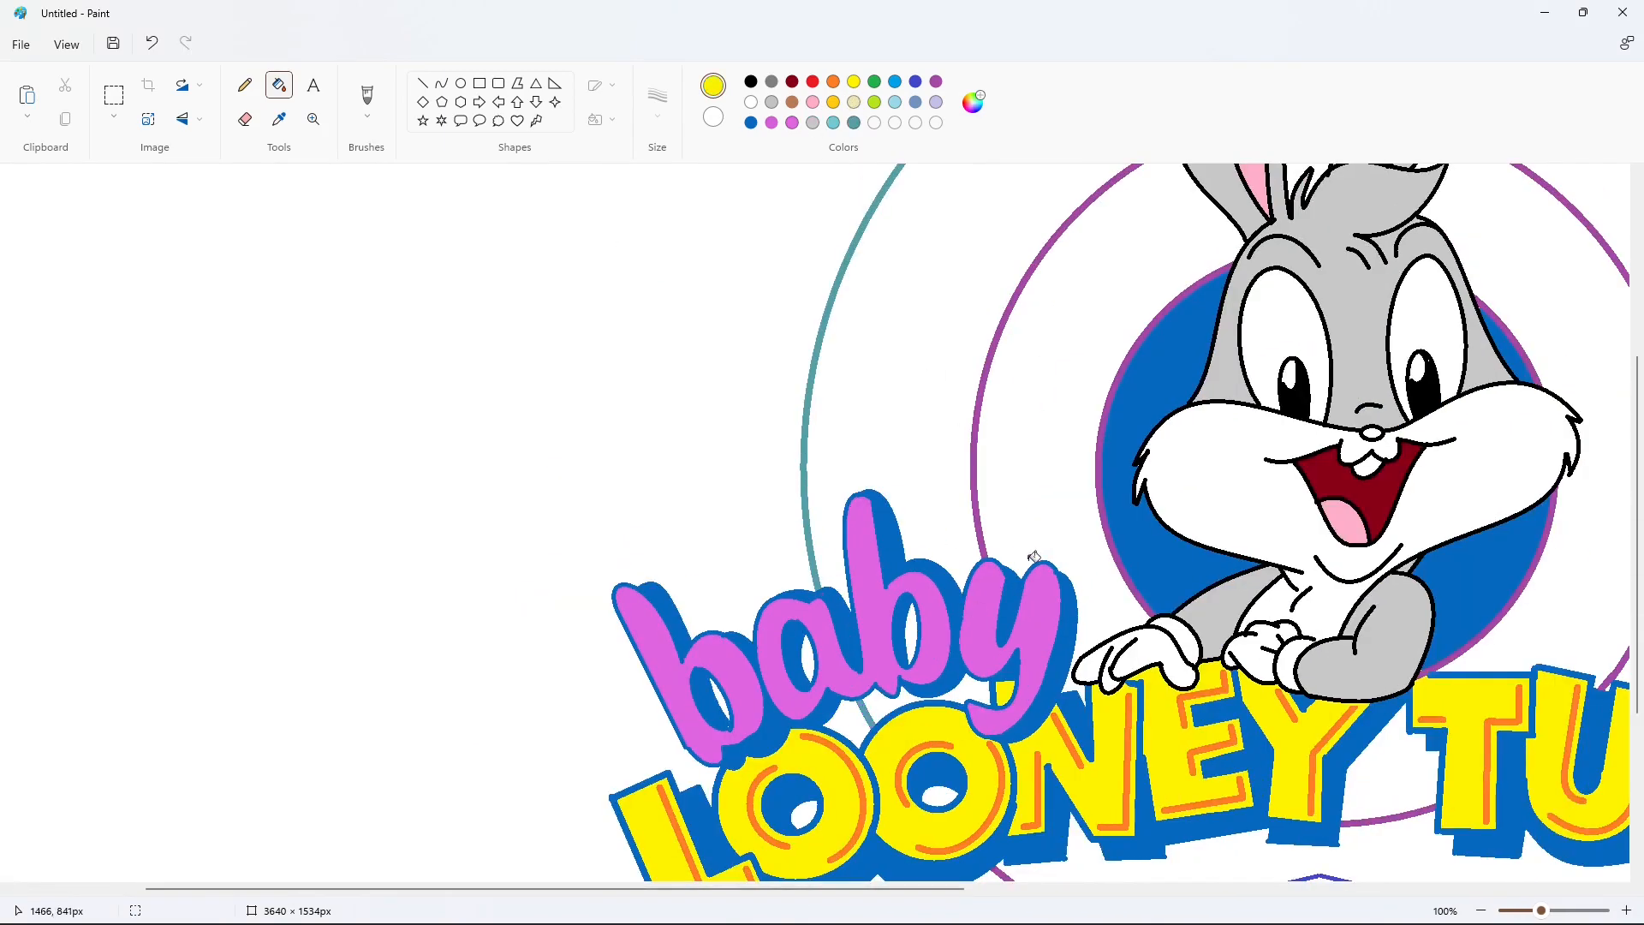
left_click(981, 347)
scroll(1116, 353, "down", 2)
scroll(1116, 354, "down", 1)
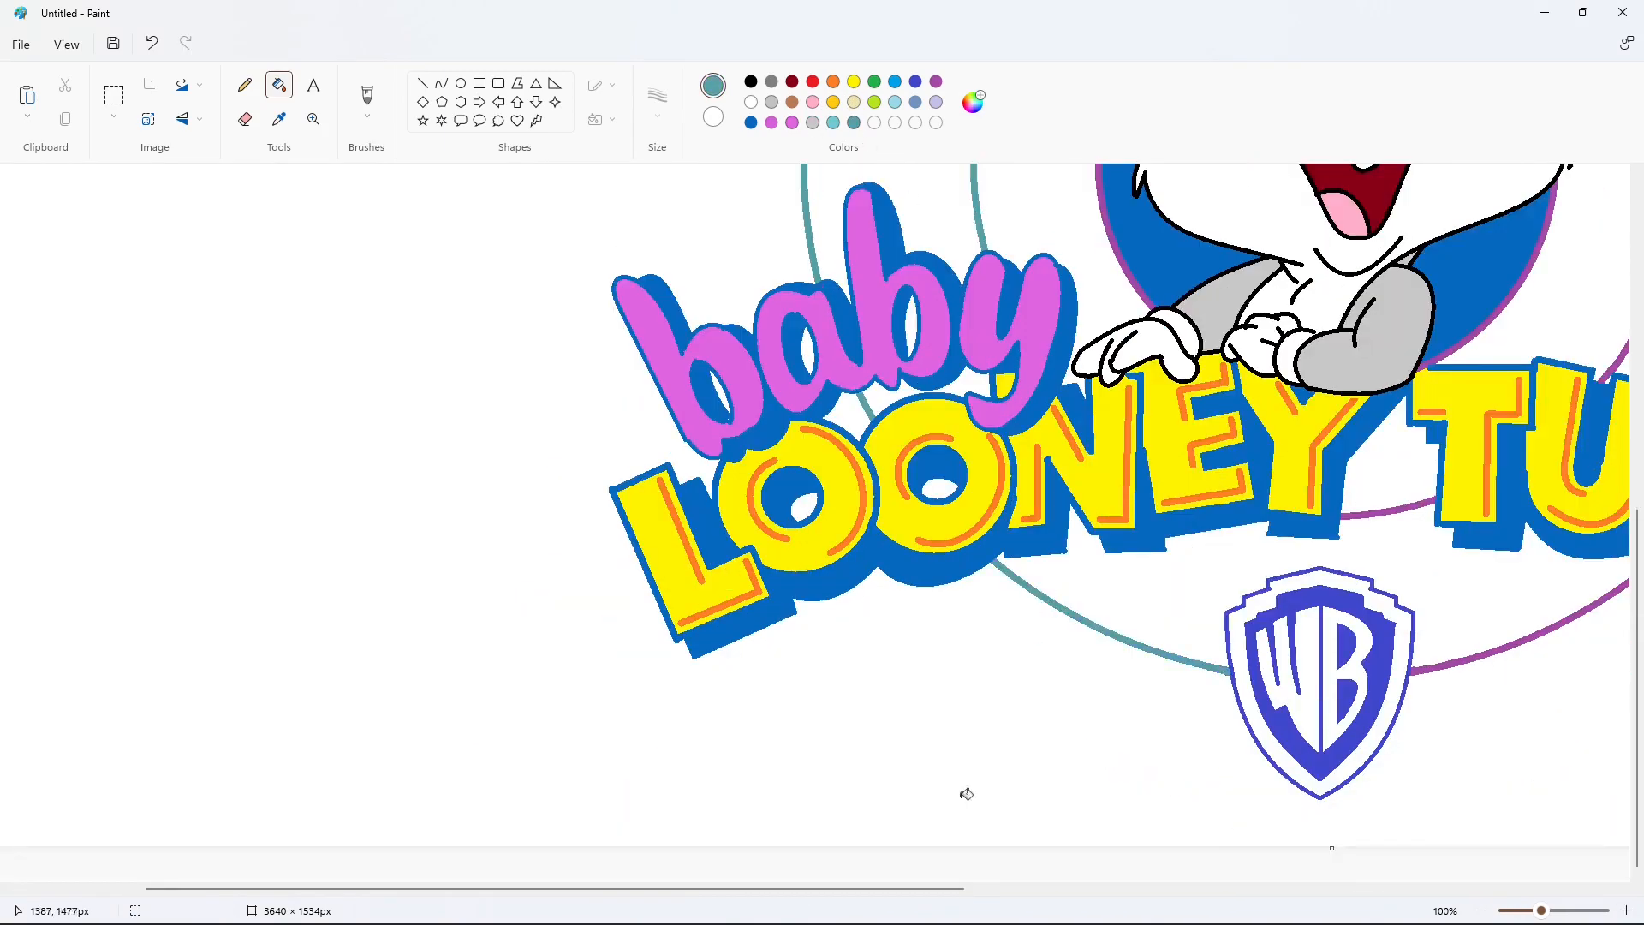
Recolour the WB shield's outline and its inner background with the muted teal
left_click_drag(959, 889, 1166, 889)
left_click(940, 642)
left_click(938, 648)
left_click(932, 695)
left_click(995, 667)
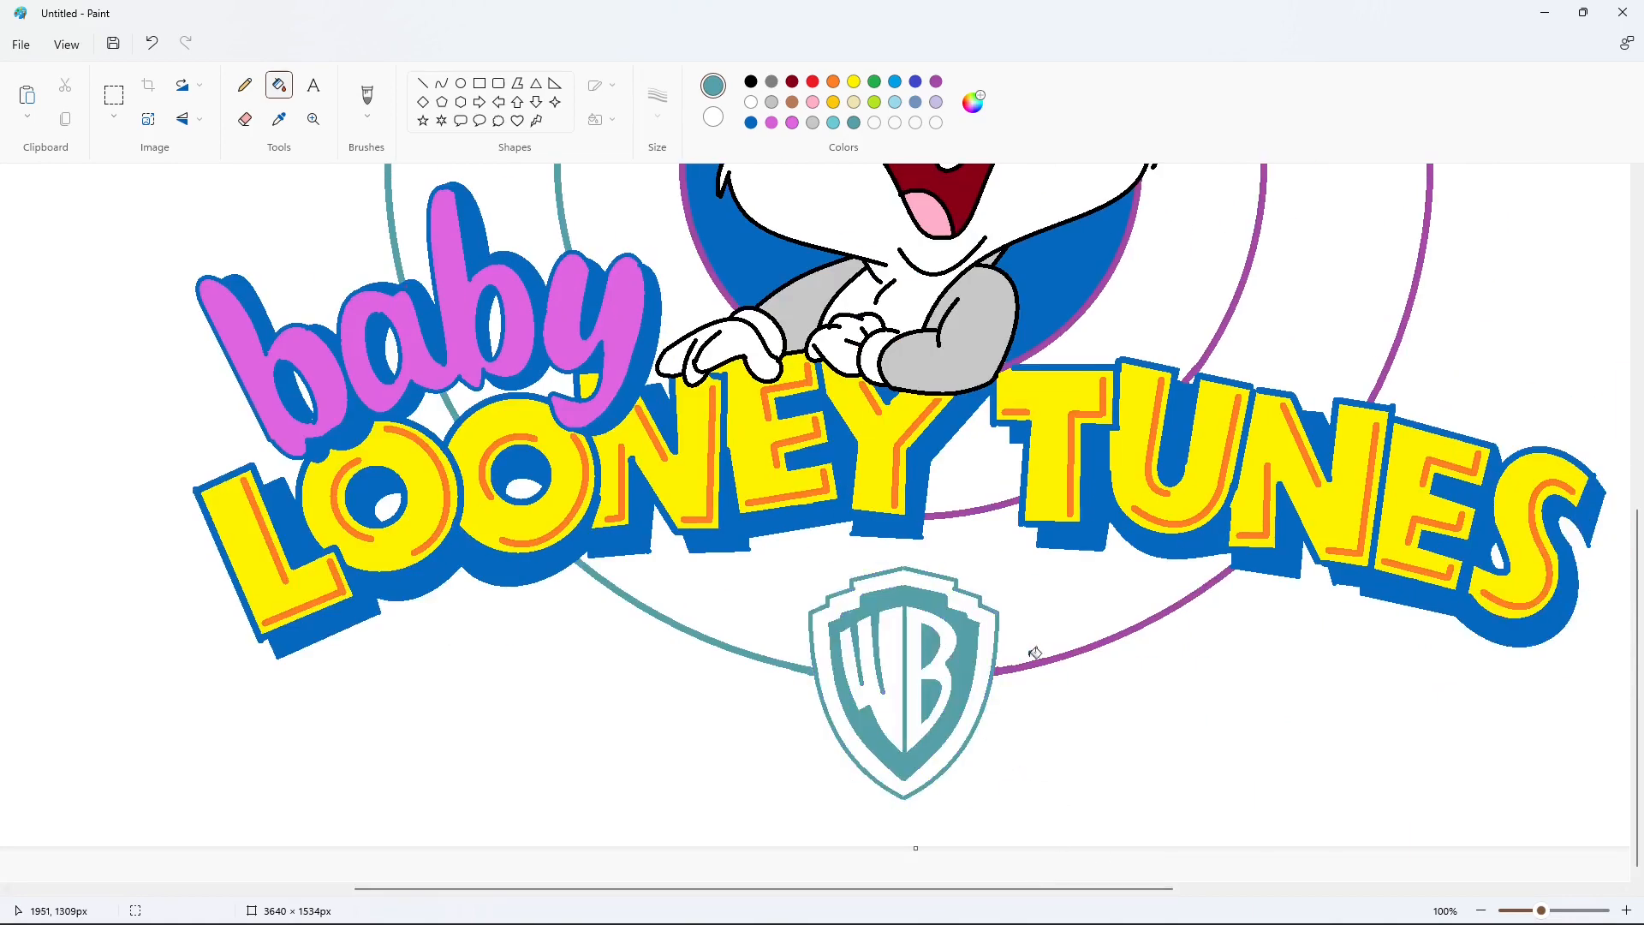
Recolour the remaining purple arcs of the outer and middle rings with the muted teal
left_click(1045, 662)
scroll(1332, 716, "up", 2)
left_click(984, 688)
left_click(1383, 552)
left_click(1222, 511)
scroll(1259, 462, "up", 4)
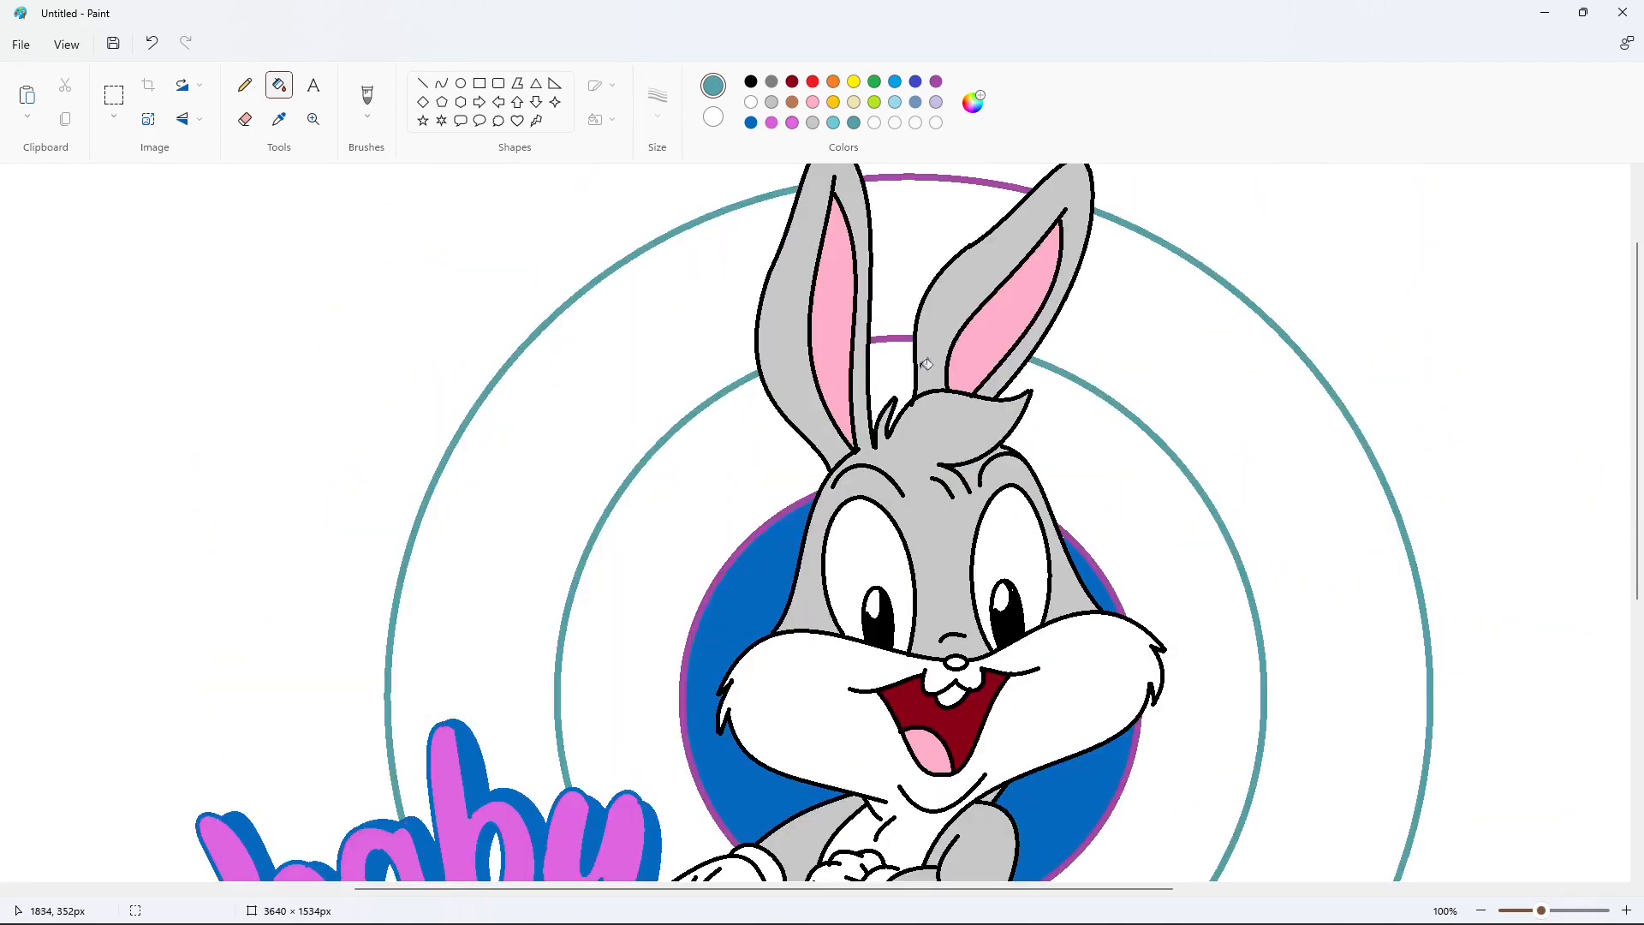
scroll(1175, 506, "down", 2)
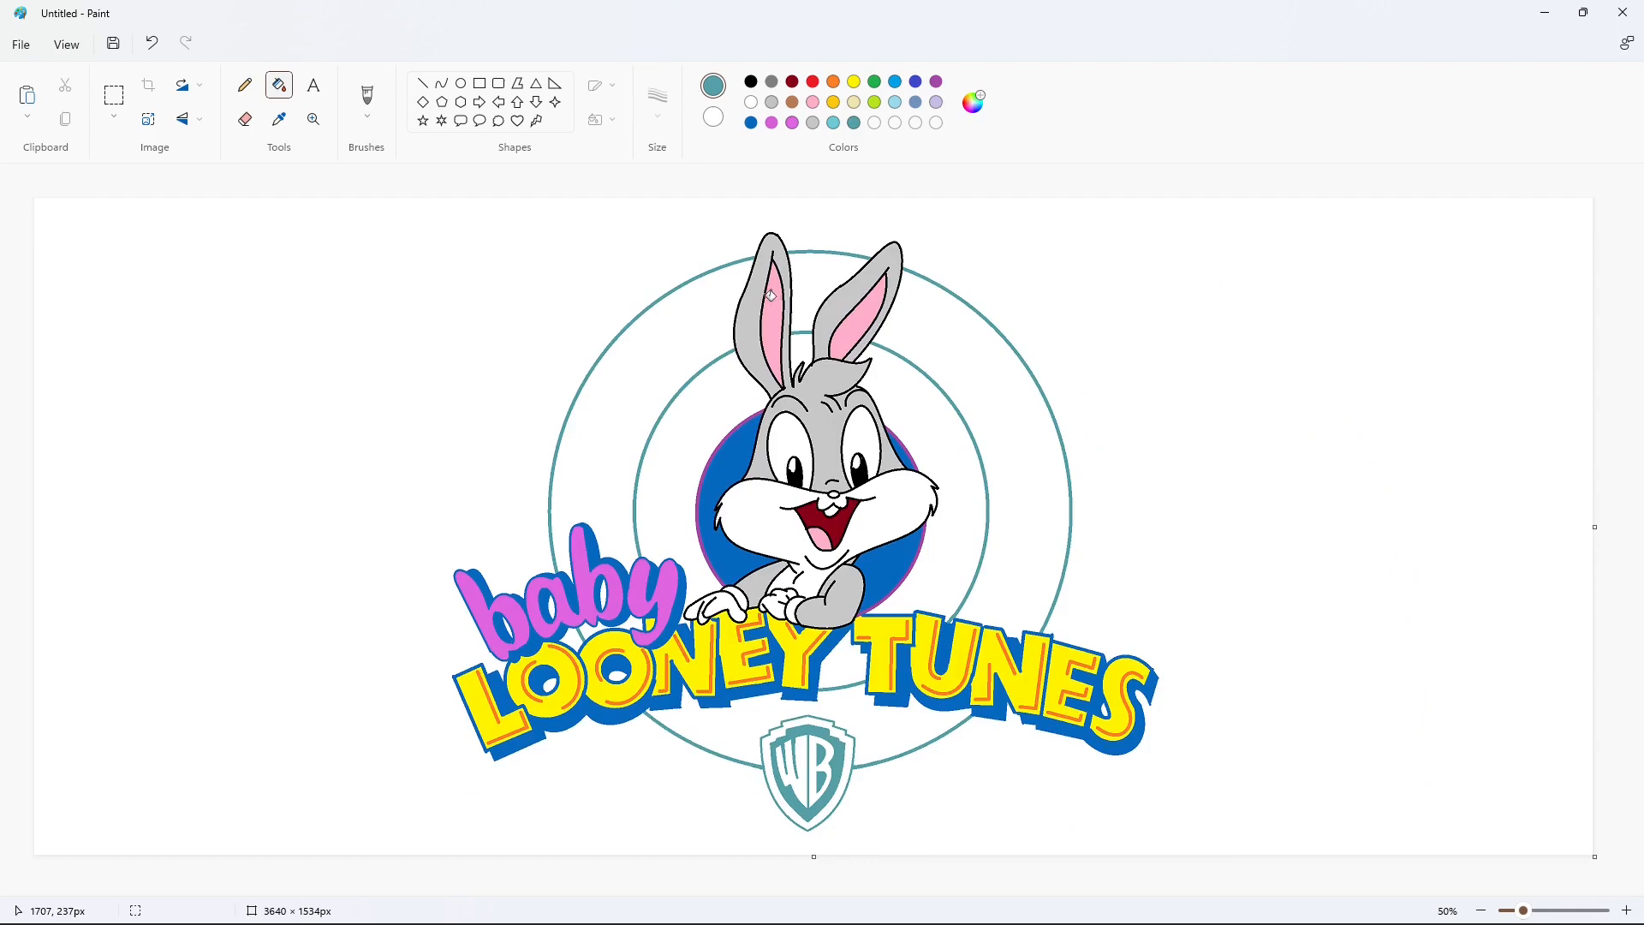
Mix a darker custom teal and recolour the outer and middle ring outlines and the WB shield with it
left_click(976, 107)
left_click(697, 679)
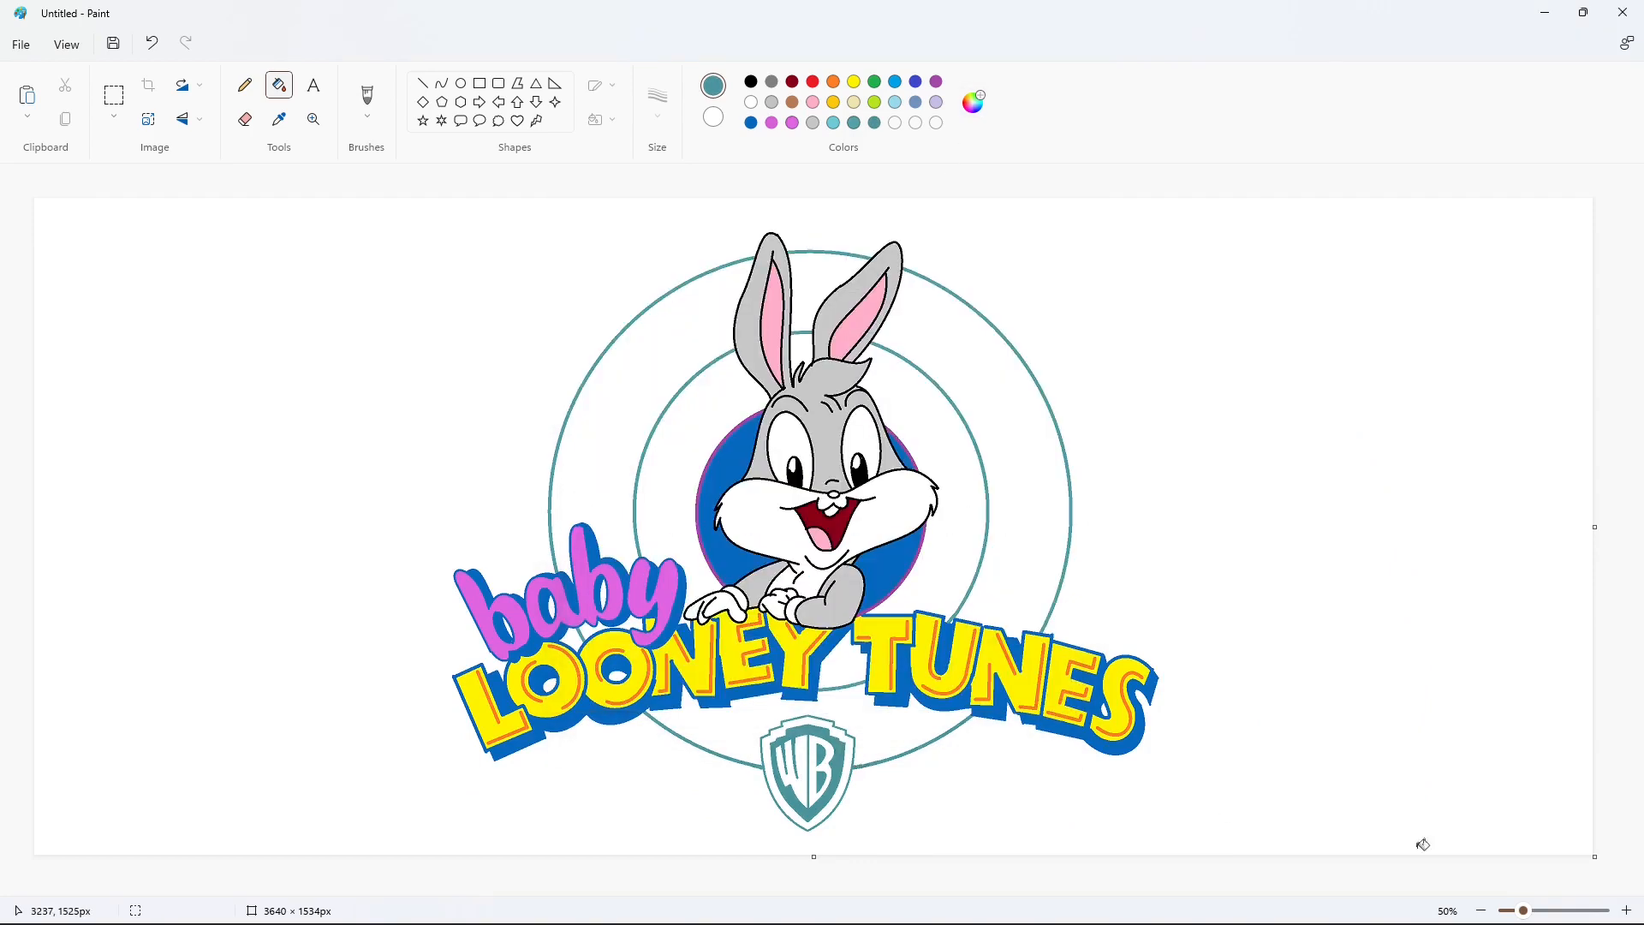
left_click(1626, 910)
left_click_drag(795, 890, 938, 891)
scroll(774, 554, "down", 4)
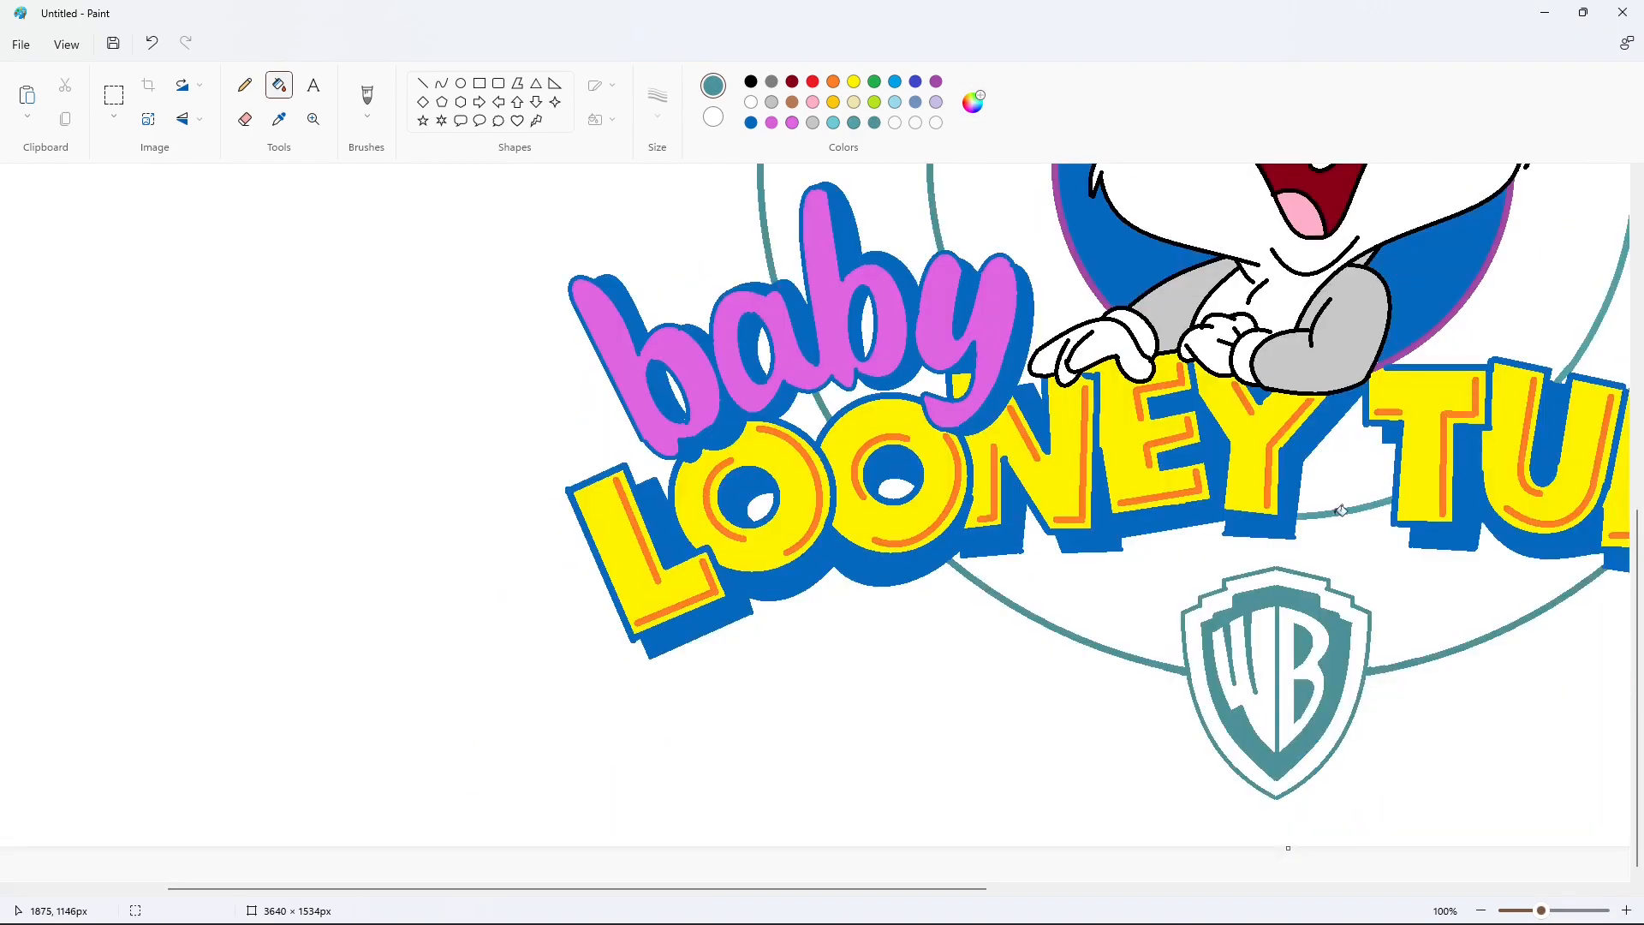
scroll(1341, 510, "right", 5)
scroll(1219, 712, "up", 8)
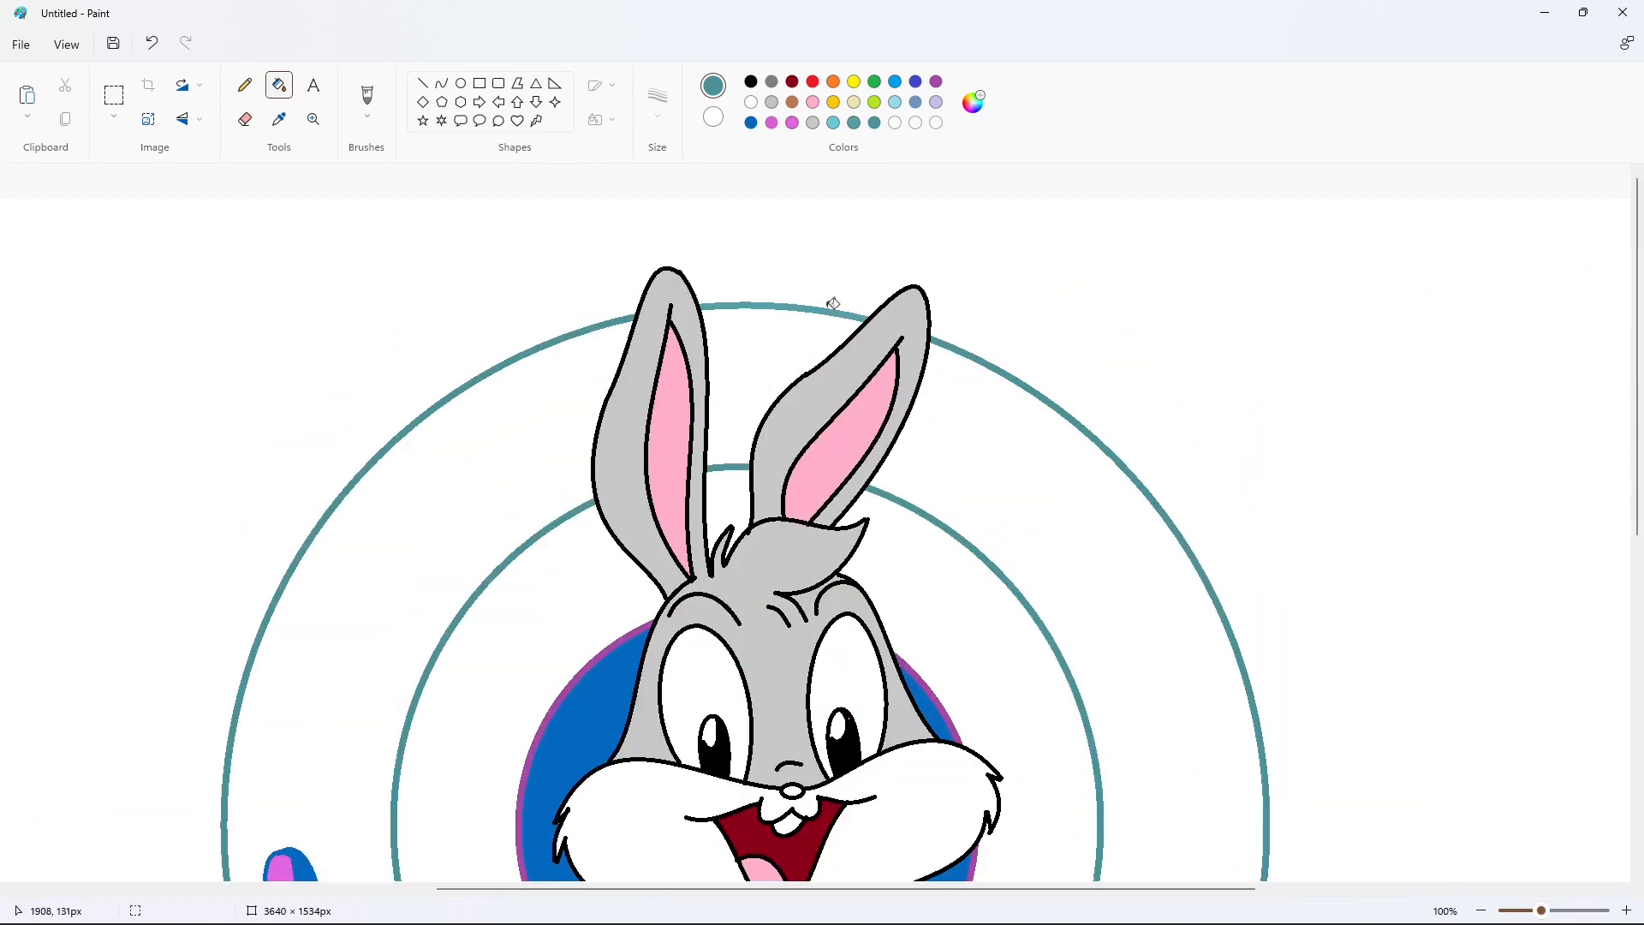
Mix a lighter custom aqua starting from the palette's light aqua #6CCAD4
left_click(1480, 910)
left_click(833, 123)
left_click(959, 351)
left_click(974, 102)
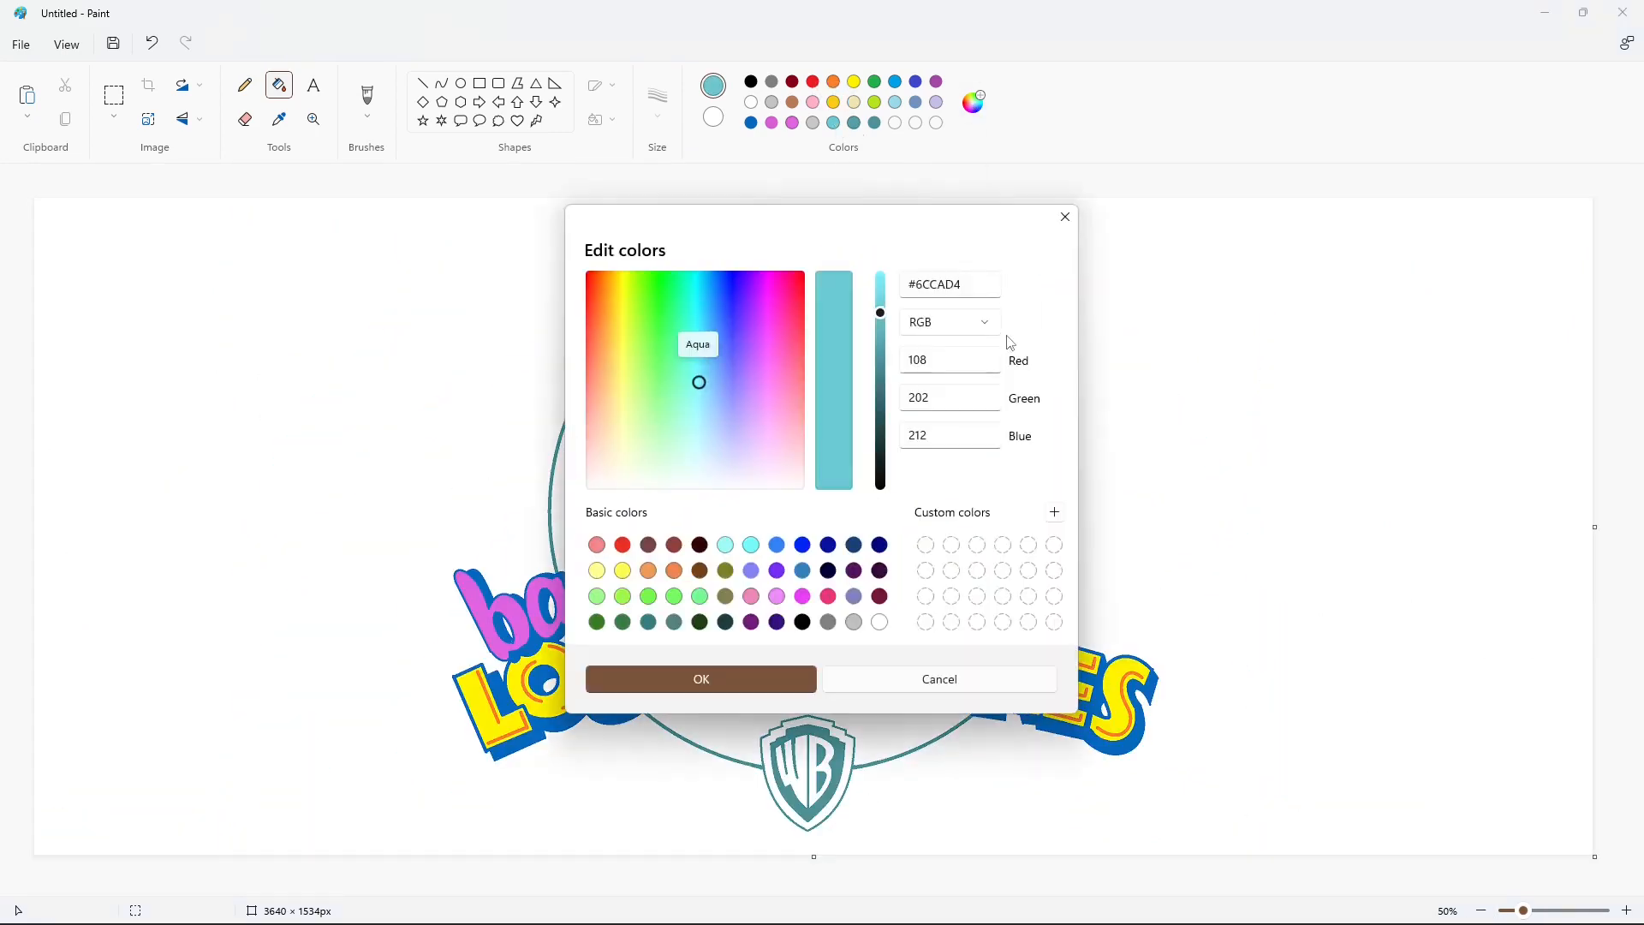
left_click_drag(881, 314, 882, 308)
left_click(745, 679)
Fill the white bands of the outer and middle rings with the custom aqua, including the gap between the ears
left_click(738, 730)
left_click(930, 586)
left_click(852, 659)
left_click(677, 510)
left_click(612, 458)
left_click(802, 349)
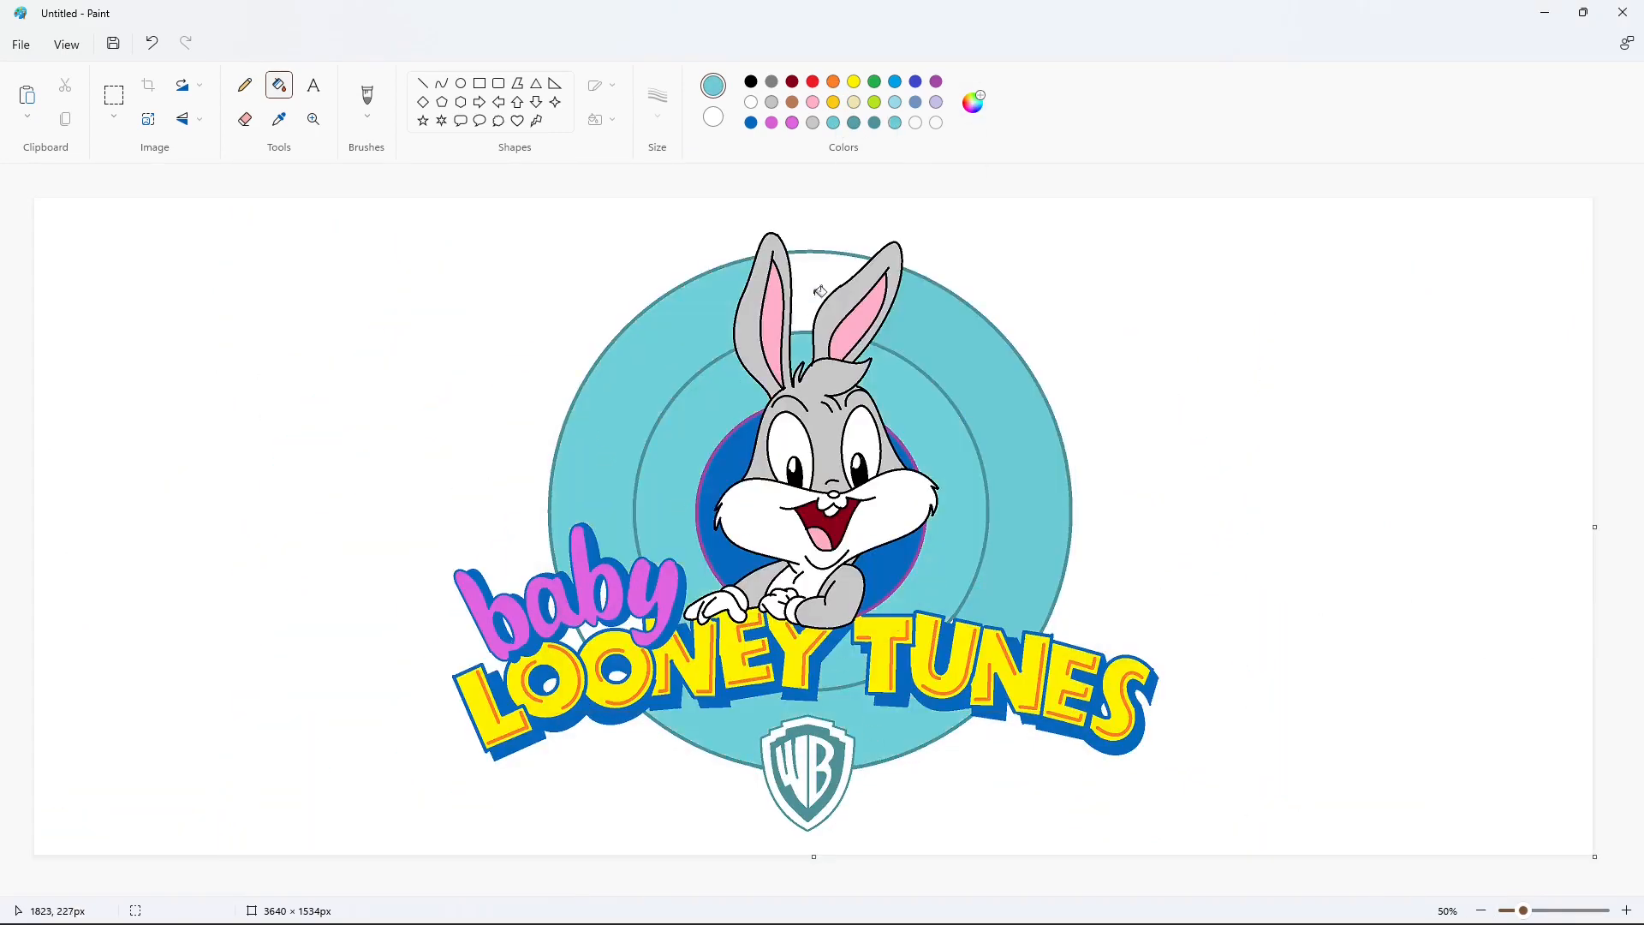
left_click(820, 292)
Recolour the purple outline of the innermost circle with the custom aqua
left_click(912, 447)
left_click(927, 540)
left_click(709, 540)
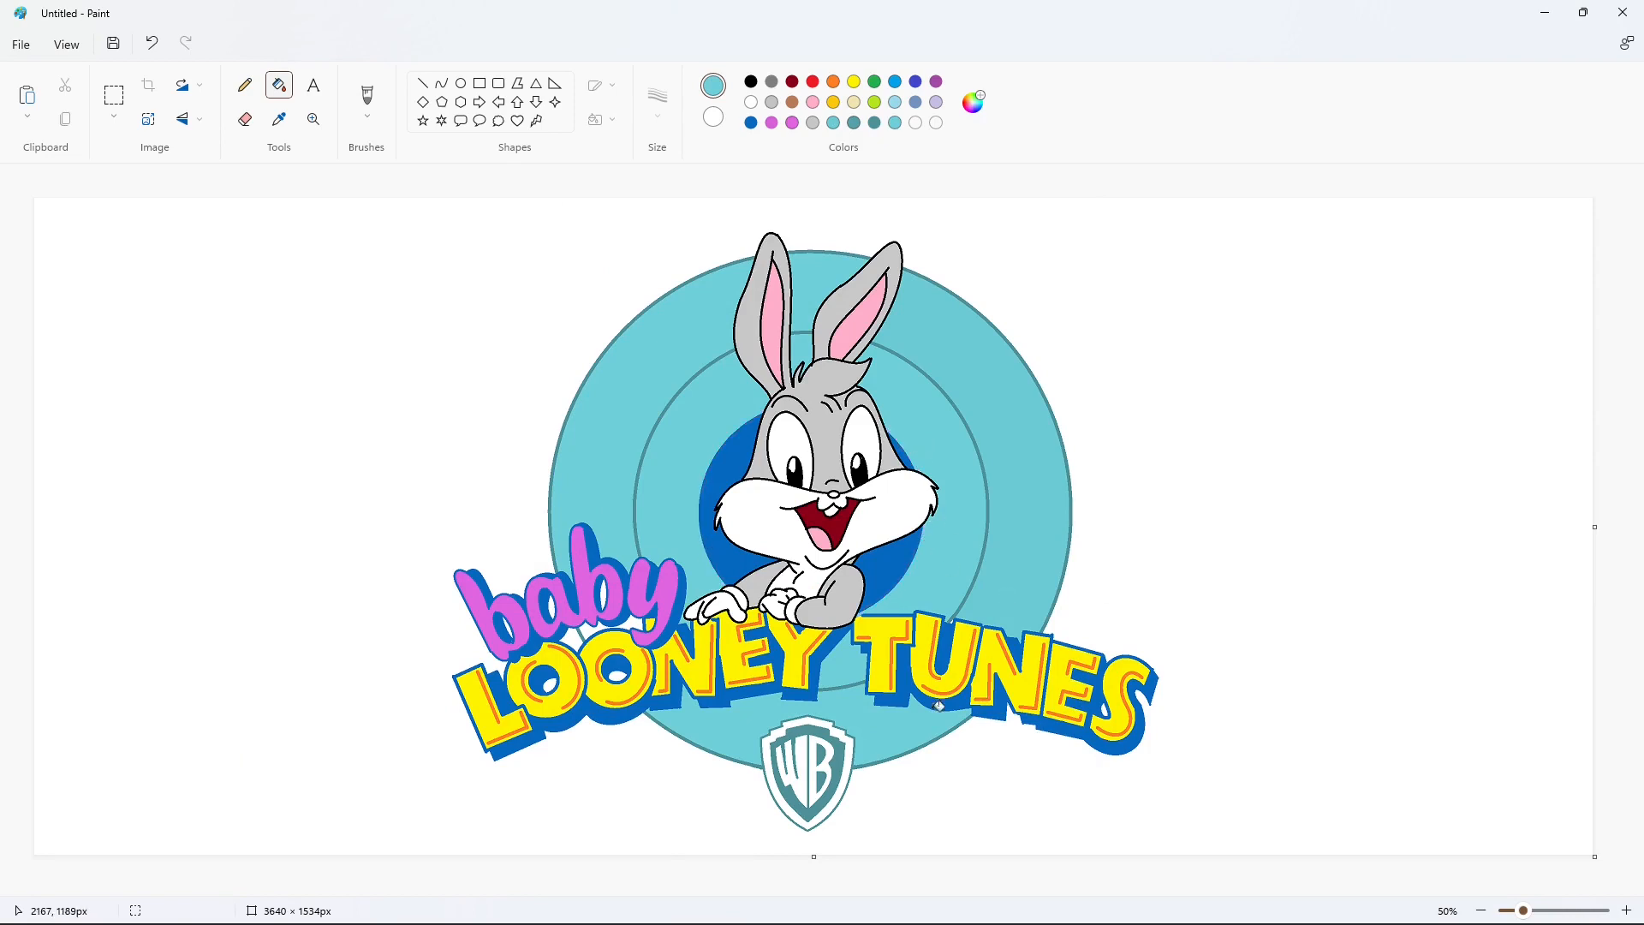
Fill the WB shield's white border with the custom aqua and undo the extra fills inside the shield
left_click(849, 756)
left_click(814, 759)
left_click(804, 750)
key("ctrl+z")
key("ctrl+z")
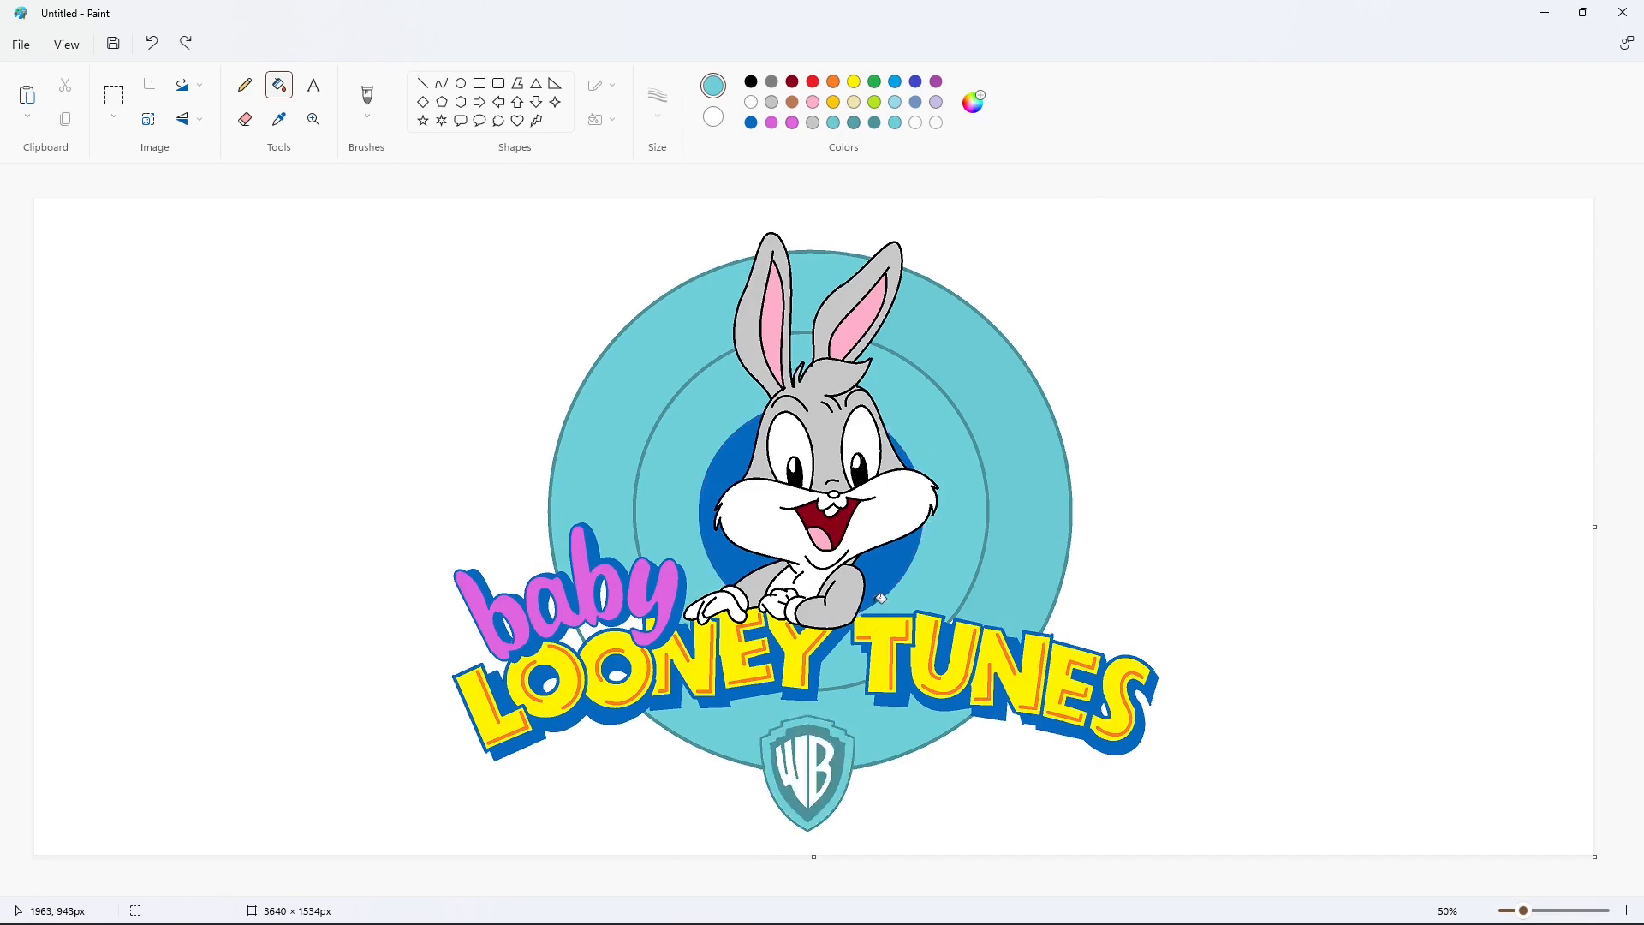
Mix a slightly lighter custom aqua and refill the ring bands and the shield's border with it
left_click(974, 102)
left_click(697, 679)
left_click(965, 469)
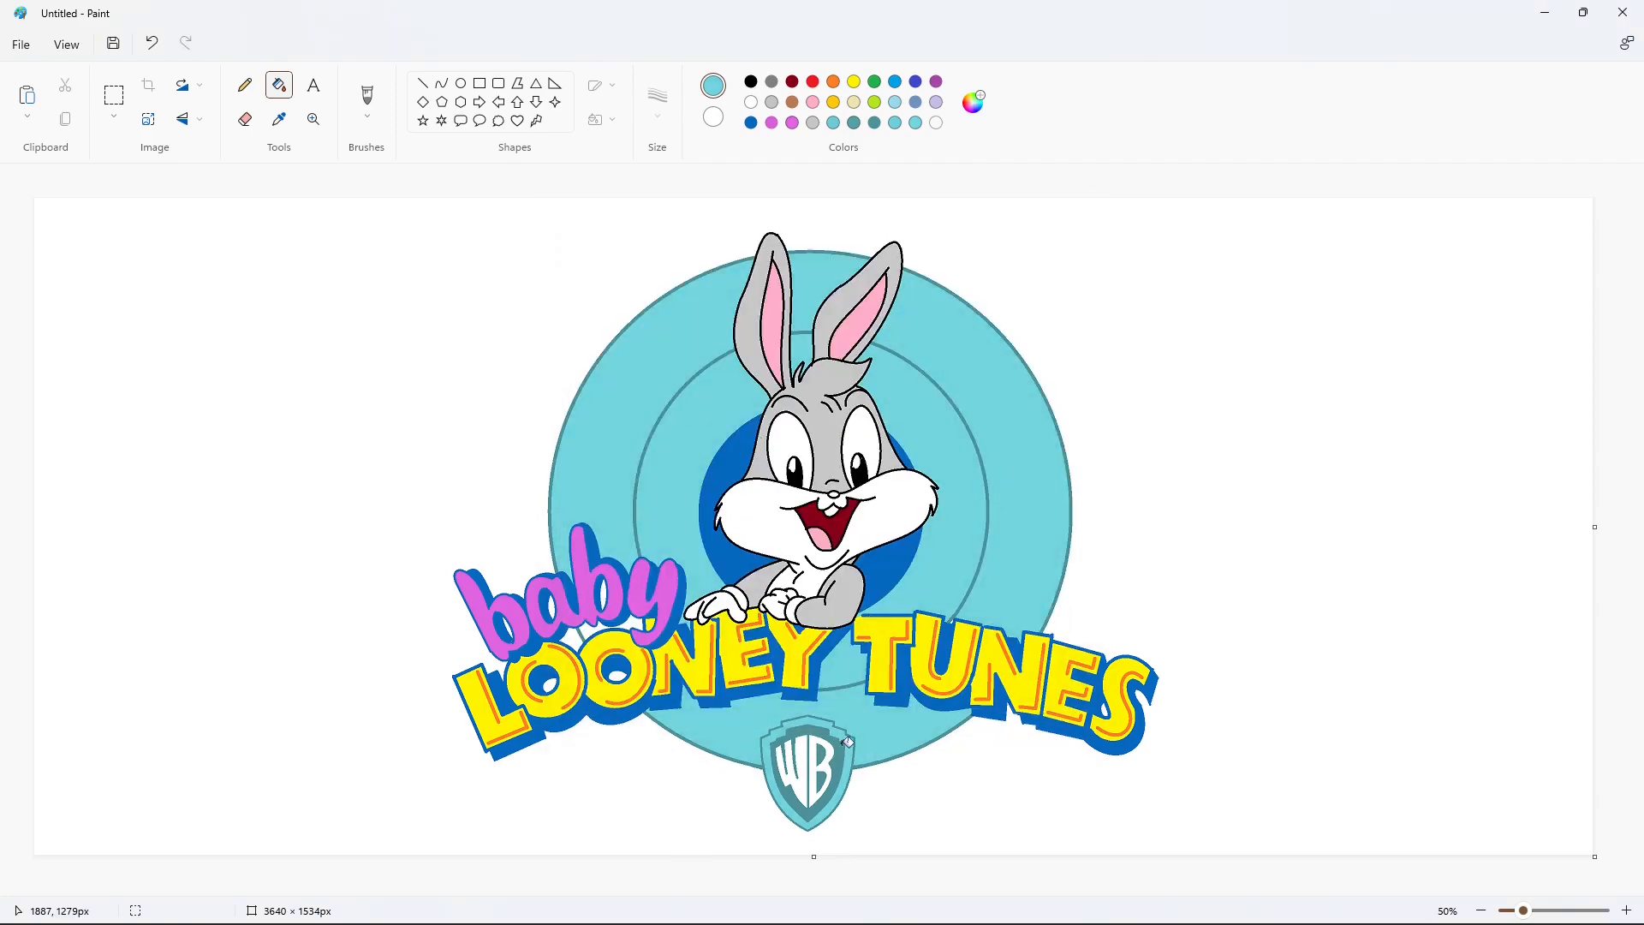
Fill the leftover white gaps inside LOONEY's second O and the U of TUNES with the lighter aqua
left_click(1626, 911)
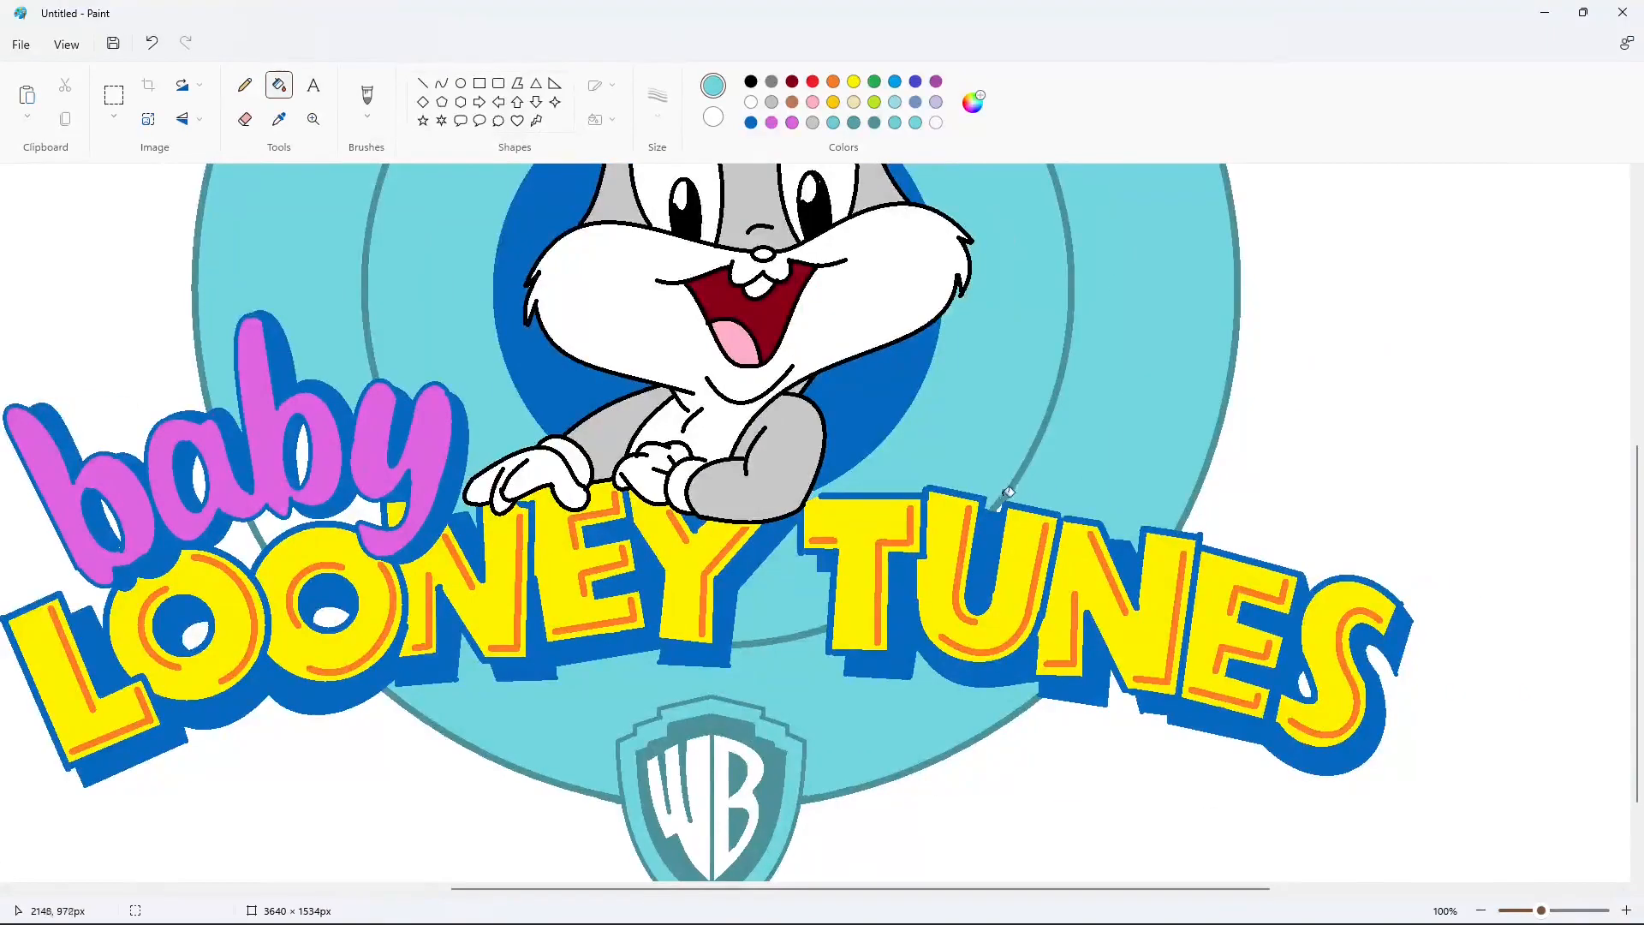
left_click(342, 606)
scroll(988, 693, "up", 2)
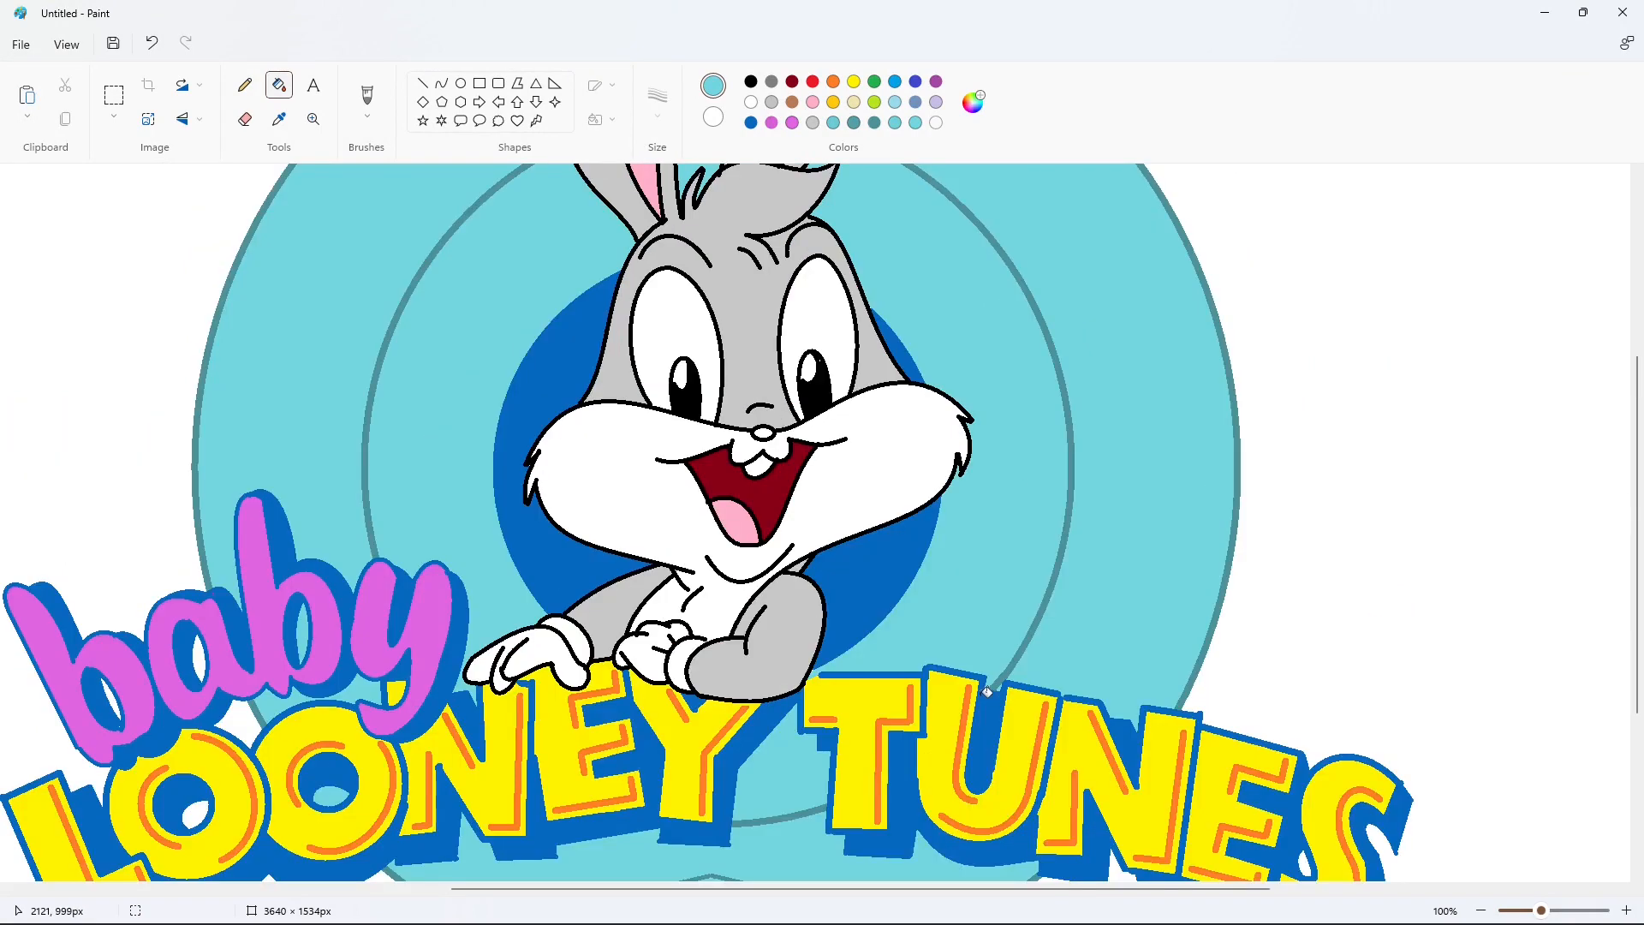
scroll(987, 693, "down", 3)
left_click(1481, 910)
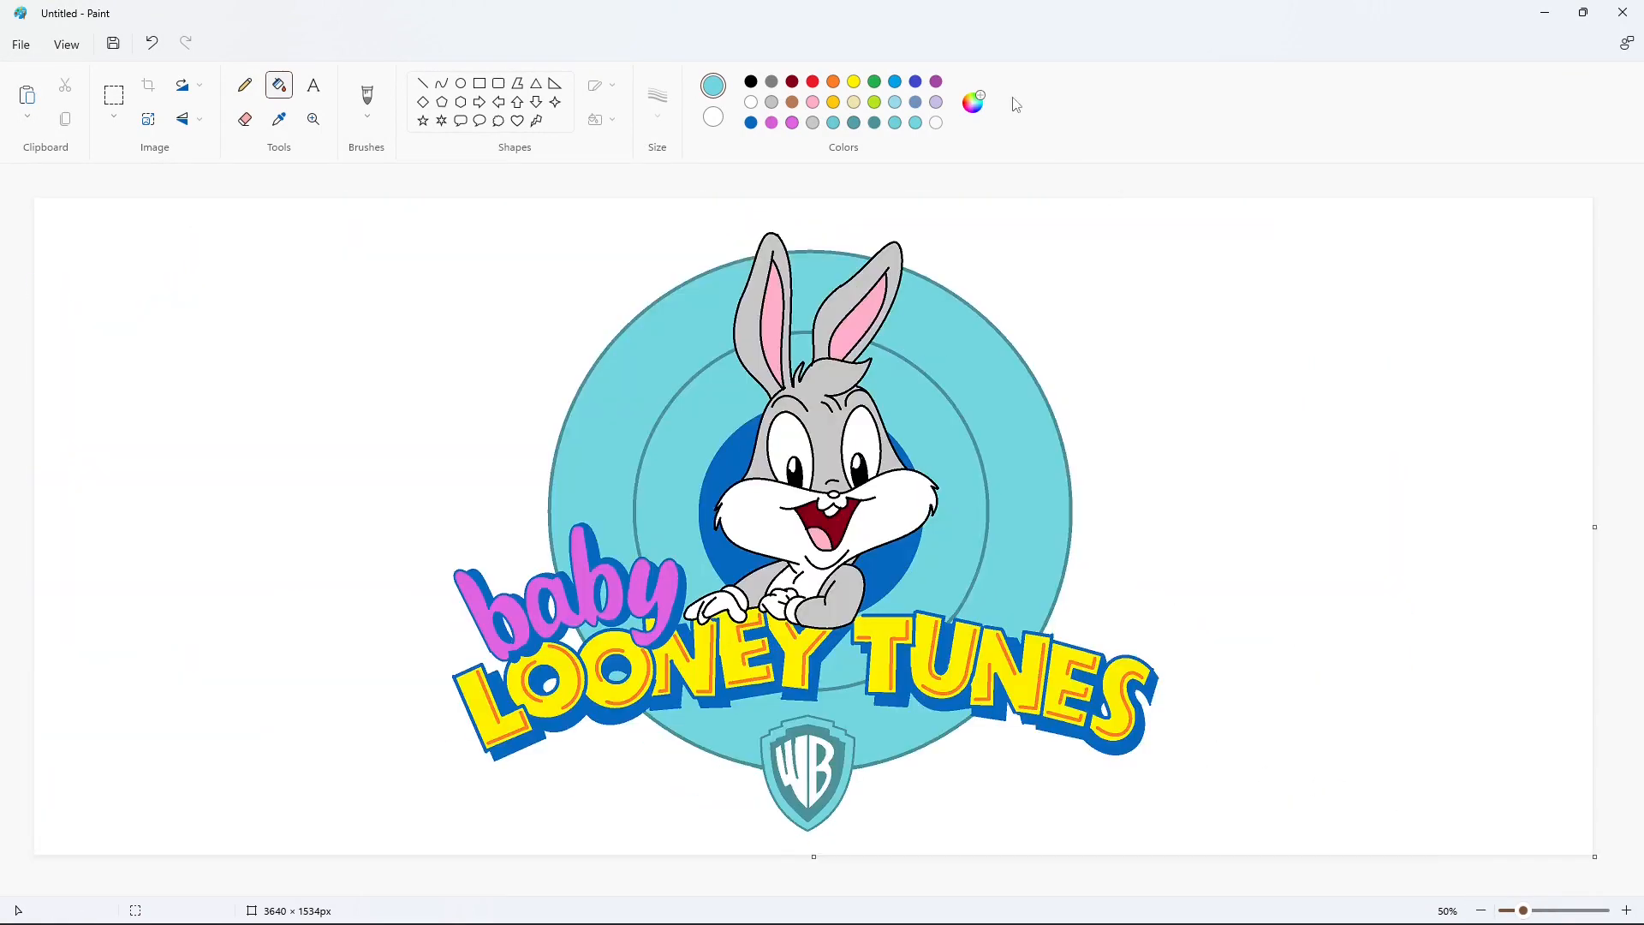
Draw a short black curved stroke completing the small crease between Bugs's eyebrows
left_click(1626, 910)
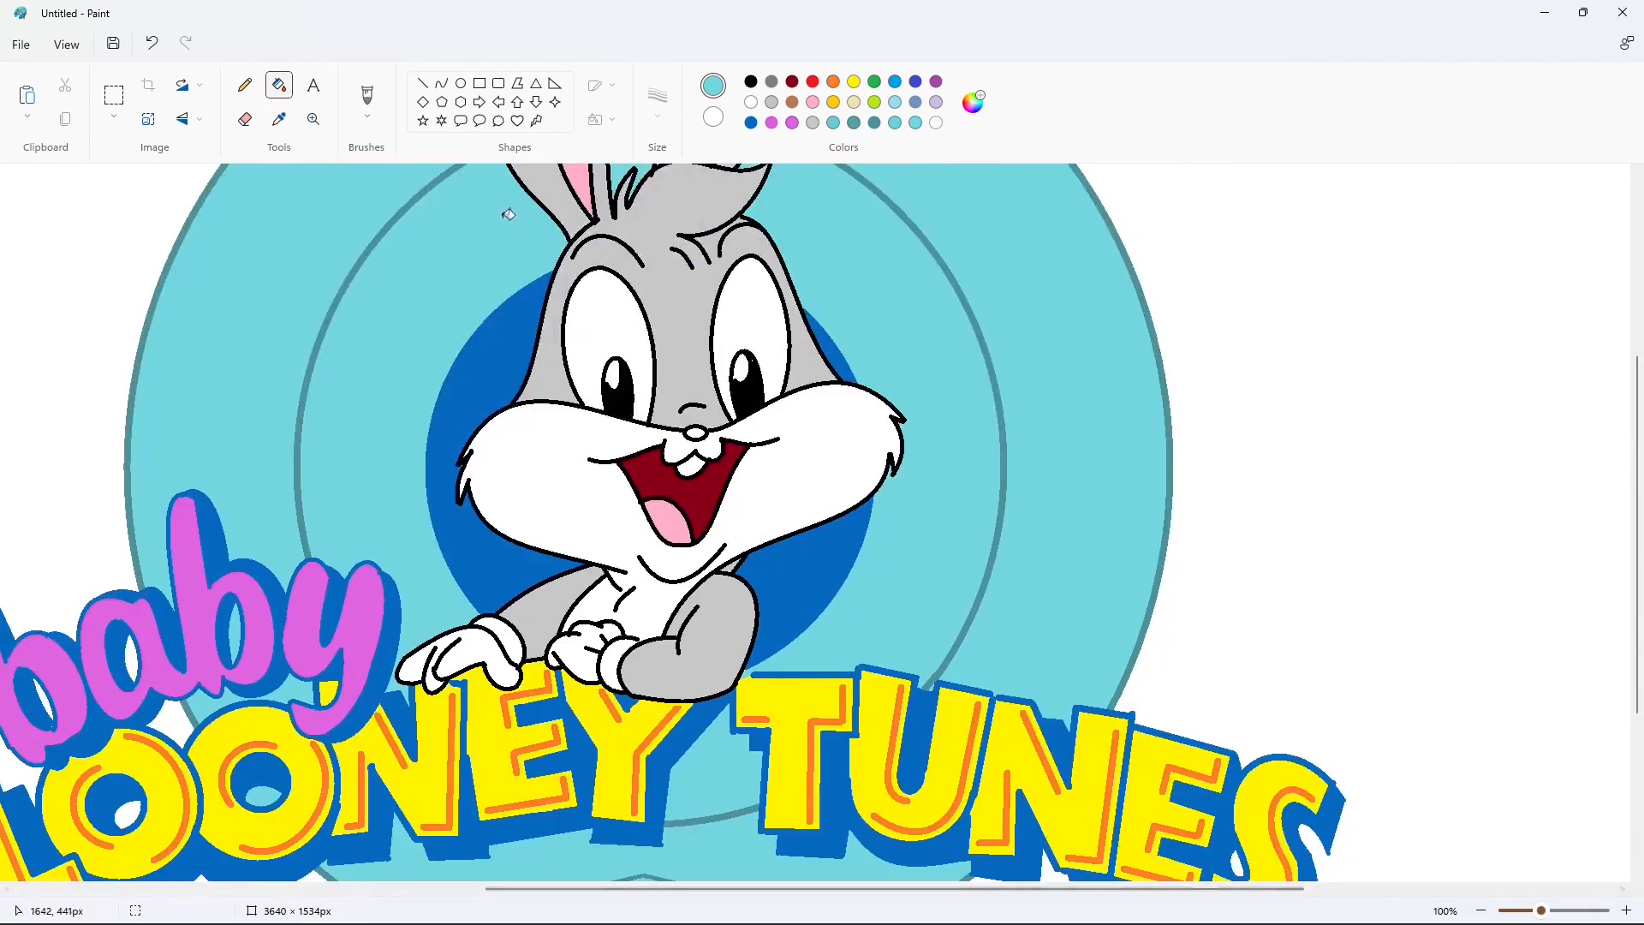
left_click(442, 83)
left_click(658, 101)
left_click(684, 224)
left_click(750, 83)
left_click_drag(672, 251, 709, 262)
left_click(695, 245)
left_click(877, 293)
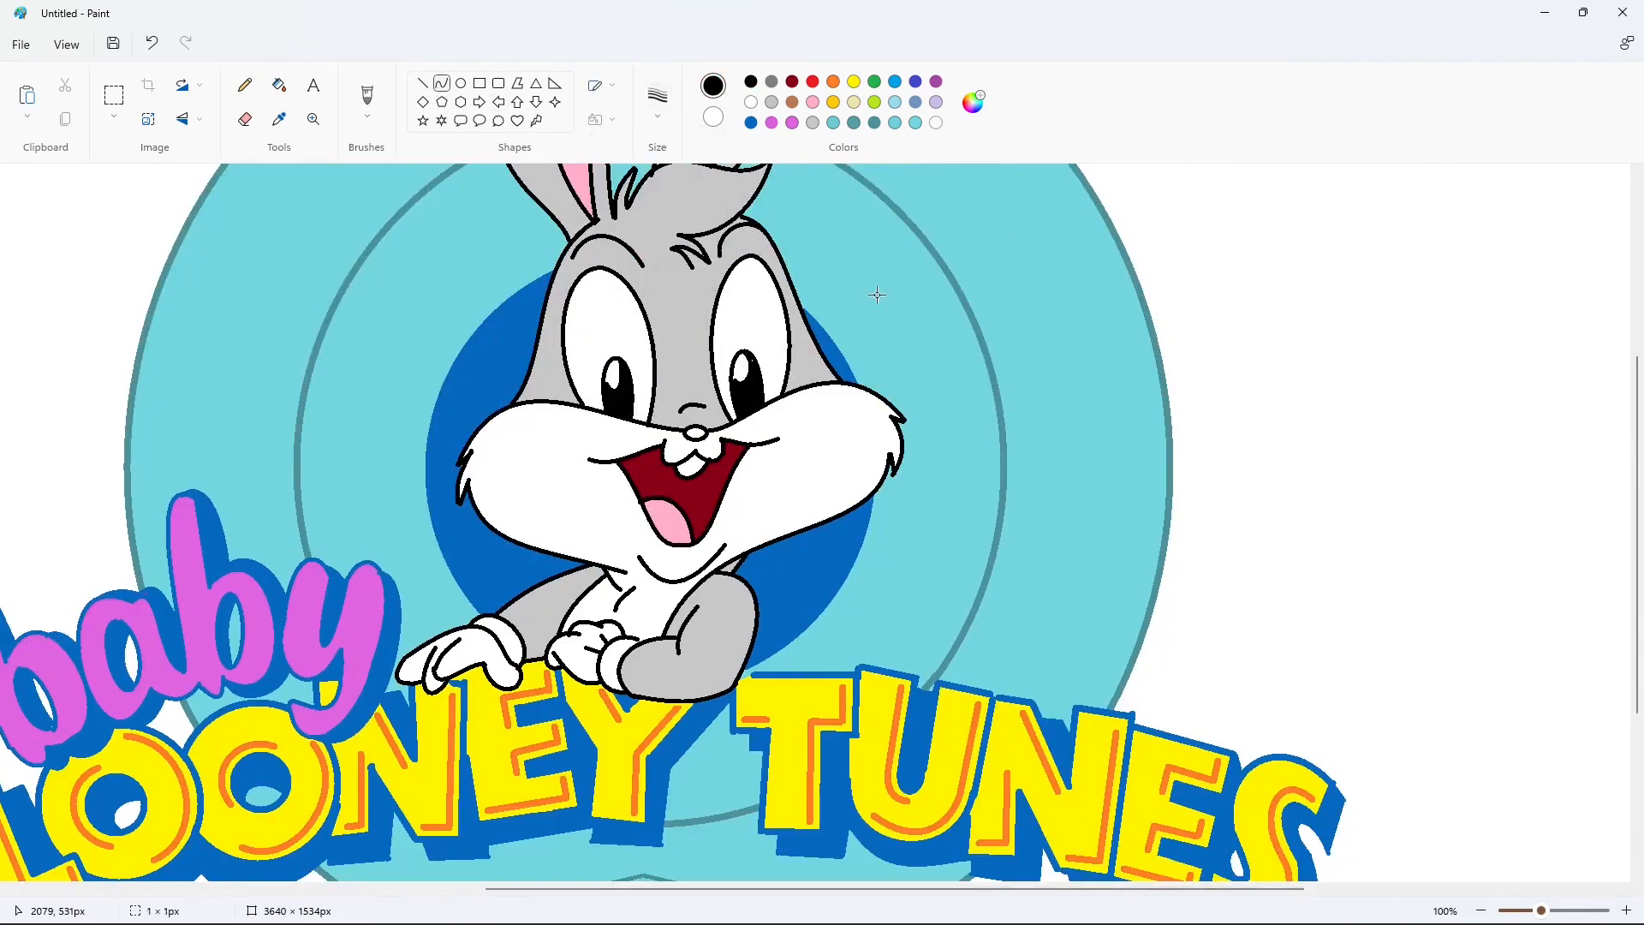
left_click(1481, 910)
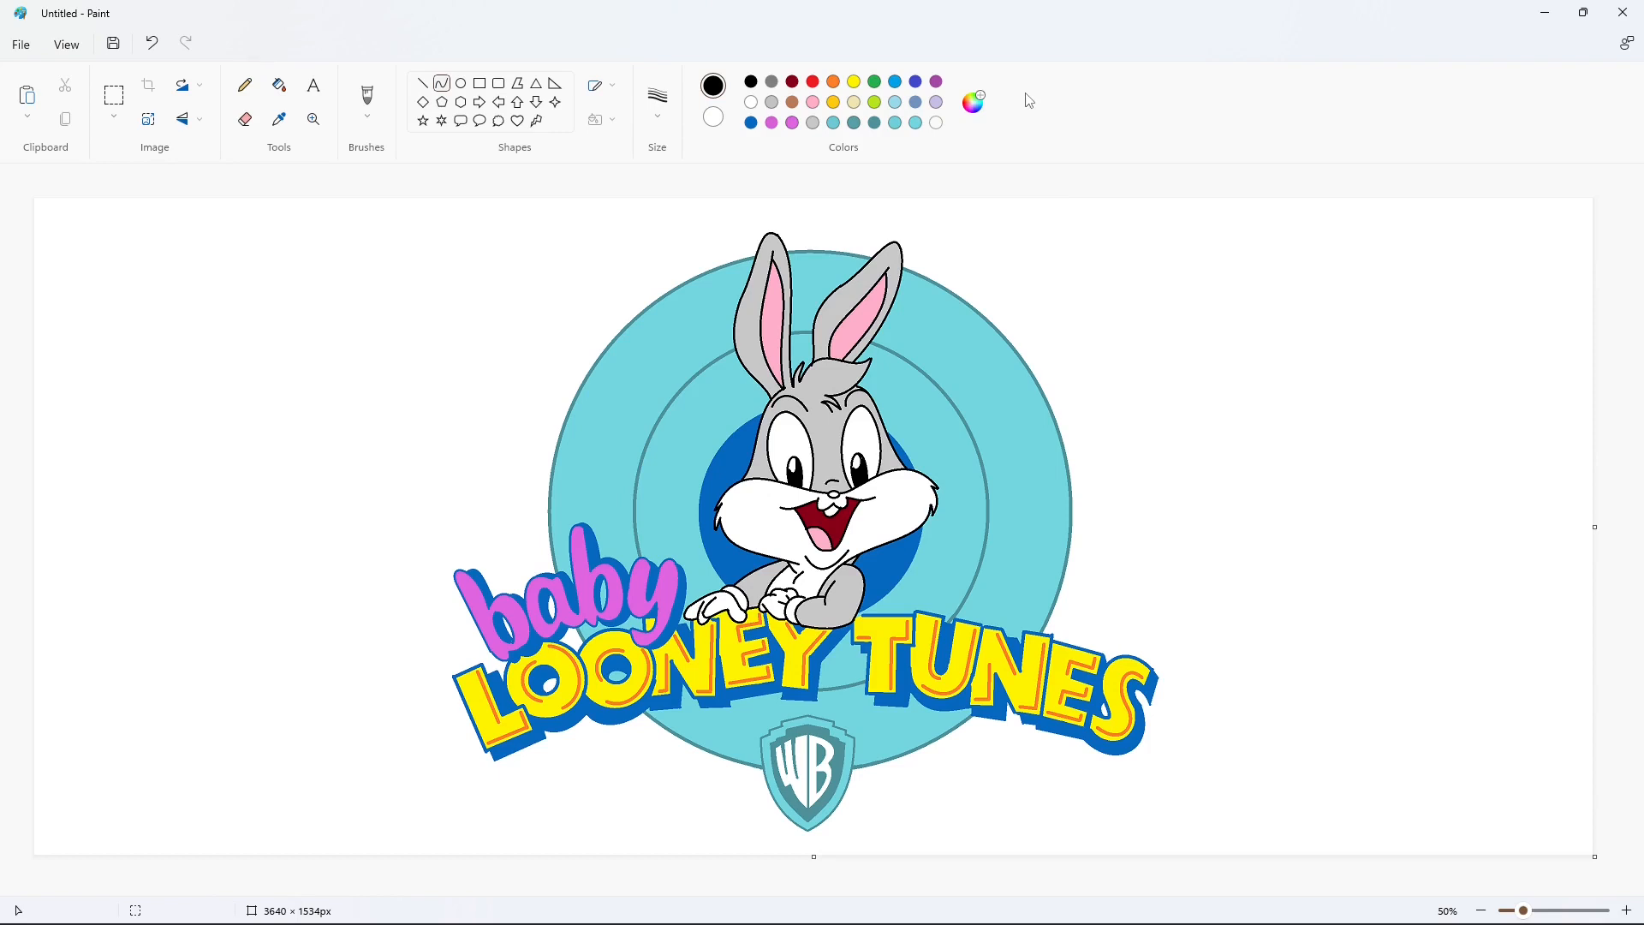